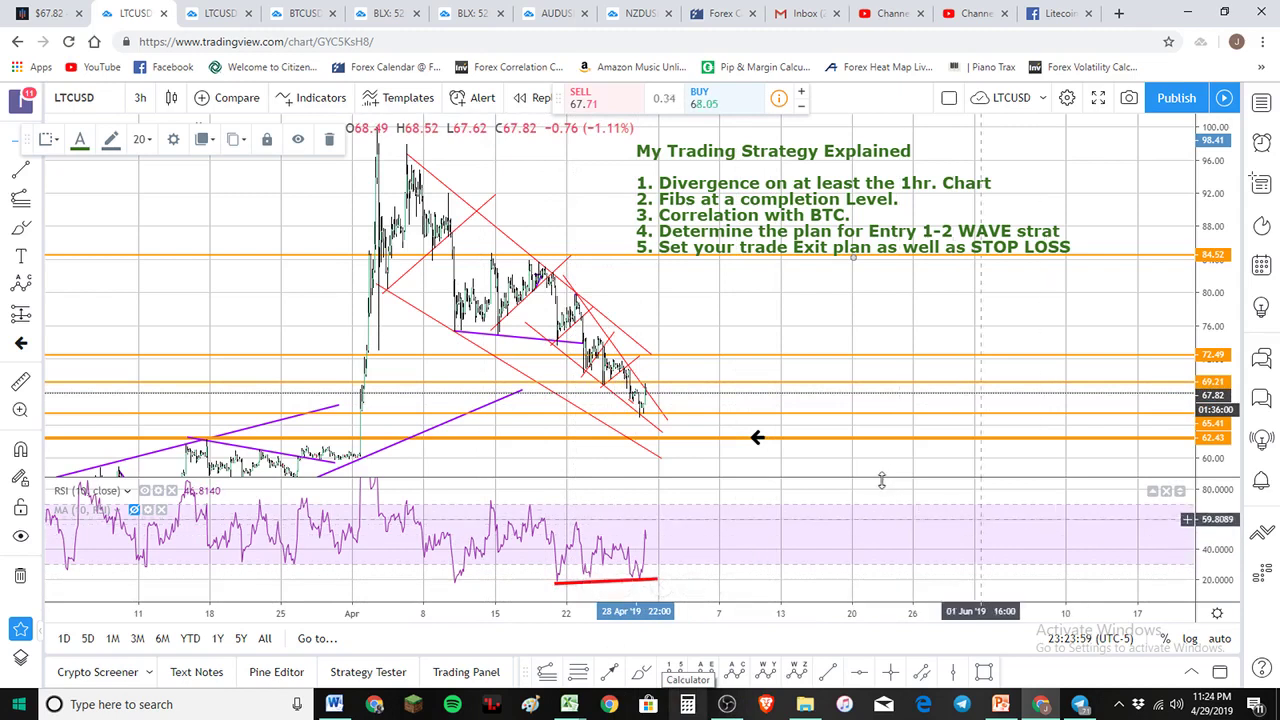
Step: Try a trial Fibonacci extension from near 75.08 to the swing high, then discard it
{"action": "left_click_drag", "start_coordinate": [881, 484], "coordinate": [851, 457]}
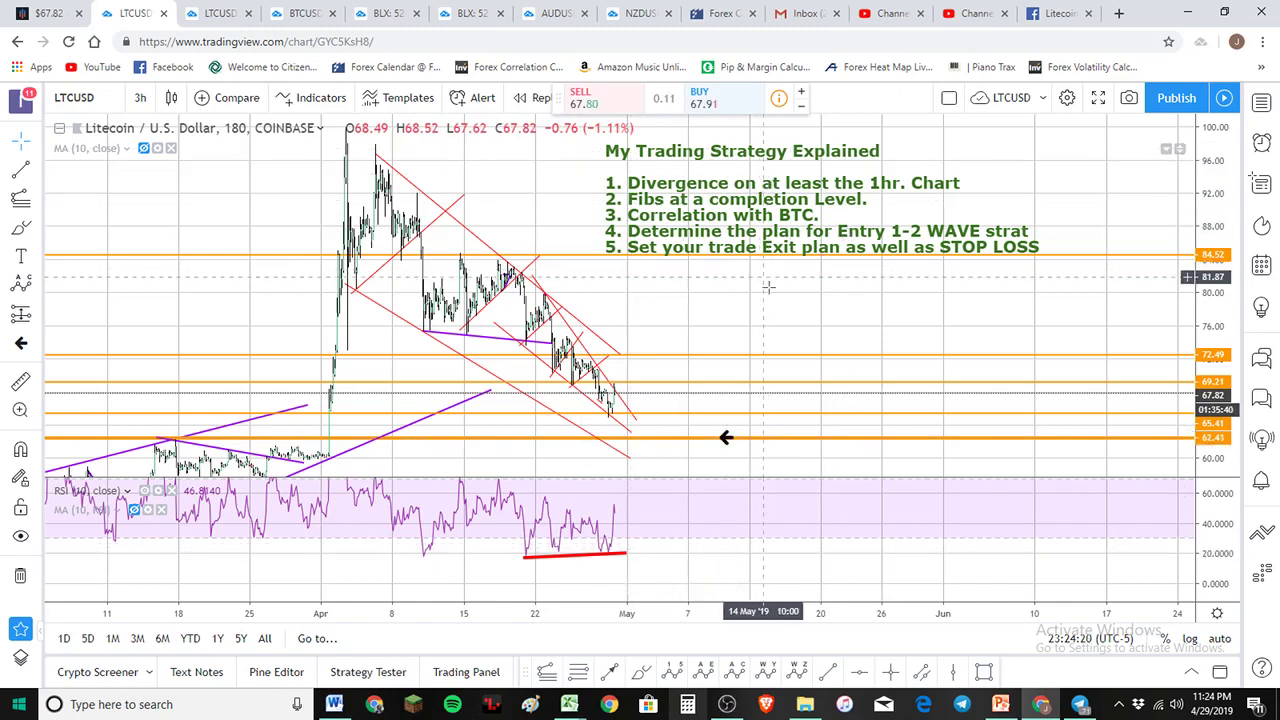
{"action": "scroll", "coordinate": [764, 290], "scroll_direction": "up", "scroll_amount": 2}
{"action": "scroll", "coordinate": [843, 340], "scroll_direction": "left", "scroll_amount": 5}
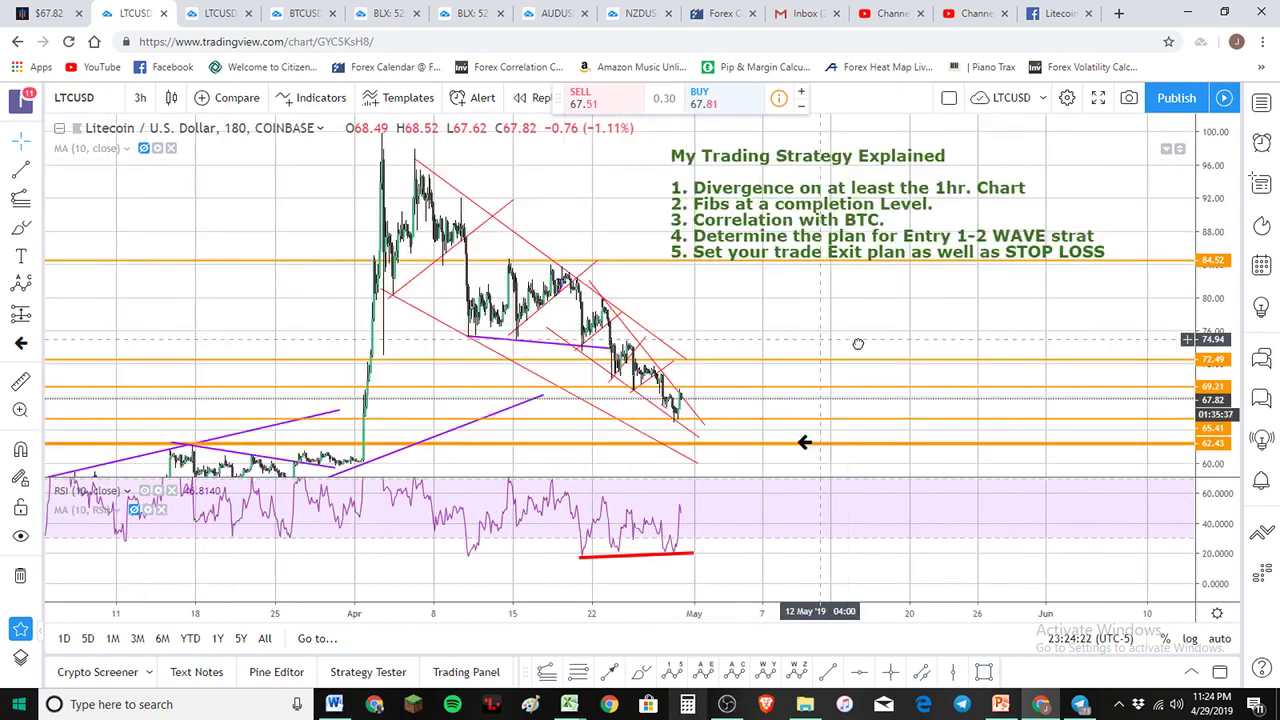
{"action": "left_click_drag", "start_coordinate": [835, 329], "coordinate": [808, 315]}
{"action": "left_click_drag", "start_coordinate": [783, 541], "coordinate": [776, 563]}
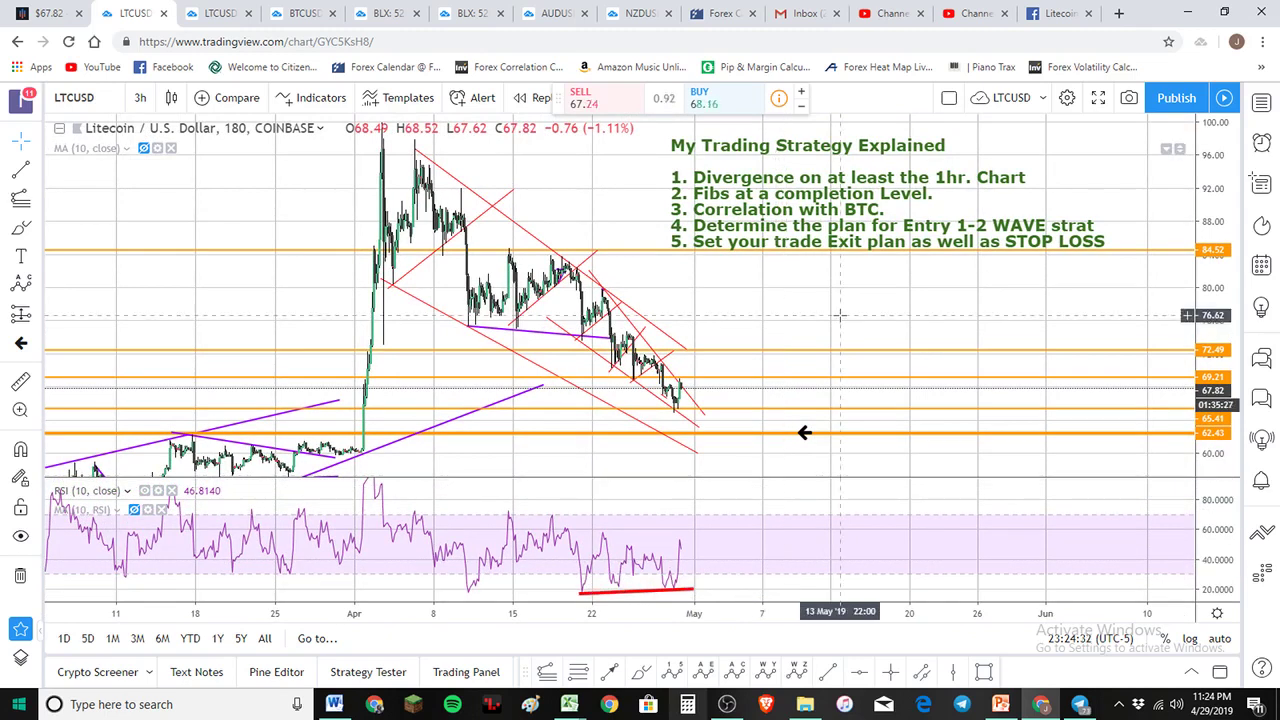
{"action": "scroll", "coordinate": [835, 190], "scroll_direction": "up", "scroll_amount": 1}
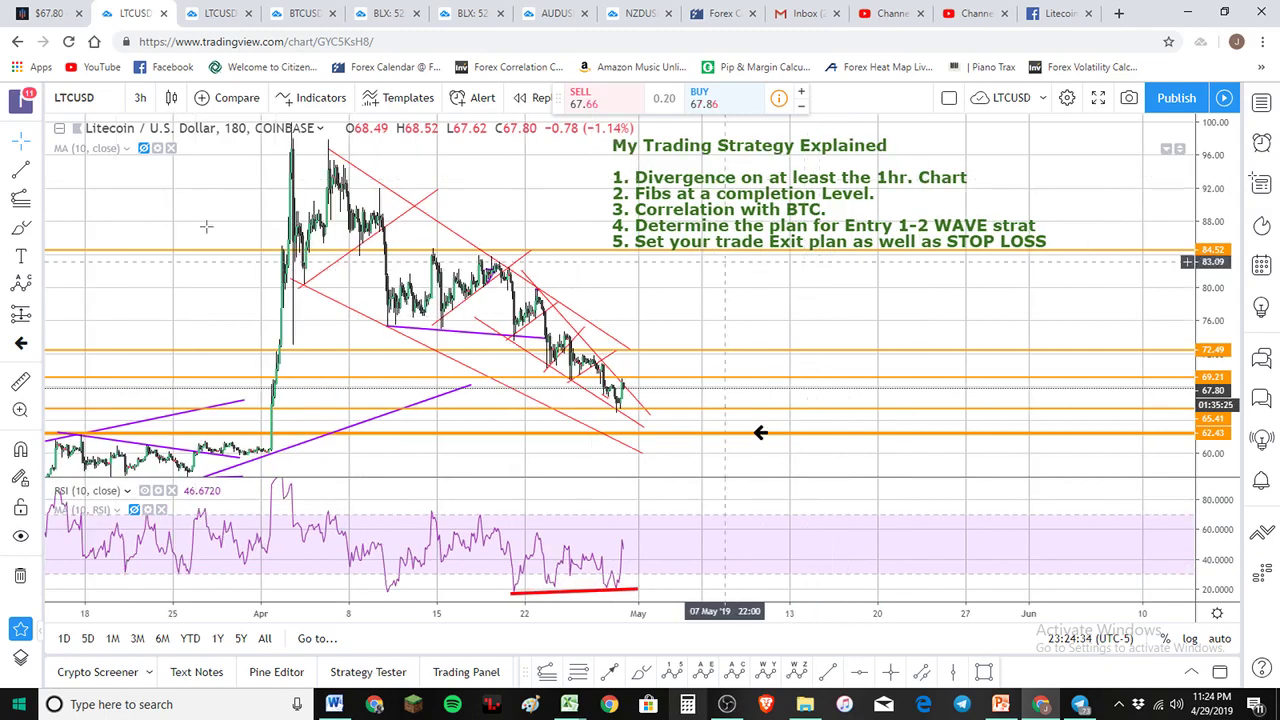
{"action": "left_click", "coordinate": [20, 197]}
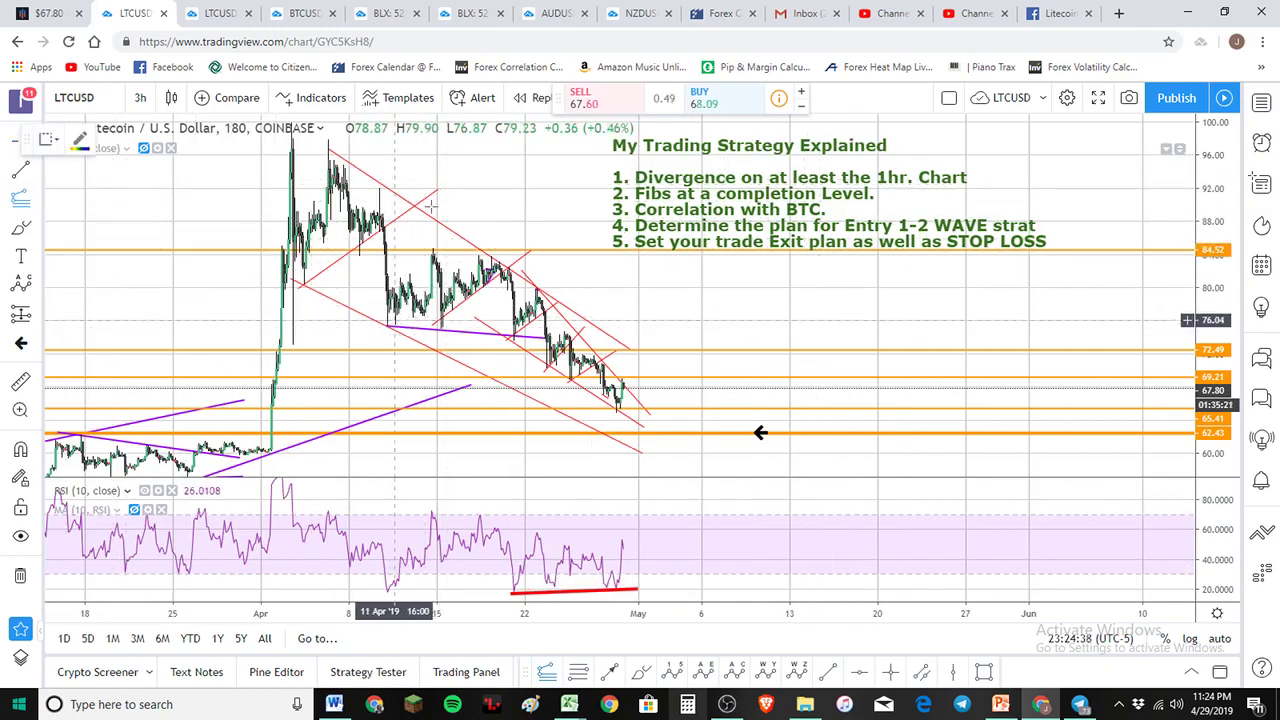
{"action": "left_click", "coordinate": [390, 328]}
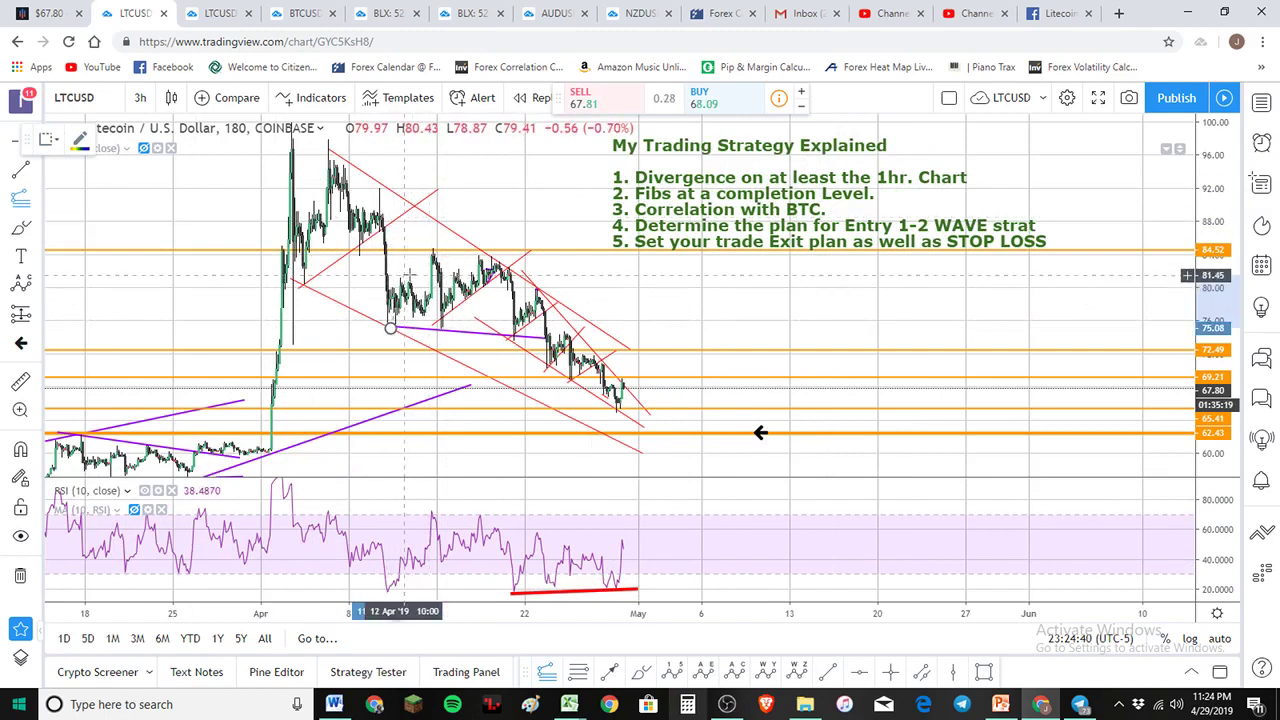
{"action": "left_click", "coordinate": [409, 275]}
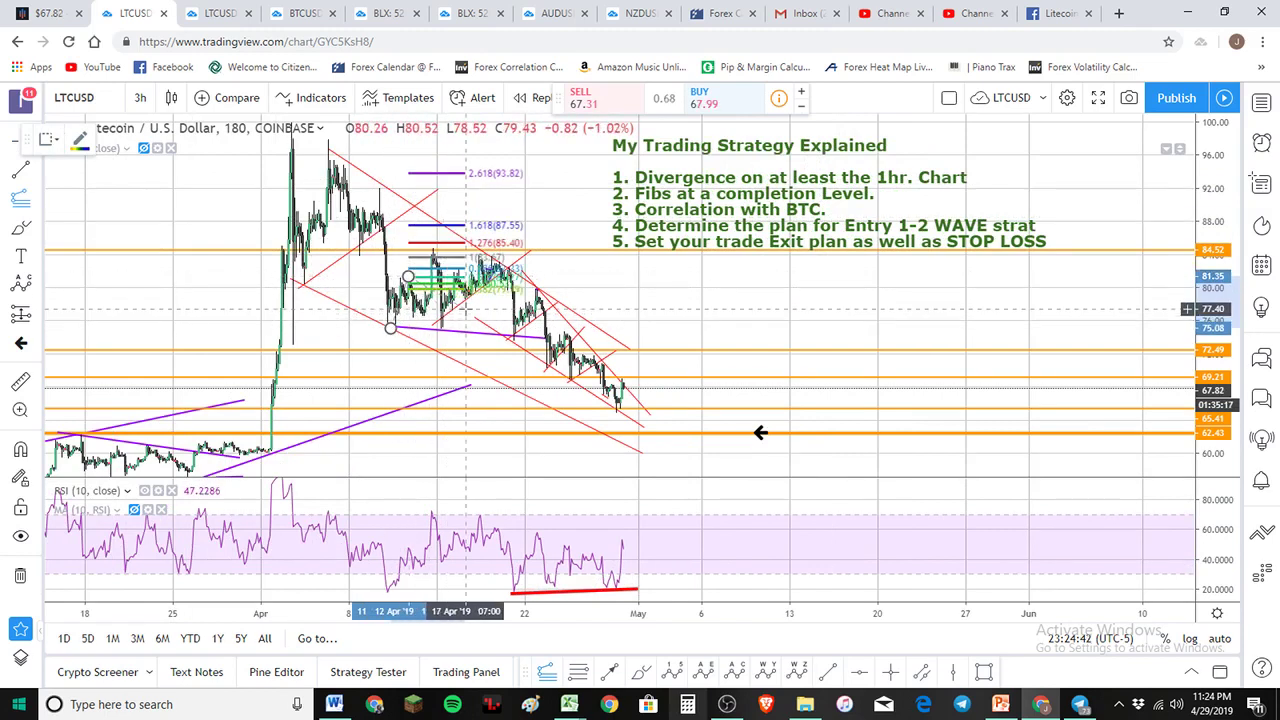
{"action": "left_click", "coordinate": [465, 309]}
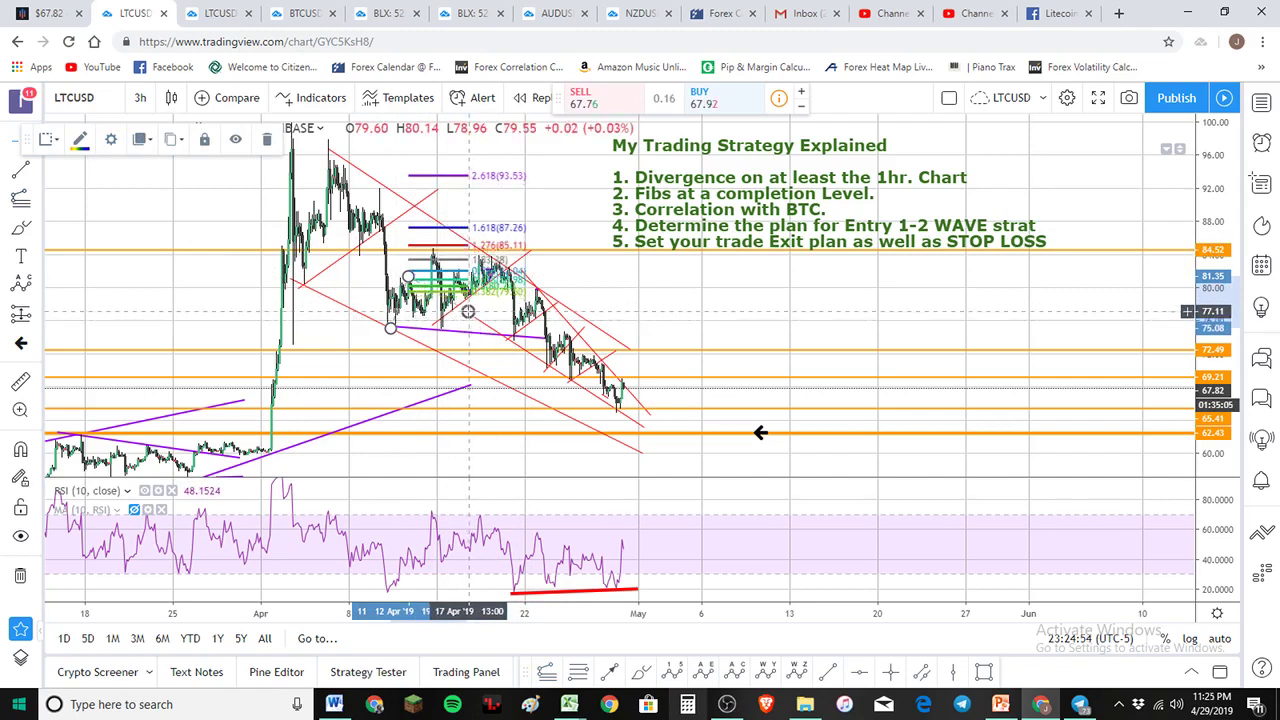
{"action": "key", "text": "Escape"}
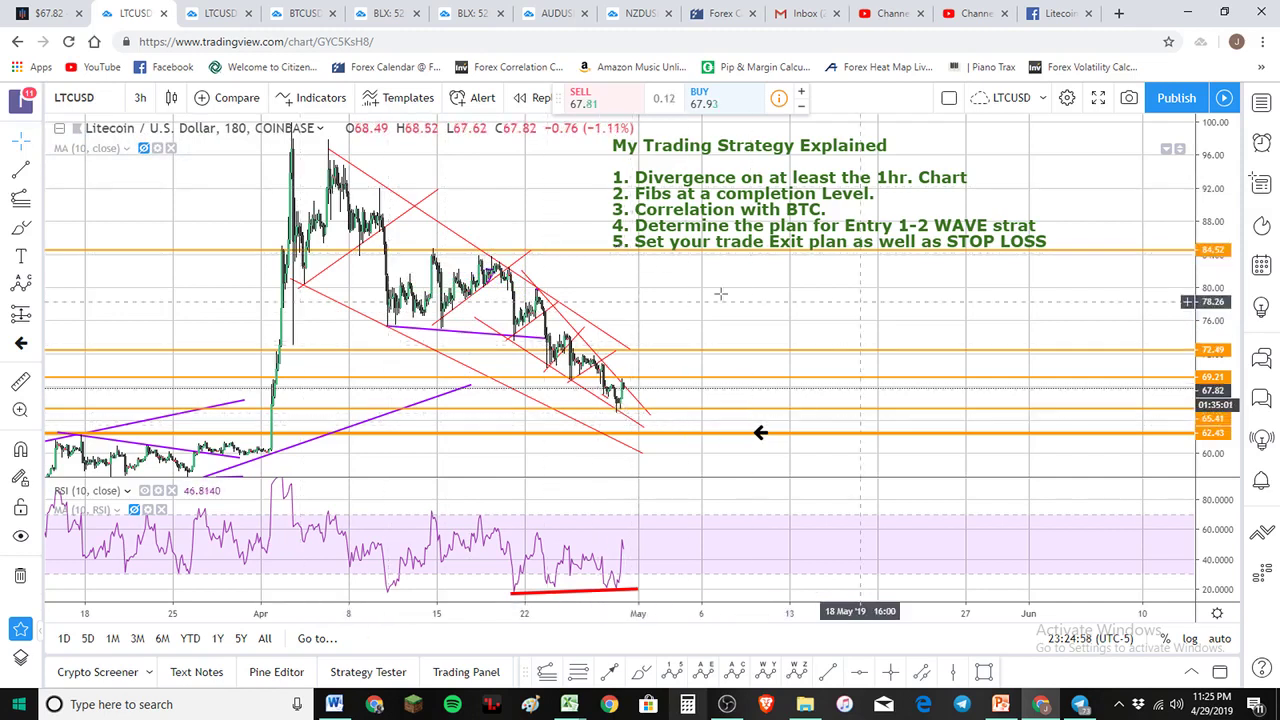
Step: Draw a Fibonacci from the early-April high to the low near 83.93, then delete it
{"action": "scroll", "coordinate": [740, 300], "scroll_direction": "down", "scroll_amount": 1}
{"action": "left_click_drag", "start_coordinate": [1212, 225], "coordinate": [1210, 256]}
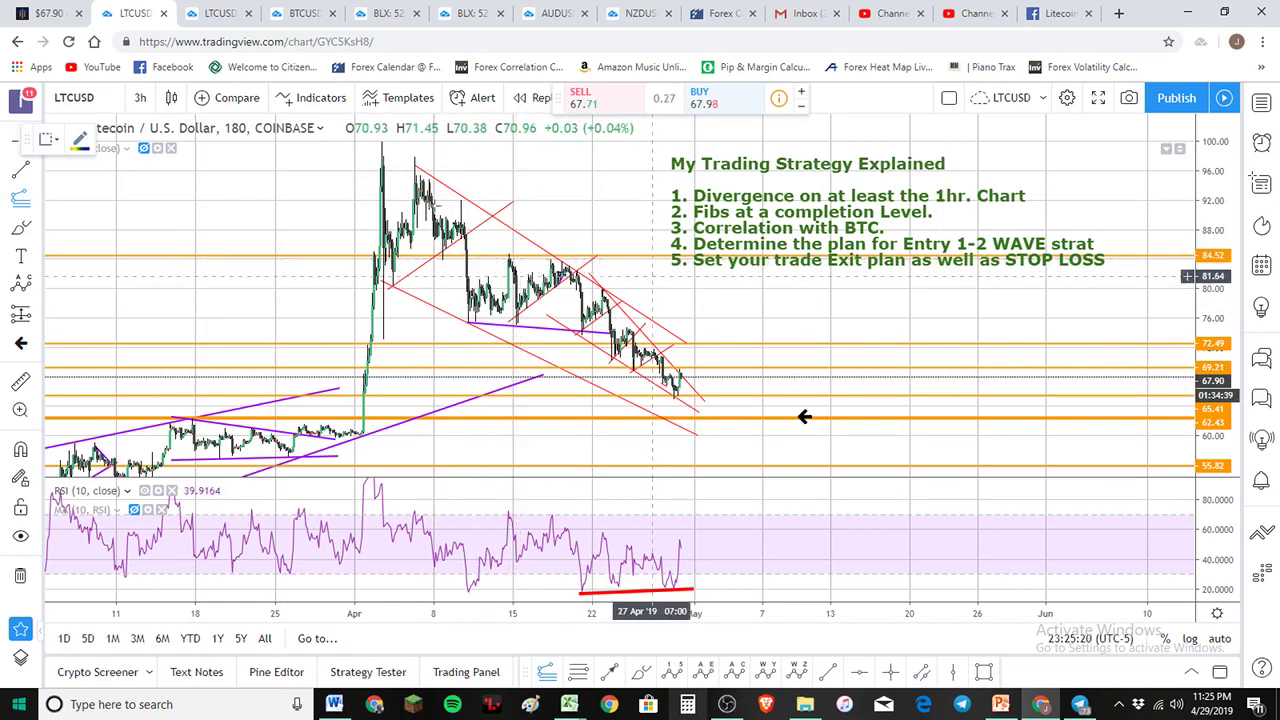
{"action": "left_click", "coordinate": [416, 160]}
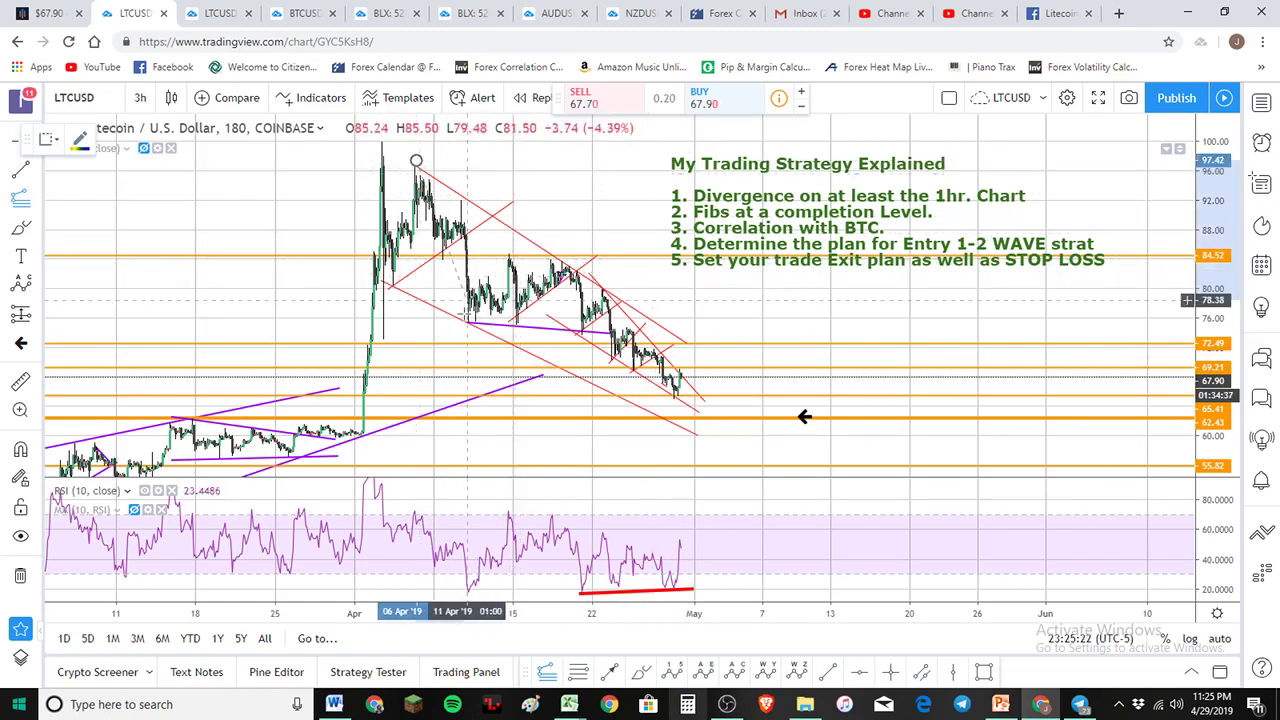
{"action": "left_click", "coordinate": [464, 316]}
{"action": "left_click", "coordinate": [508, 260]}
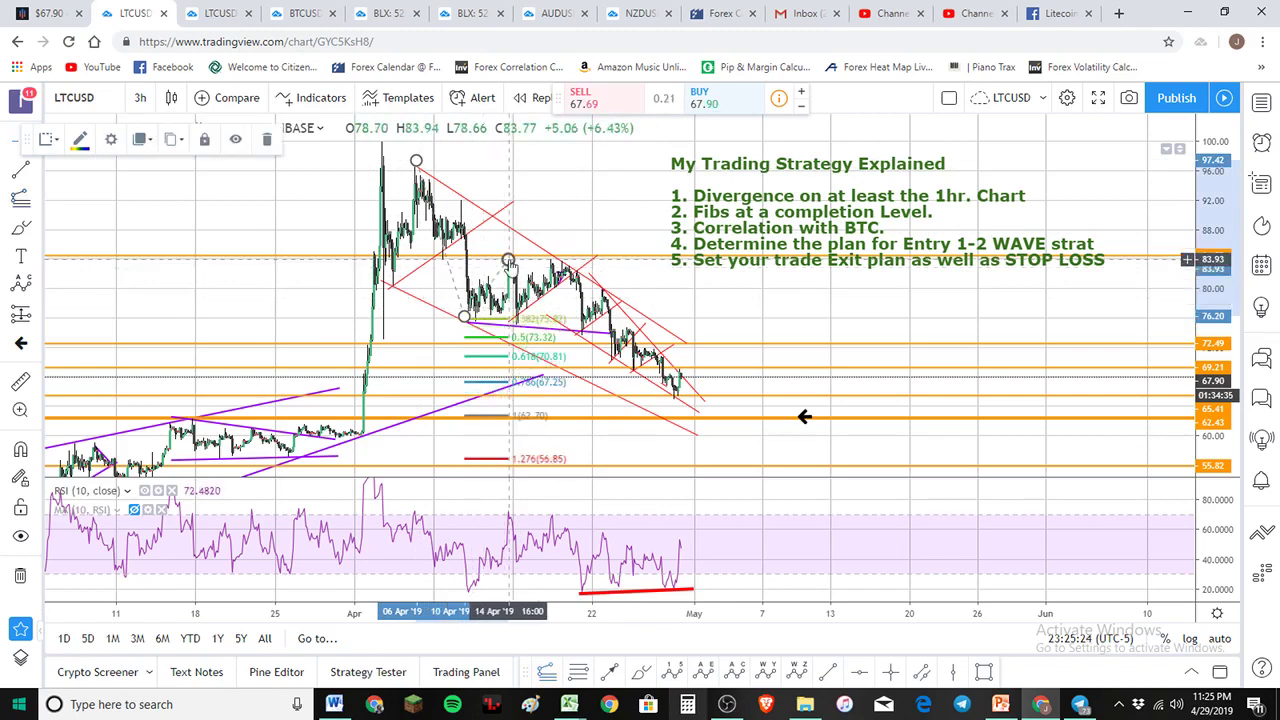
{"action": "left_click_drag", "start_coordinate": [508, 260], "coordinate": [702, 252]}
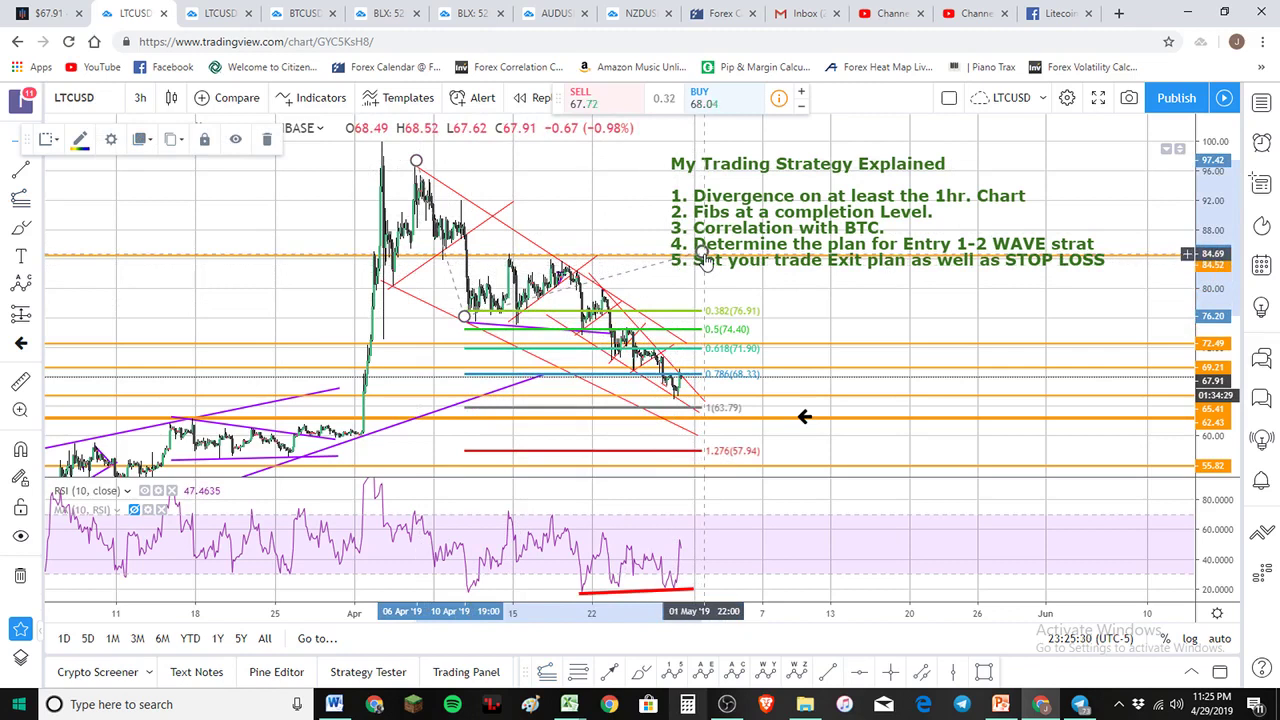
{"action": "key", "text": "Delete"}
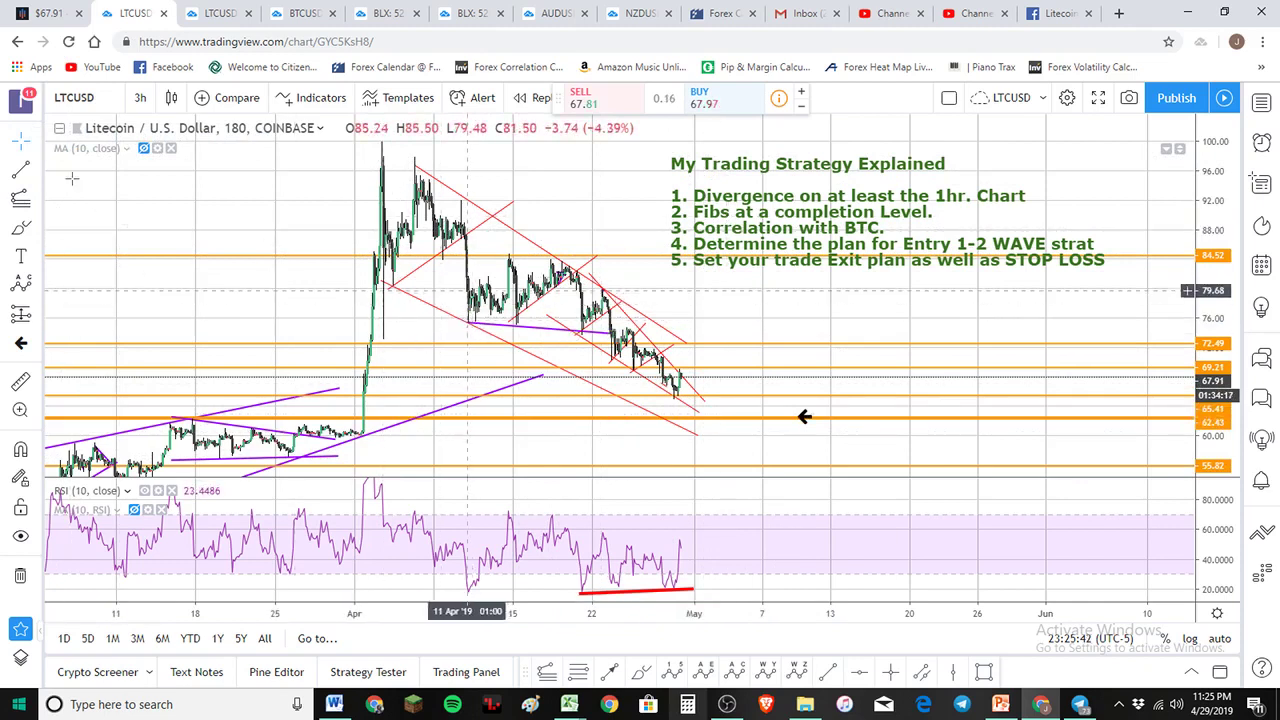
Step: Draw and delete two more Fibonacci extensions from the early-April peak and late-April low
{"action": "left_click", "coordinate": [22, 198]}
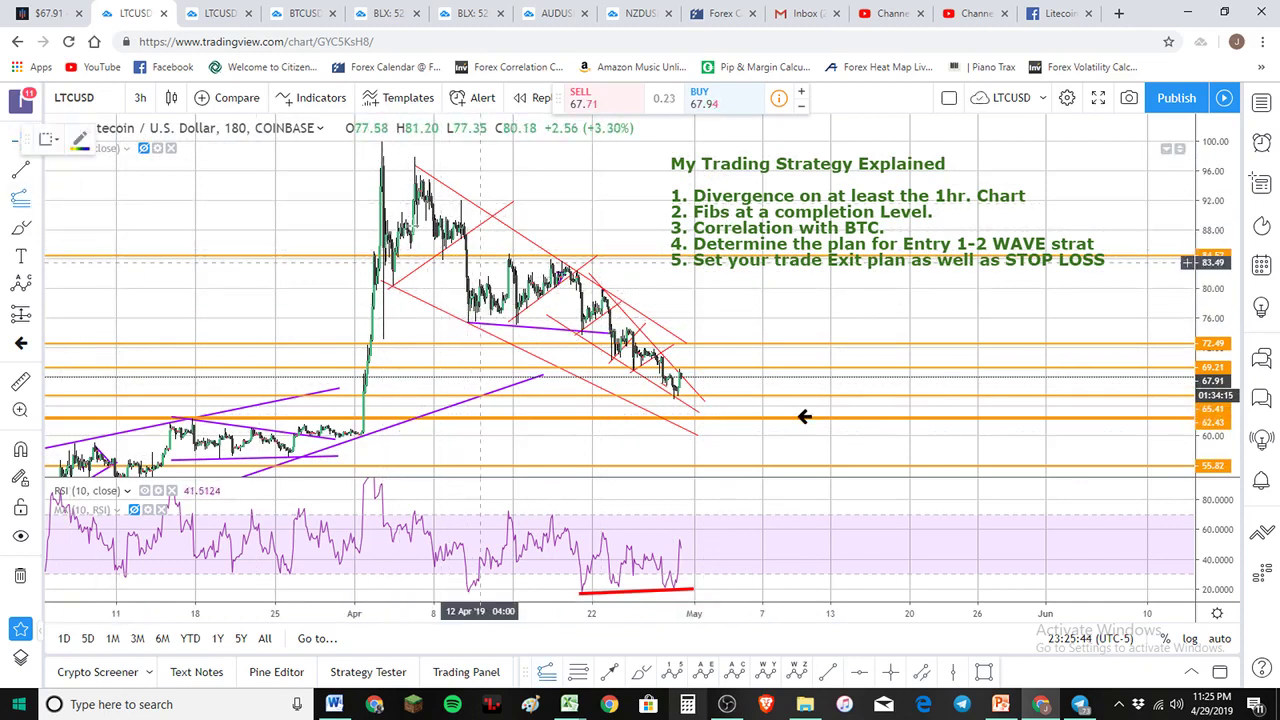
{"action": "left_click", "coordinate": [373, 153]}
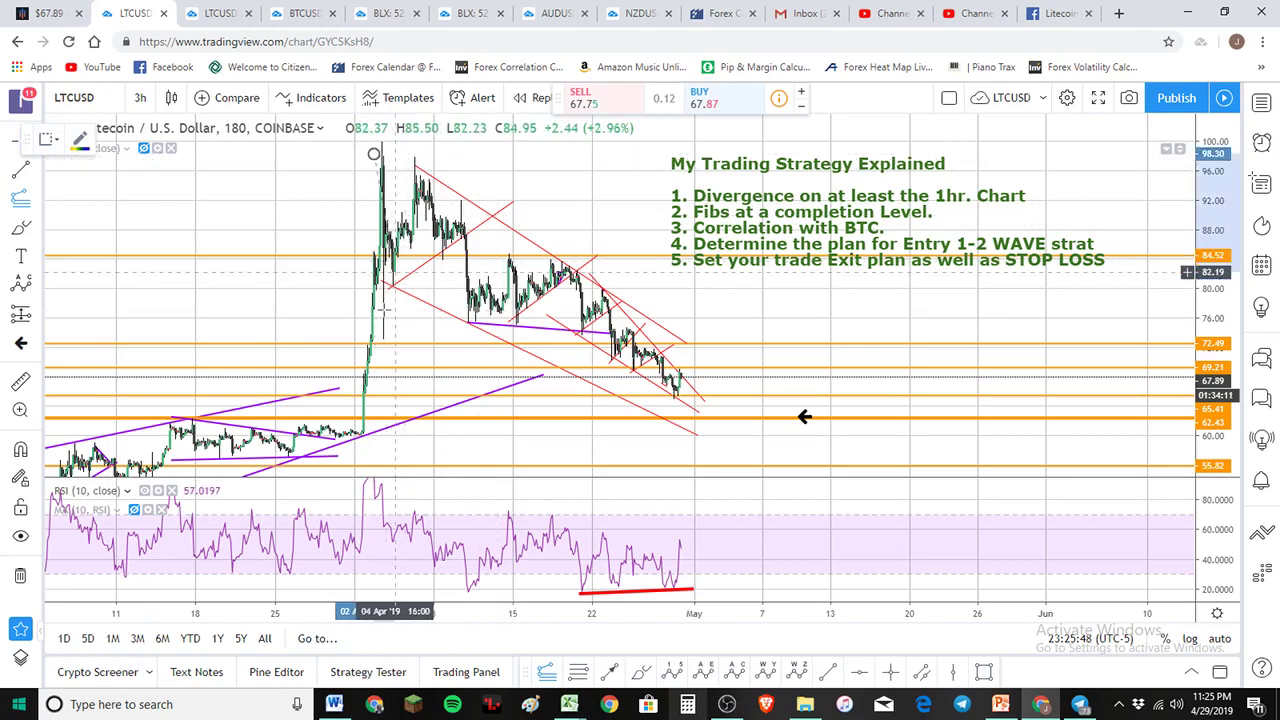
{"action": "left_click", "coordinate": [397, 272]}
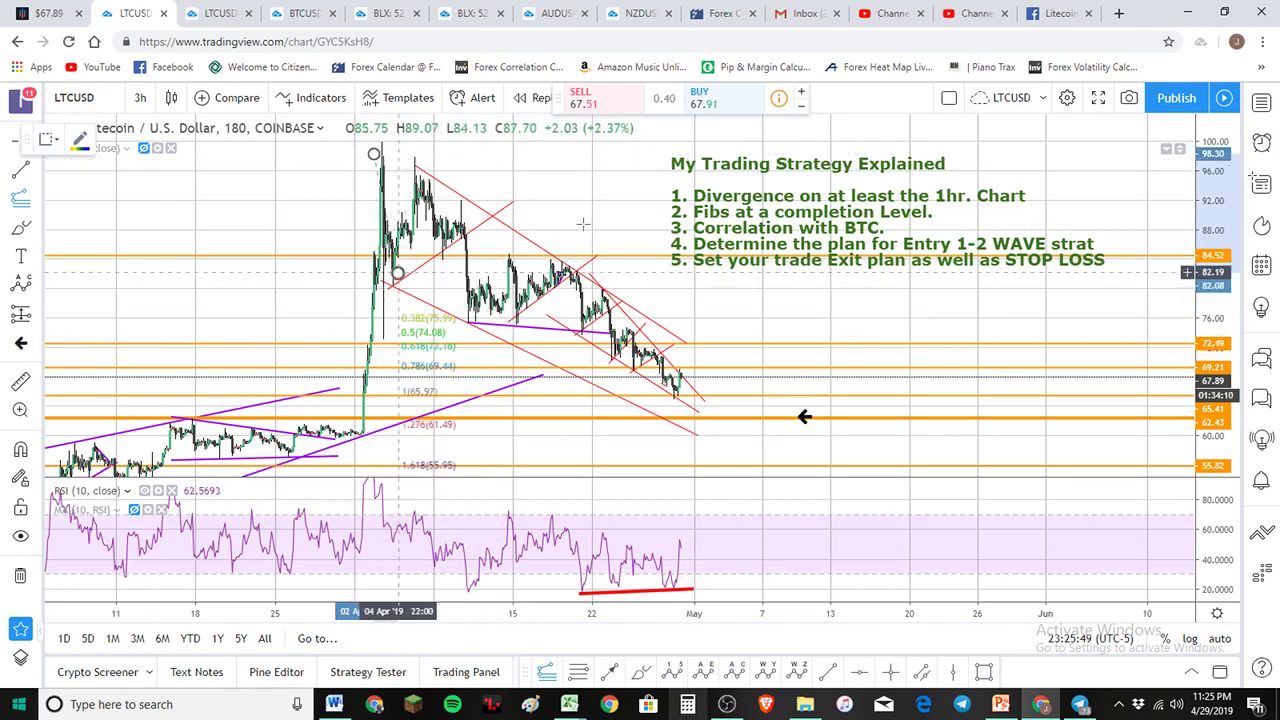
{"action": "left_click", "coordinate": [587, 171]}
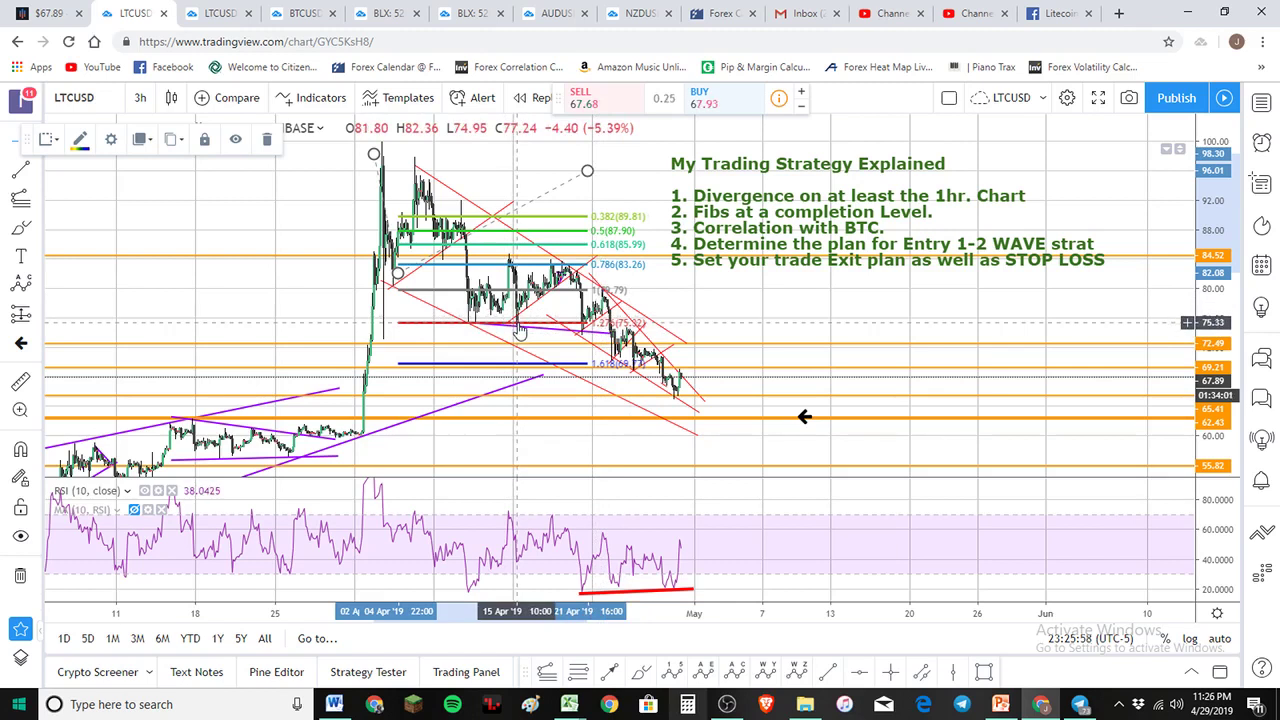
{"action": "key", "text": "Delete"}
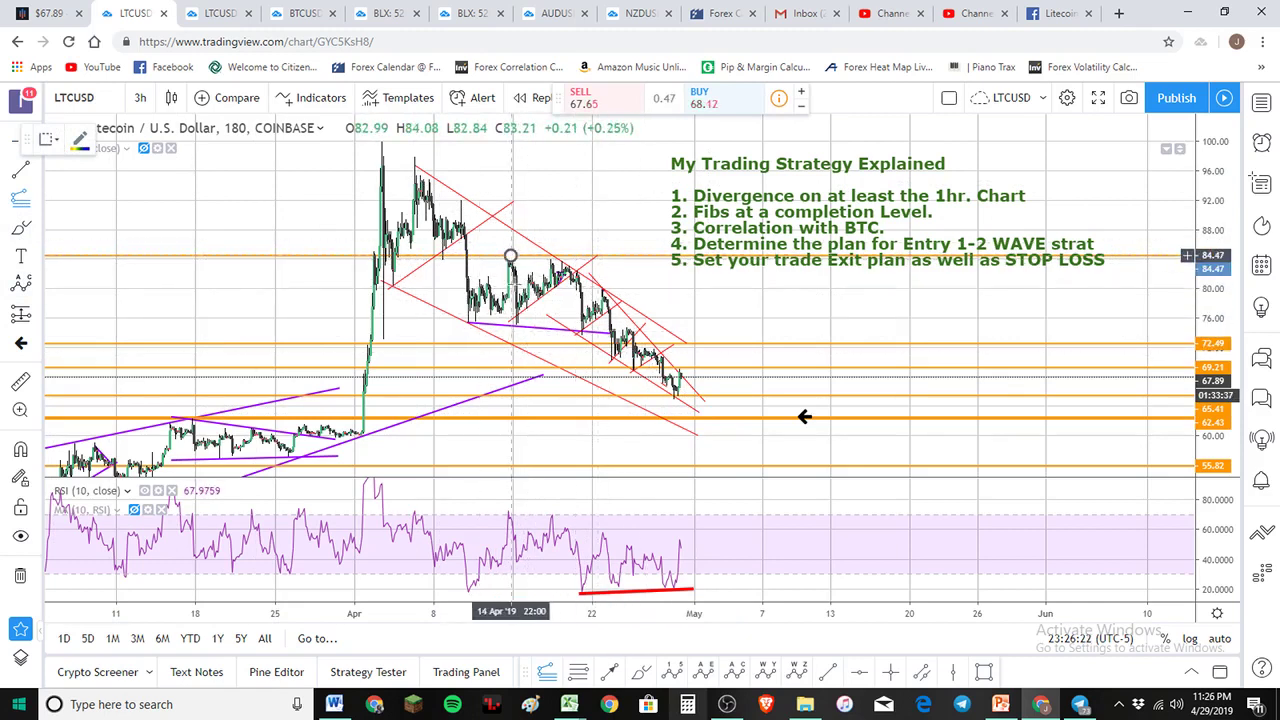
{"action": "left_click", "coordinate": [516, 326]}
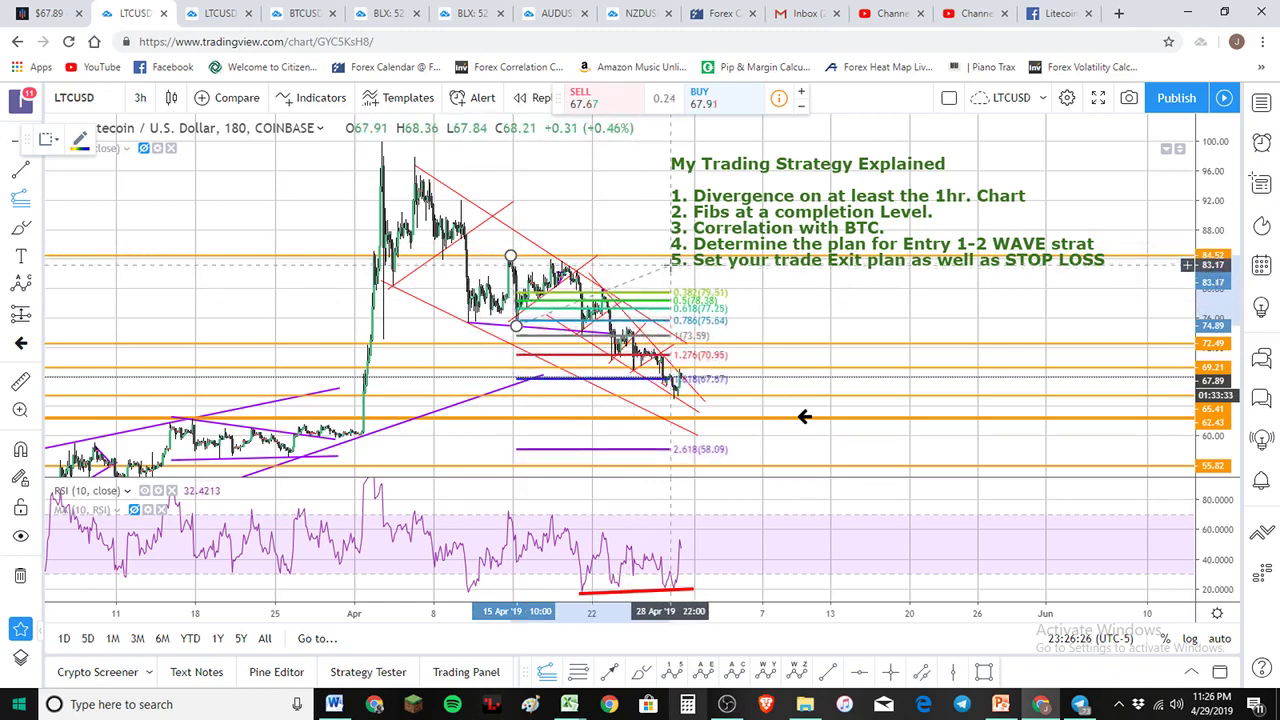
{"action": "left_click", "coordinate": [673, 260]}
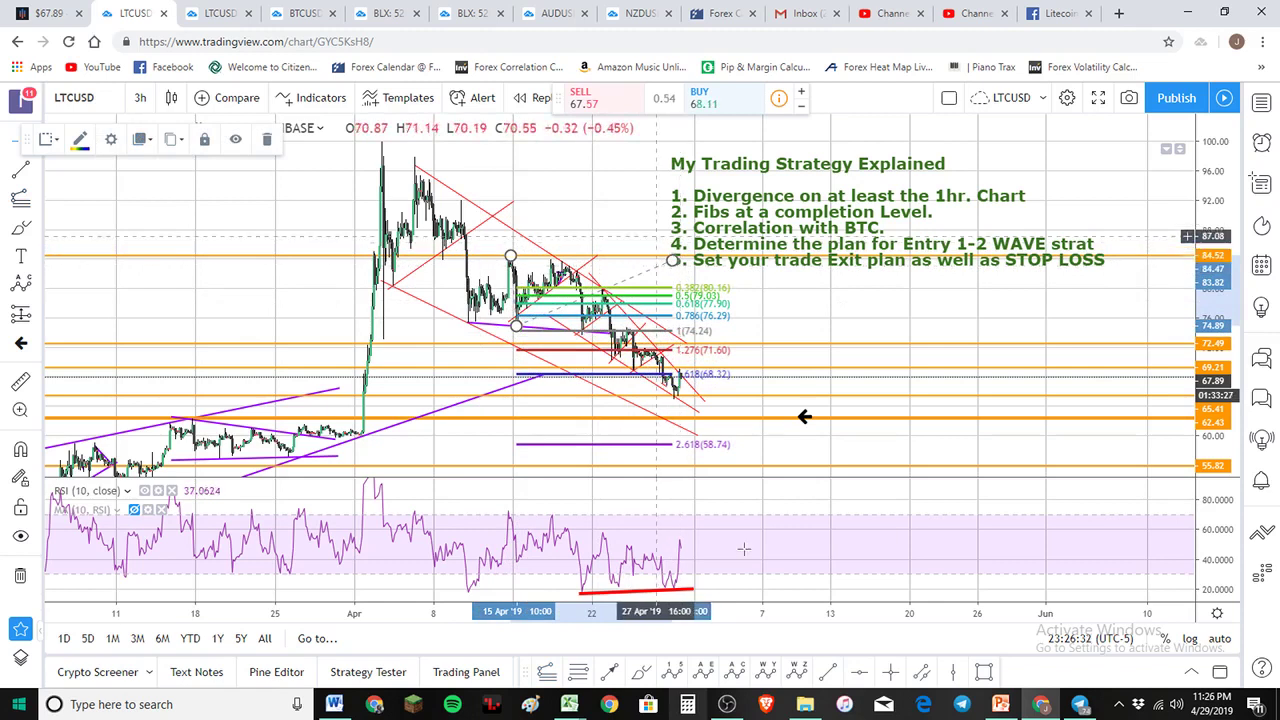
{"action": "scroll", "coordinate": [507, 619], "scroll_direction": "up", "scroll_amount": 1}
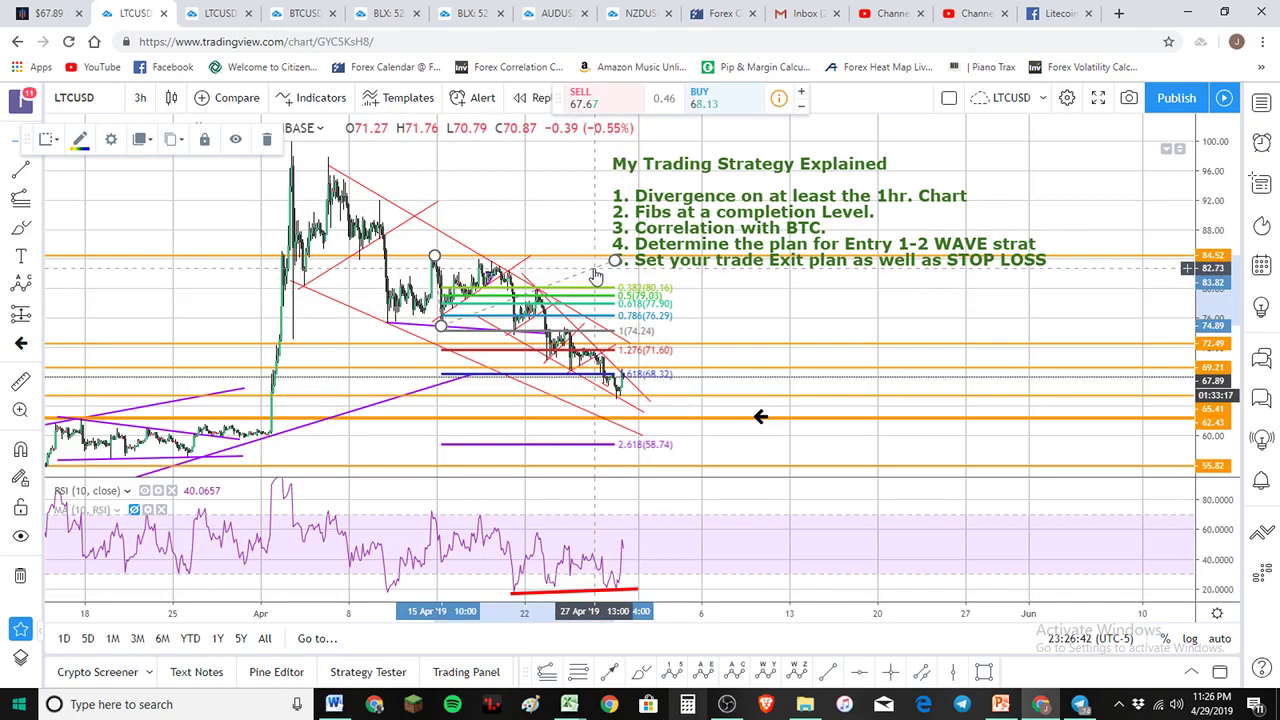
{"action": "key", "text": "Delete"}
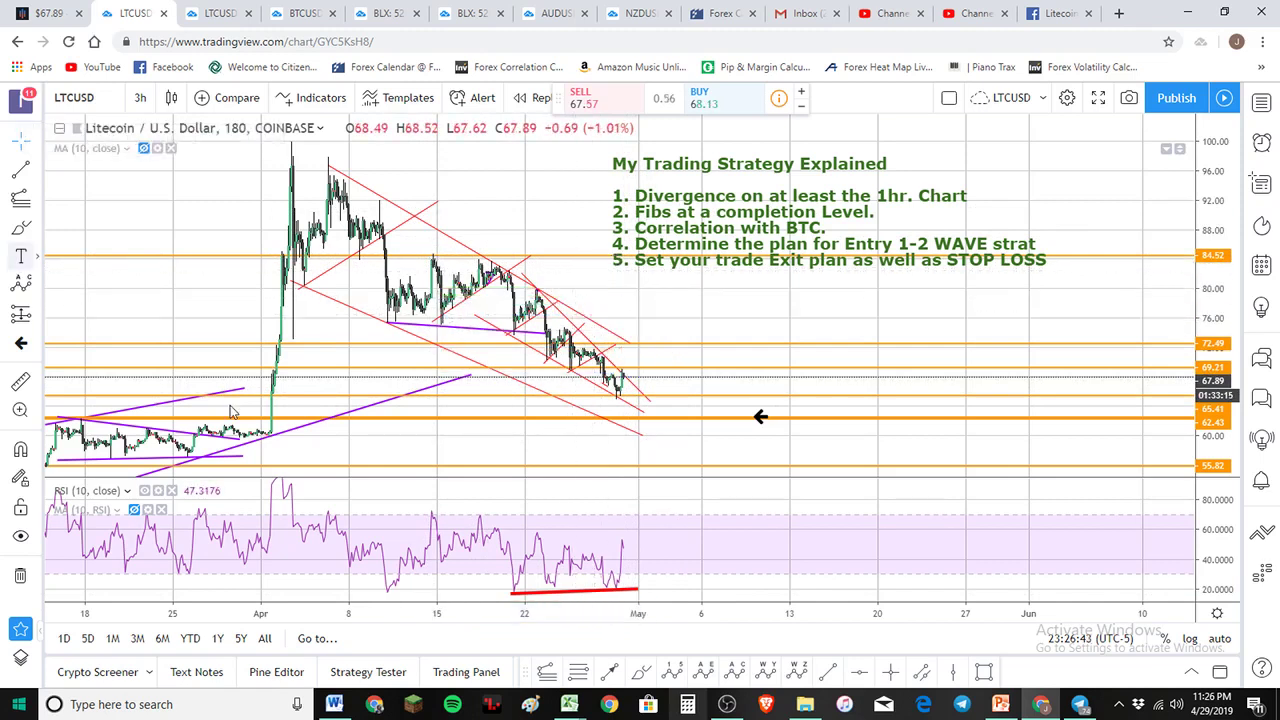
Step: Draw a 0–5 Elliott wave rising to wave 4 near 75 and ending near 60
{"action": "left_click", "coordinate": [673, 671]}
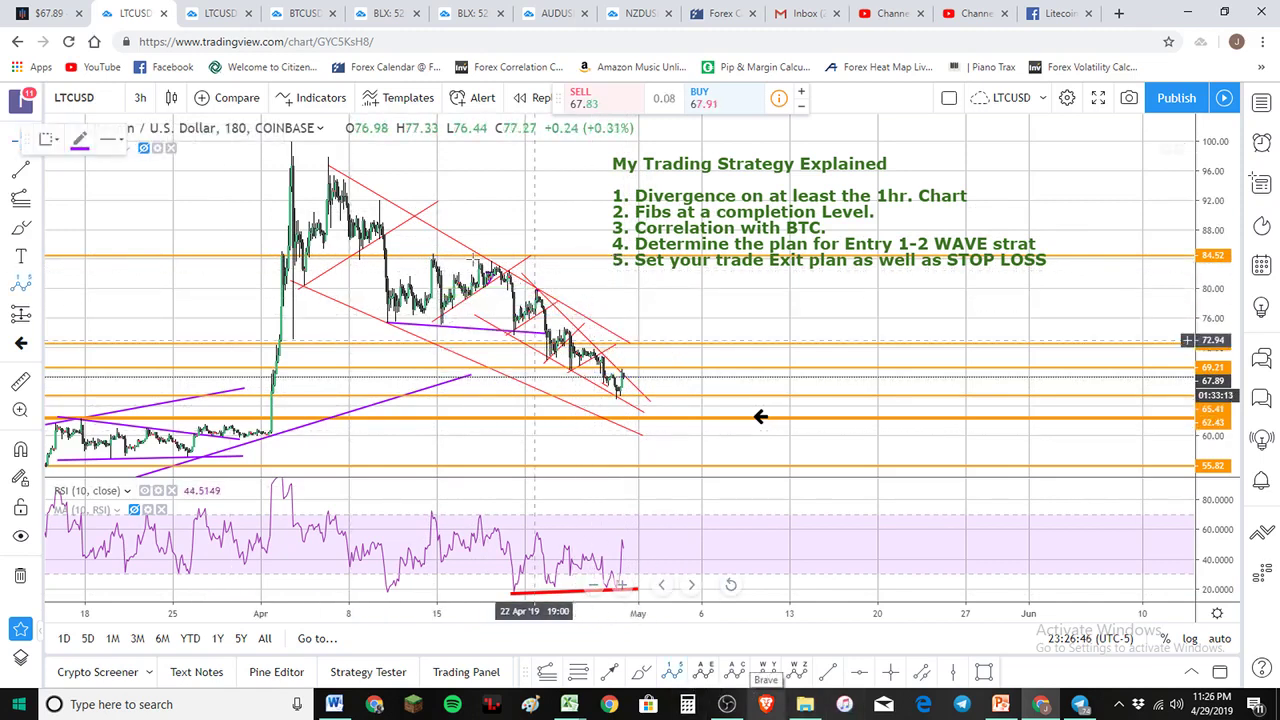
{"action": "left_click", "coordinate": [432, 260]}
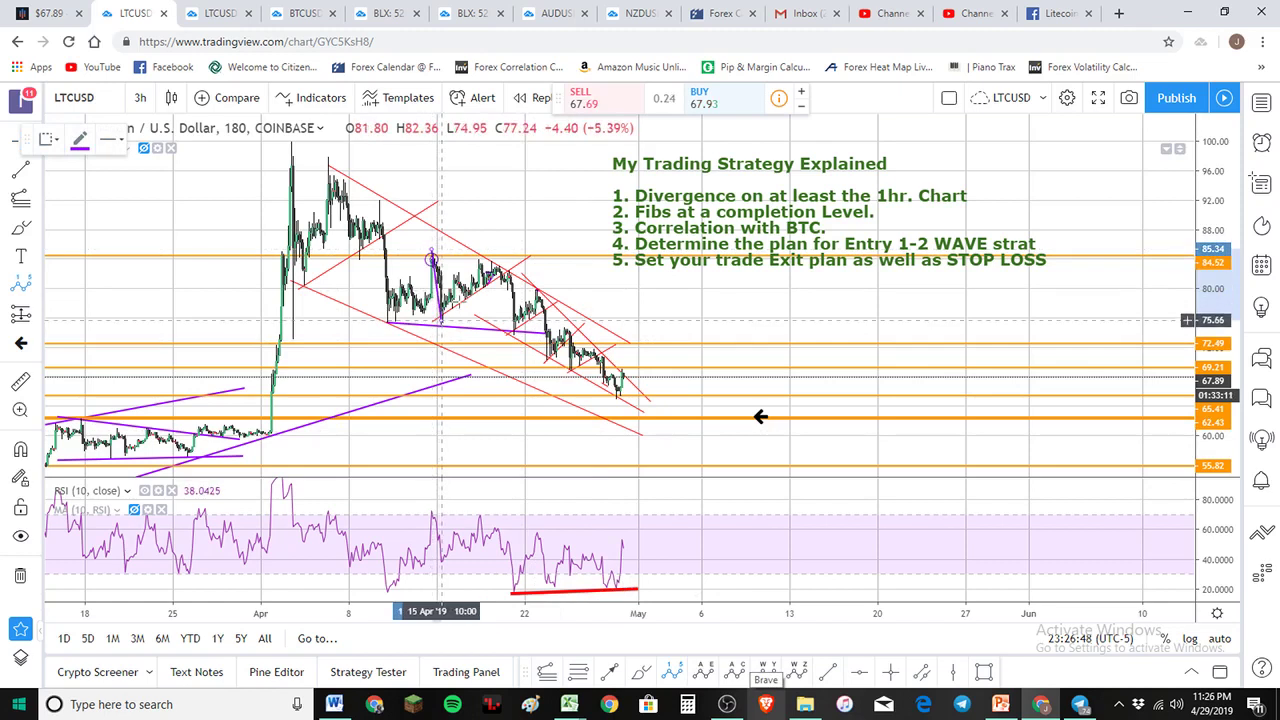
{"action": "left_click", "coordinate": [440, 320]}
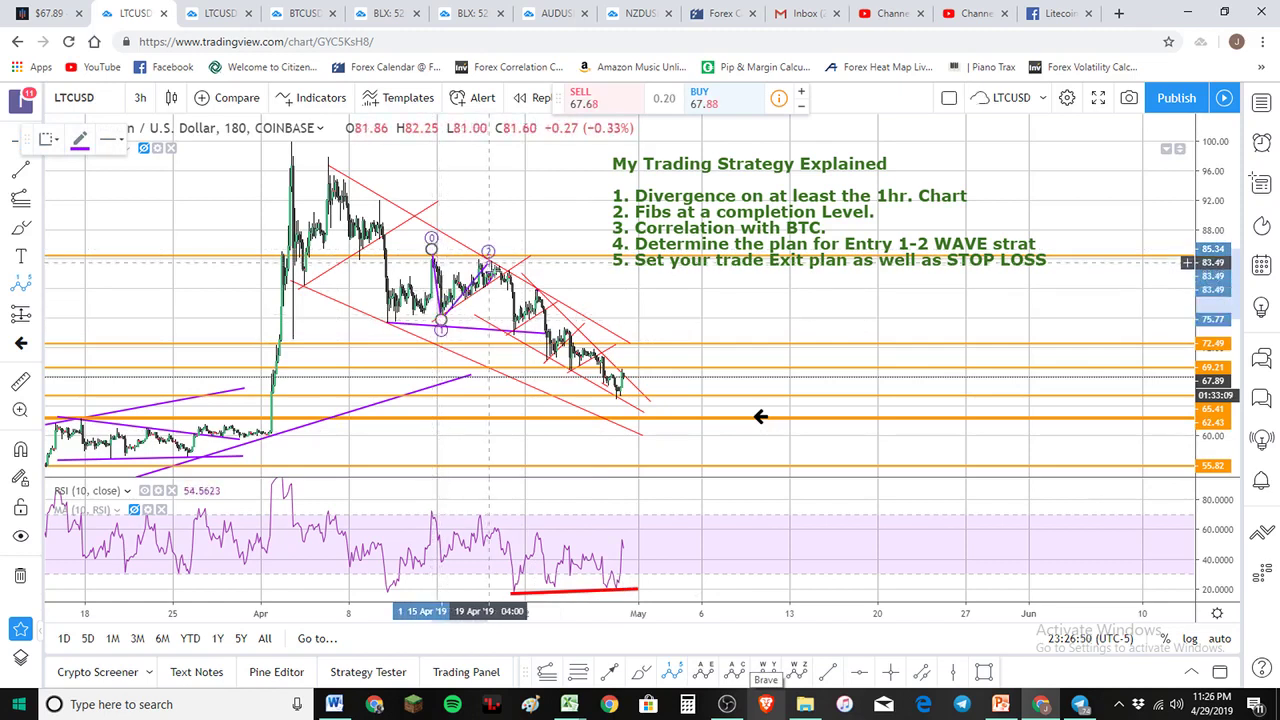
{"action": "left_click", "coordinate": [488, 262]}
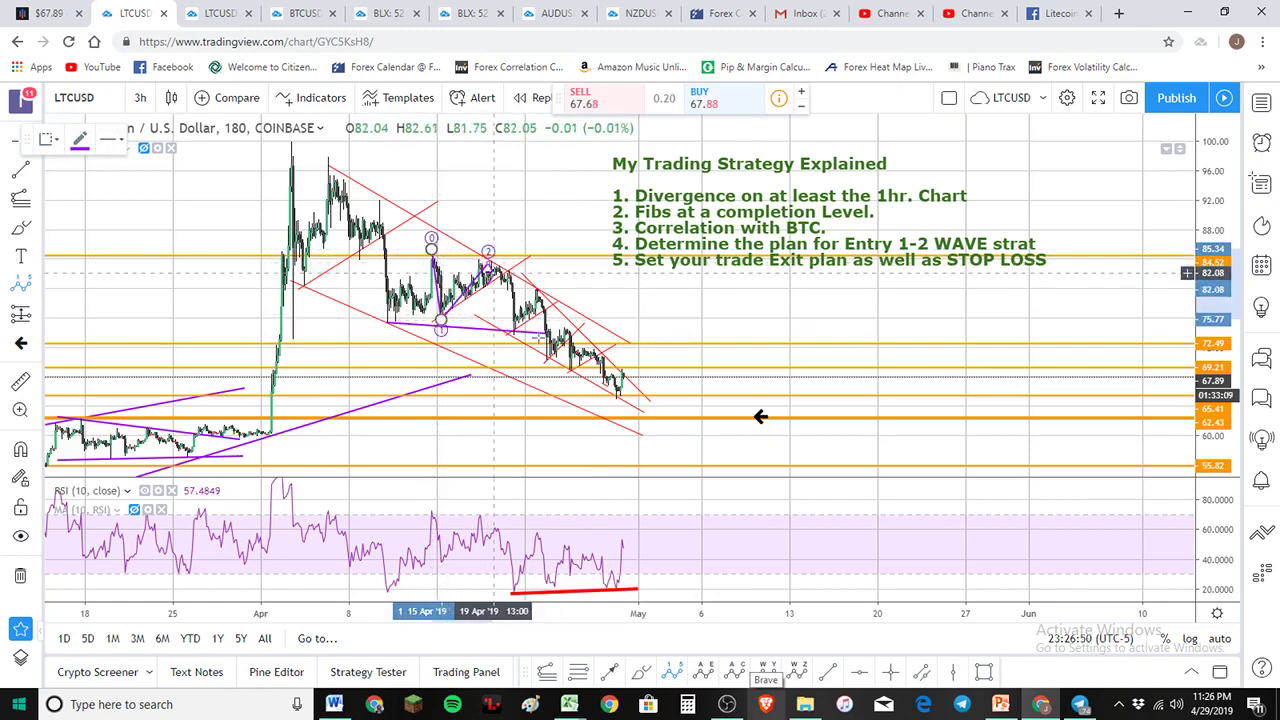
{"action": "left_click", "coordinate": [615, 400]}
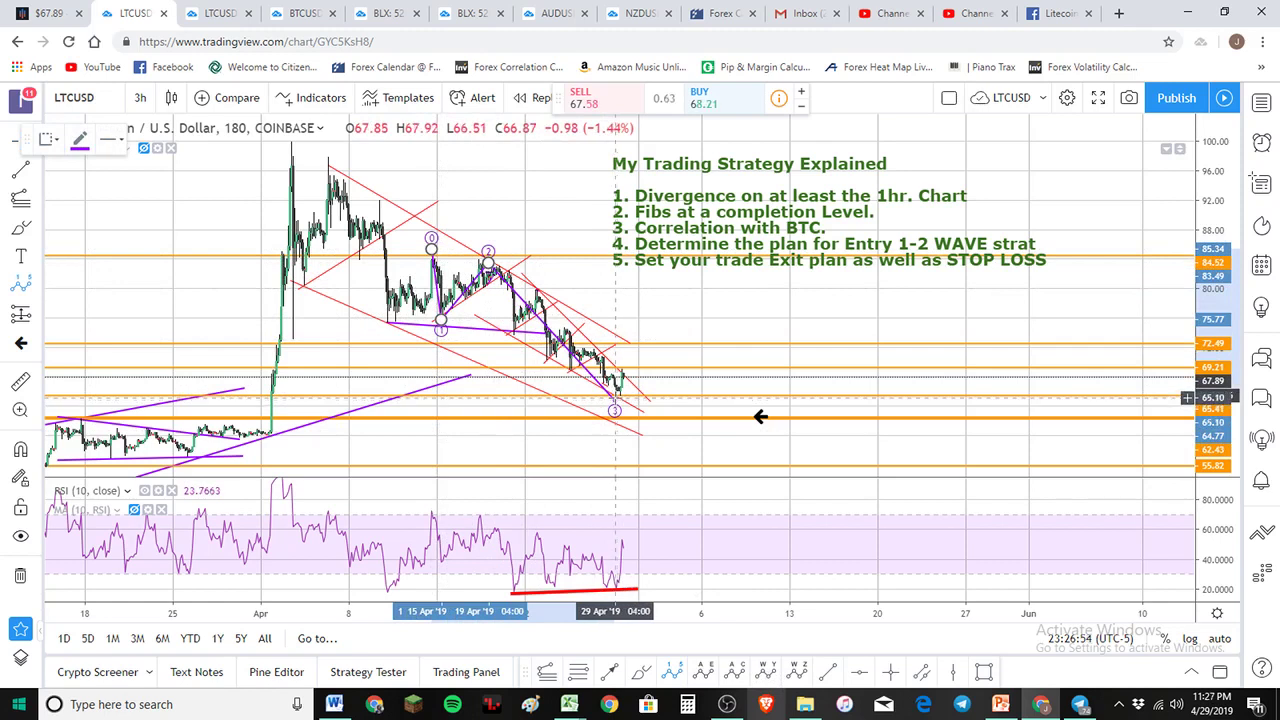
{"action": "left_click", "coordinate": [660, 323]}
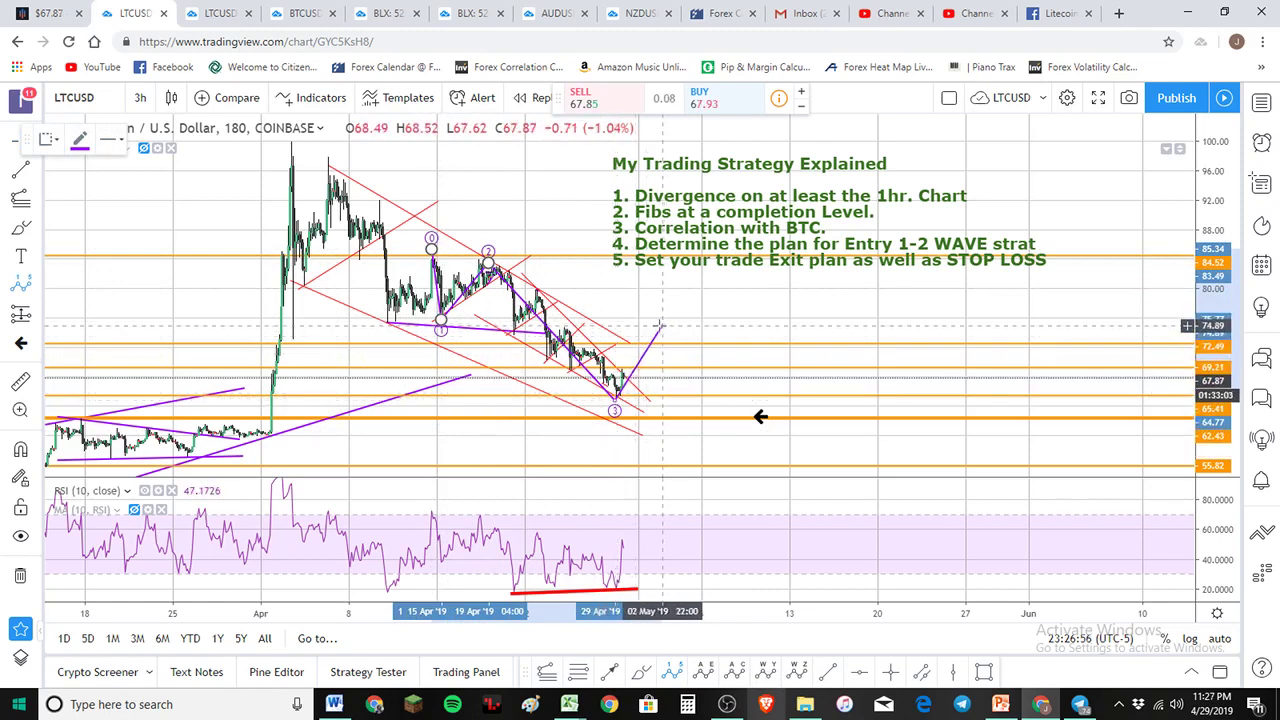
{"action": "left_click", "coordinate": [733, 437]}
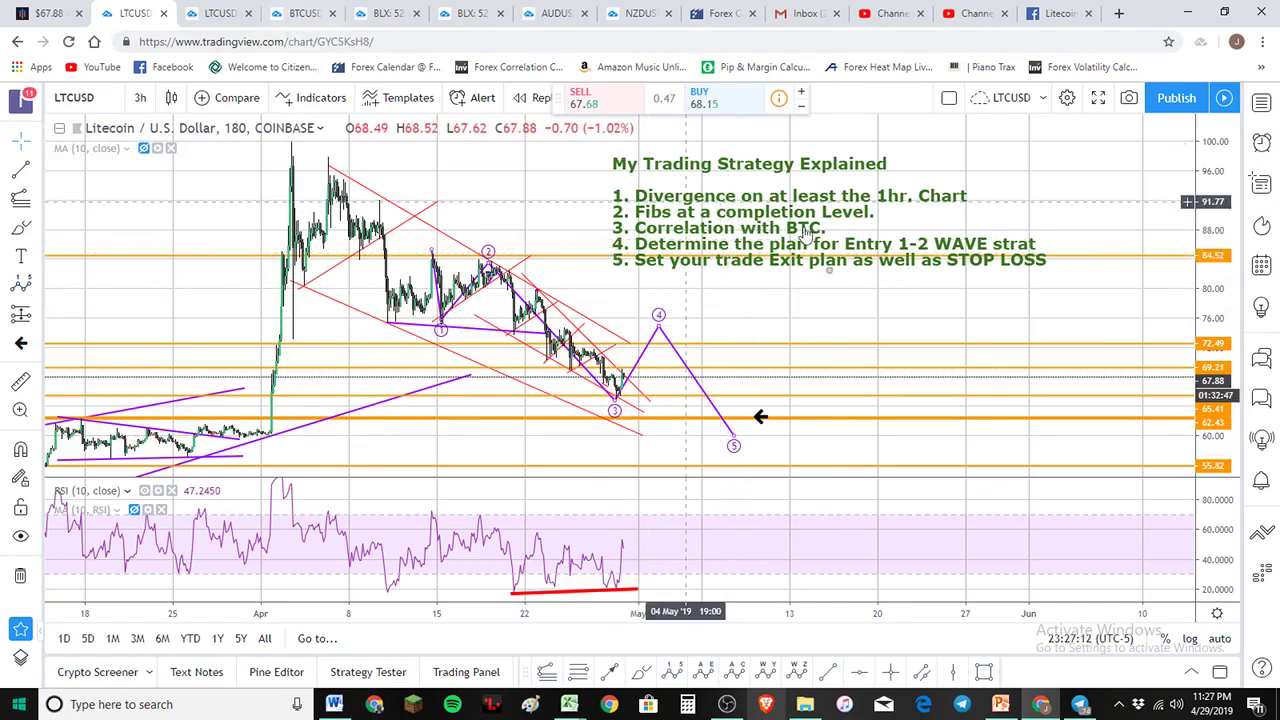
Step: On BTCUSD, draw a five-wave Elliott count from the April high, wave 4 near 5337, ending near 4841
{"action": "left_click", "coordinate": [298, 20]}
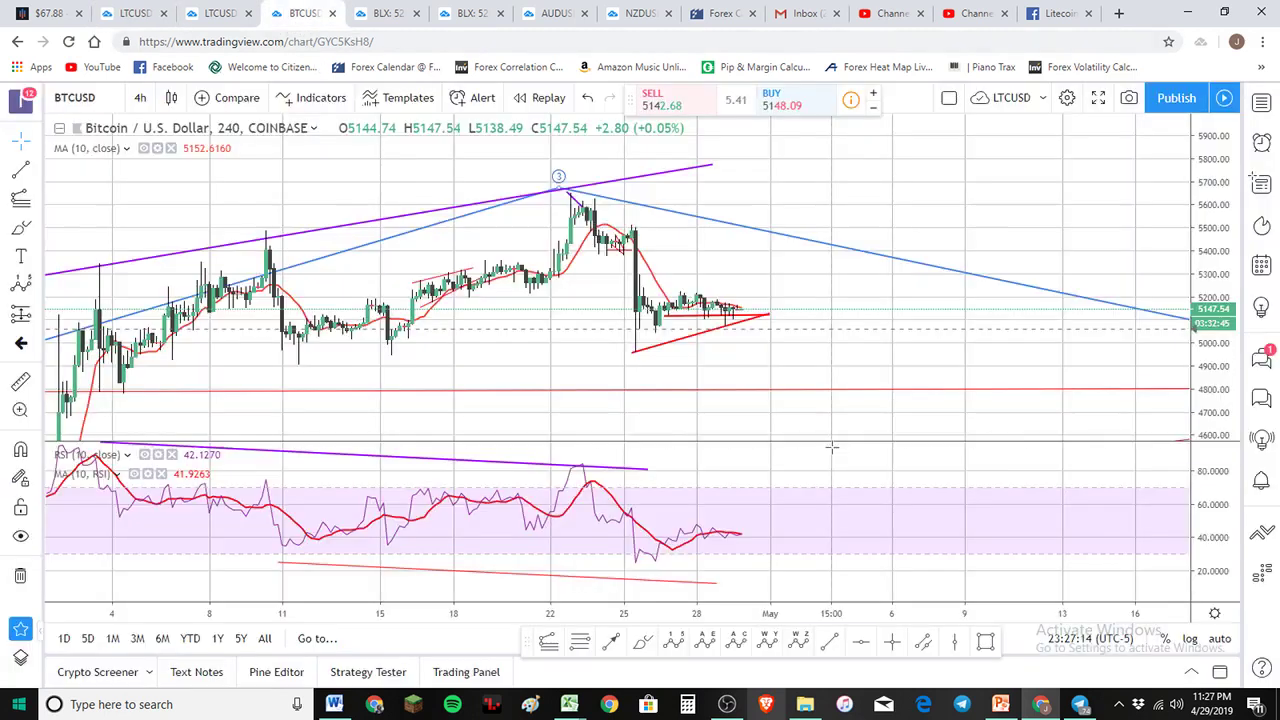
{"action": "scroll", "coordinate": [890, 380], "scroll_direction": "up", "scroll_amount": 2}
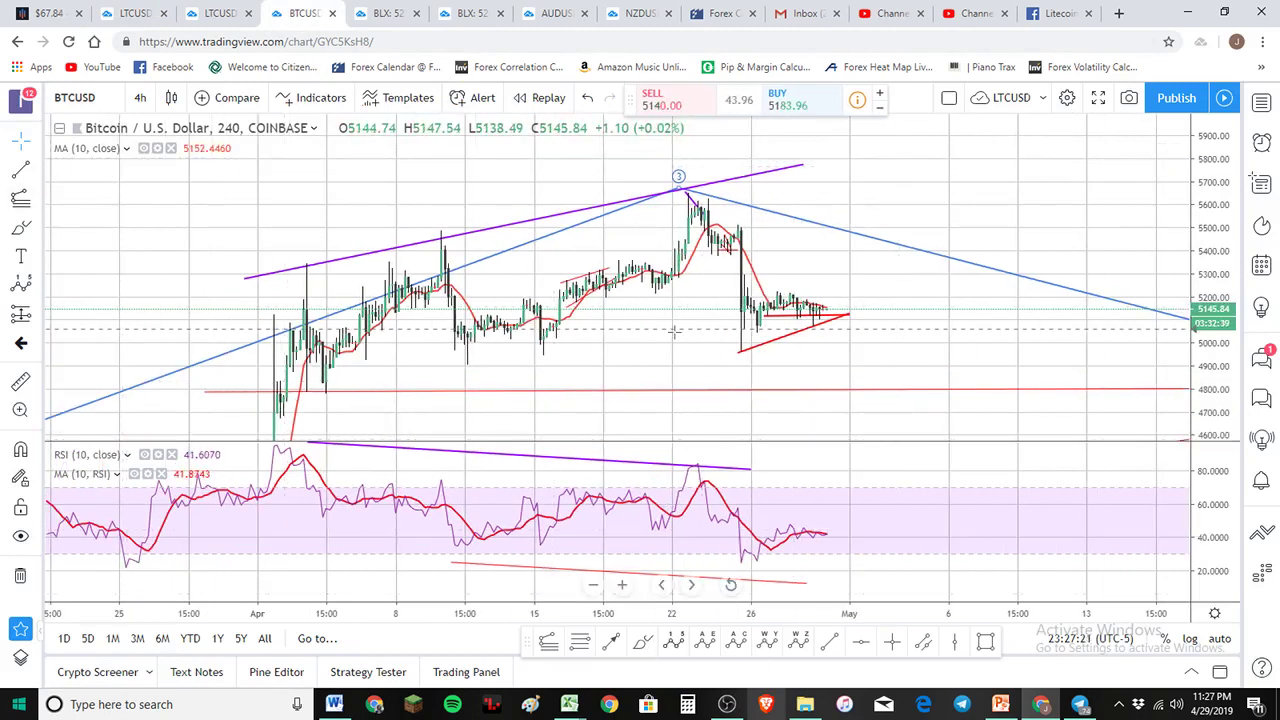
{"action": "left_click", "coordinate": [673, 638]}
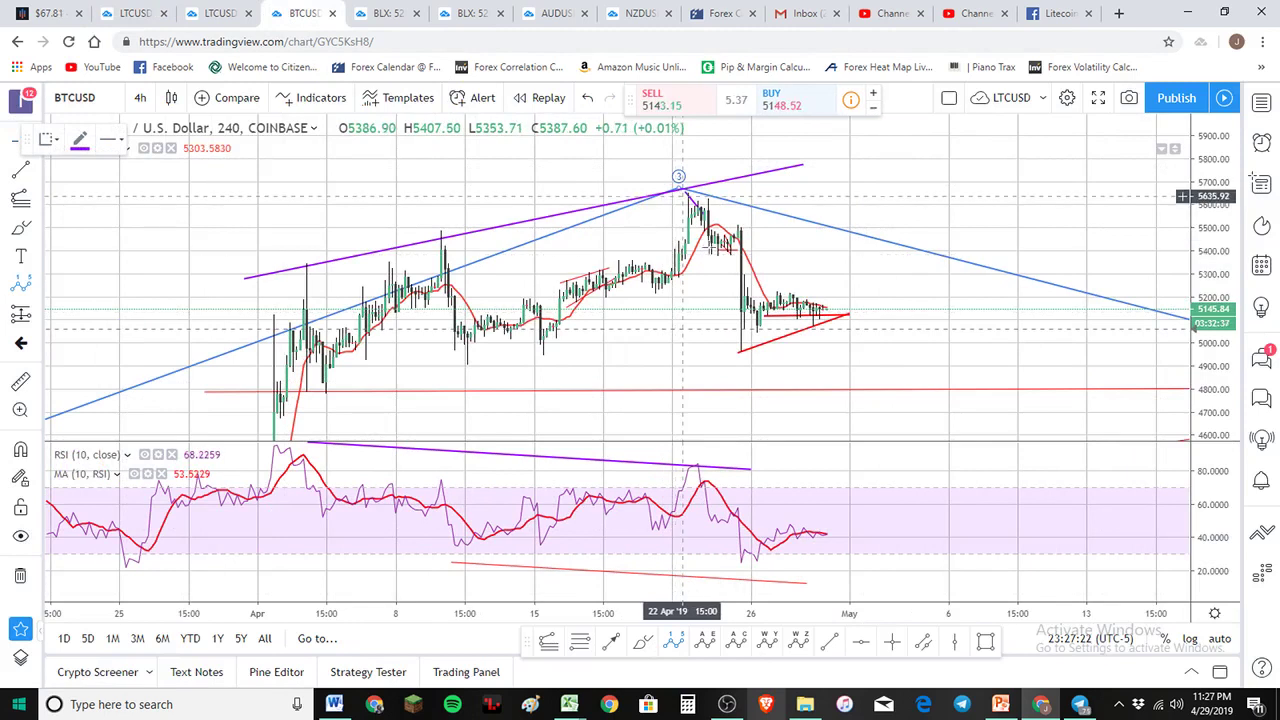
{"action": "left_click", "coordinate": [683, 196]}
{"action": "left_click", "coordinate": [708, 257]}
{"action": "left_click", "coordinate": [738, 214]}
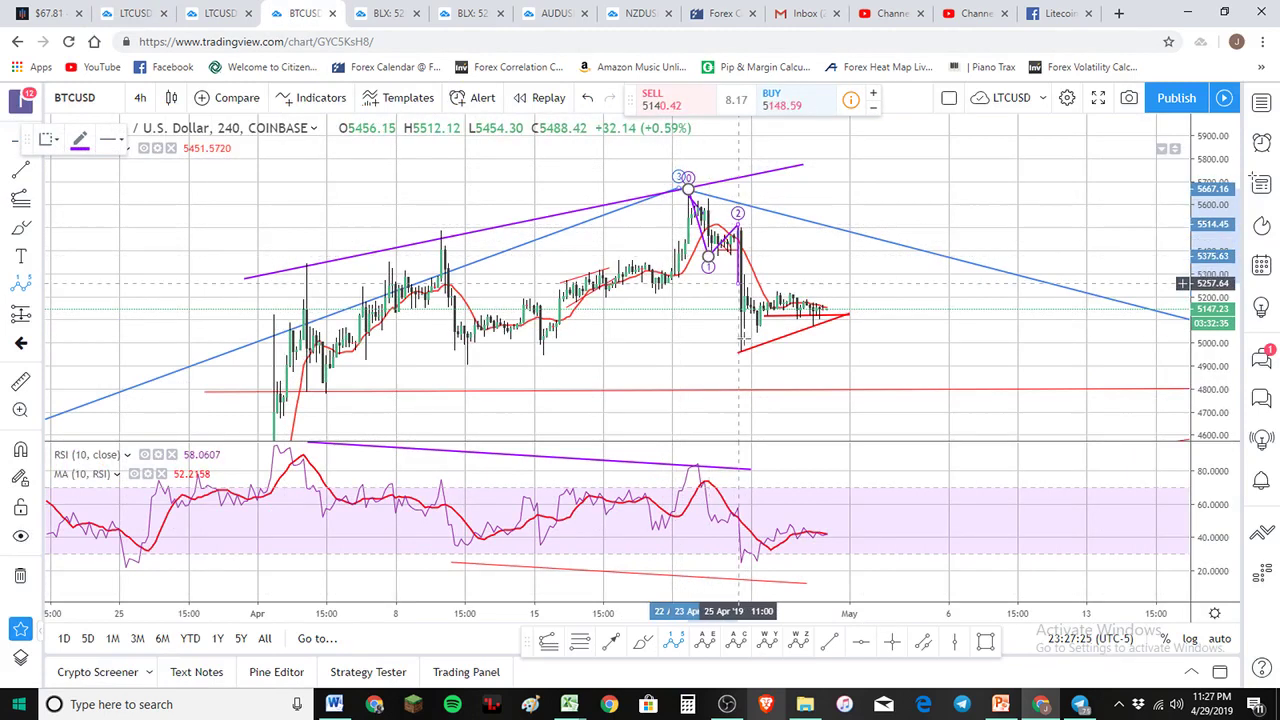
{"action": "left_click", "coordinate": [744, 350]}
{"action": "left_click", "coordinate": [826, 255]}
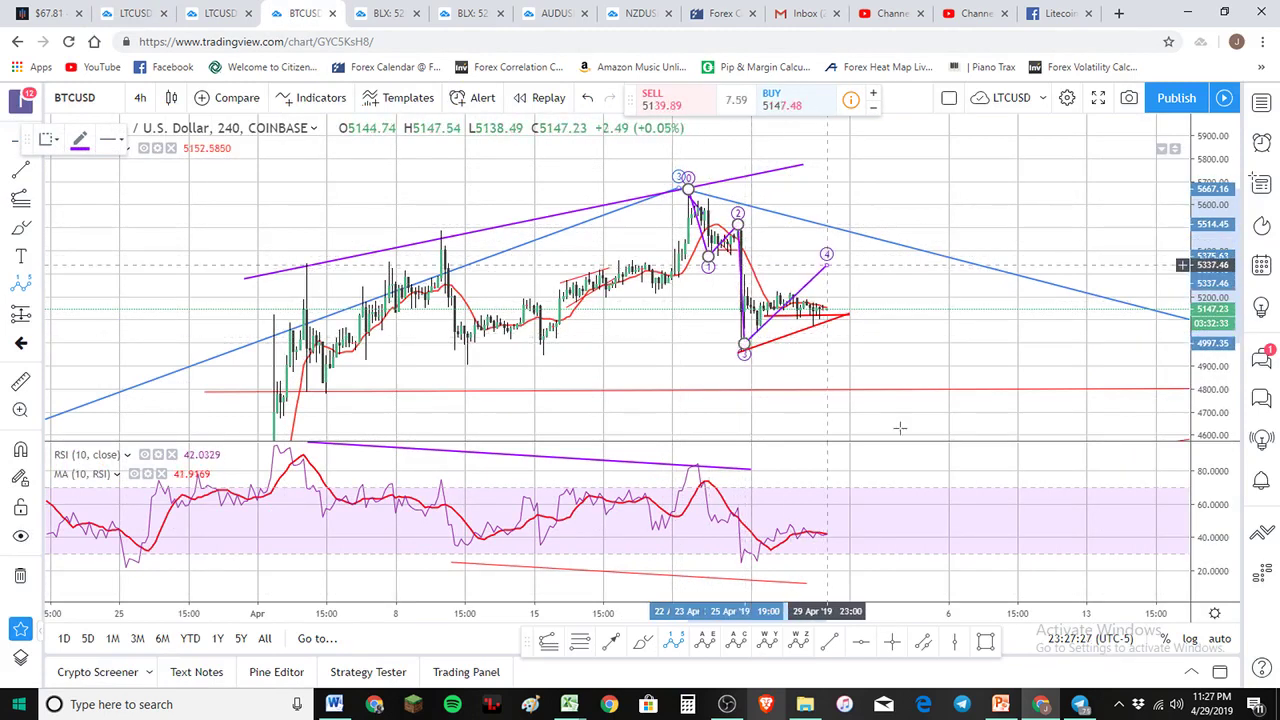
{"action": "left_click", "coordinate": [868, 379]}
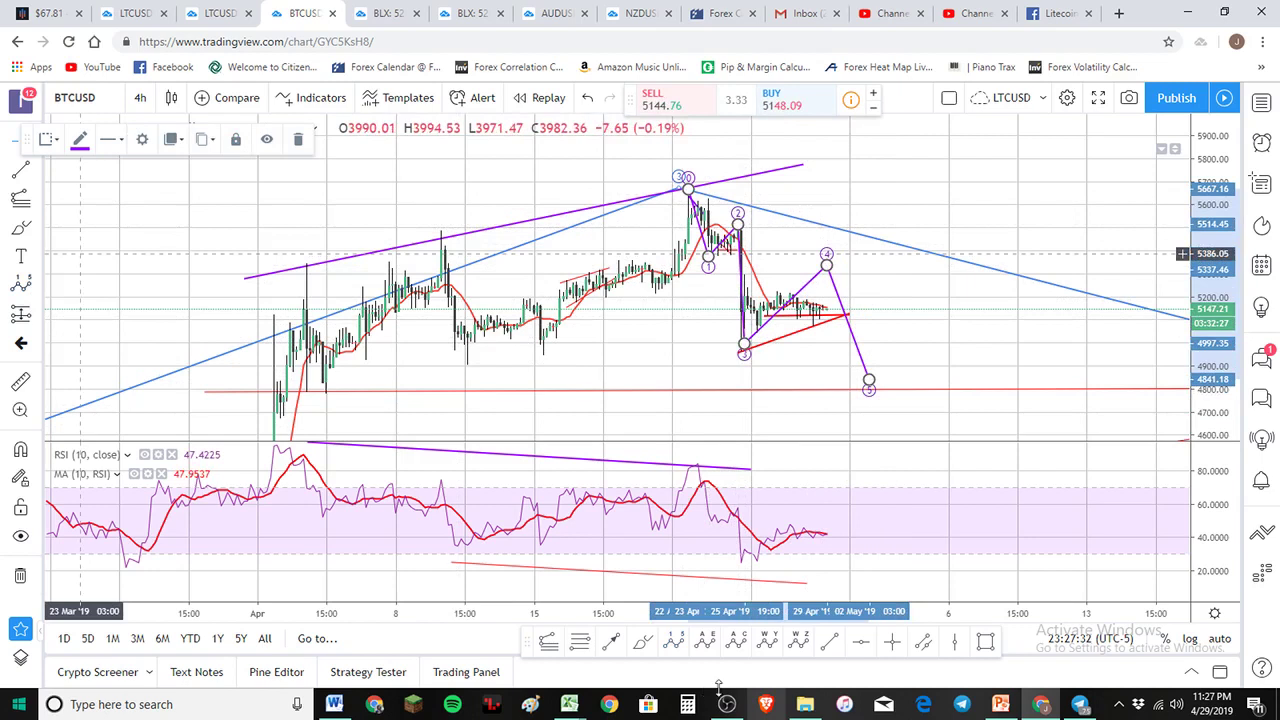
{"action": "left_click", "coordinate": [802, 423]}
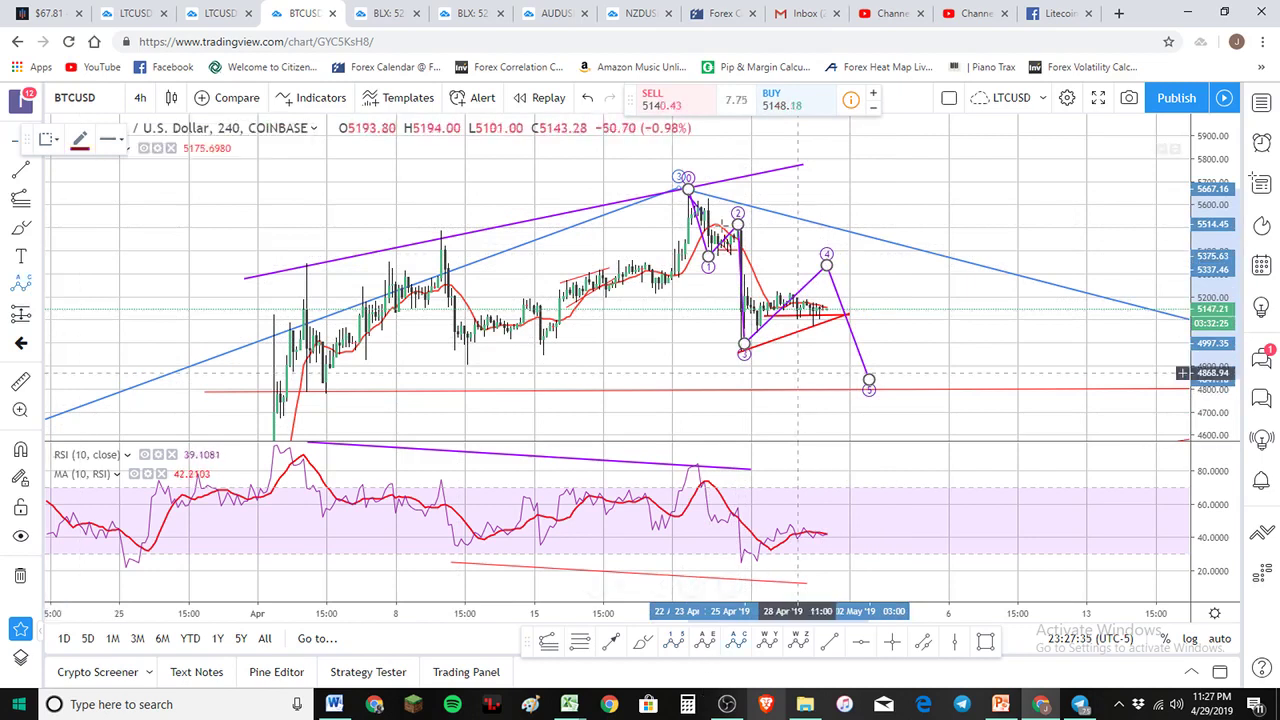
Step: Draw a dark-red (a)(b)(c) correction wave after the five-wave count
{"action": "left_click", "coordinate": [840, 380]}
{"action": "left_click", "coordinate": [908, 262]}
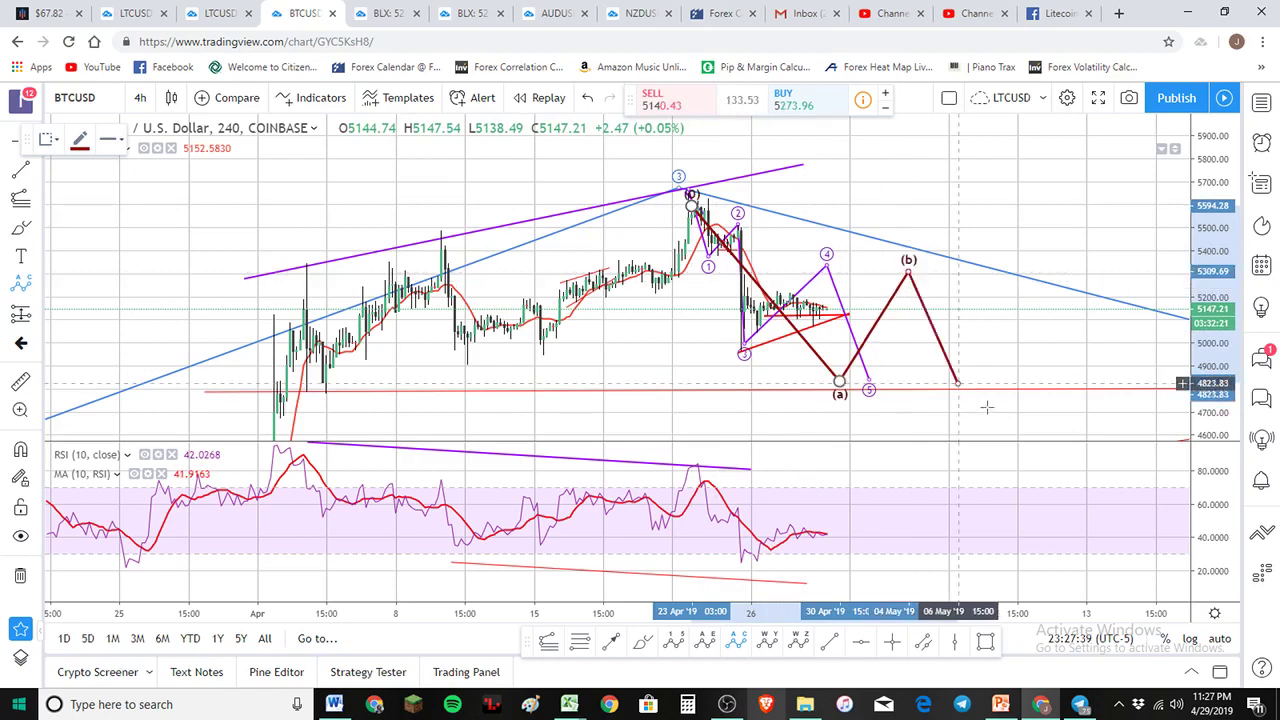
{"action": "left_click", "coordinate": [1001, 411]}
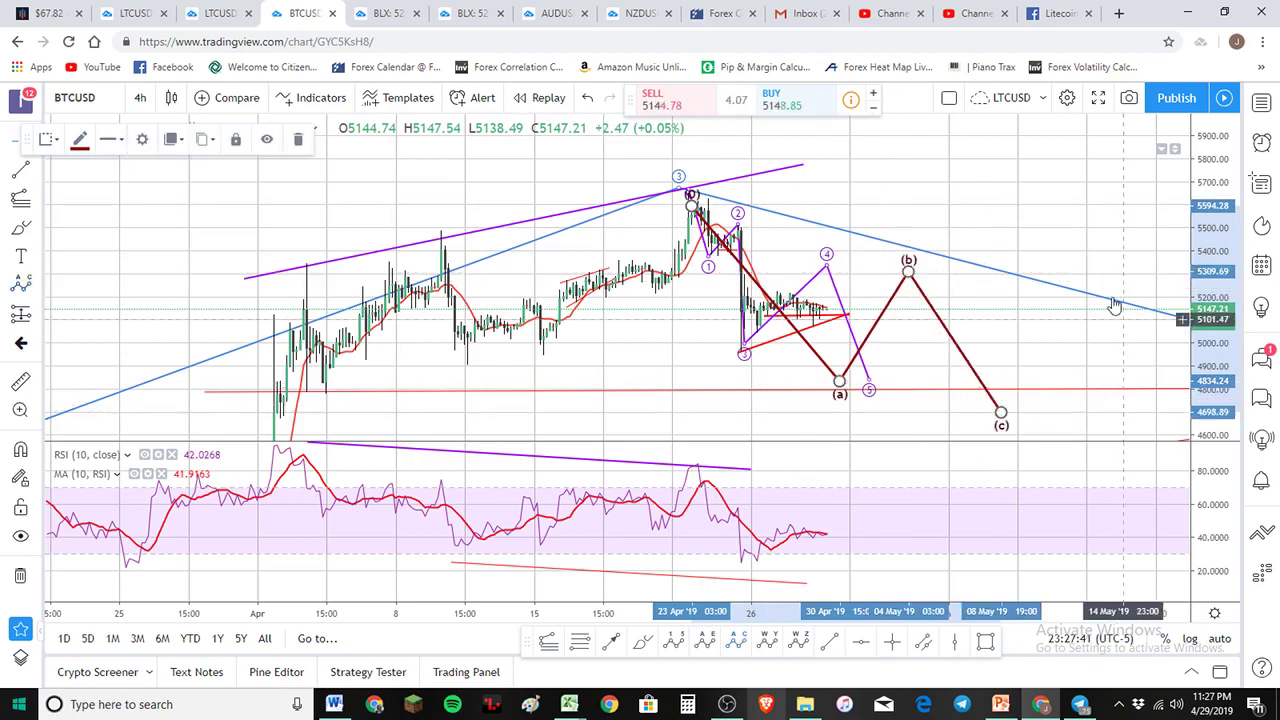
{"action": "left_click", "coordinate": [994, 271]}
{"action": "mouse_move", "coordinate": [994, 271]}
{"action": "left_mouse_down"}
{"action": "mouse_move", "coordinate": [1014, 286]}
{"action": "mouse_move", "coordinate": [838, 210]}
{"action": "left_mouse_up"}
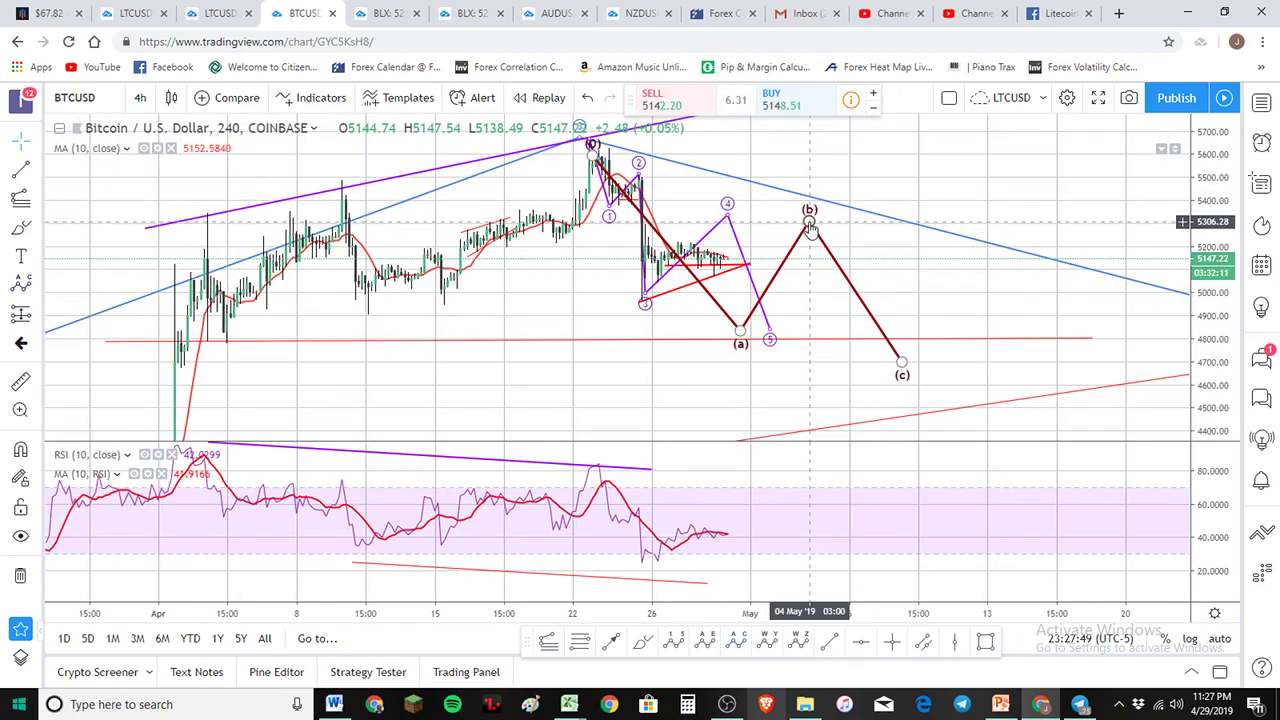
Step: Adjust the correction: lift (b) toward 5600, move (c) right, return (a) to the late-April low
{"action": "left_click_drag", "start_coordinate": [809, 222], "coordinate": [813, 203]}
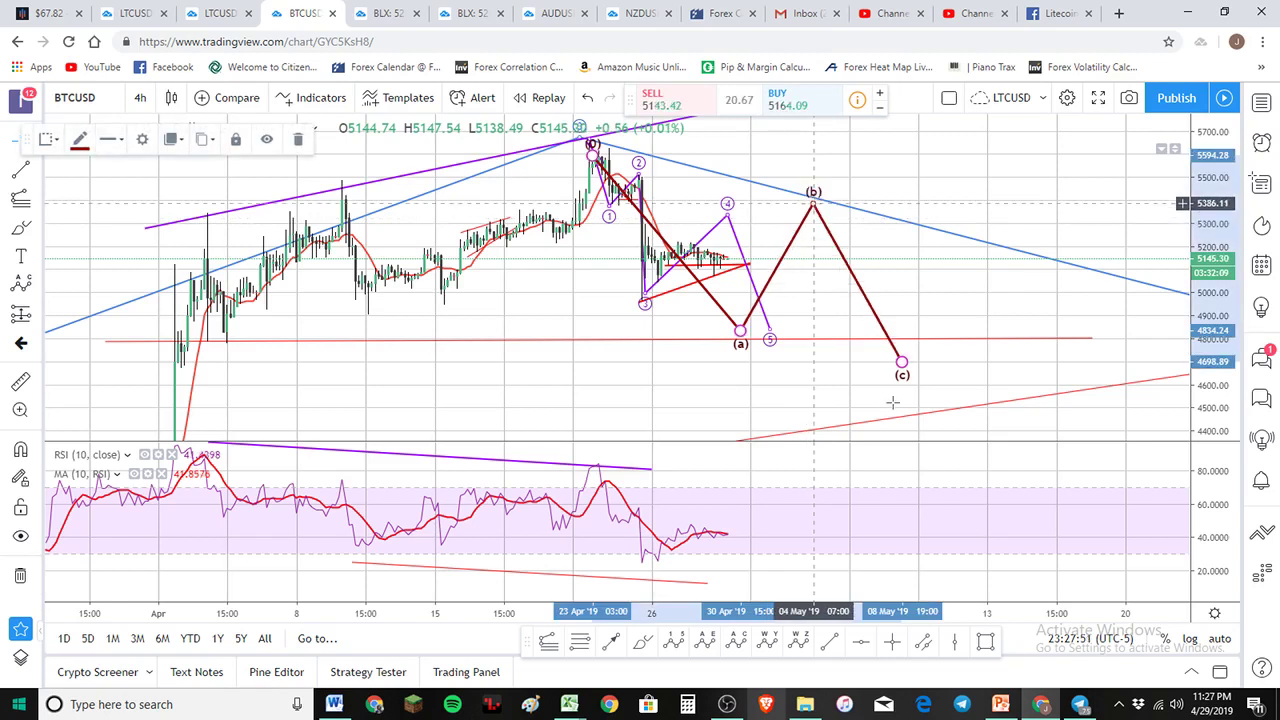
{"action": "left_click_drag", "start_coordinate": [902, 362], "coordinate": [938, 337]}
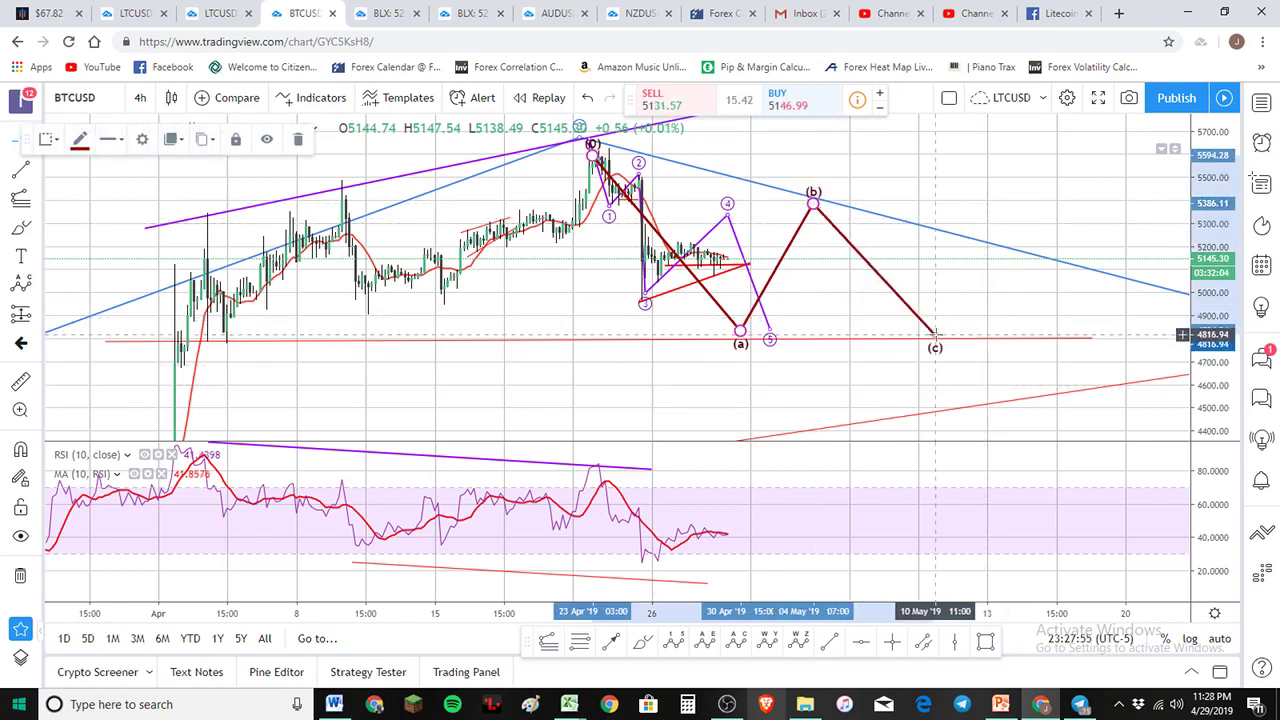
{"action": "left_click_drag", "start_coordinate": [815, 202], "coordinate": [829, 152]}
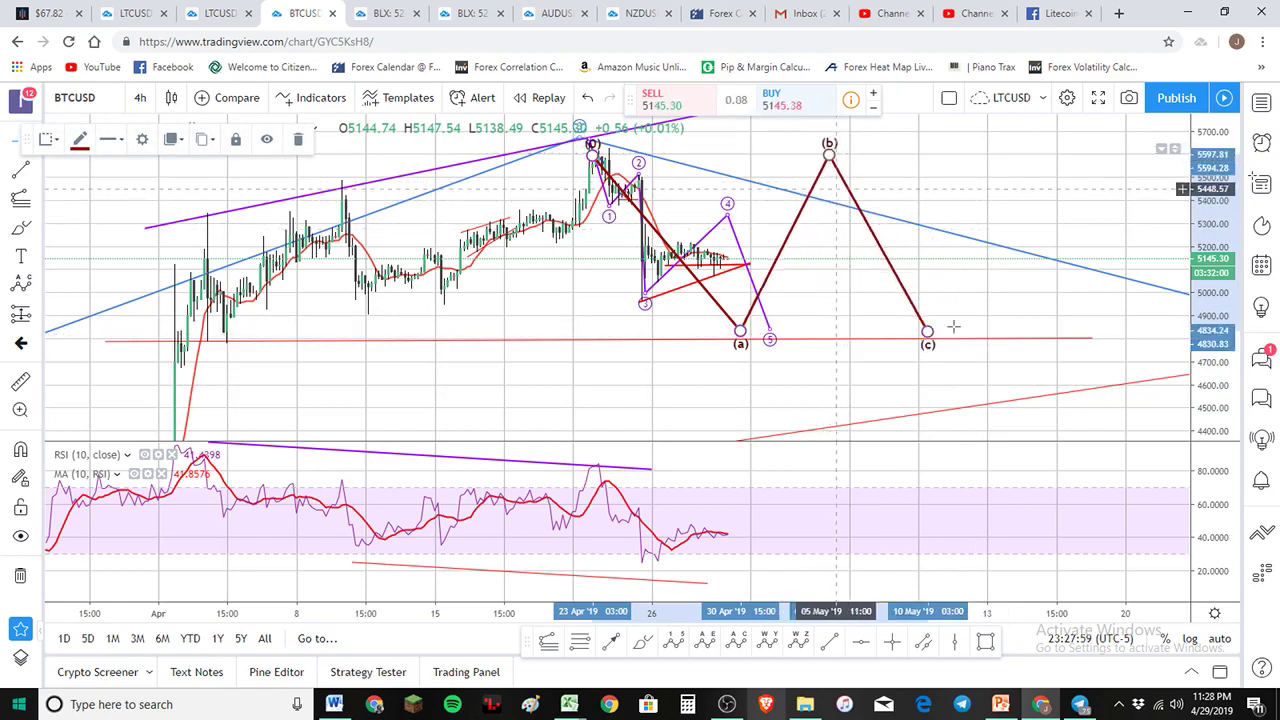
{"action": "left_click_drag", "start_coordinate": [928, 333], "coordinate": [944, 330]}
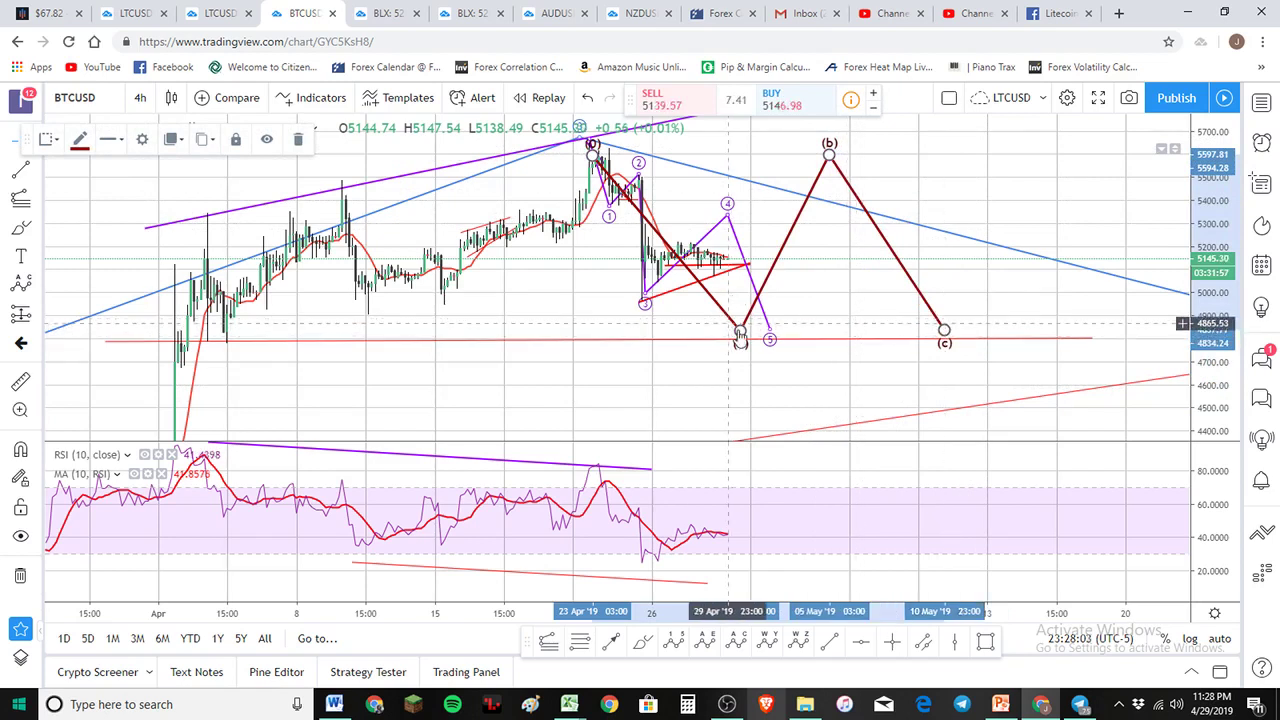
{"action": "left_click_drag", "start_coordinate": [740, 330], "coordinate": [648, 297]}
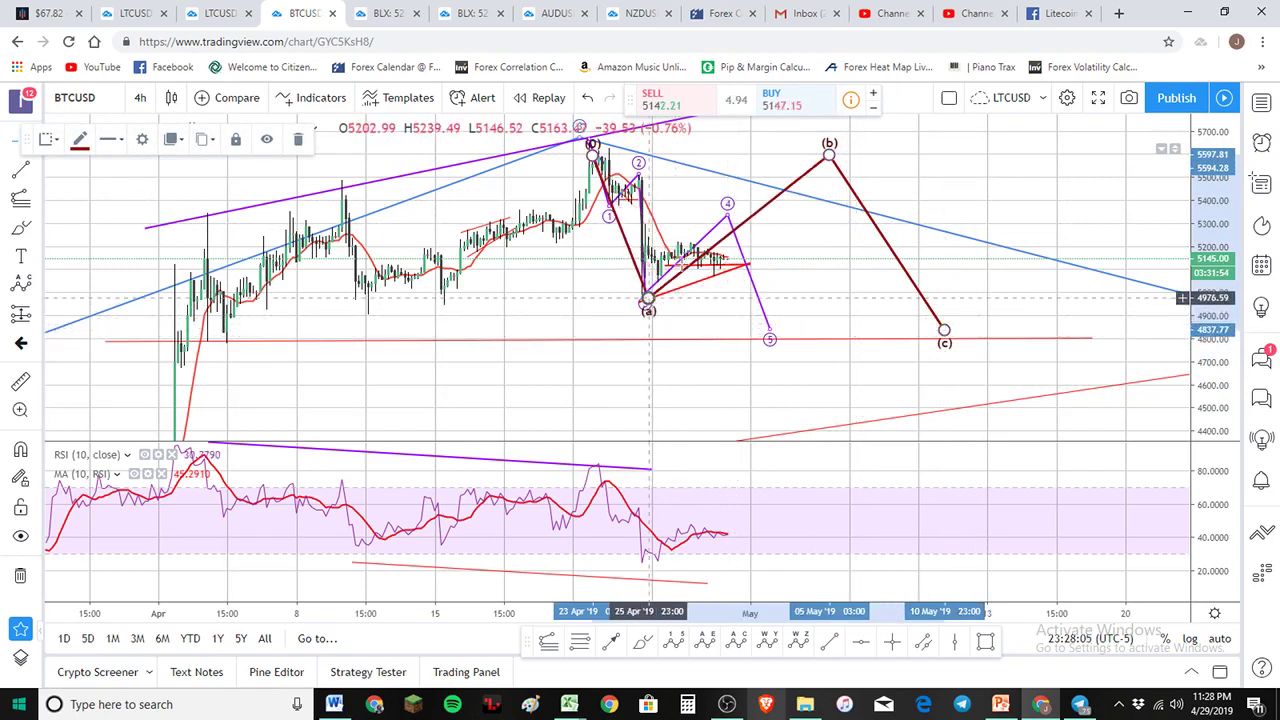
Step: Delete the purple five-wave count and arm the ABC correction tool
{"action": "left_click", "coordinate": [742, 277]}
{"action": "left_click", "coordinate": [752, 283]}
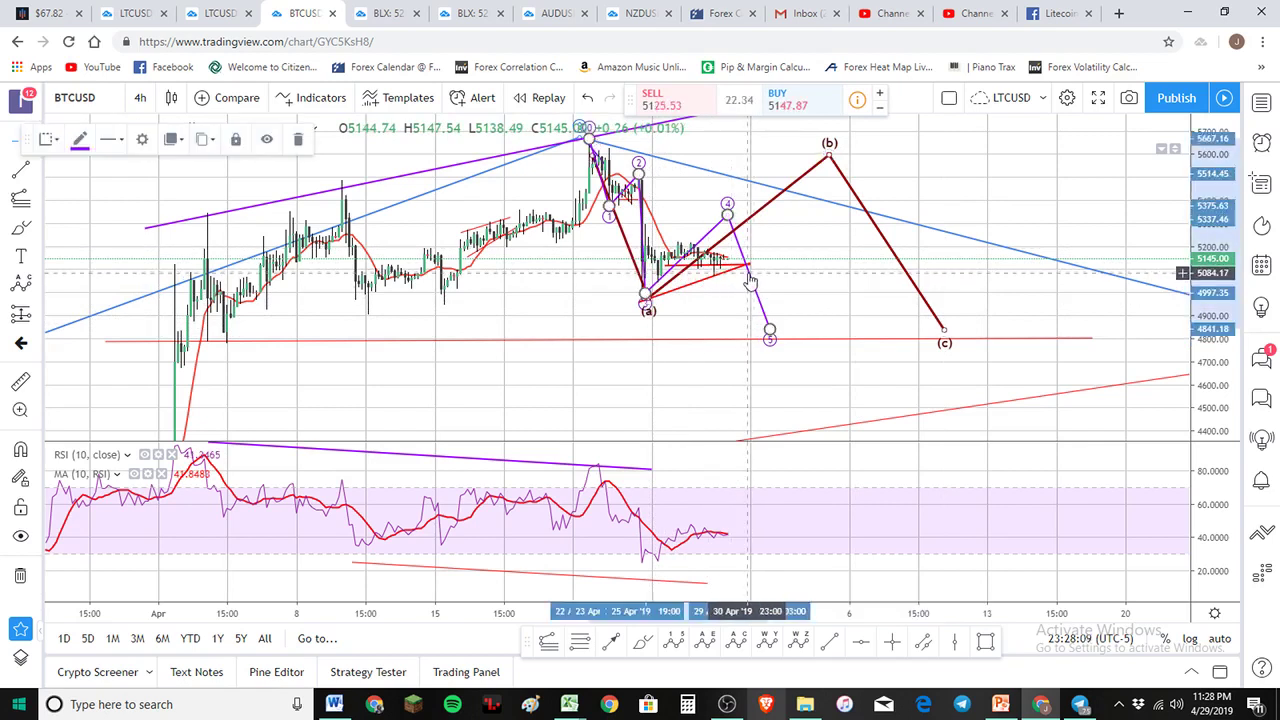
{"action": "key", "text": "Delete"}
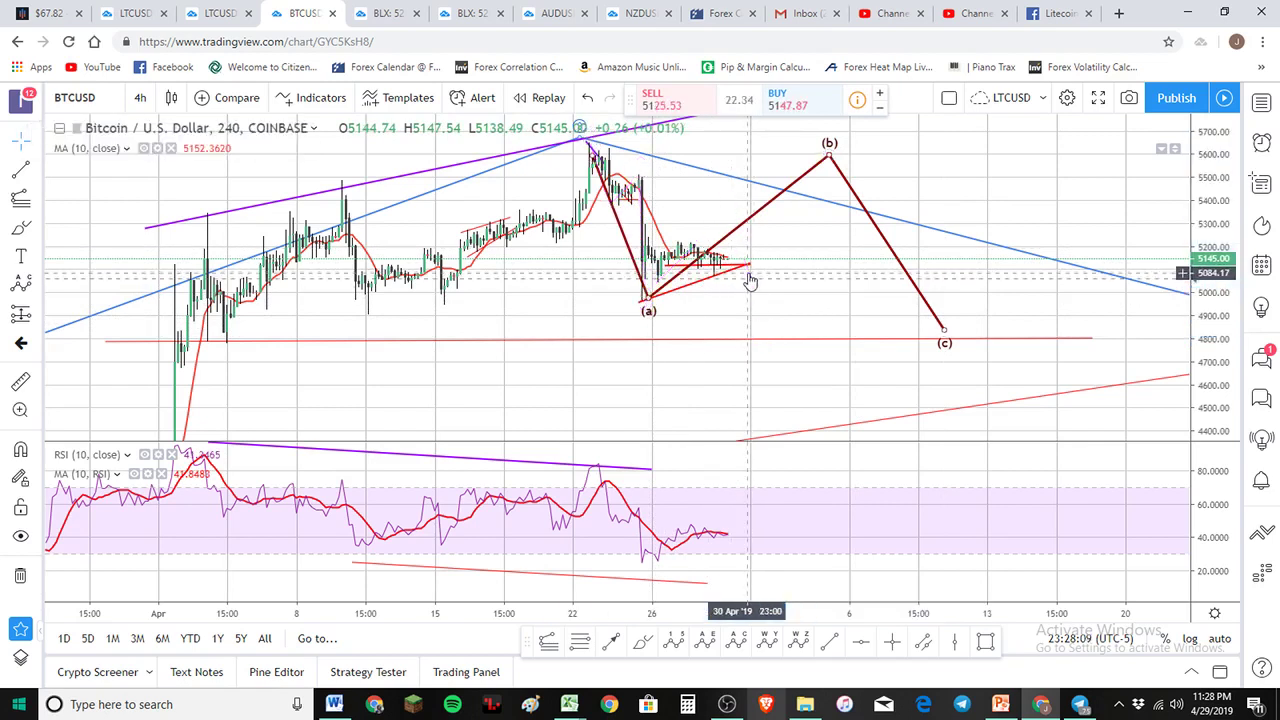
{"action": "left_click", "coordinate": [737, 644]}
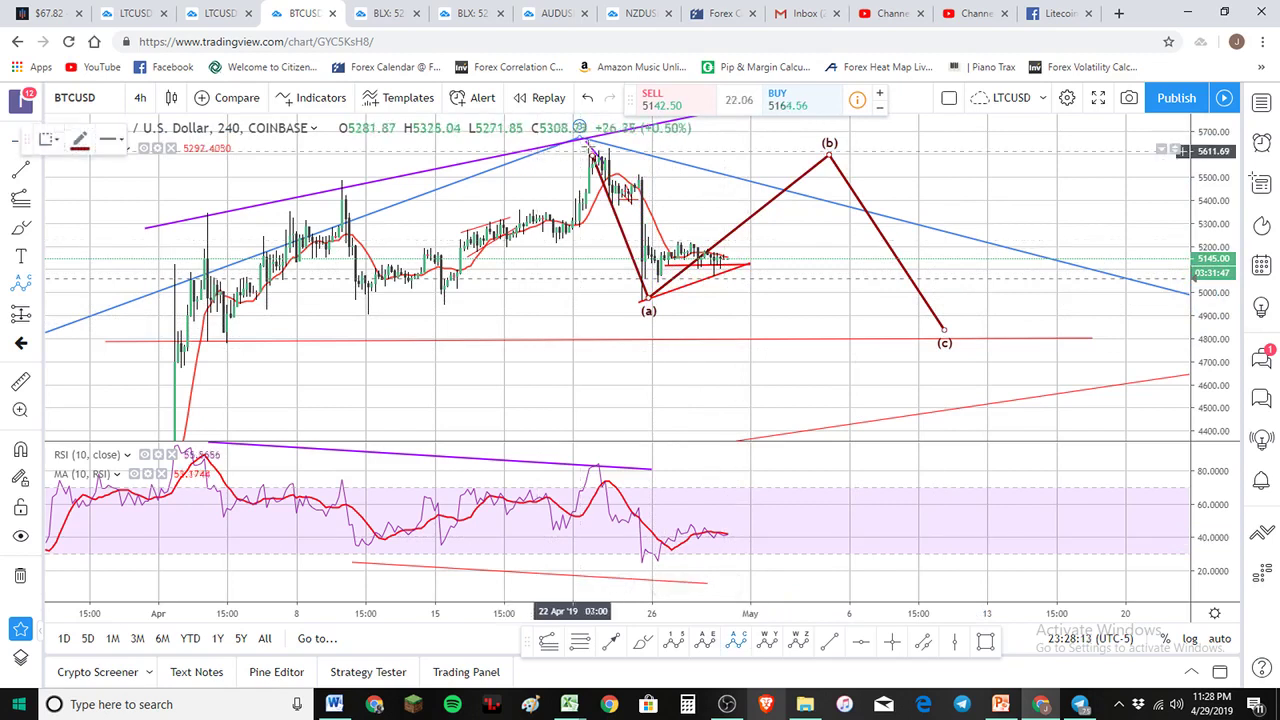
Step: Draw a small ABC sub-wave from the April high down to the late-April low
{"action": "left_click", "coordinate": [590, 147]}
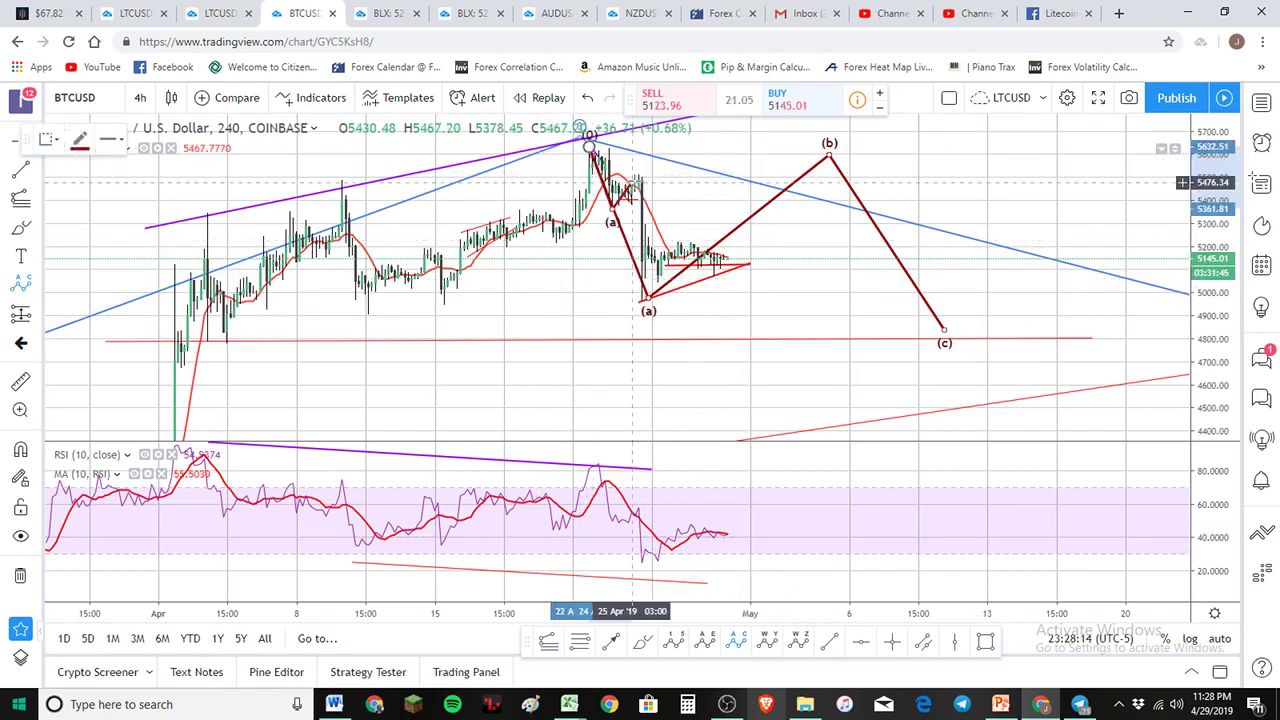
{"action": "left_click", "coordinate": [612, 208]}
{"action": "left_click", "coordinate": [634, 181]}
{"action": "left_click", "coordinate": [654, 289]}
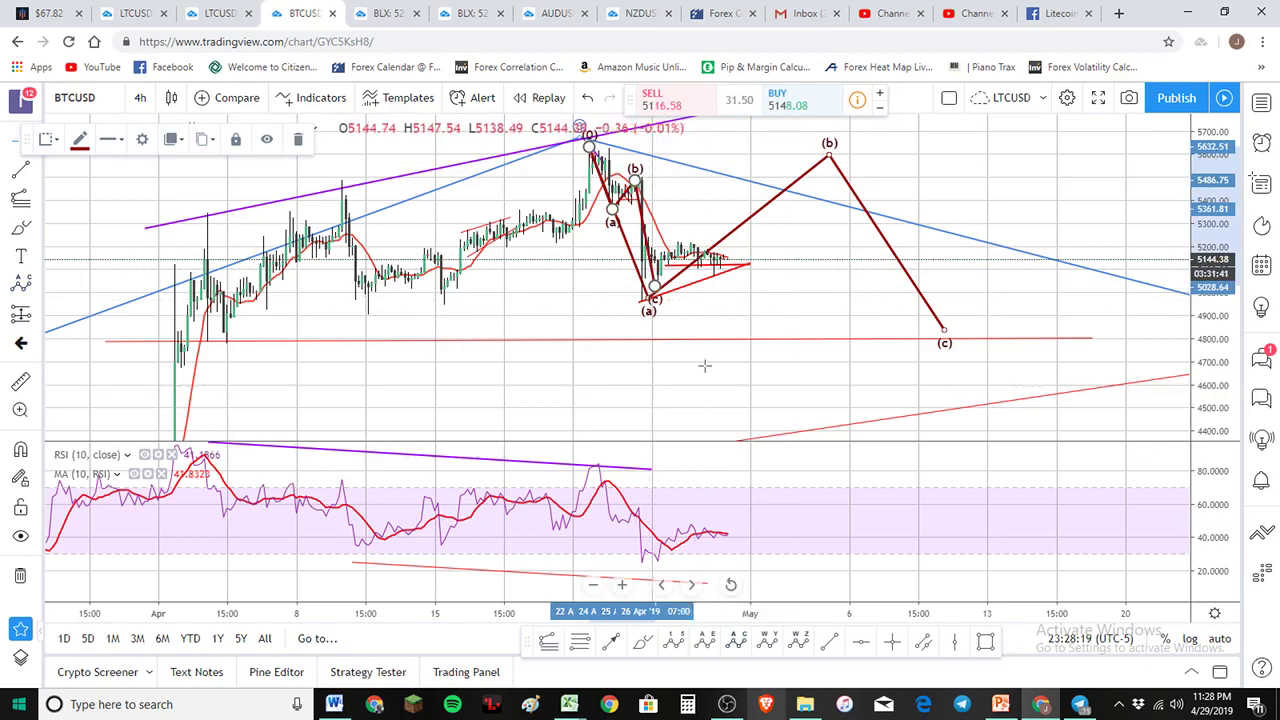
{"action": "left_click_drag", "start_coordinate": [654, 289], "coordinate": [661, 287]}
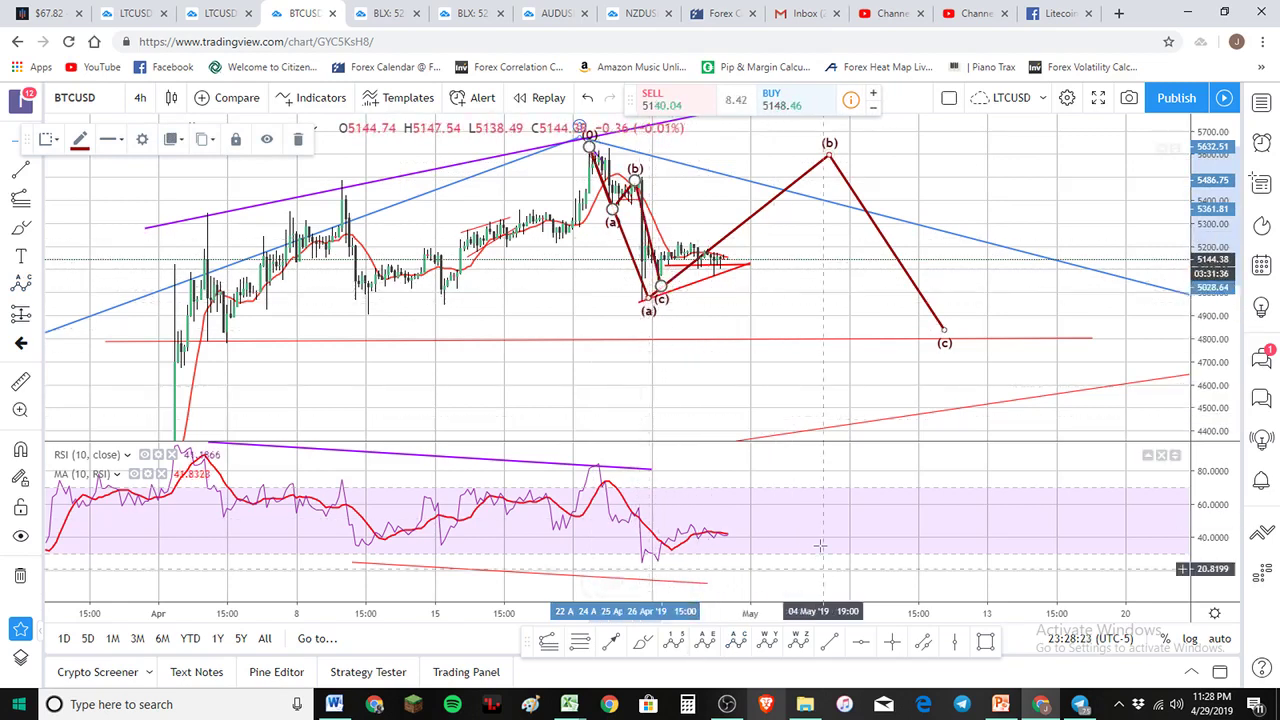
{"action": "left_click", "coordinate": [686, 538]}
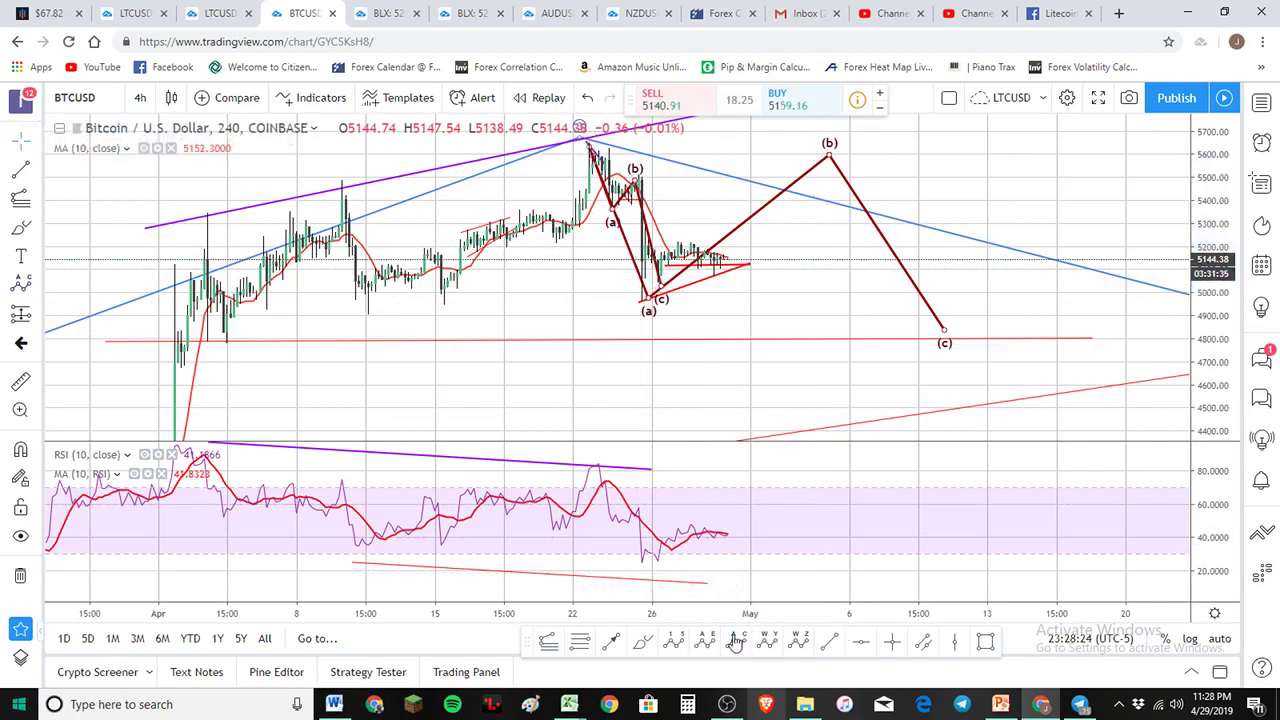
Step: Draw a second ABC rising from the late-April low toward (b) near 5600
{"action": "left_click", "coordinate": [700, 240]}
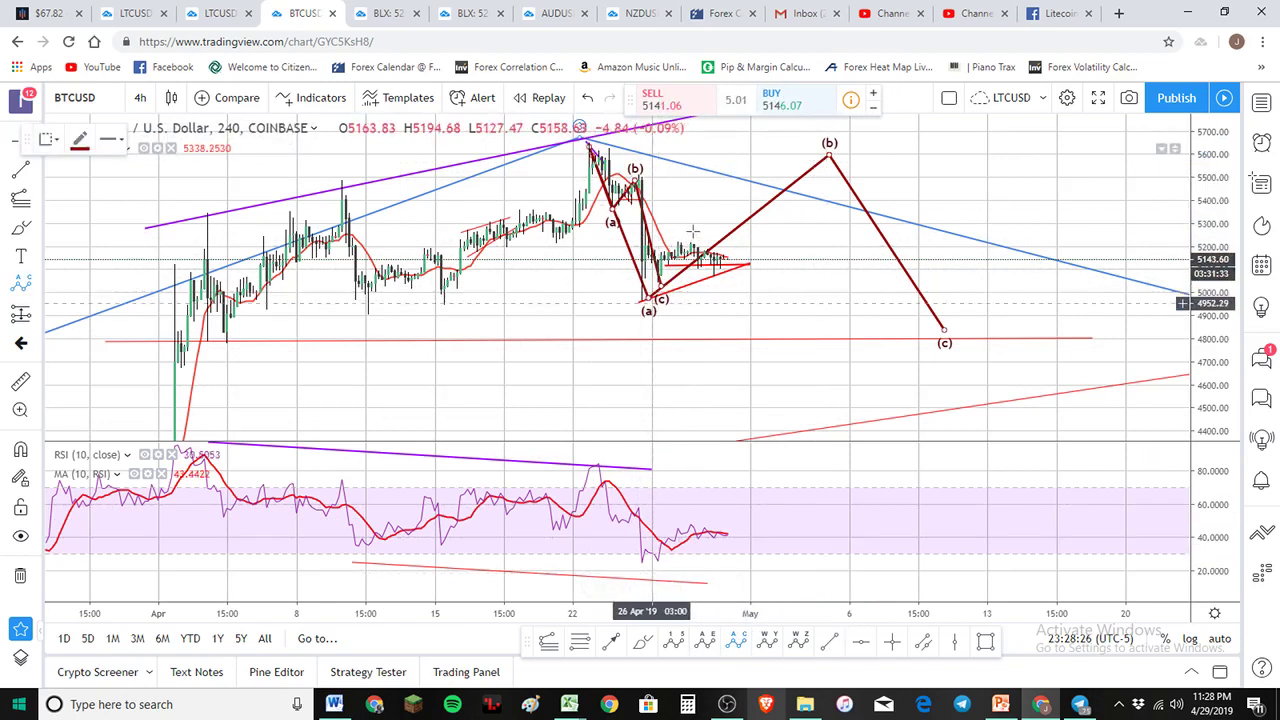
{"action": "left_click", "coordinate": [693, 226]}
{"action": "left_click", "coordinate": [740, 258]}
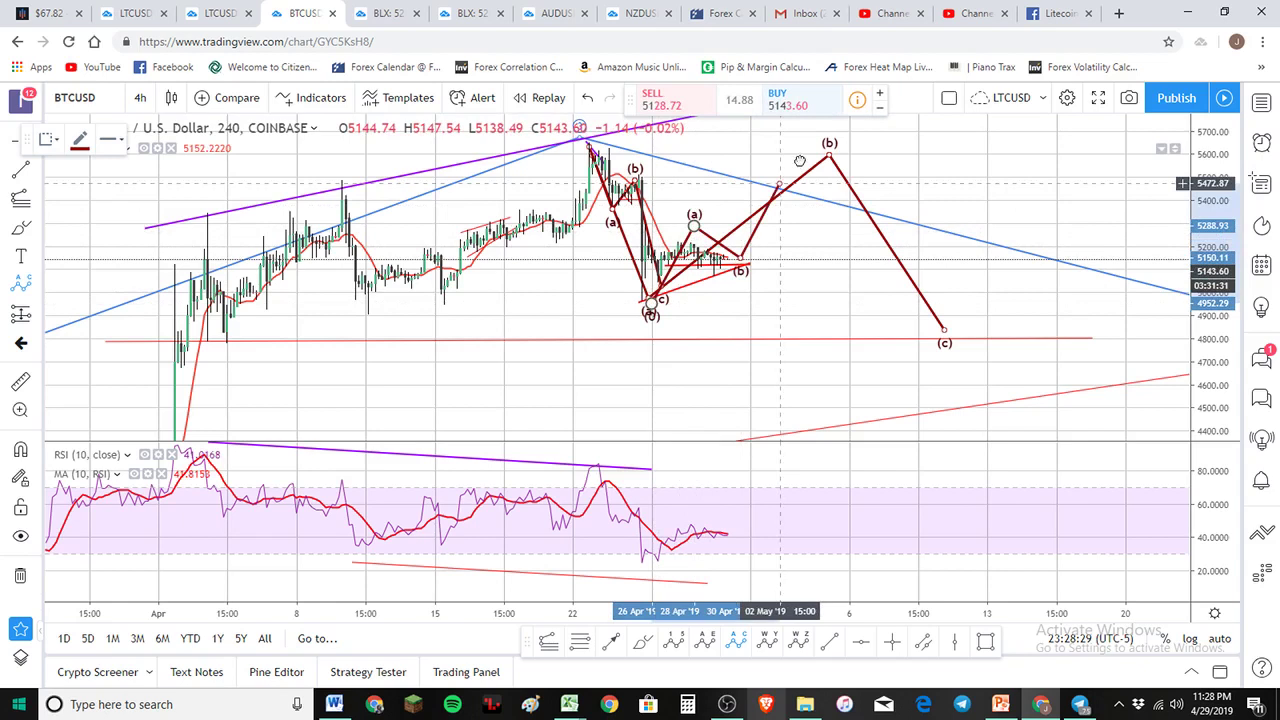
{"action": "left_click", "coordinate": [799, 160]}
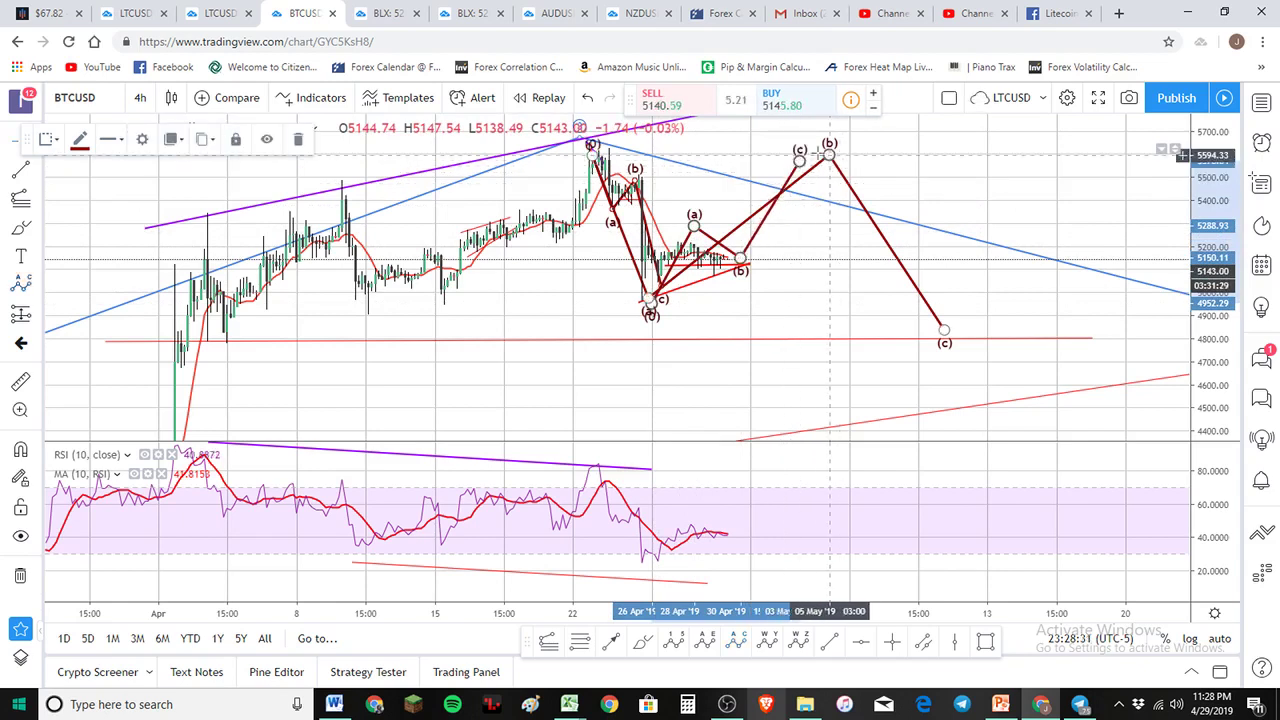
{"action": "left_click_drag", "start_coordinate": [829, 152], "coordinate": [808, 150]}
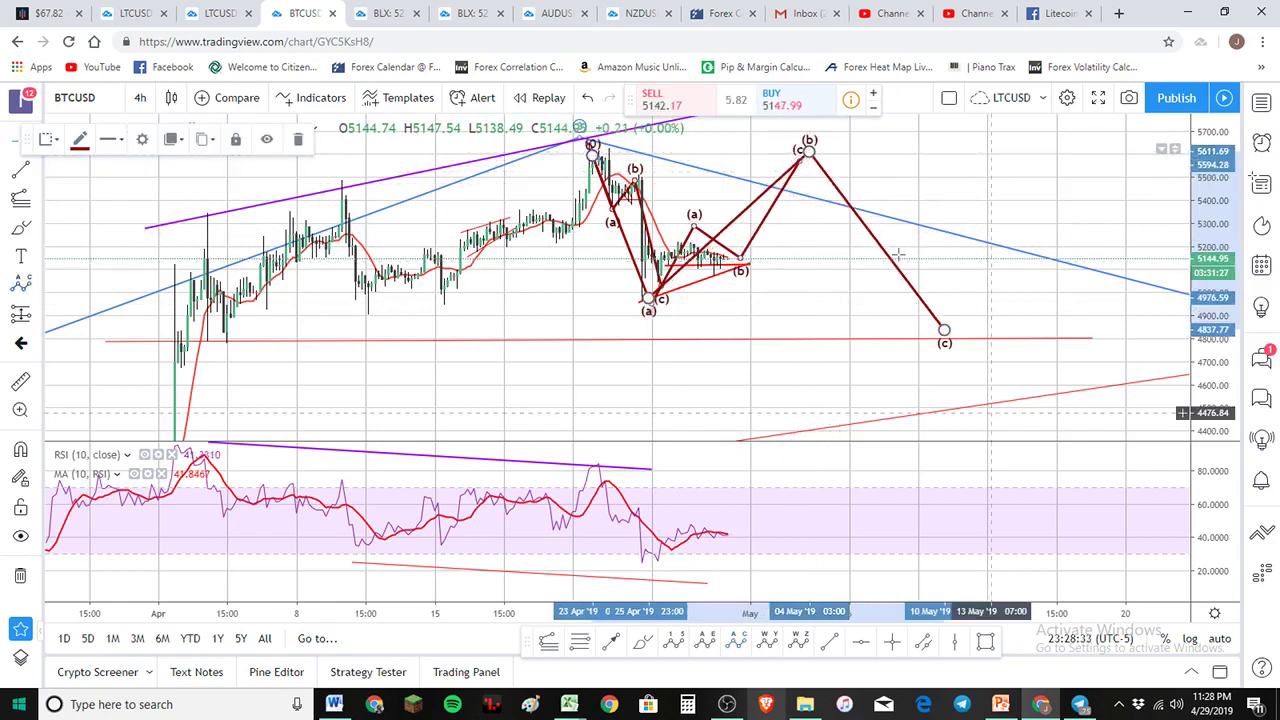
{"action": "left_click", "coordinate": [668, 218]}
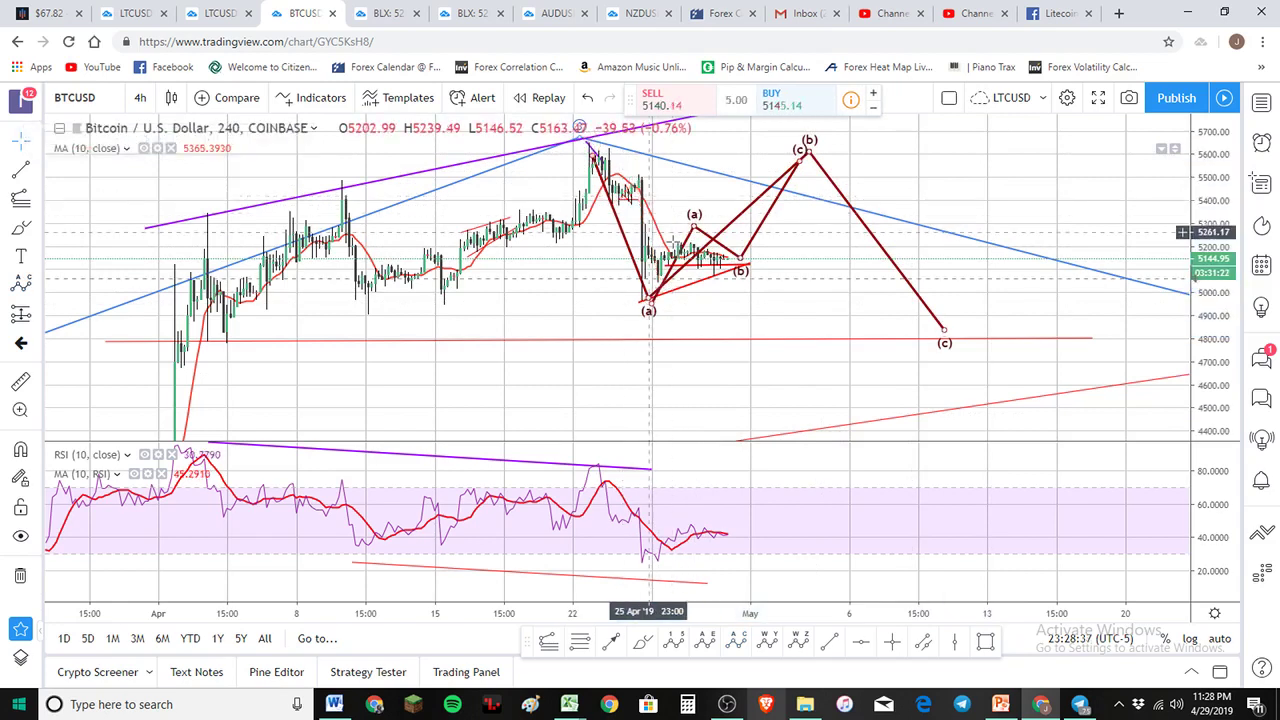
{"action": "left_click", "coordinate": [680, 241]}
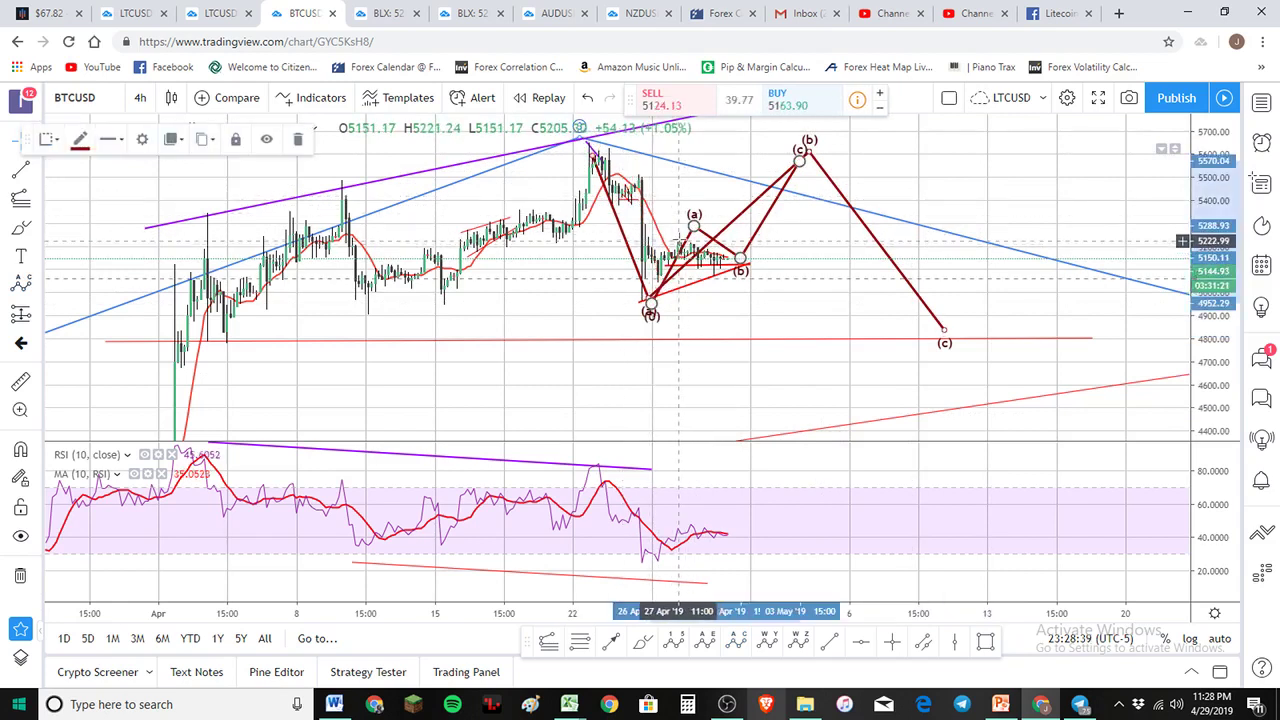
Step: Delete the small and large ABC patterns from BTCUSD and return to the LTCUSD strategy chart
{"action": "key", "text": "Delete"}
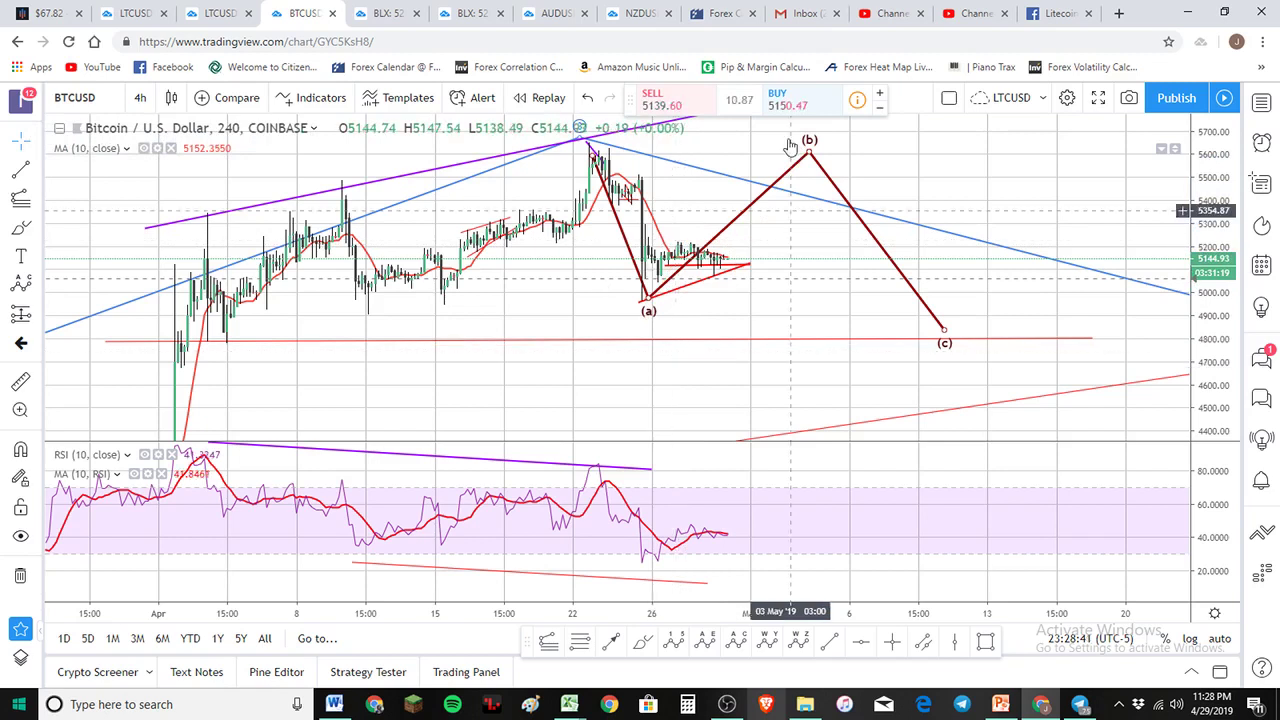
{"action": "left_click", "coordinate": [714, 238]}
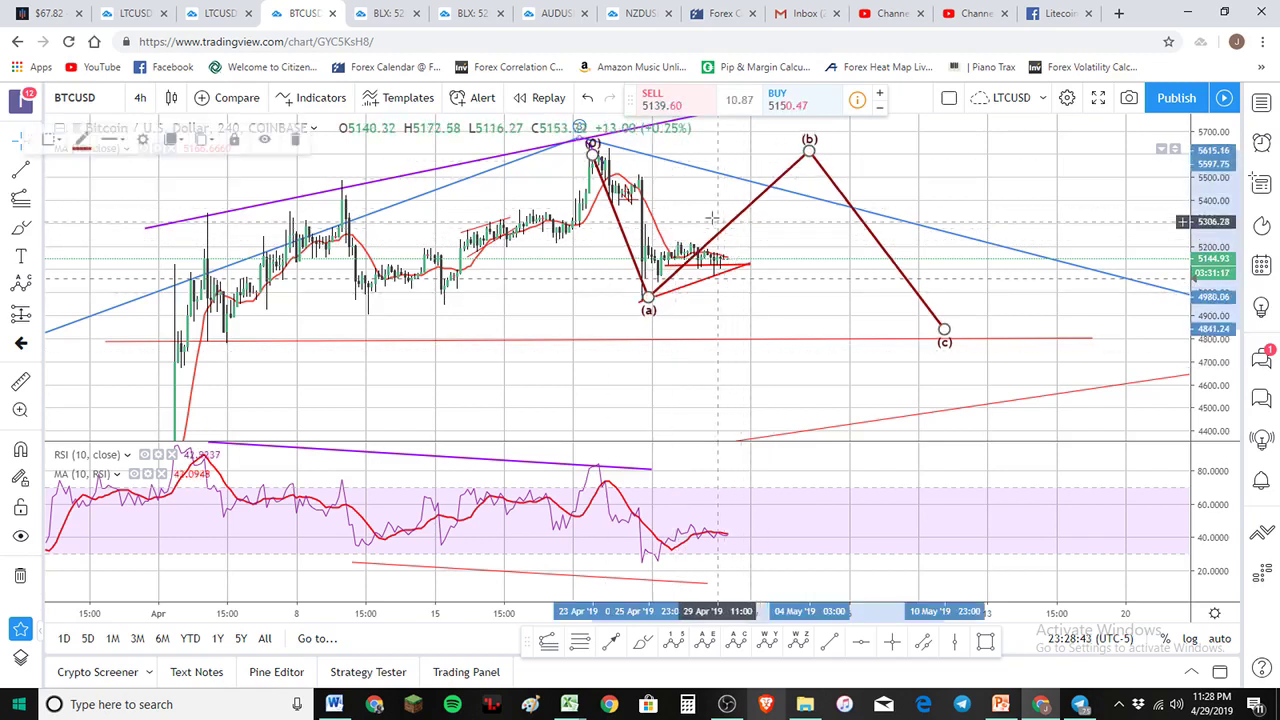
{"action": "key", "text": "Delete"}
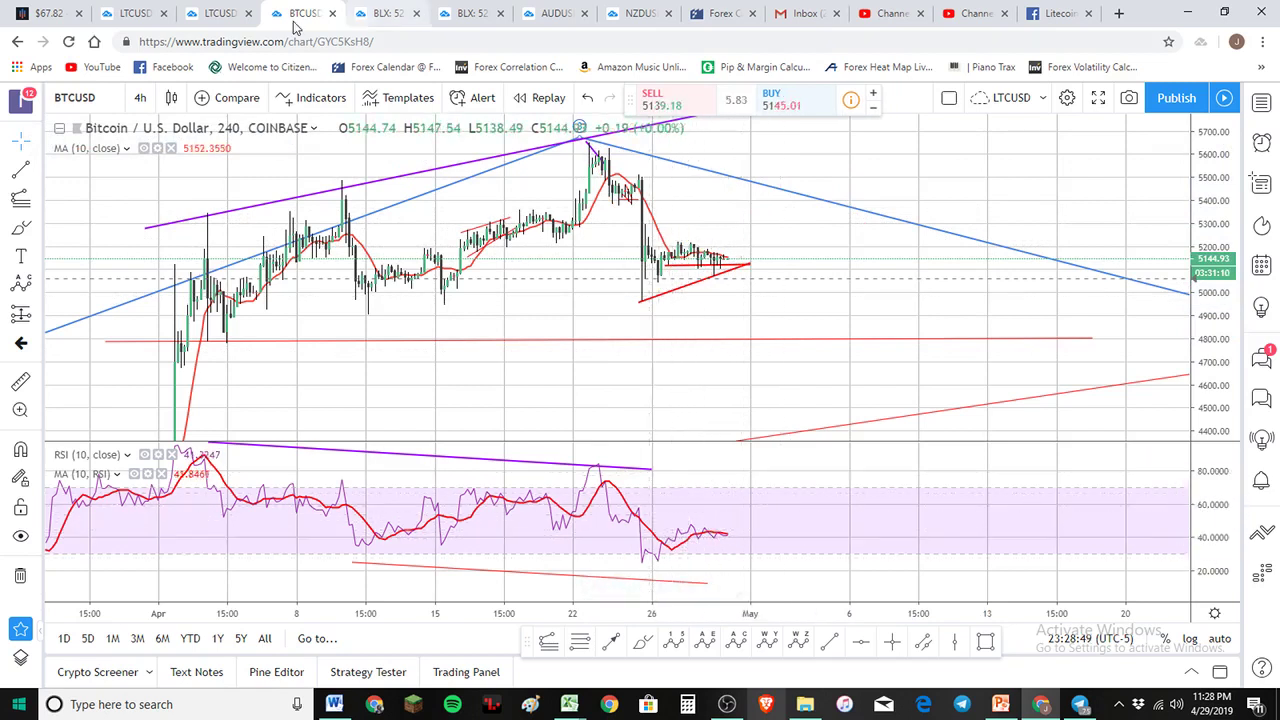
{"action": "left_click", "coordinate": [172, 12]}
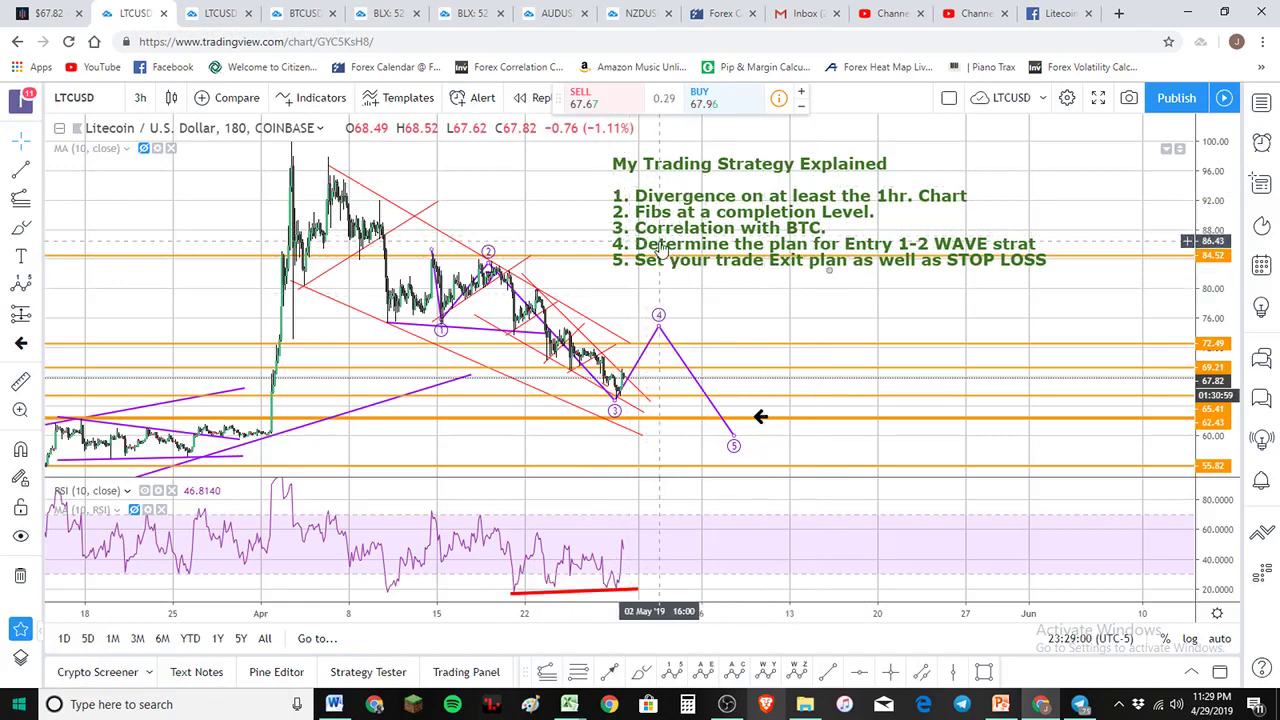
Step: Switch to the 2-hour LTCUSD Fibonacci chart and pan to show empty future dates
{"action": "left_click", "coordinate": [140, 97]}
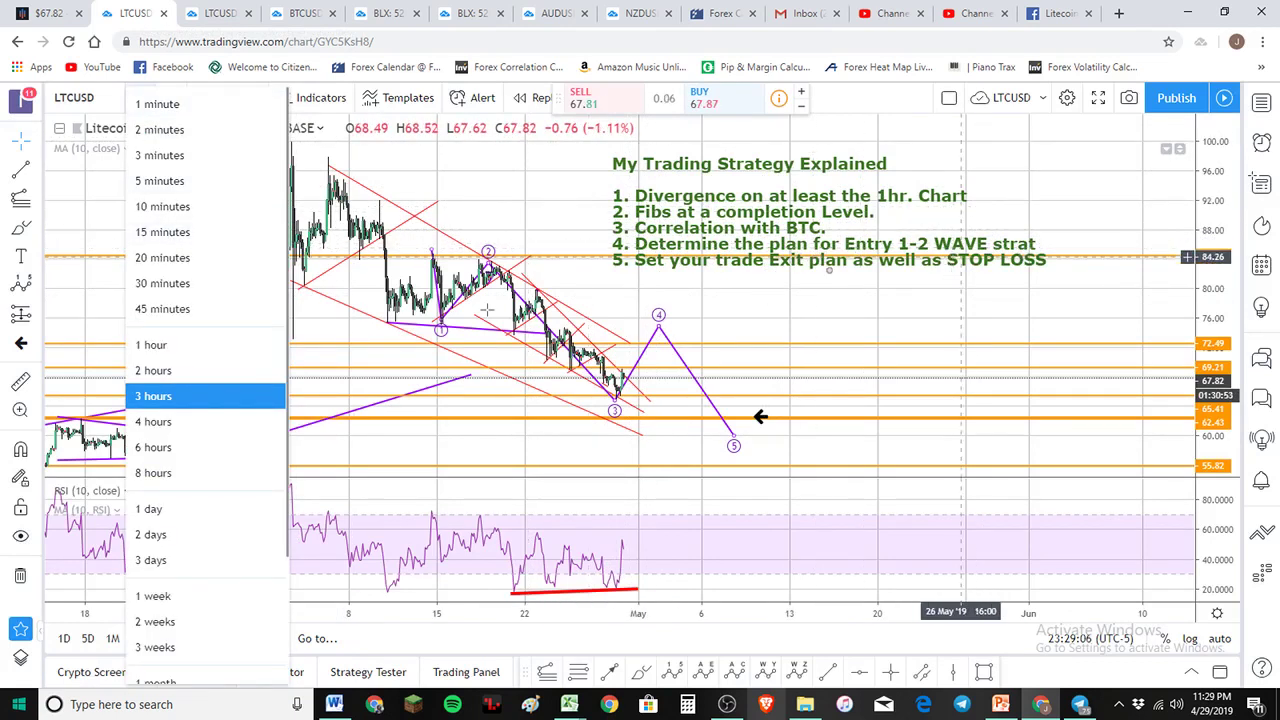
{"action": "left_click", "coordinate": [219, 18]}
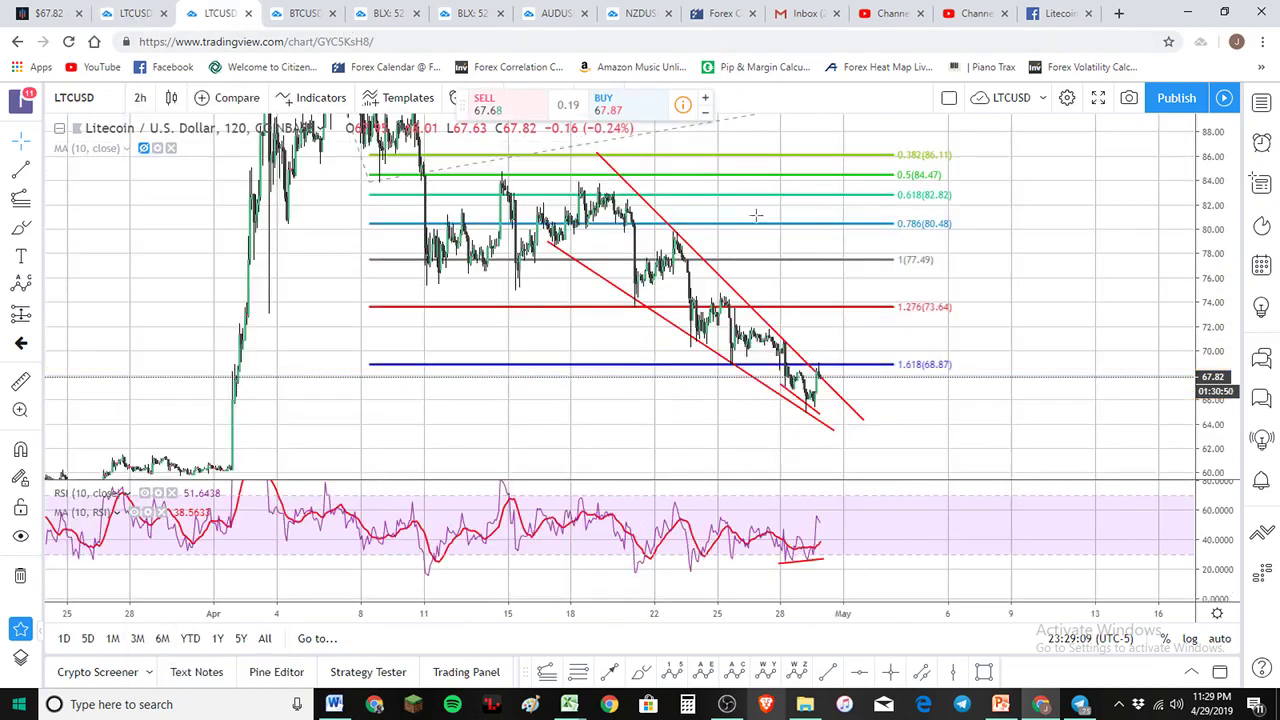
{"action": "left_click_drag", "start_coordinate": [419, 389], "coordinate": [5, 420]}
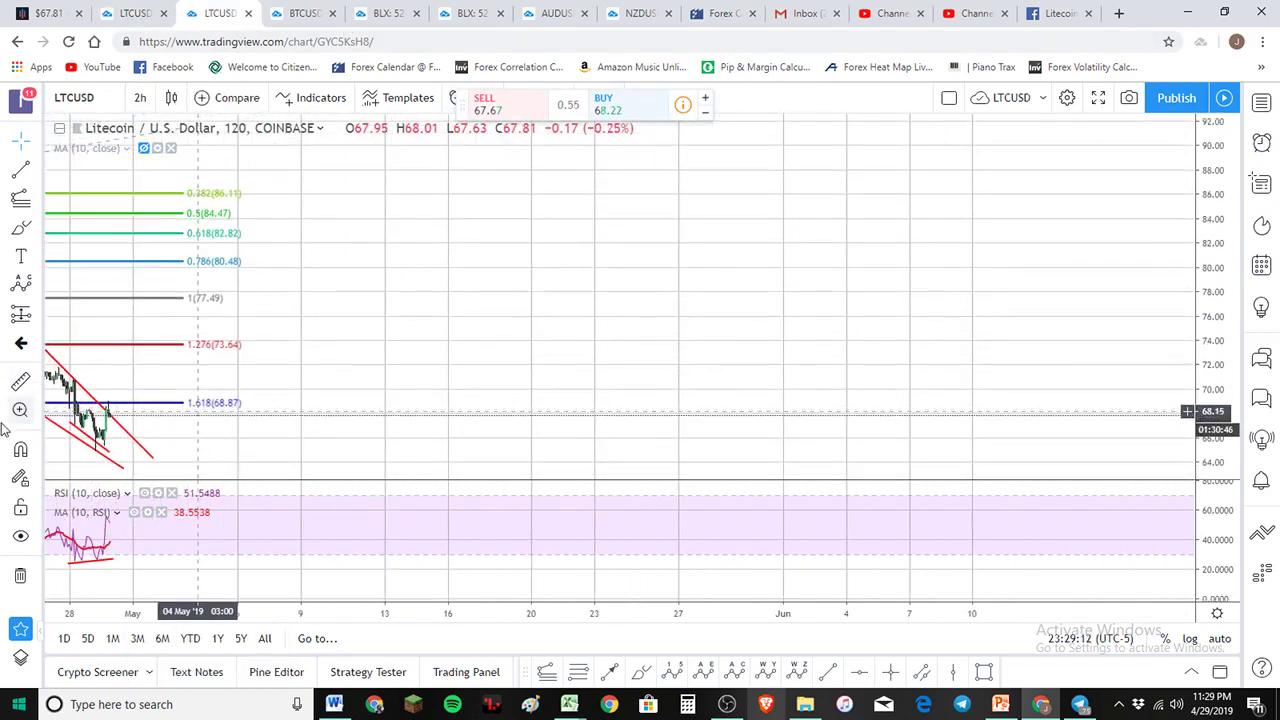
{"action": "left_click", "coordinate": [22, 290]}
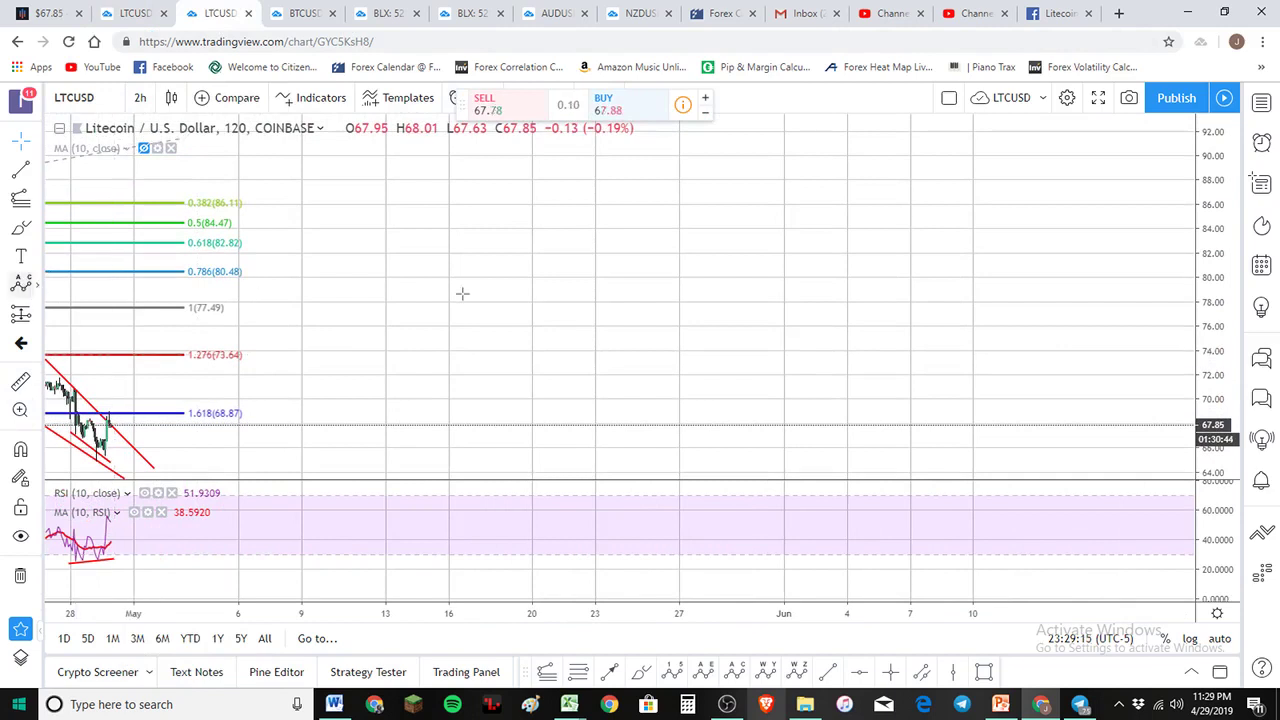
Step: Project an (a)(b)(c) correction over the future dates, ending with (c) near 89
{"action": "left_click", "coordinate": [502, 400]}
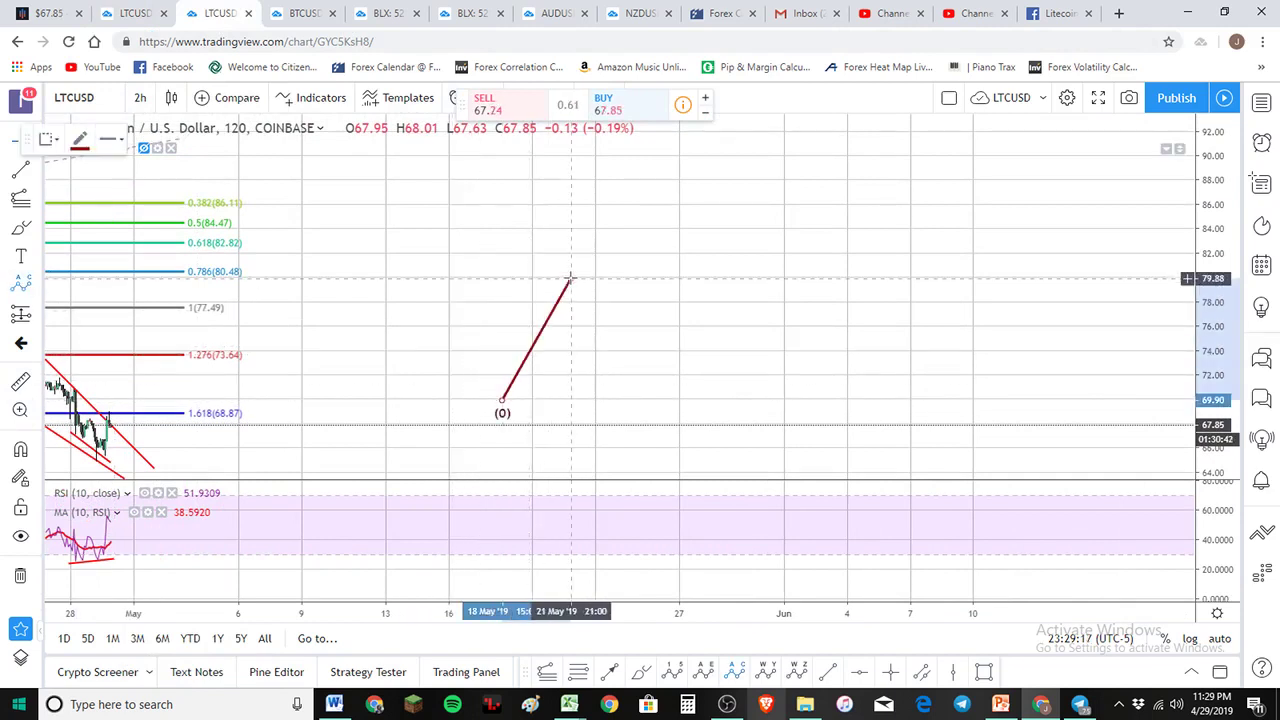
{"action": "left_click", "coordinate": [570, 278]}
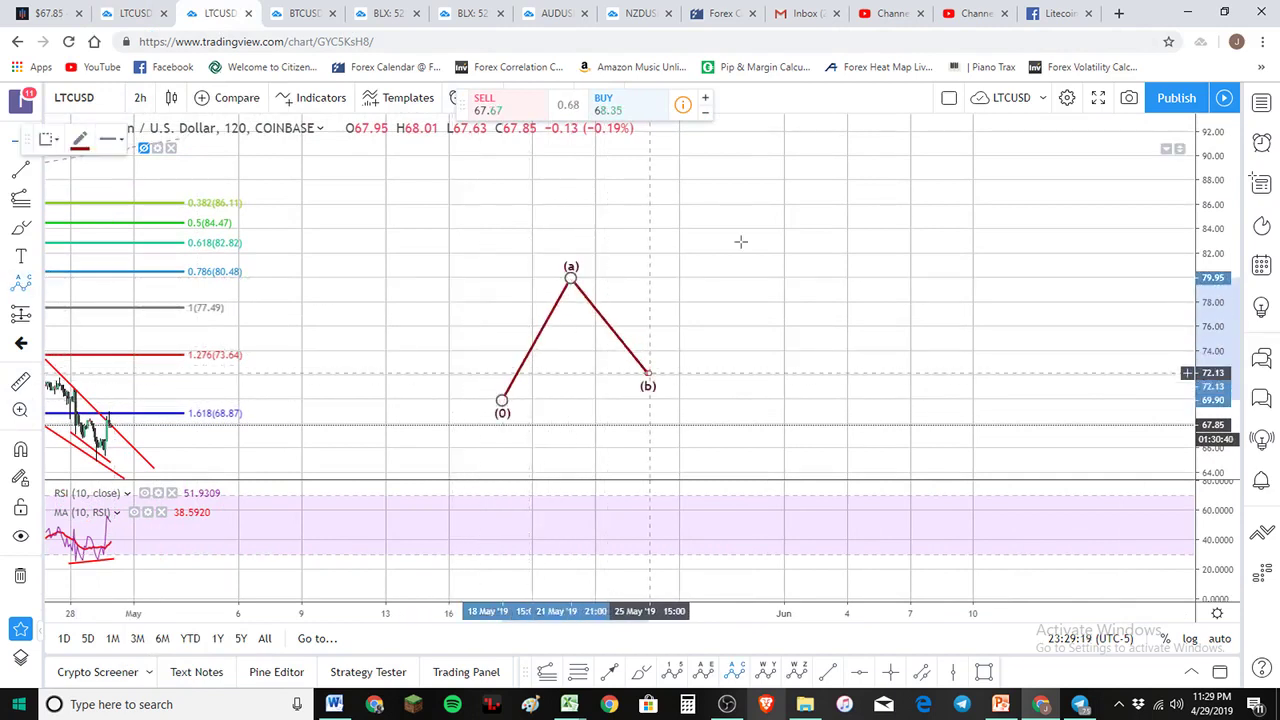
{"action": "left_click", "coordinate": [790, 168]}
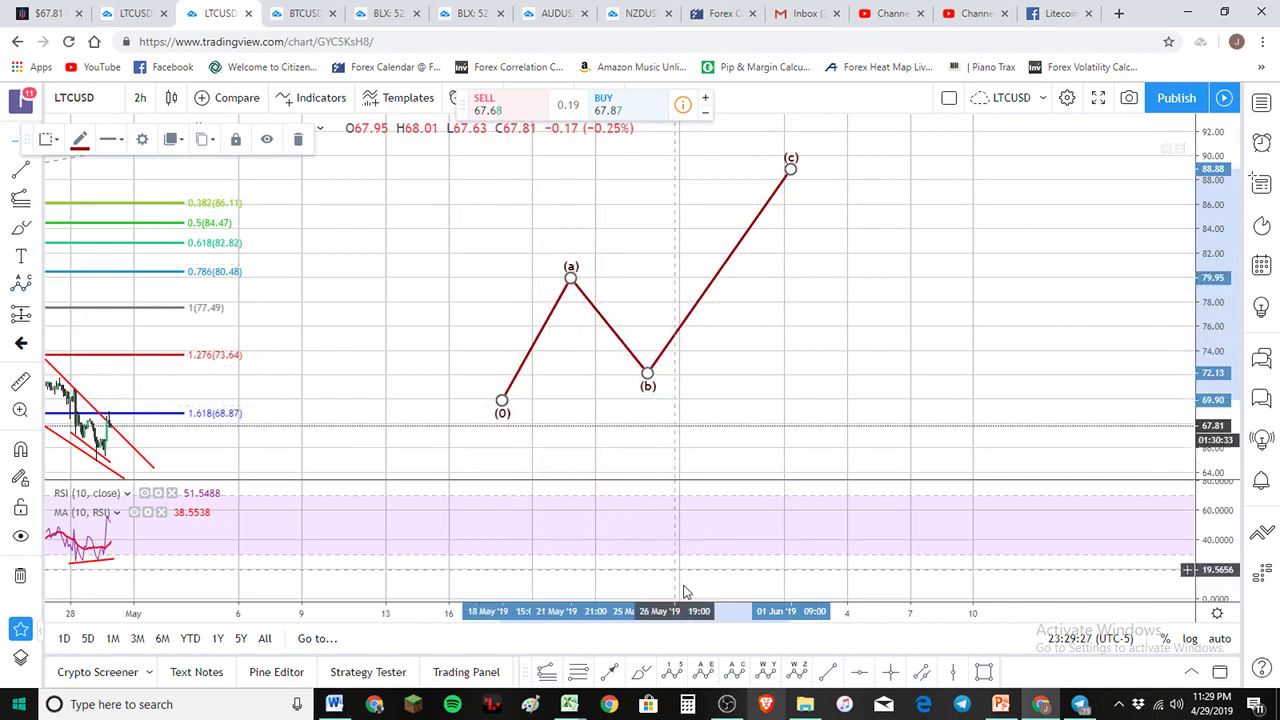
{"action": "left_click", "coordinate": [557, 418]}
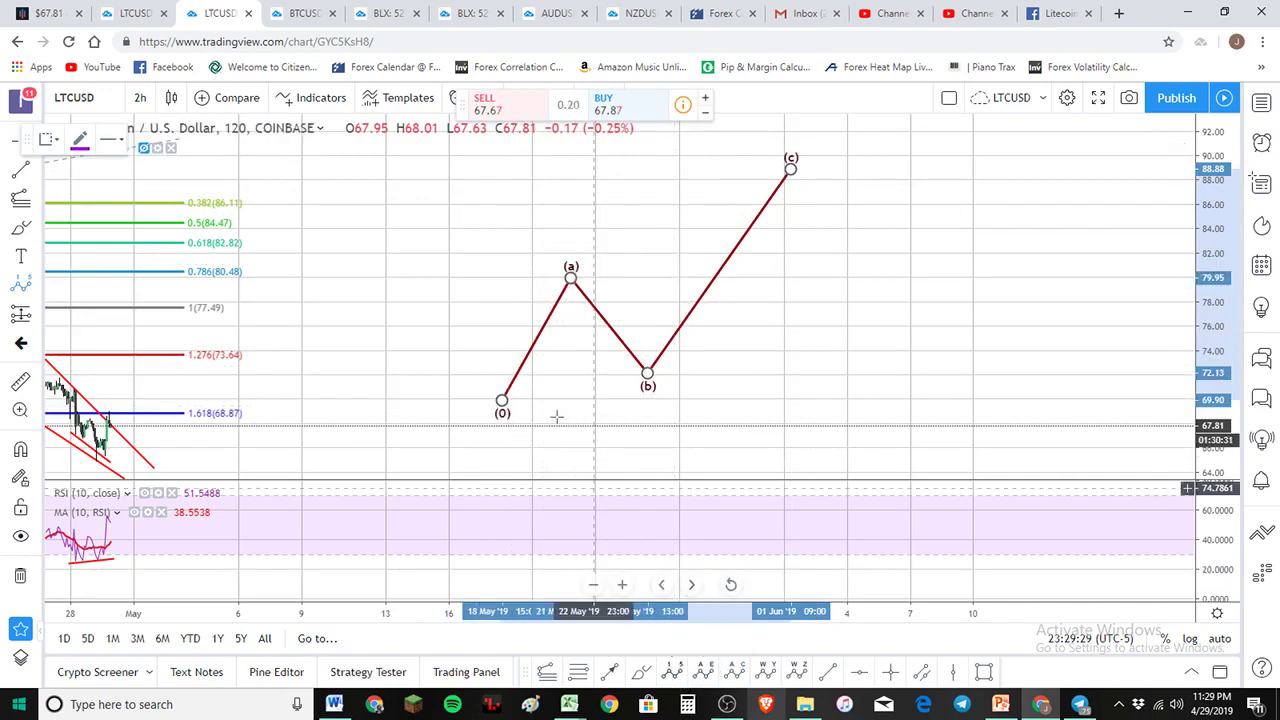
Step: Add a purple 1–5 impulse wave in the first leg and an arrow at the (b) low
{"action": "left_click_drag", "start_coordinate": [502, 395], "coordinate": [516, 344]}
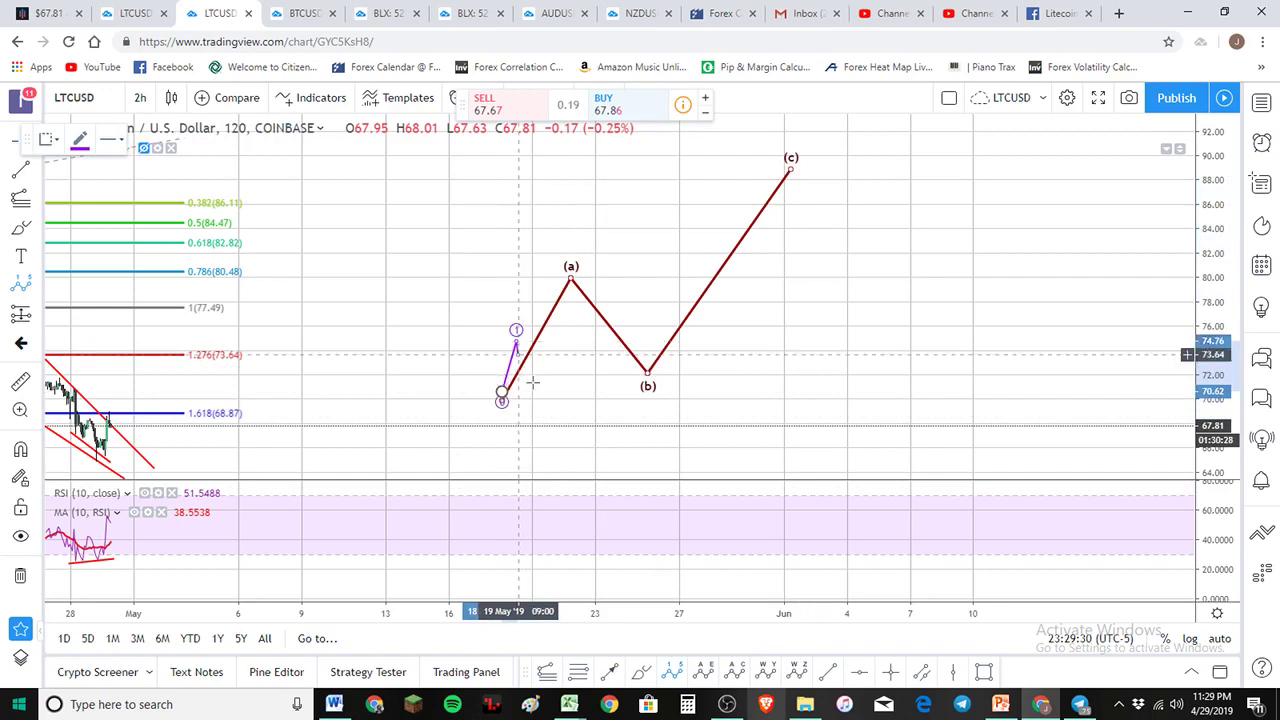
{"action": "left_click", "coordinate": [531, 383]}
{"action": "left_click", "coordinate": [553, 316]}
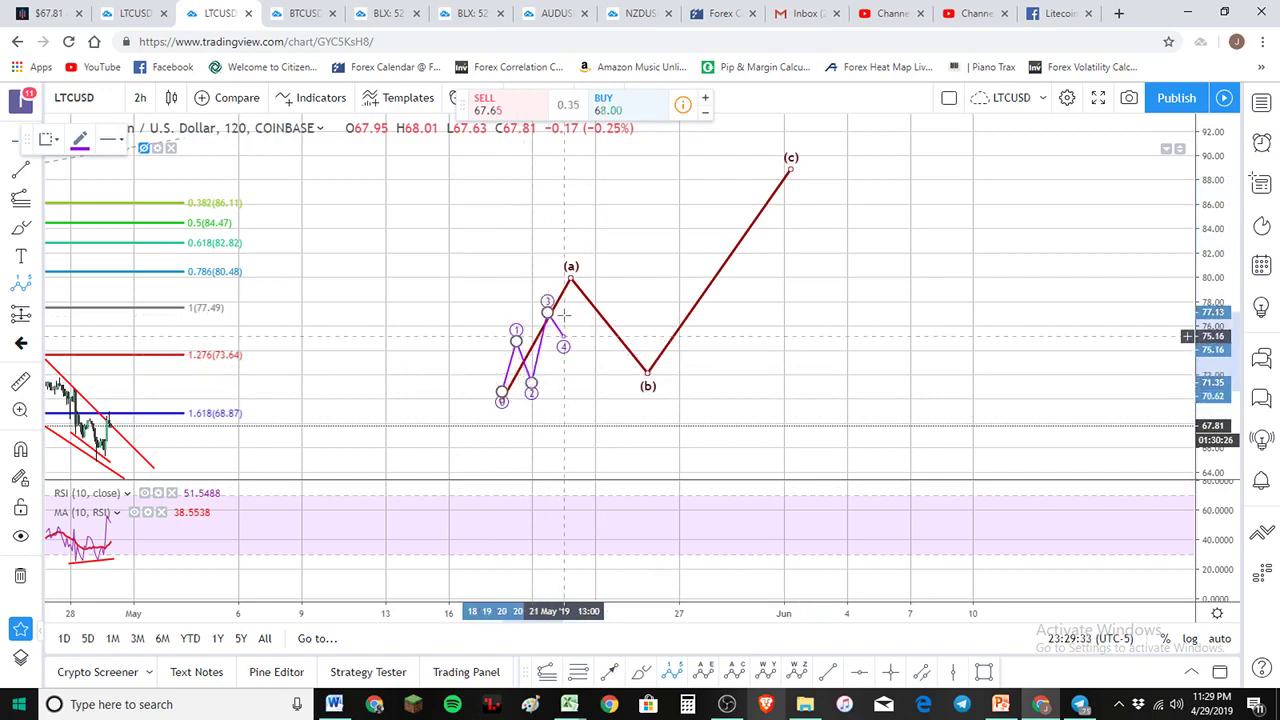
{"action": "left_click", "coordinate": [571, 287]}
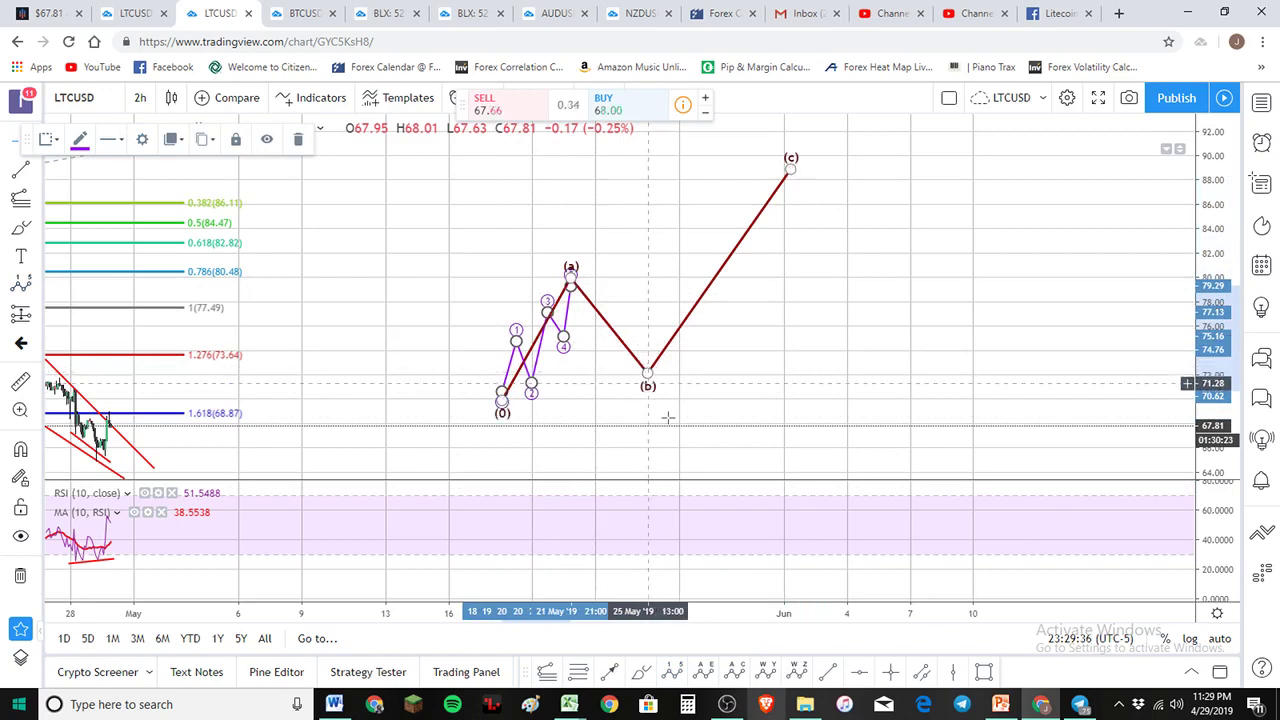
{"action": "left_click", "coordinate": [689, 372]}
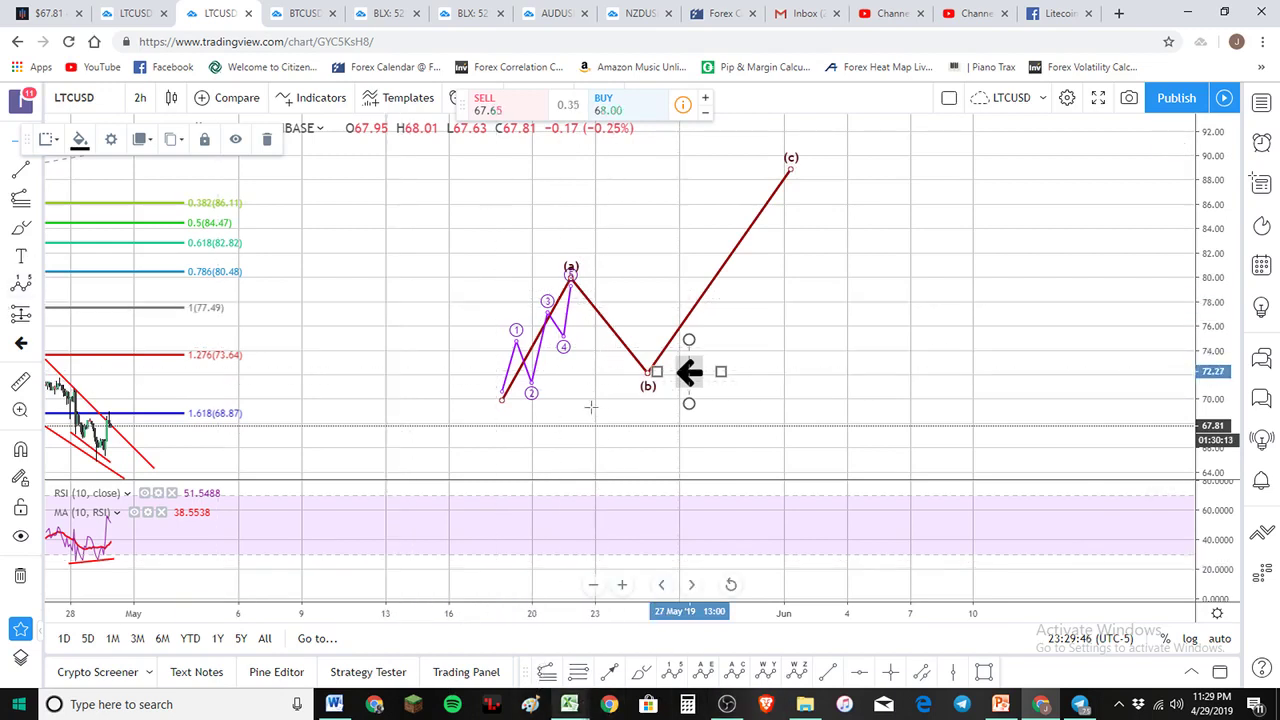
Step: Draw a Fibonacci retracement from the wave (2) low at 69.70 up to 79.75
{"action": "left_click", "coordinate": [650, 328]}
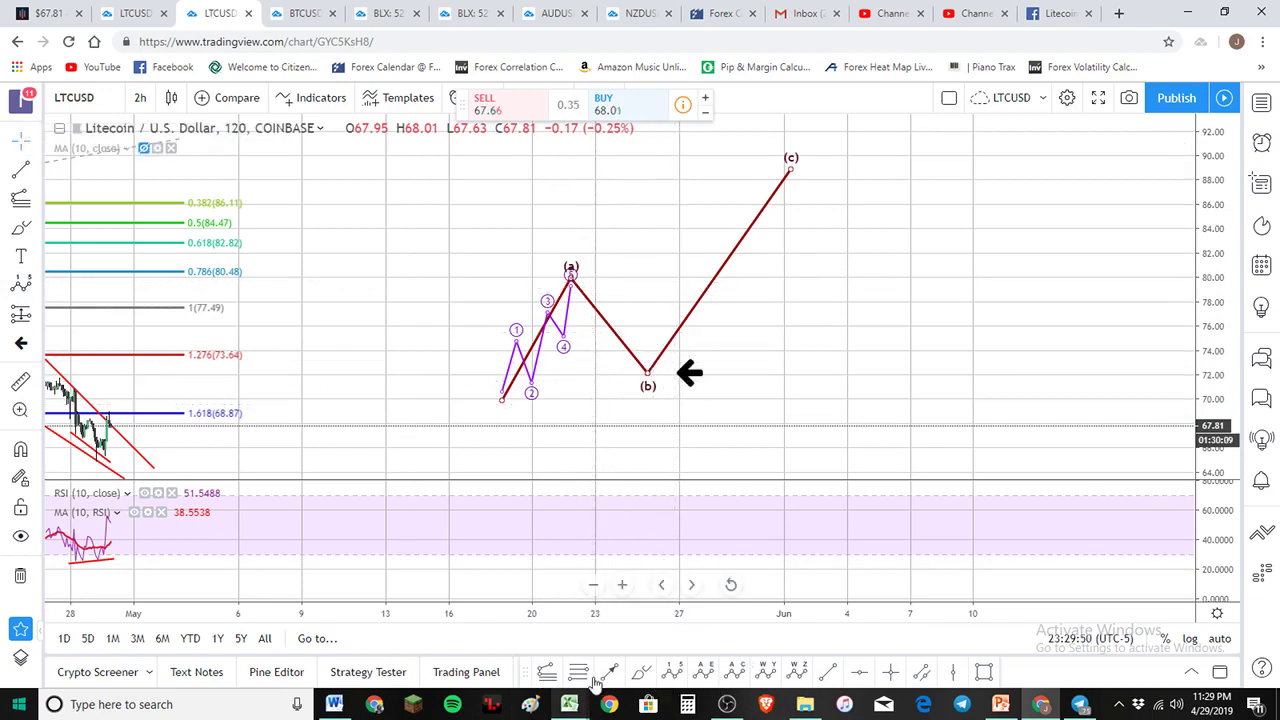
{"action": "left_click", "coordinate": [538, 297]}
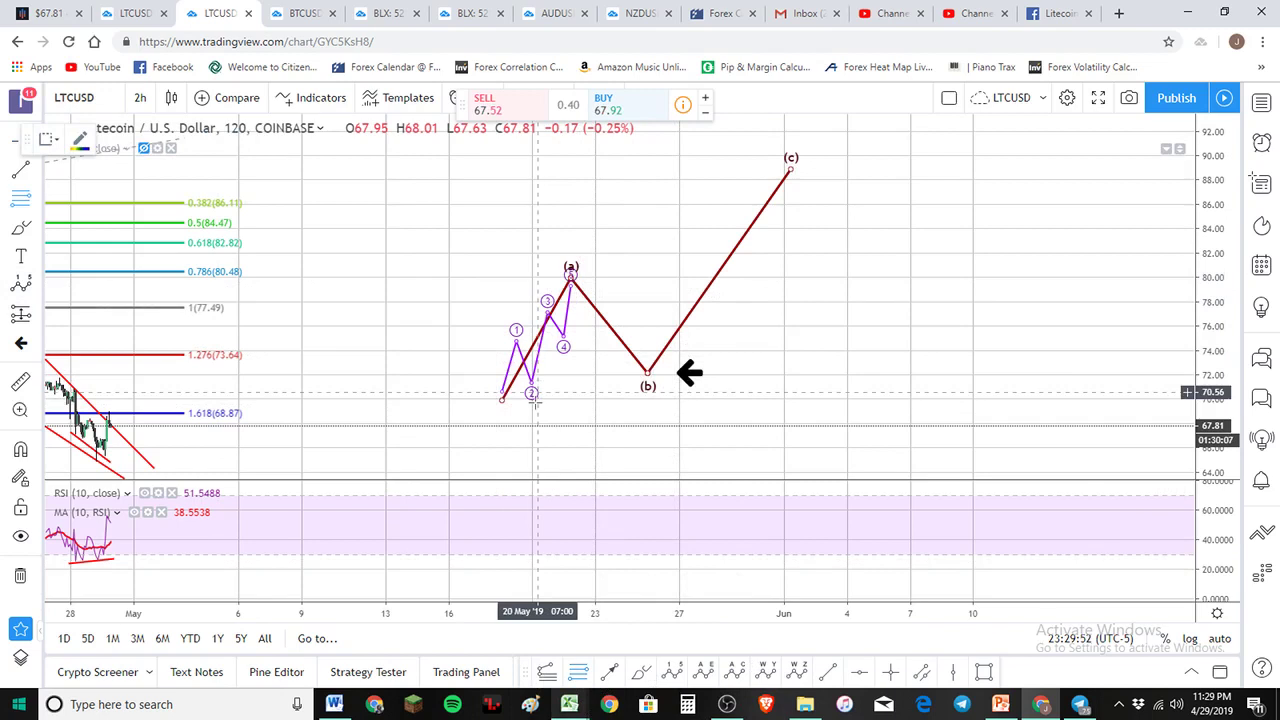
{"action": "left_click", "coordinate": [536, 402]}
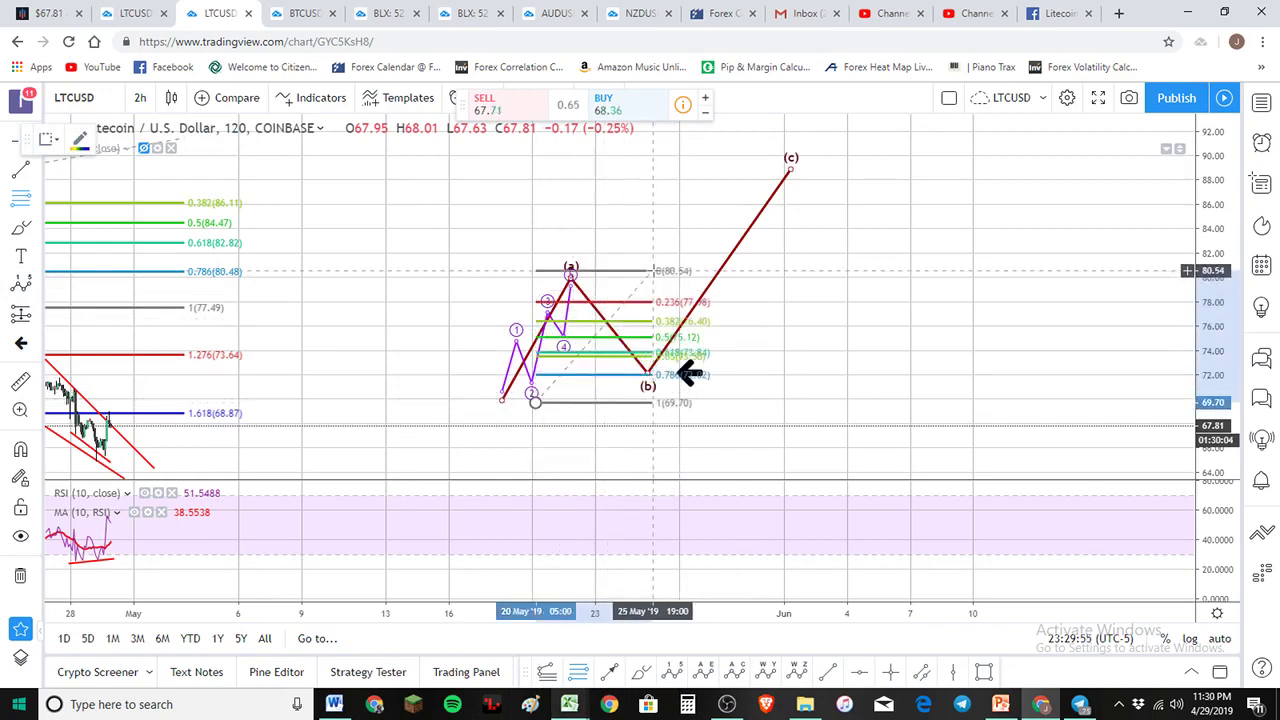
{"action": "left_click", "coordinate": [651, 280]}
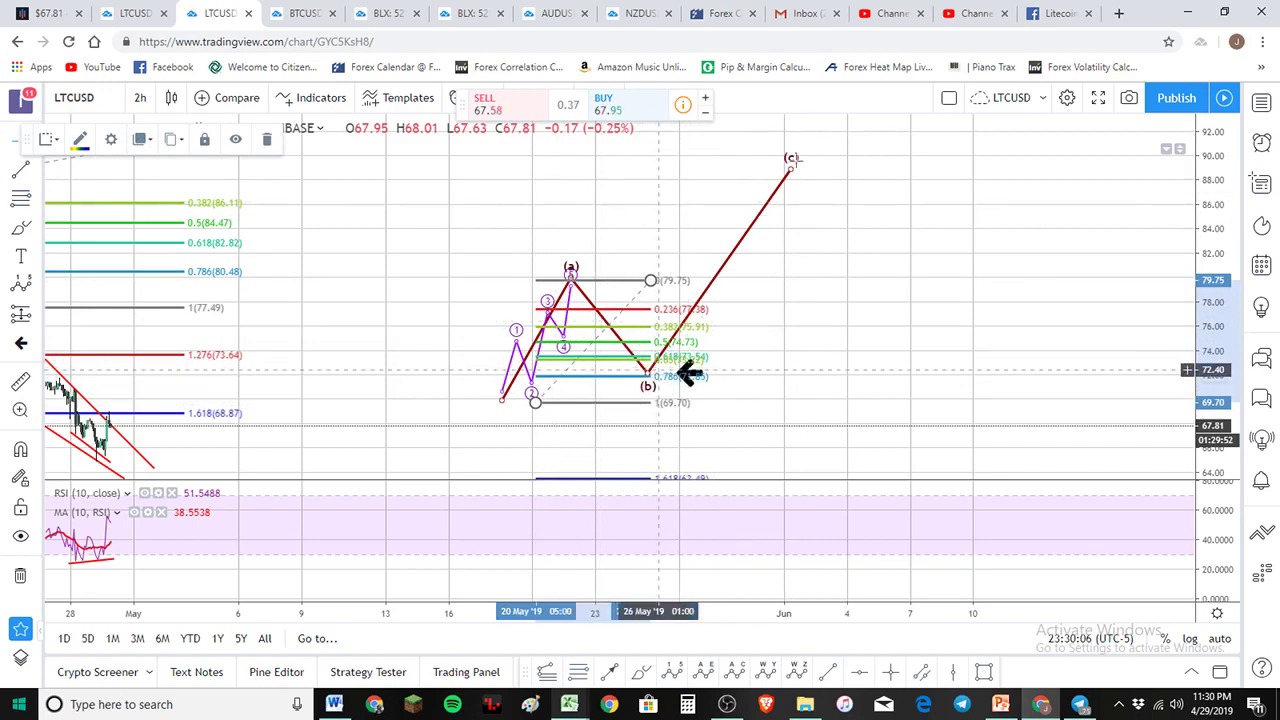
Step: Return to the strategy-notes LTCUSD chart, set 15-minute candles and auto-fit the price scale
{"action": "scroll", "coordinate": [443, 300], "scroll_direction": "down", "scroll_amount": 1}
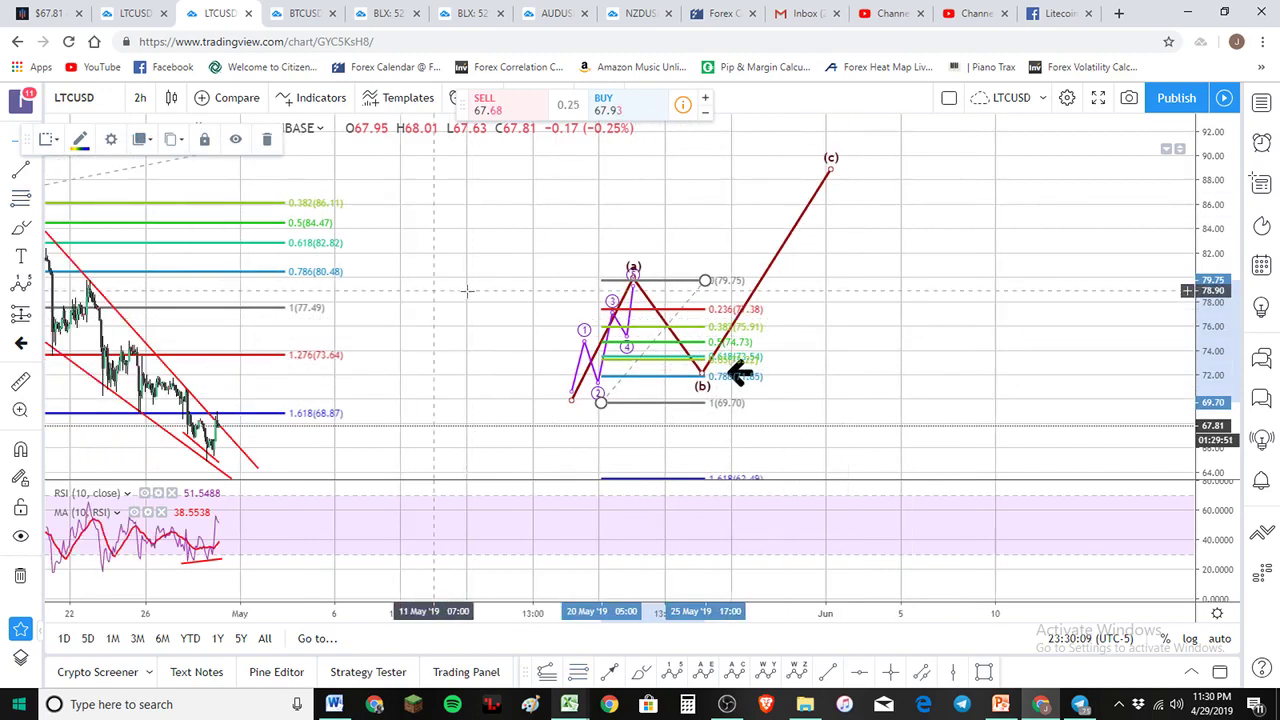
{"action": "scroll", "coordinate": [632, 286], "scroll_direction": "left", "scroll_amount": 3}
{"action": "scroll", "coordinate": [457, 289], "scroll_direction": "up", "scroll_amount": 2}
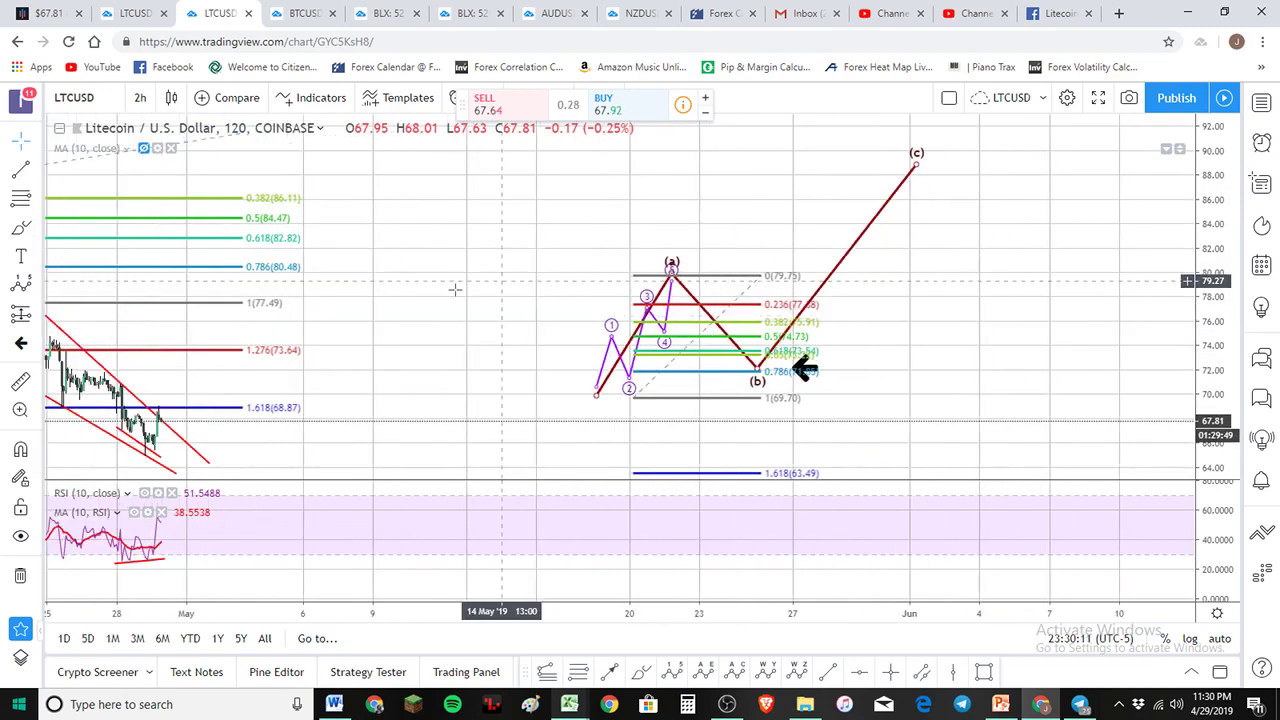
{"action": "left_click_drag", "start_coordinate": [423, 309], "coordinate": [557, 313]}
{"action": "scroll", "coordinate": [778, 297], "scroll_direction": "left", "scroll_amount": 5}
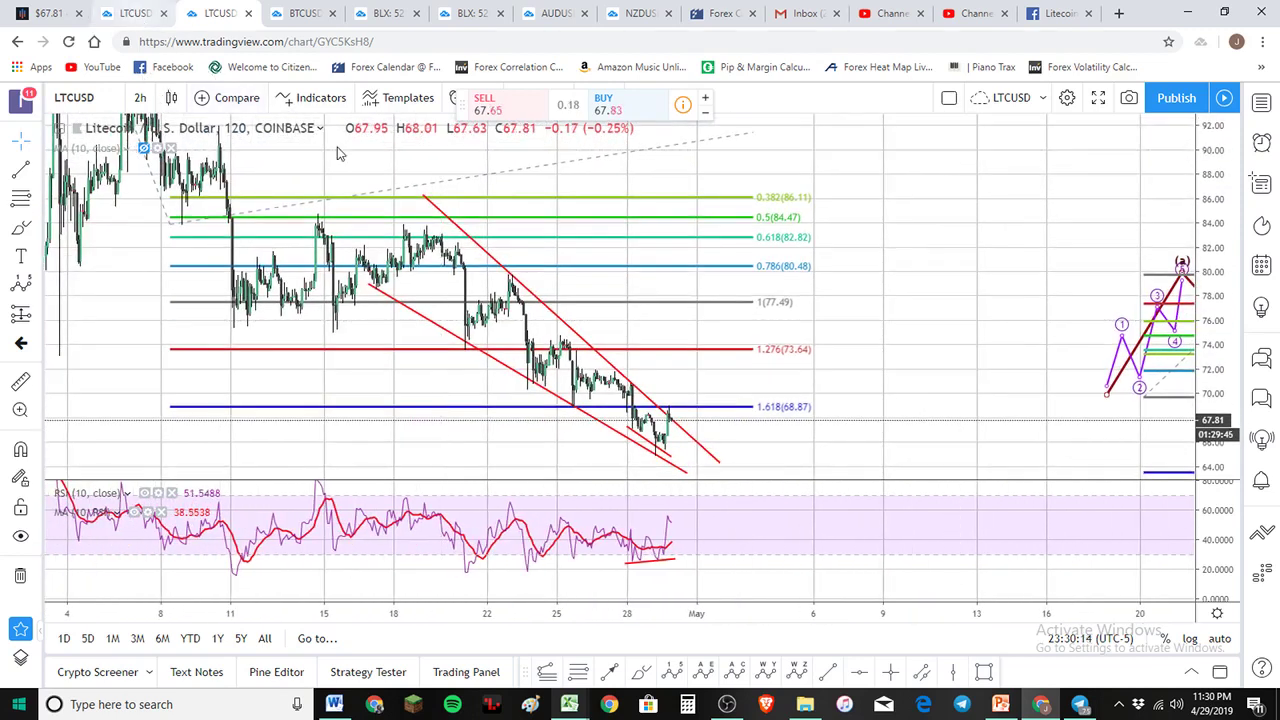
{"action": "key", "text": "ctrl+shift+Tab"}
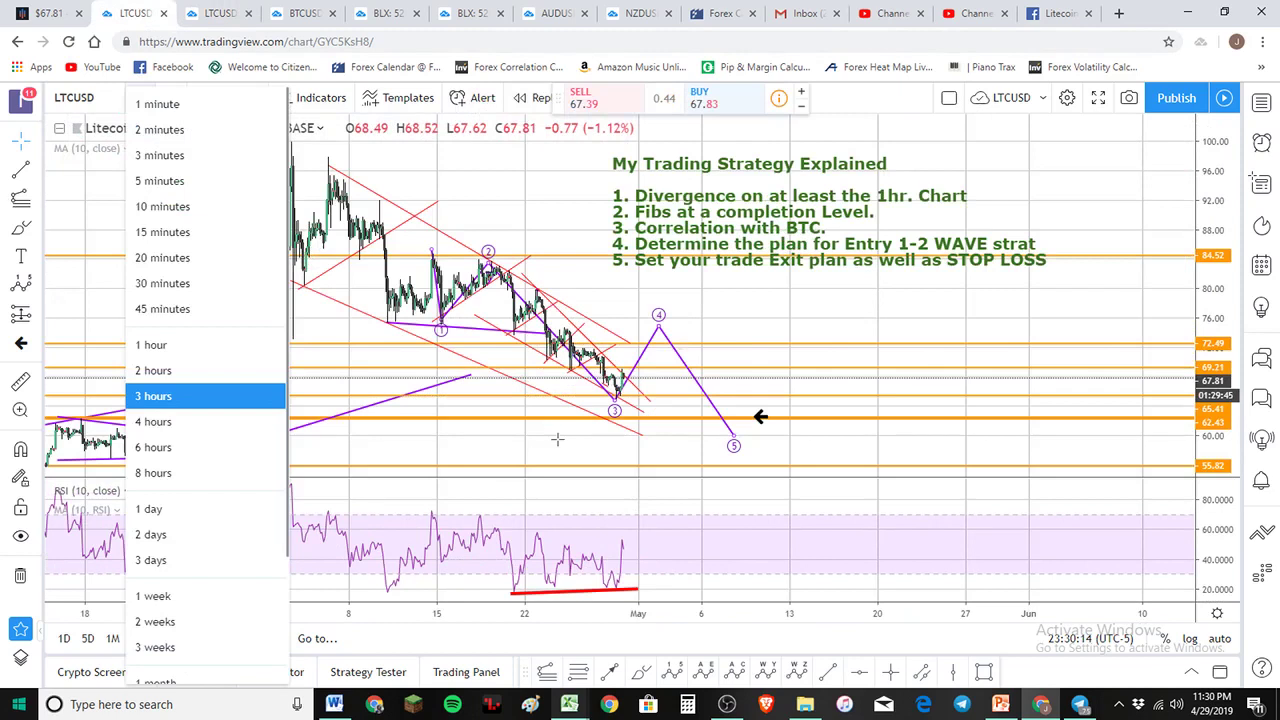
{"action": "left_click", "coordinate": [424, 153]}
{"action": "left_click", "coordinate": [142, 98]}
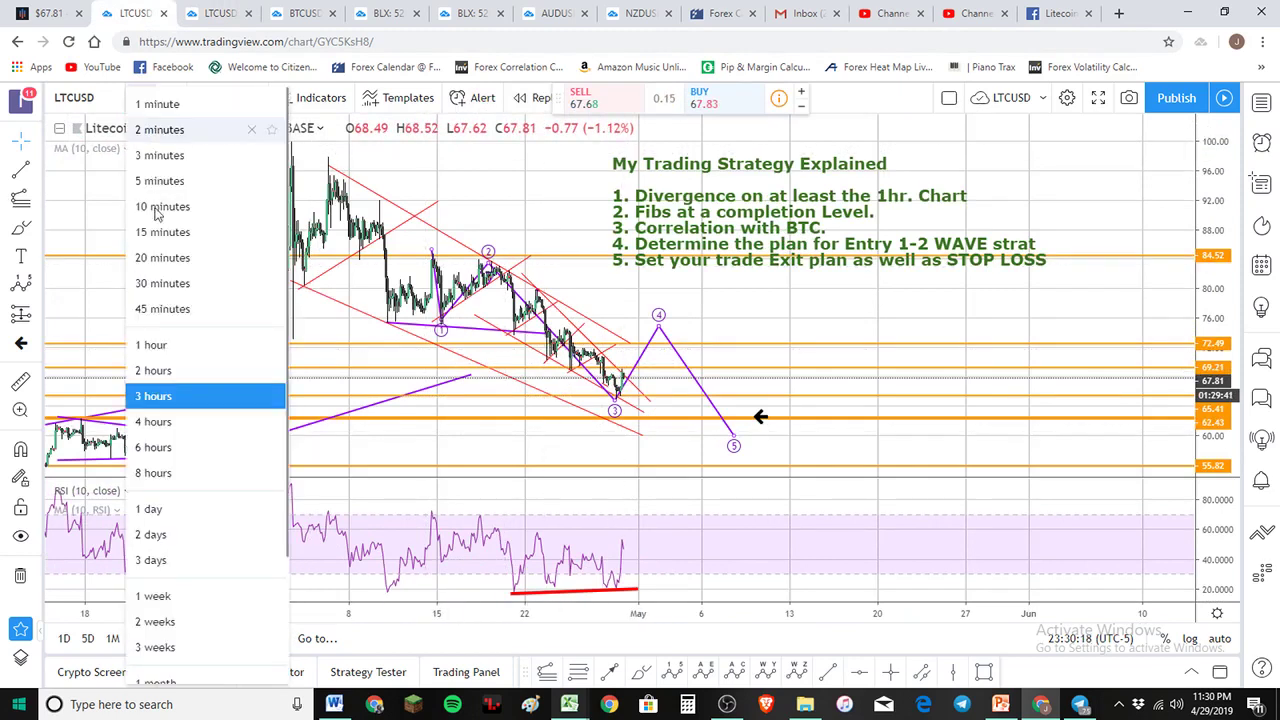
{"action": "left_click", "coordinate": [162, 232]}
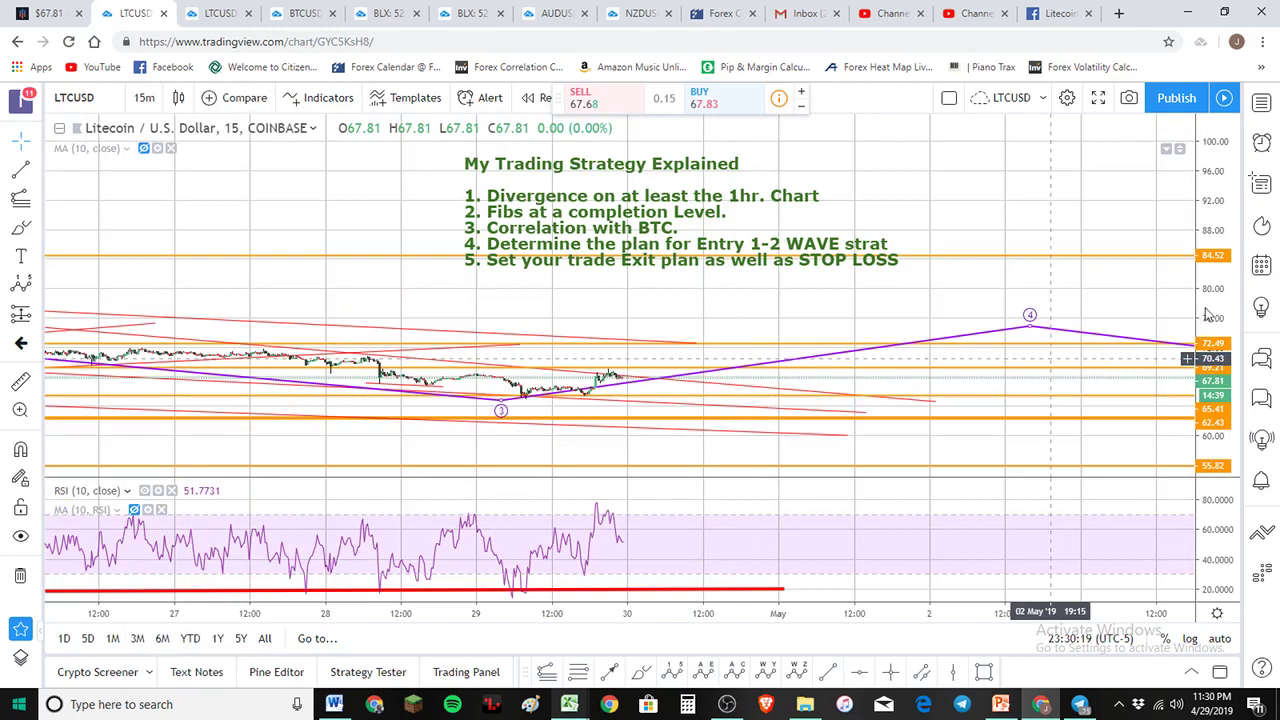
{"action": "double_click", "coordinate": [1208, 316]}
Step: Zoom into the recent LTCUSD 15-minute candles around the wave (3) low near 67.77
{"action": "scroll", "coordinate": [1014, 430], "scroll_direction": "down", "scroll_amount": 3}
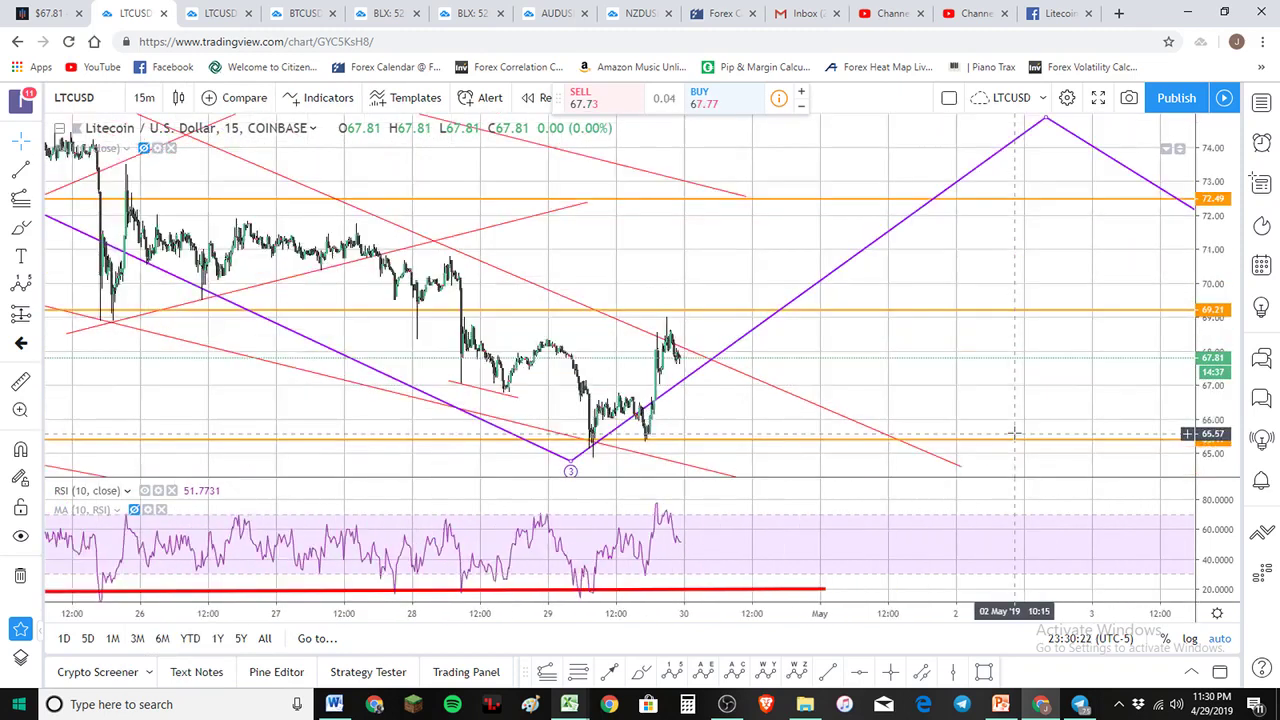
{"action": "scroll", "coordinate": [1014, 432], "scroll_direction": "up", "scroll_amount": 3}
{"action": "scroll", "coordinate": [735, 383], "scroll_direction": "down", "scroll_amount": 1}
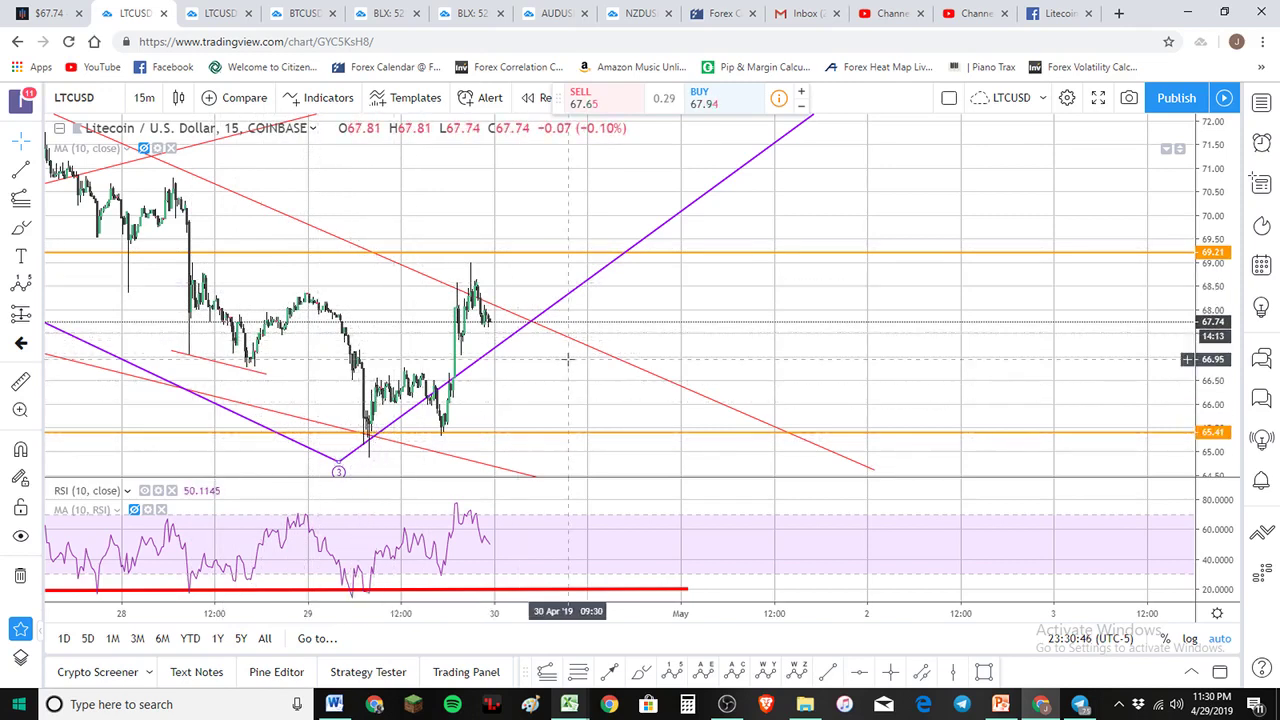
{"action": "scroll", "coordinate": [568, 360], "scroll_direction": "down", "scroll_amount": 1}
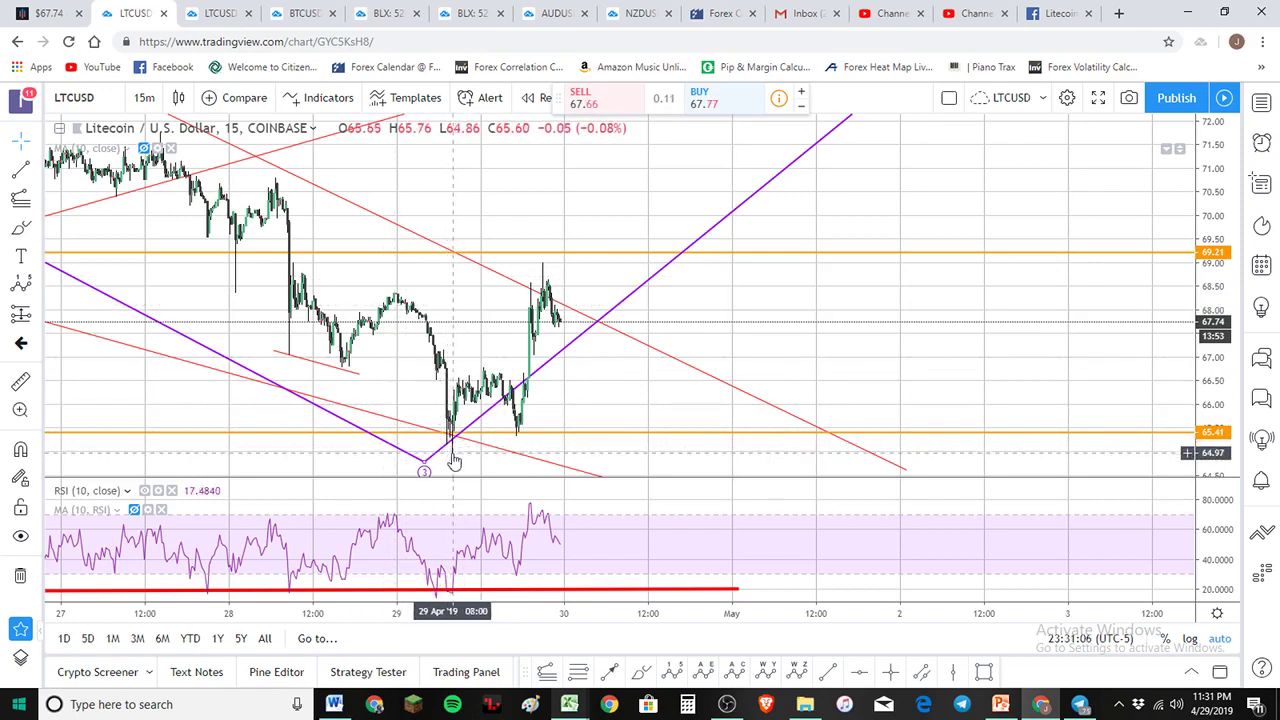
{"action": "scroll", "coordinate": [463, 440], "scroll_direction": "down", "scroll_amount": 3}
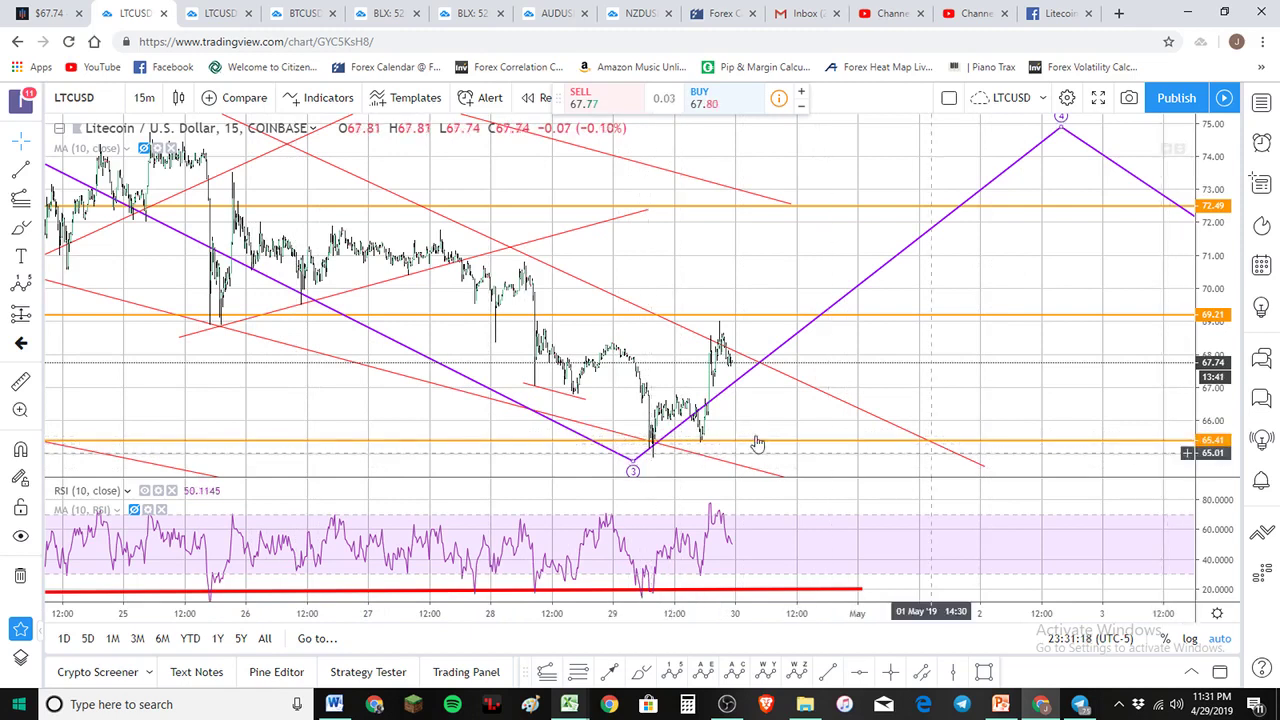
{"action": "scroll", "coordinate": [820, 430], "scroll_direction": "down", "scroll_amount": 1}
{"action": "scroll", "coordinate": [900, 415], "scroll_direction": "up", "scroll_amount": 2}
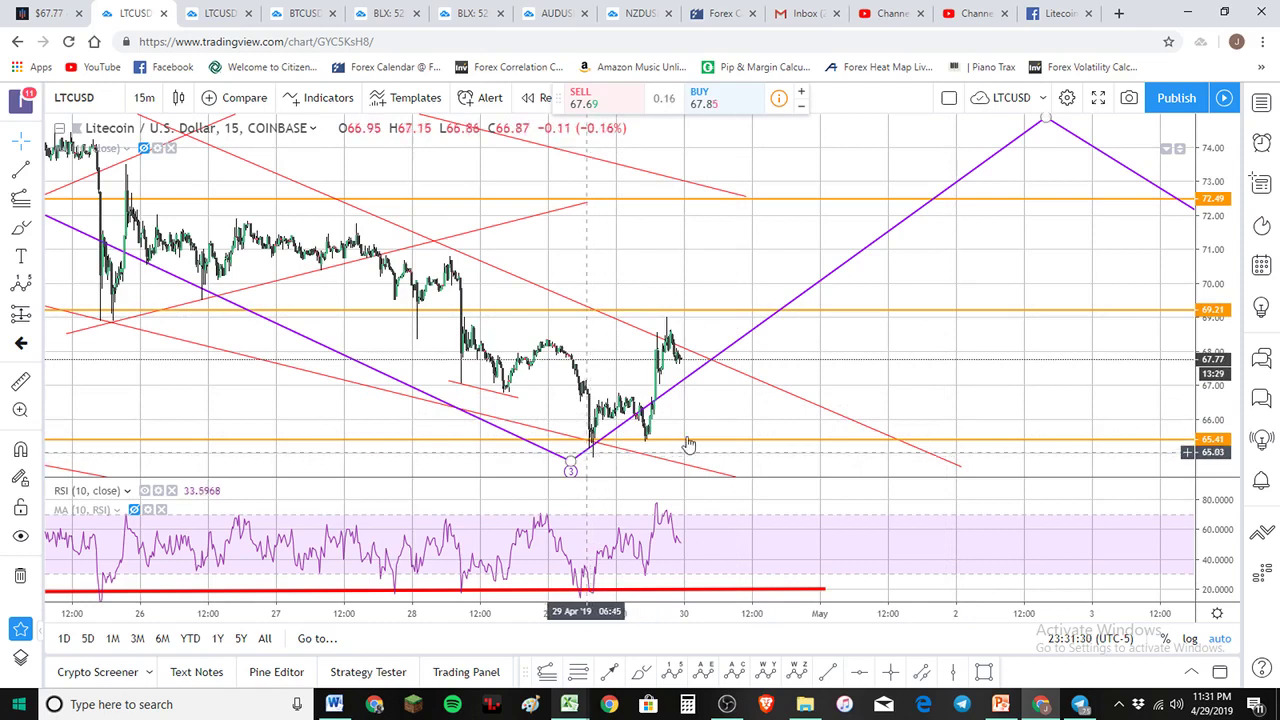
{"action": "scroll", "coordinate": [720, 424], "scroll_direction": "up", "scroll_amount": 1}
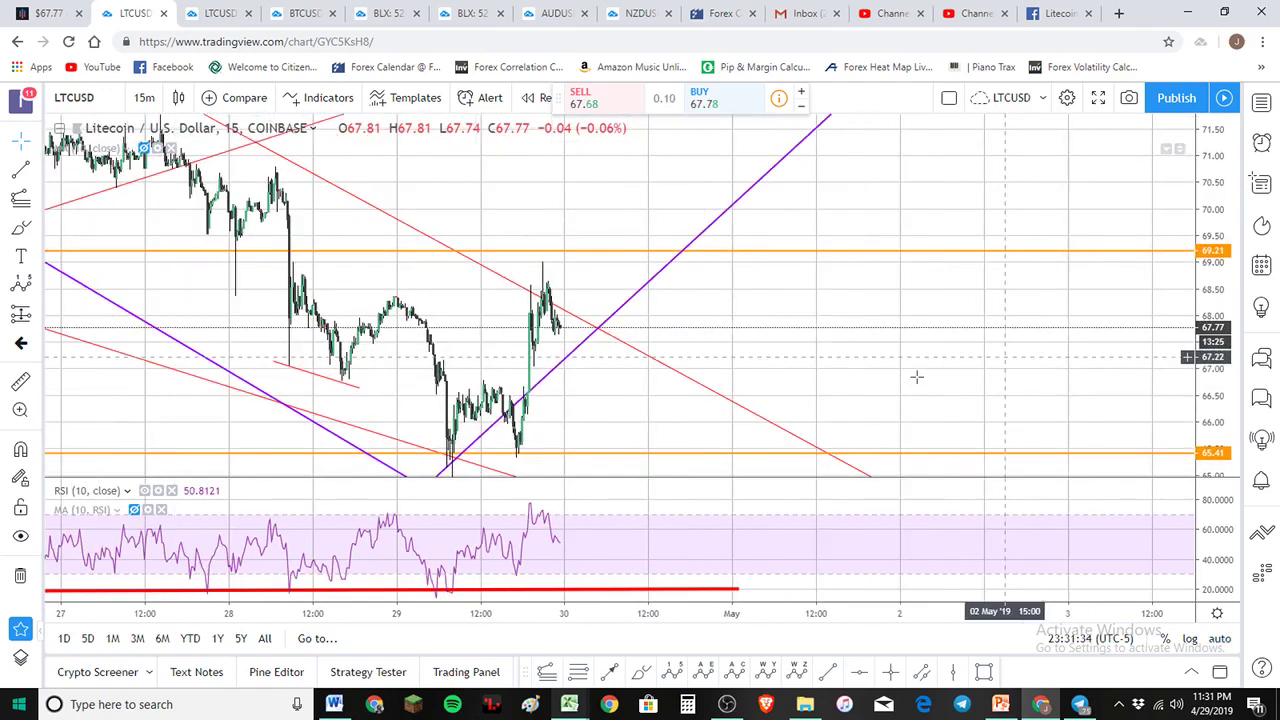
{"action": "scroll", "coordinate": [926, 334], "scroll_direction": "up", "scroll_amount": 1}
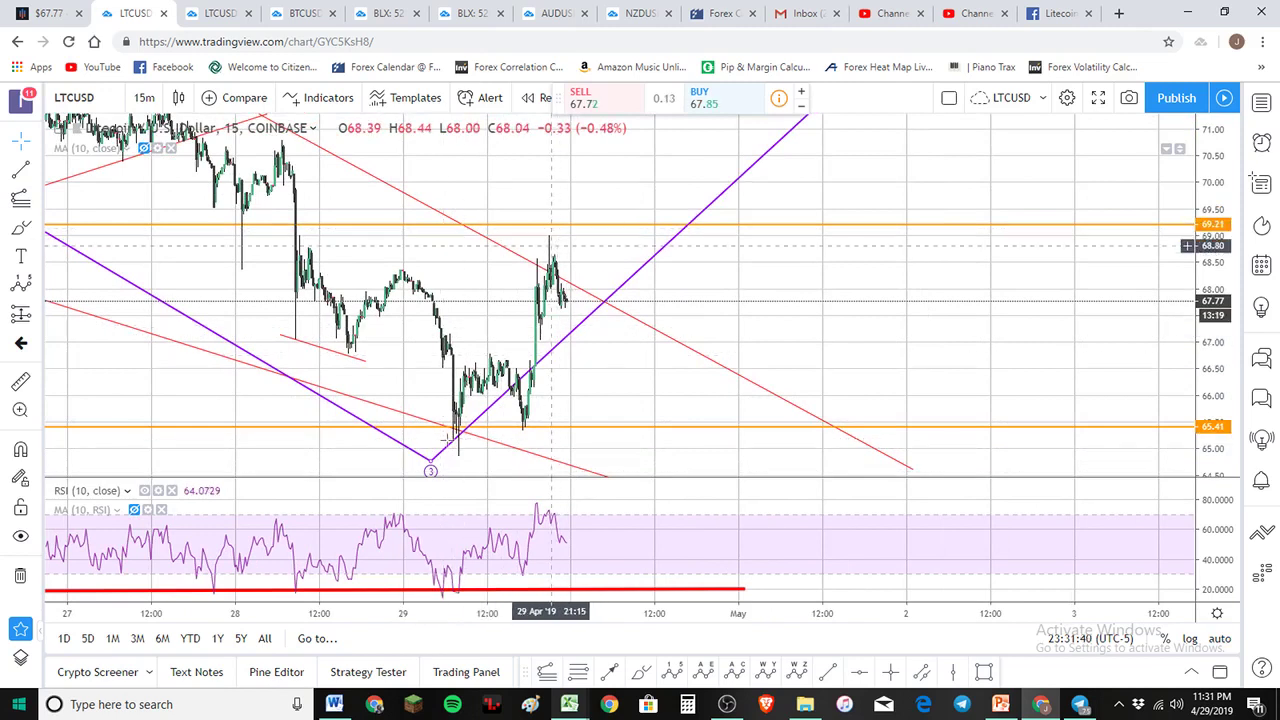
Step: Draw a five-wave Elliott impulse, points 0–5, across the Litecoin rally swings
{"action": "left_click", "coordinate": [531, 459]}
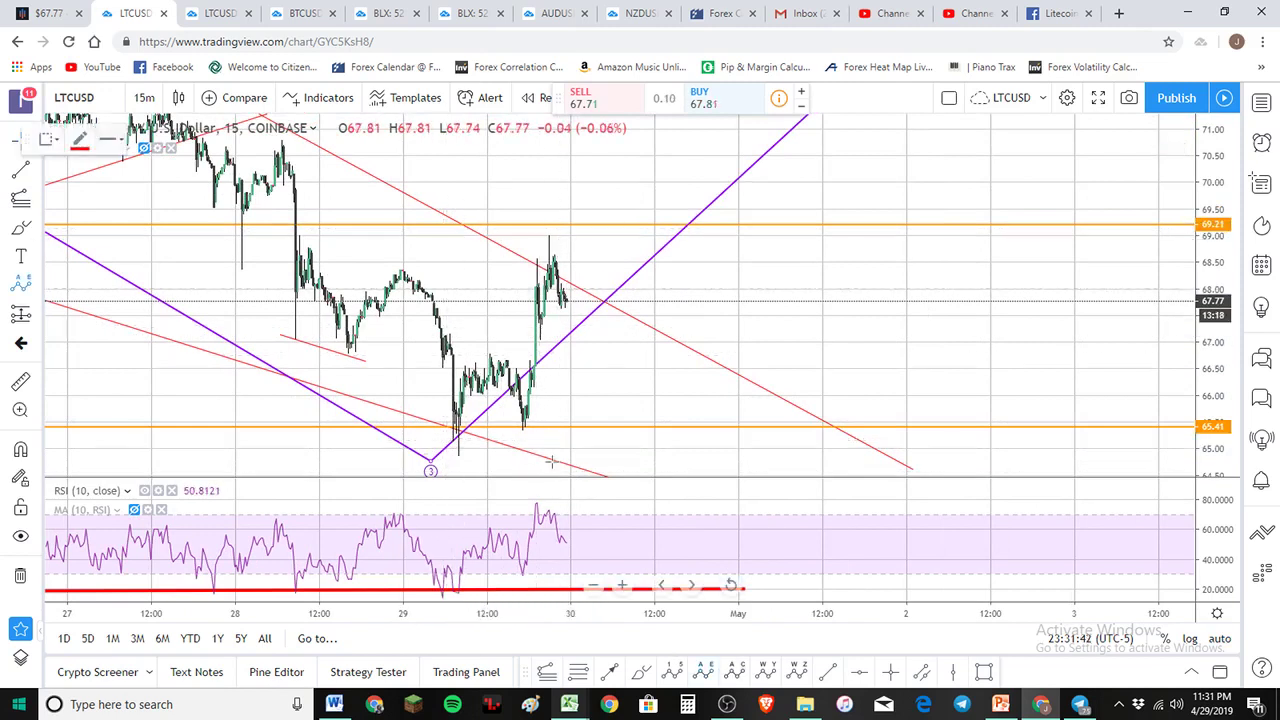
{"action": "left_click", "coordinate": [672, 667]}
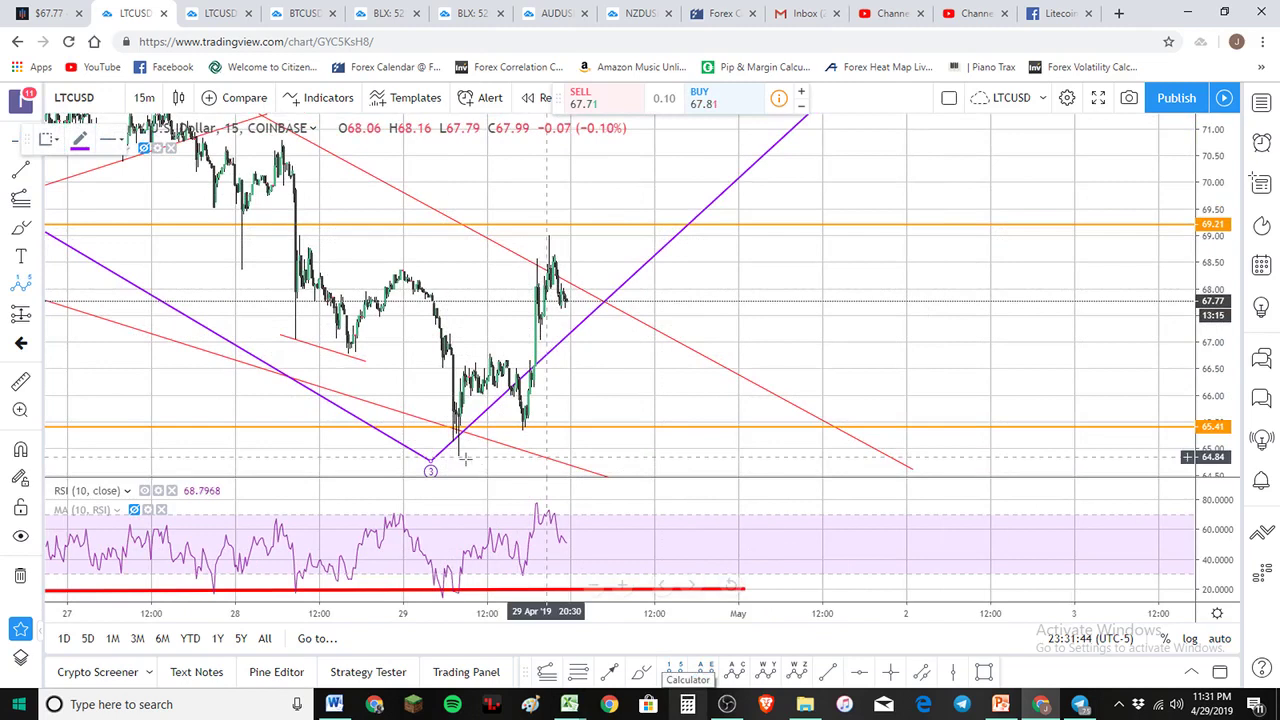
{"action": "left_click", "coordinate": [452, 453]}
{"action": "left_click", "coordinate": [490, 356]}
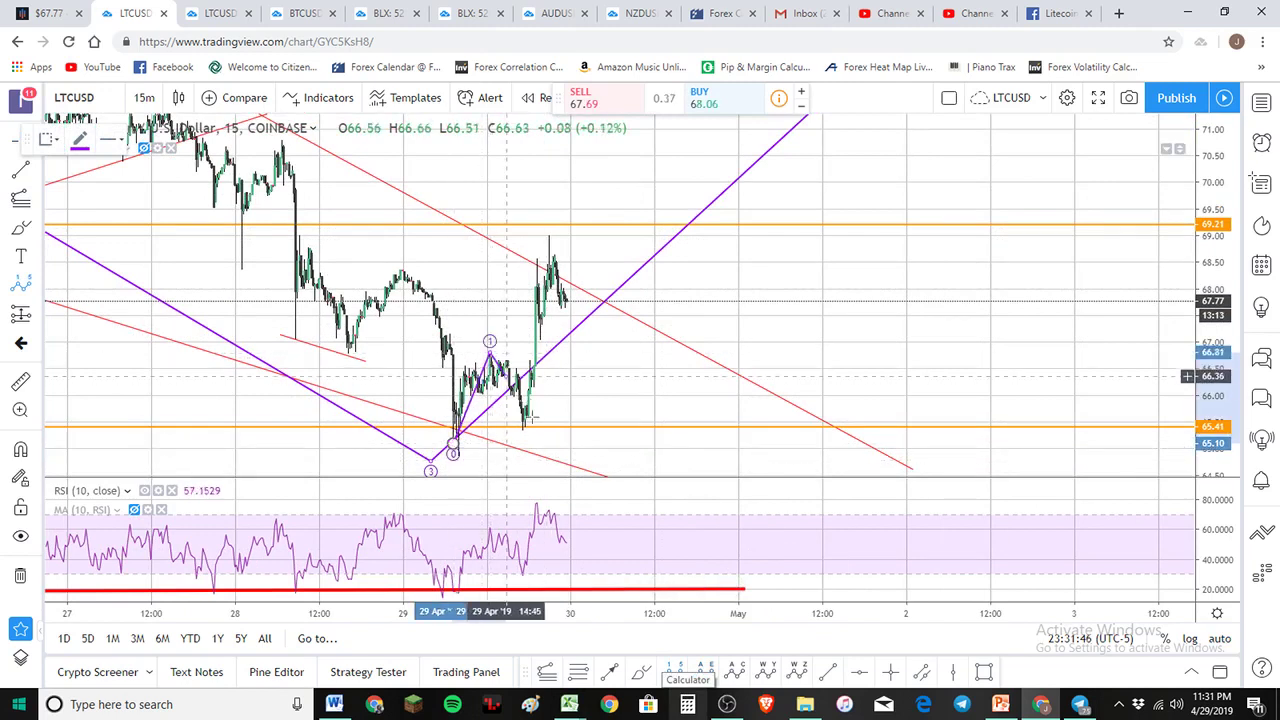
{"action": "left_click", "coordinate": [527, 420]}
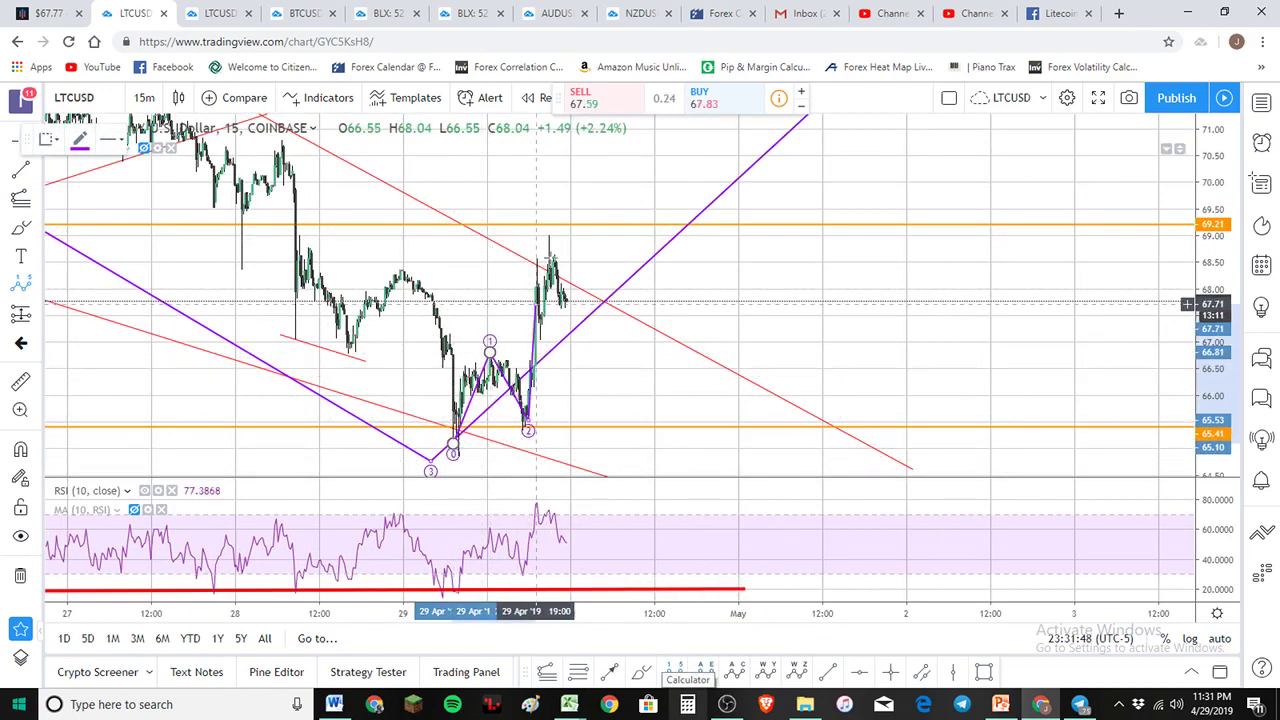
{"action": "left_click", "coordinate": [550, 236]}
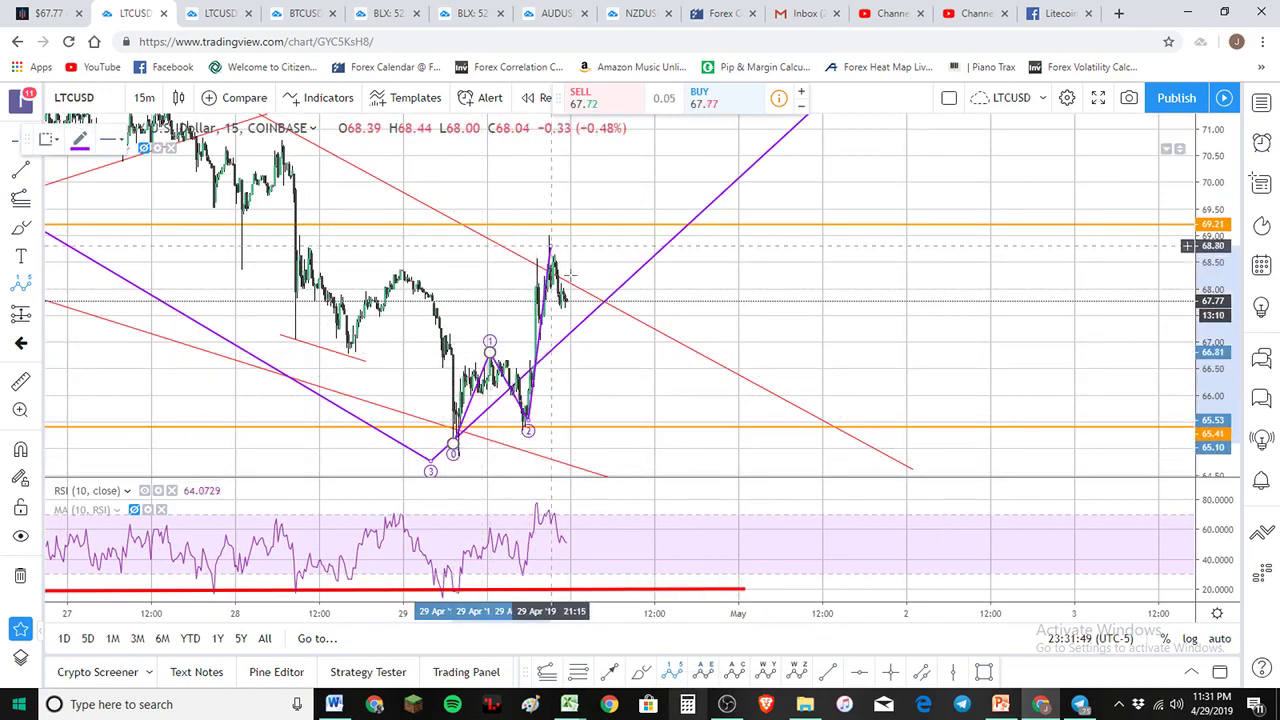
{"action": "left_click", "coordinate": [591, 345]}
{"action": "left_click", "coordinate": [645, 212]}
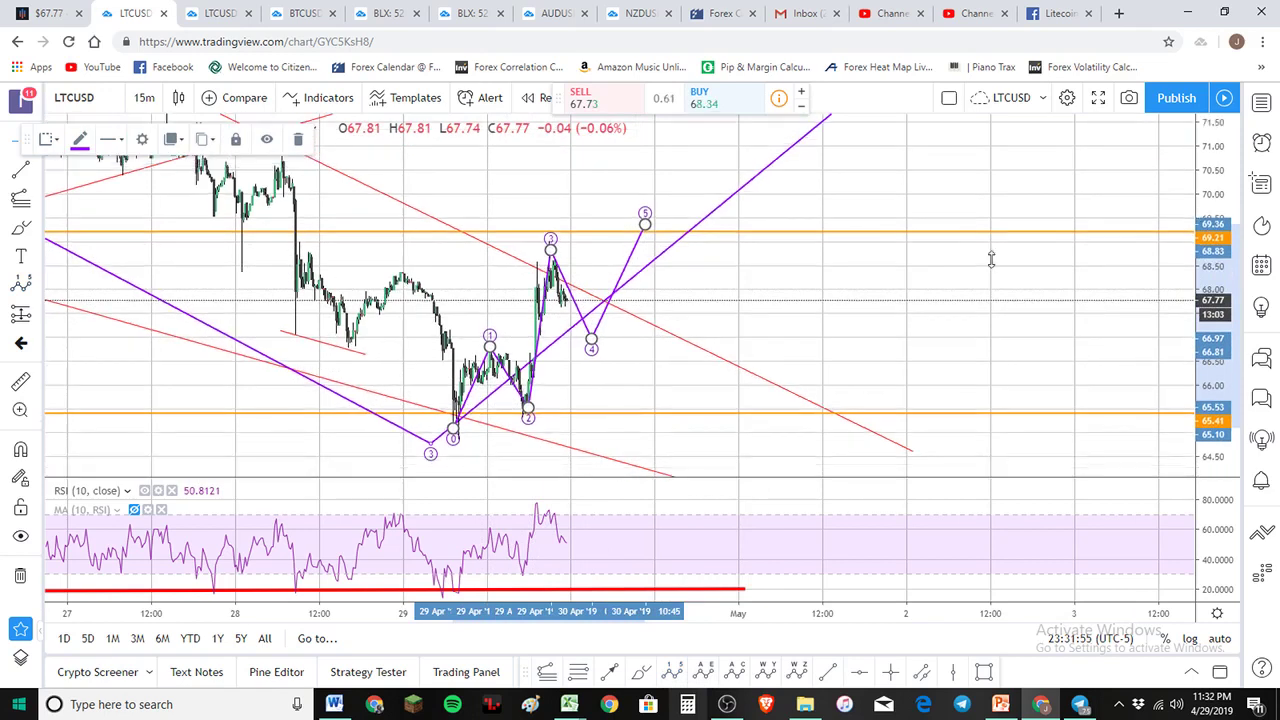
Step: Shift wave point 3 onto the peak candle, then delete the Elliott wave
{"action": "scroll", "coordinate": [894, 297], "scroll_direction": "up", "scroll_amount": 1}
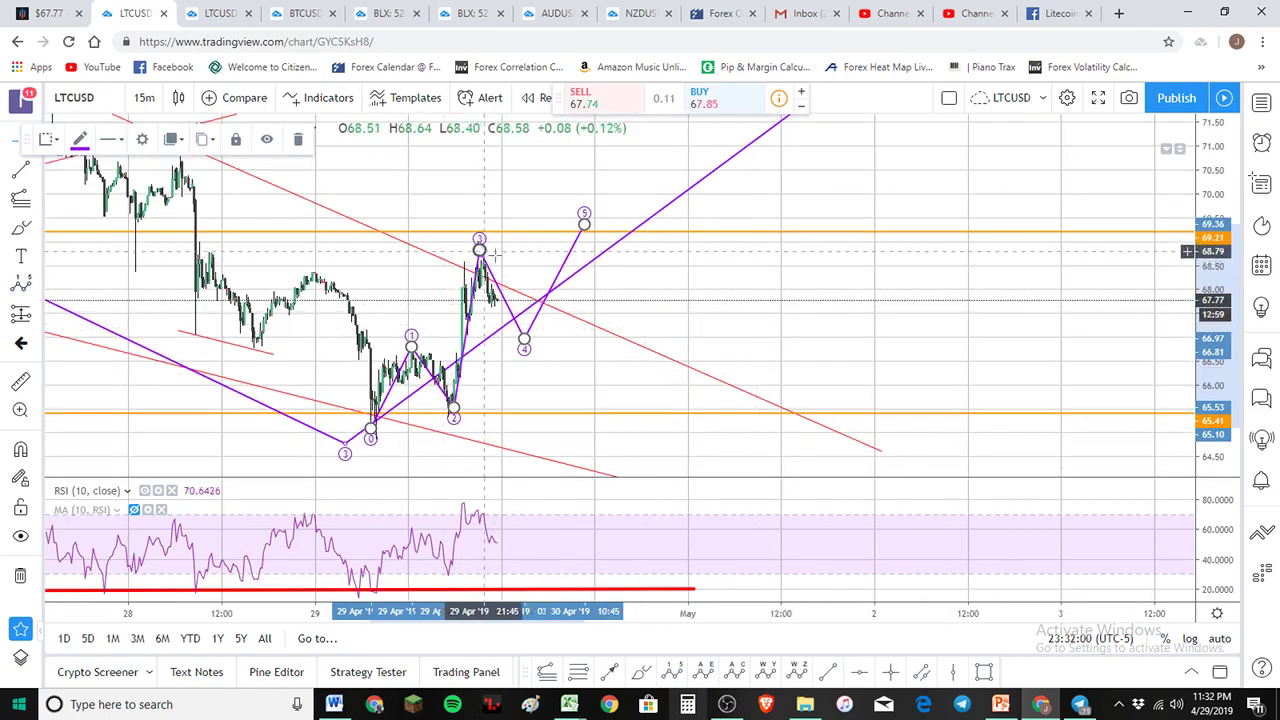
{"action": "left_click_drag", "start_coordinate": [480, 251], "coordinate": [511, 257]}
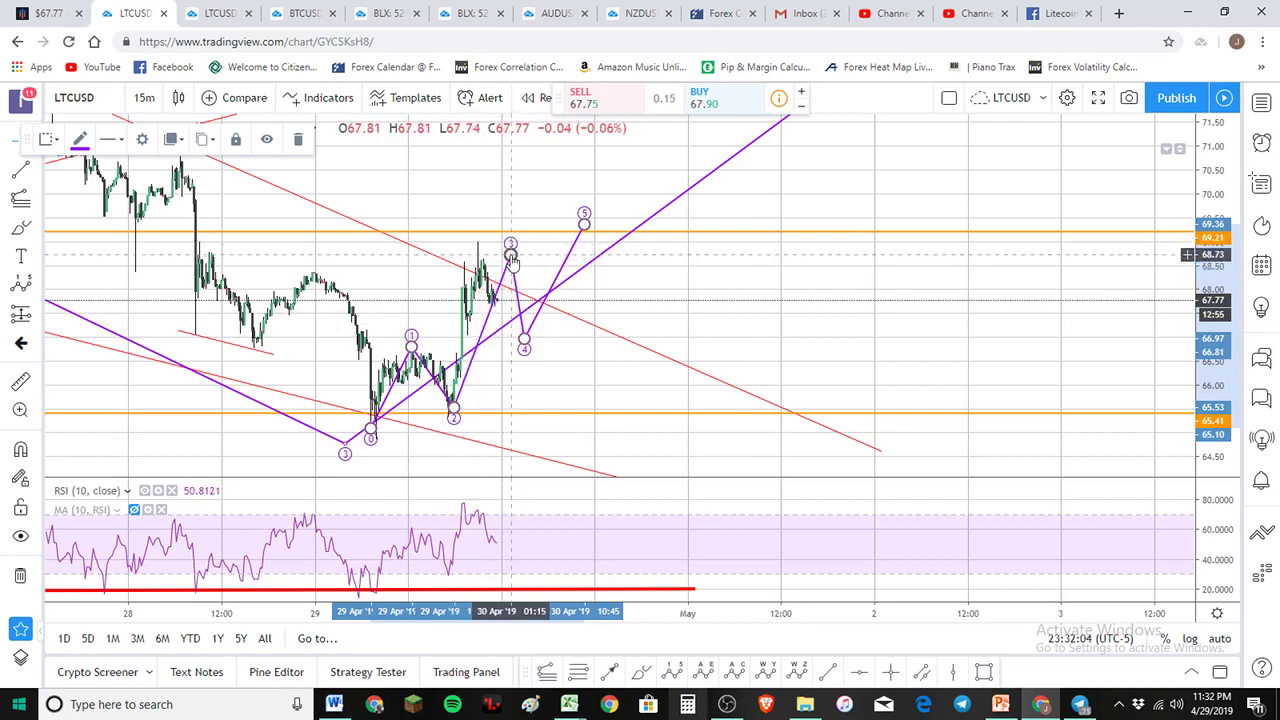
{"action": "key", "text": "Delete"}
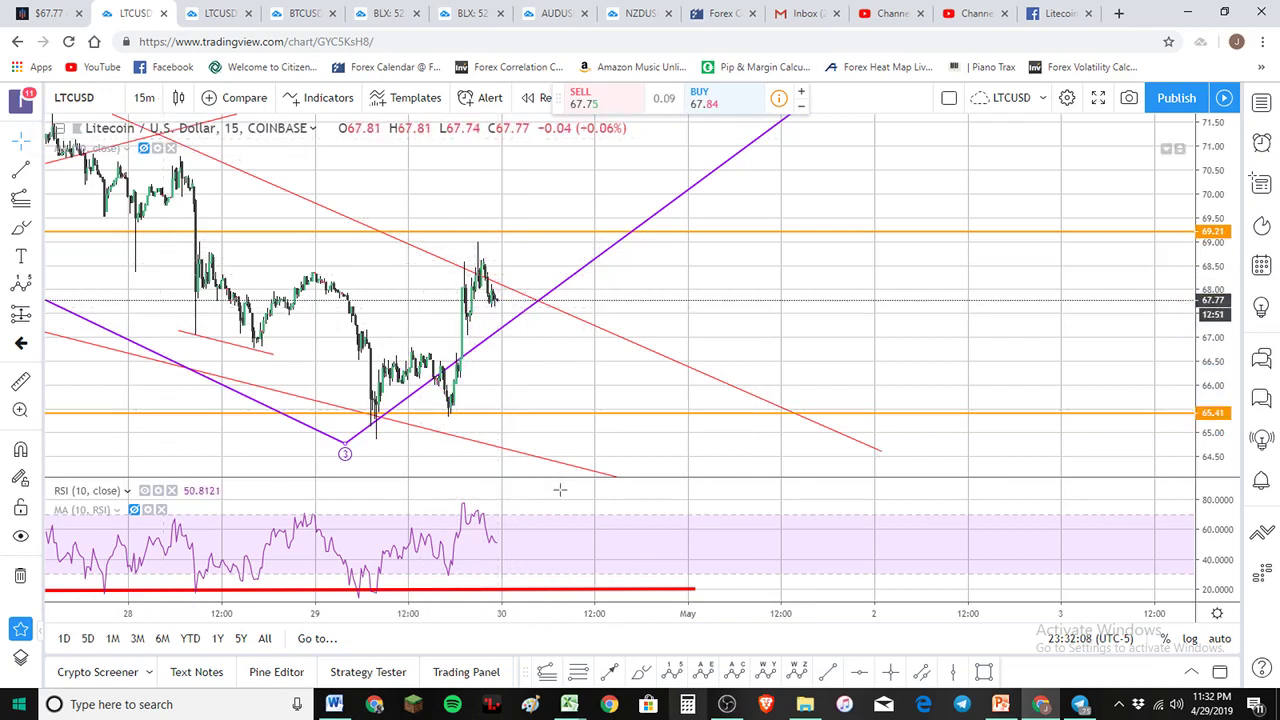
{"action": "left_click", "coordinate": [19, 174]}
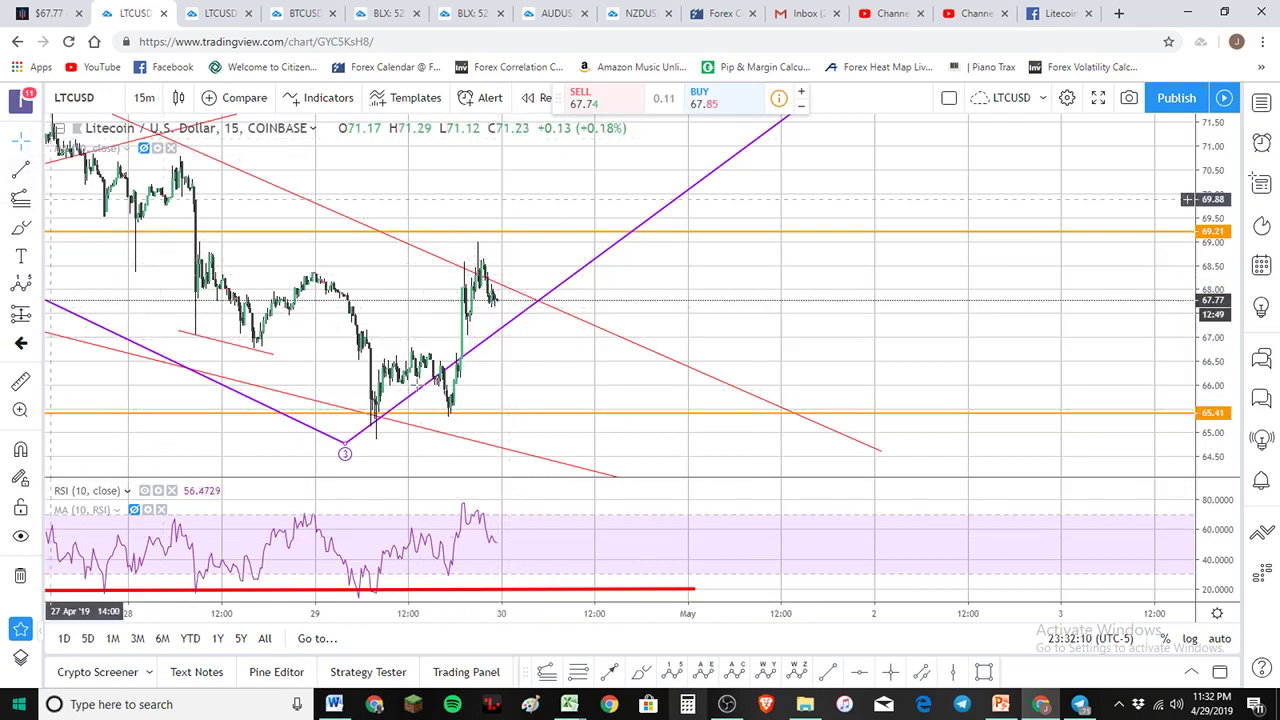
{"action": "left_click", "coordinate": [456, 495]}
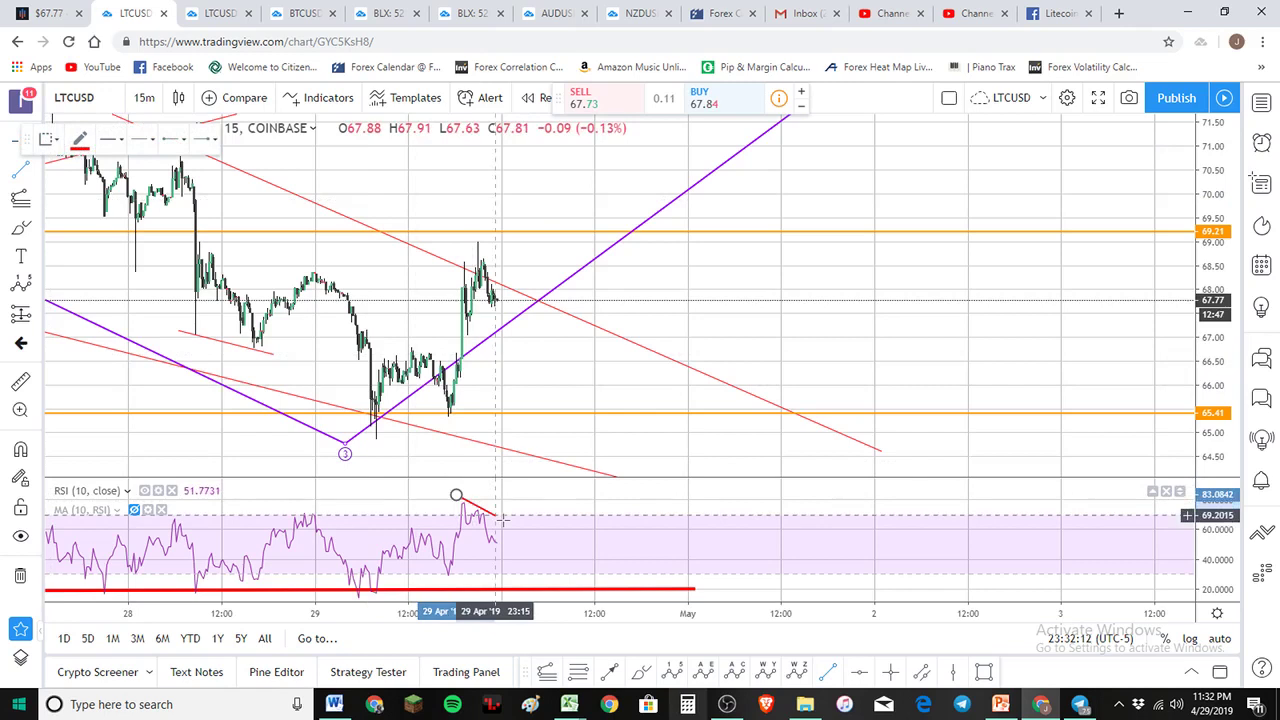
{"action": "left_click", "coordinate": [503, 519]}
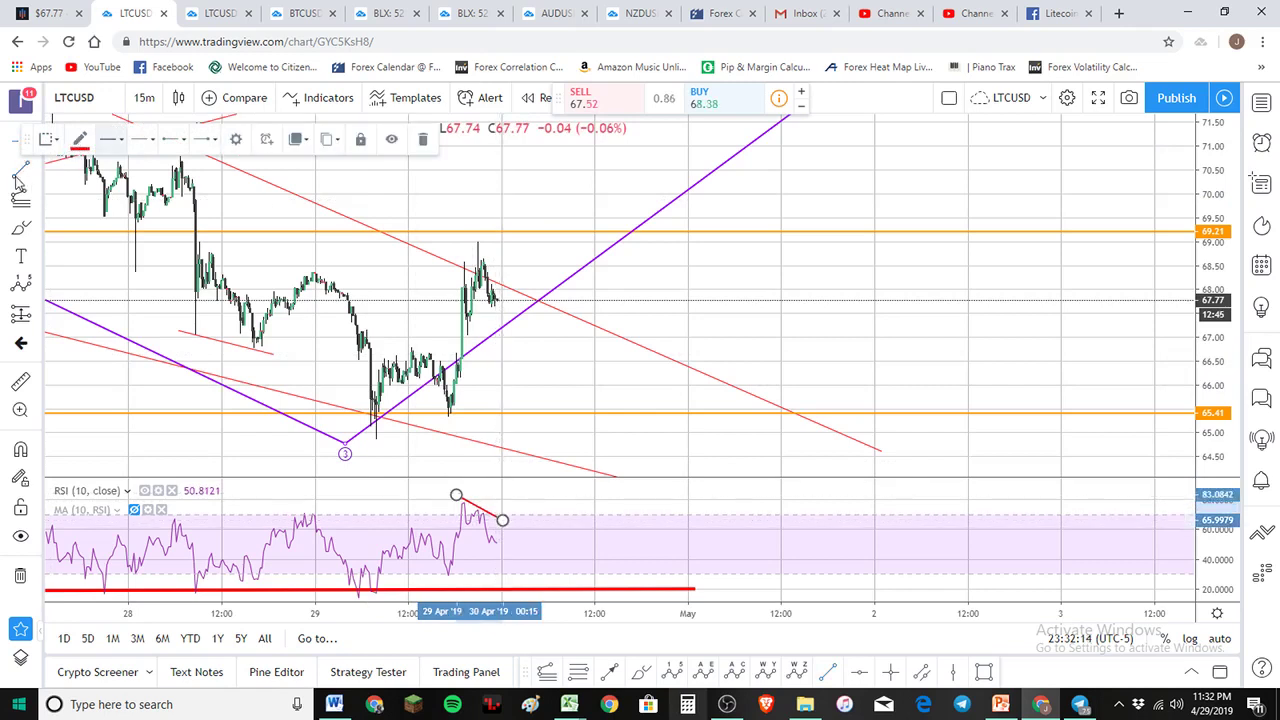
{"action": "left_click", "coordinate": [448, 282]}
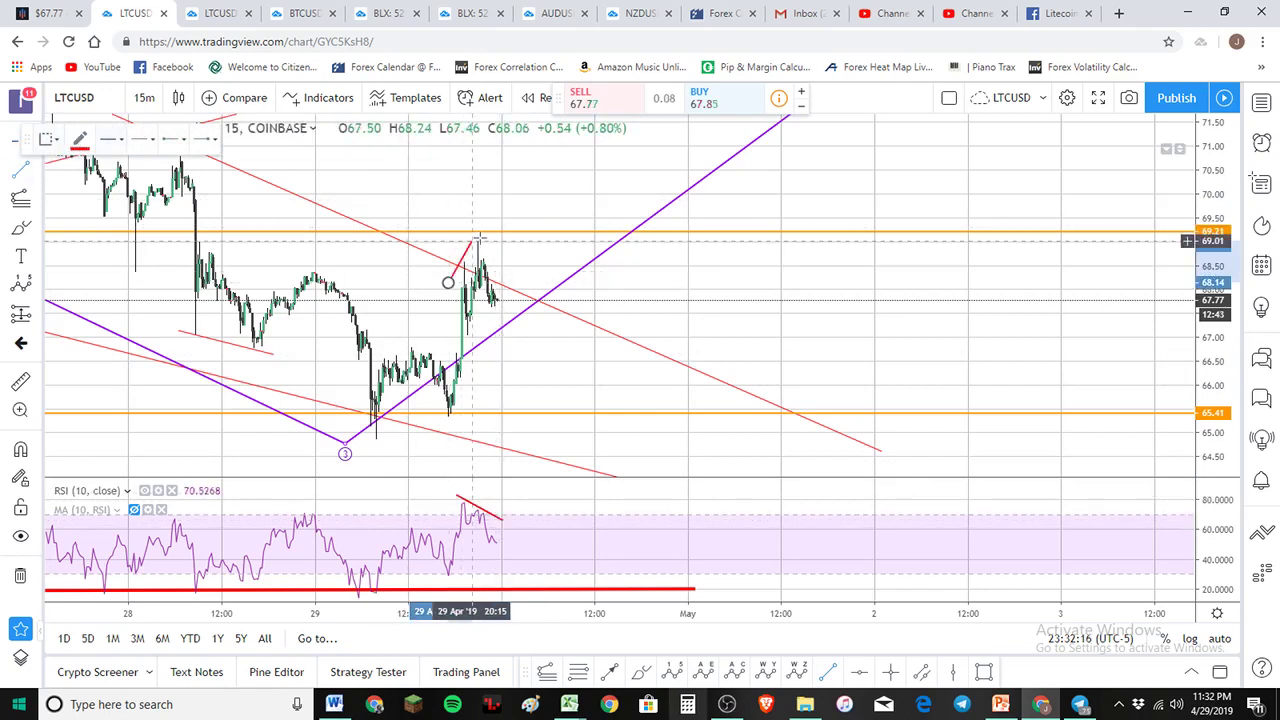
{"action": "left_click", "coordinate": [485, 230]}
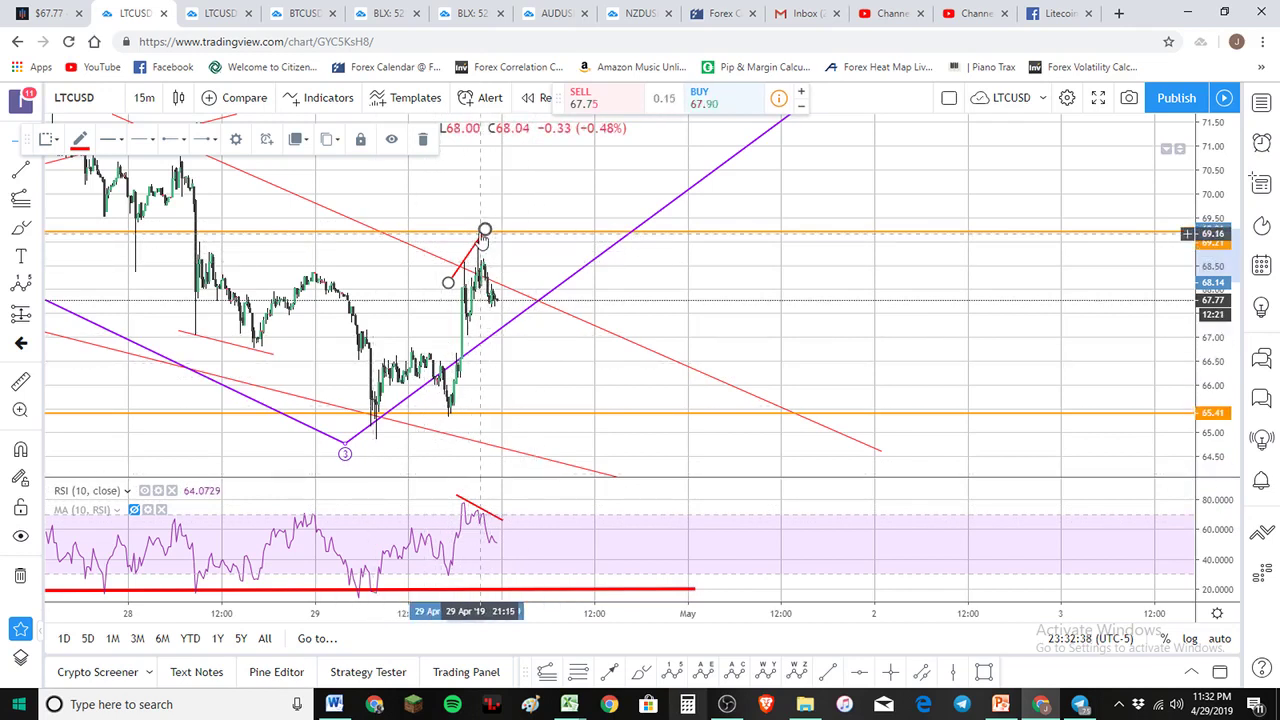
{"action": "key", "text": "Delete"}
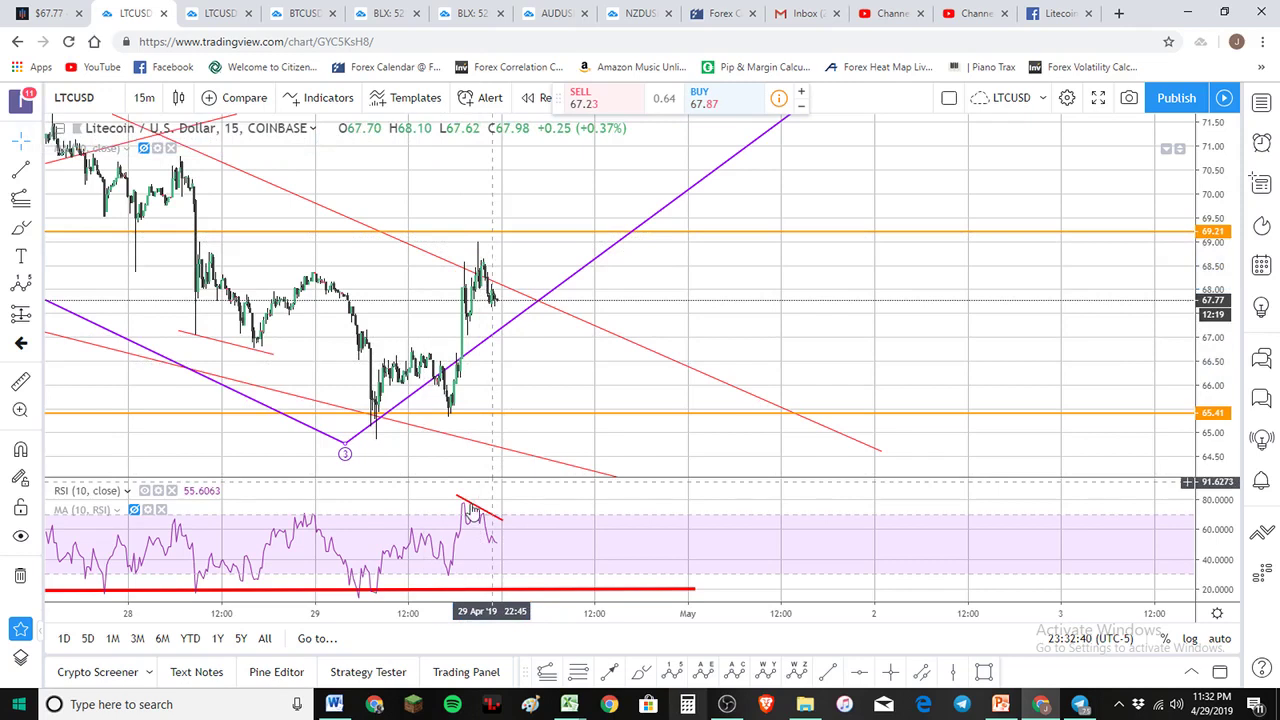
{"action": "key", "text": "Delete"}
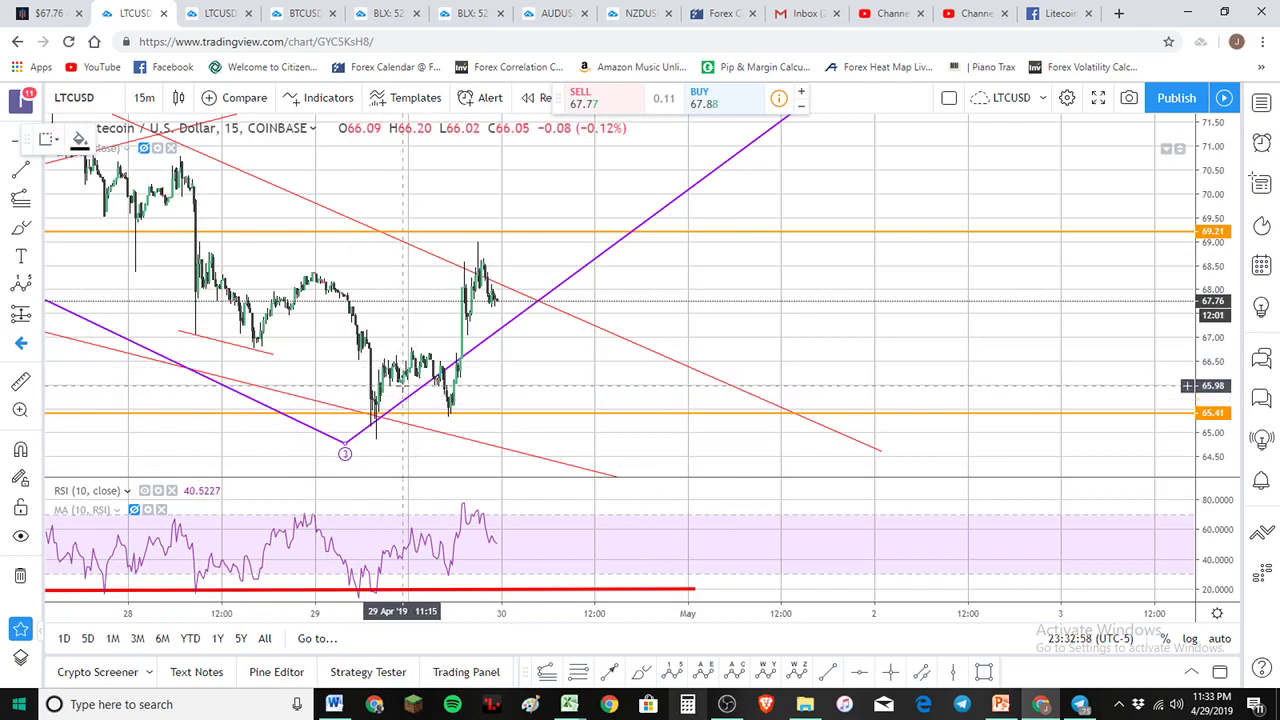
Step: Replace a misplaced arrow with a left arrow beside the 29 Apr low on 65.41
{"action": "left_click", "coordinate": [402, 387]}
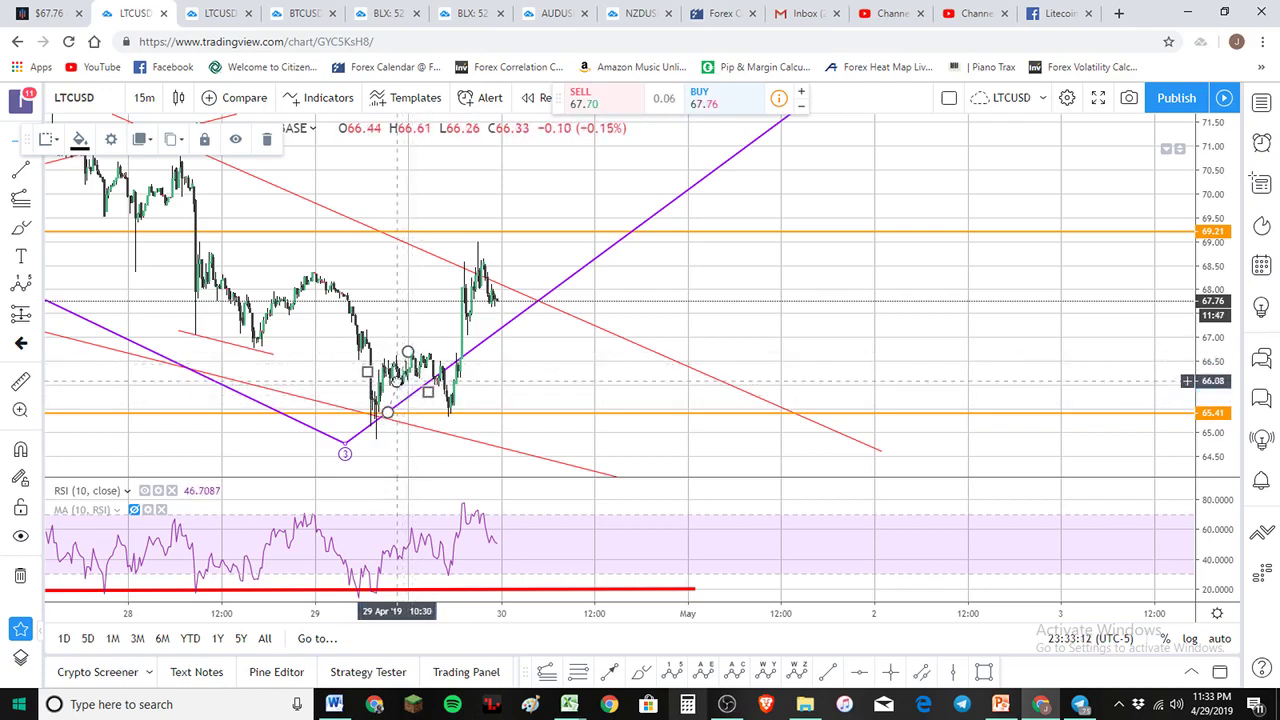
{"action": "left_click", "coordinate": [419, 386]}
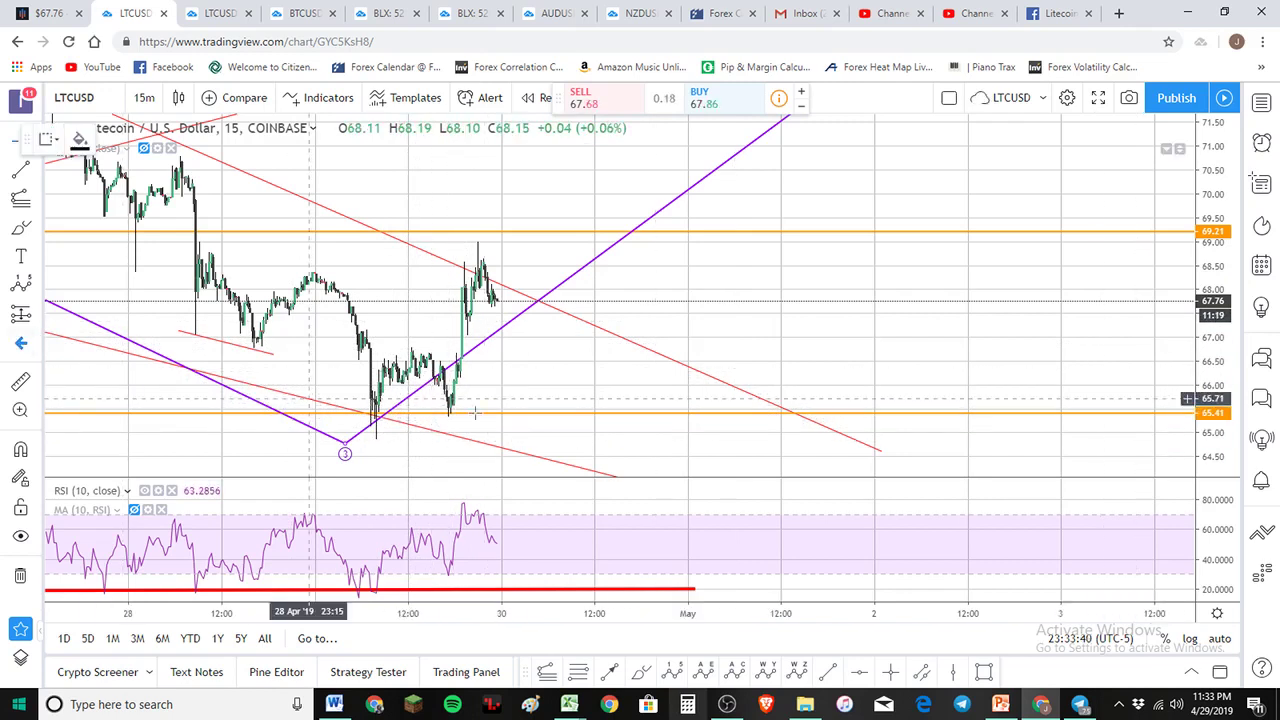
{"action": "left_click", "coordinate": [481, 412]}
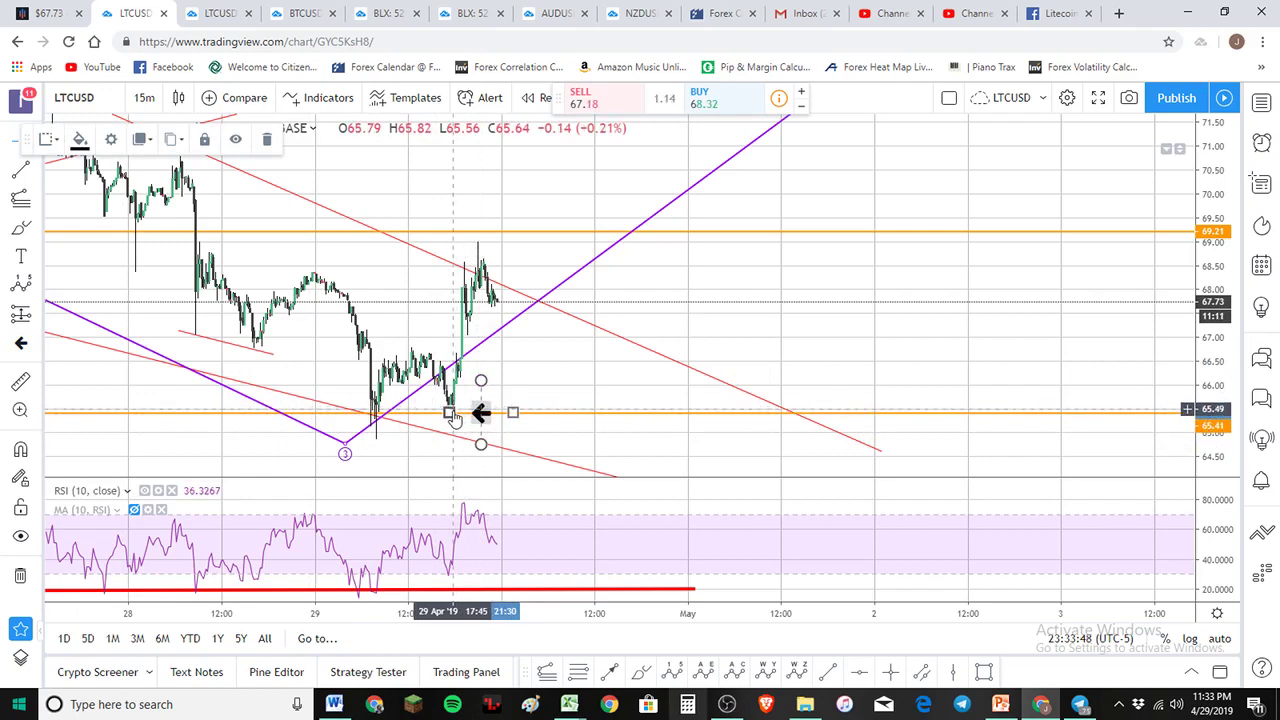
{"action": "left_click_drag", "start_coordinate": [481, 413], "coordinate": [478, 410]}
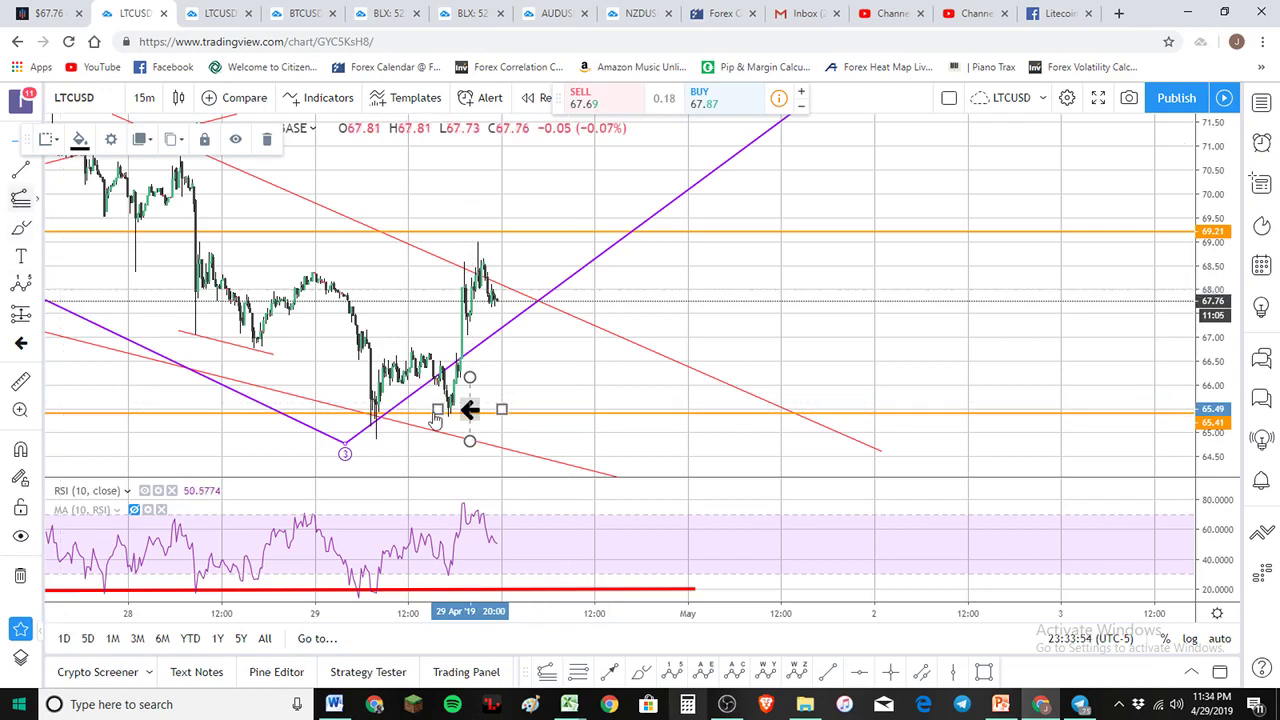
Step: Widen the visible price range and switch LTCUSD from 3-minute to 5-minute candles
{"action": "scroll", "coordinate": [480, 420], "scroll_direction": "up", "scroll_amount": 2}
{"action": "scroll", "coordinate": [1212, 465], "scroll_direction": "up", "scroll_amount": 3}
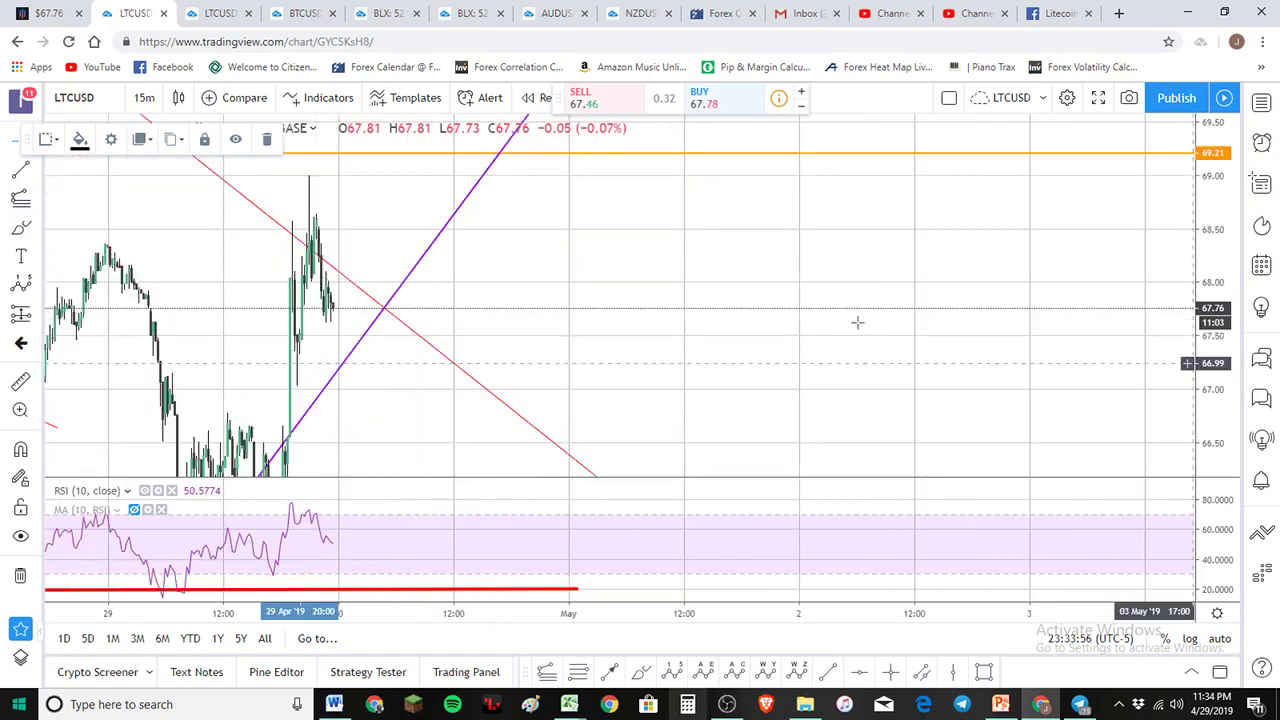
{"action": "scroll", "coordinate": [969, 157], "scroll_direction": "left", "scroll_amount": 5}
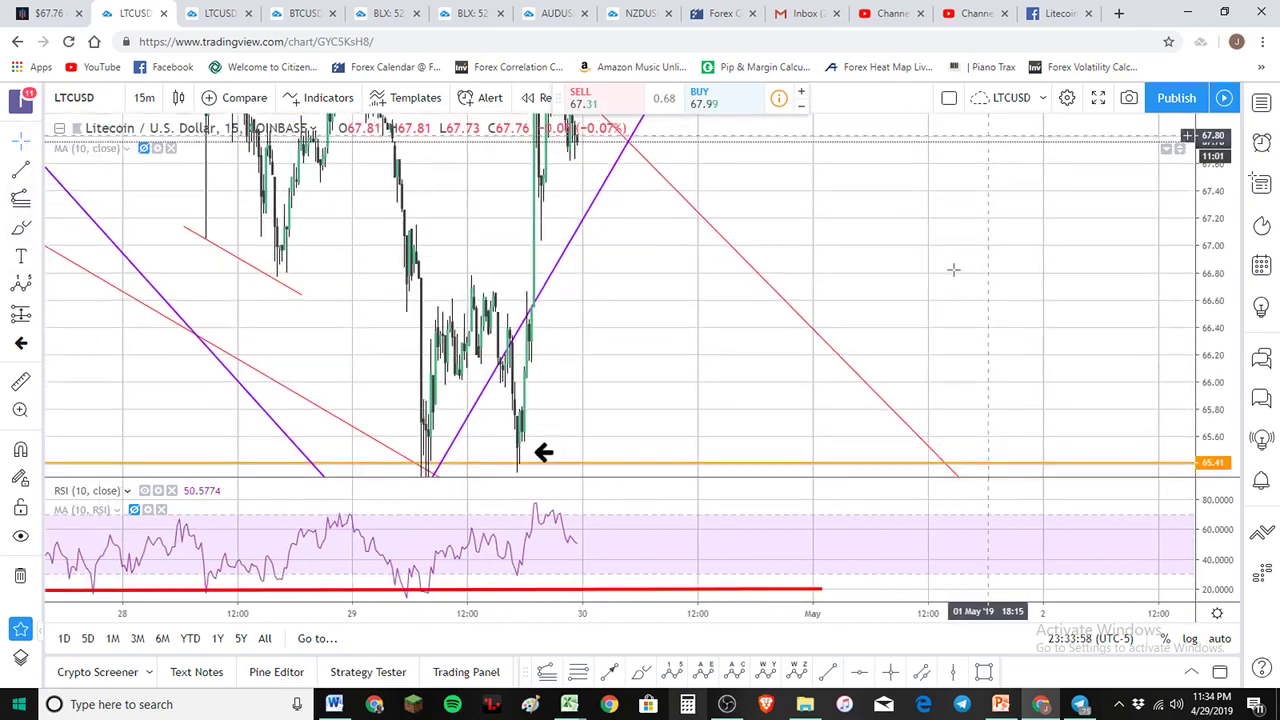
{"action": "scroll", "coordinate": [920, 278], "scroll_direction": "right", "scroll_amount": 5}
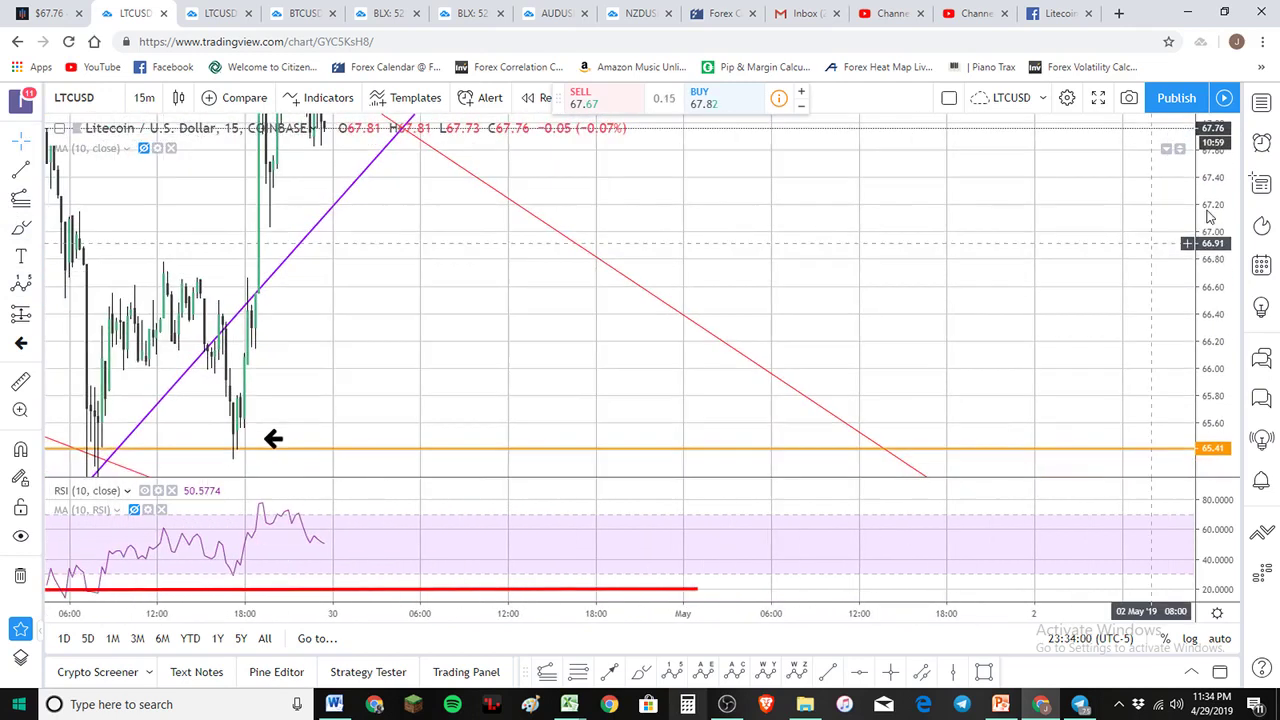
{"action": "left_click_drag", "start_coordinate": [640, 374], "coordinate": [762, 370]}
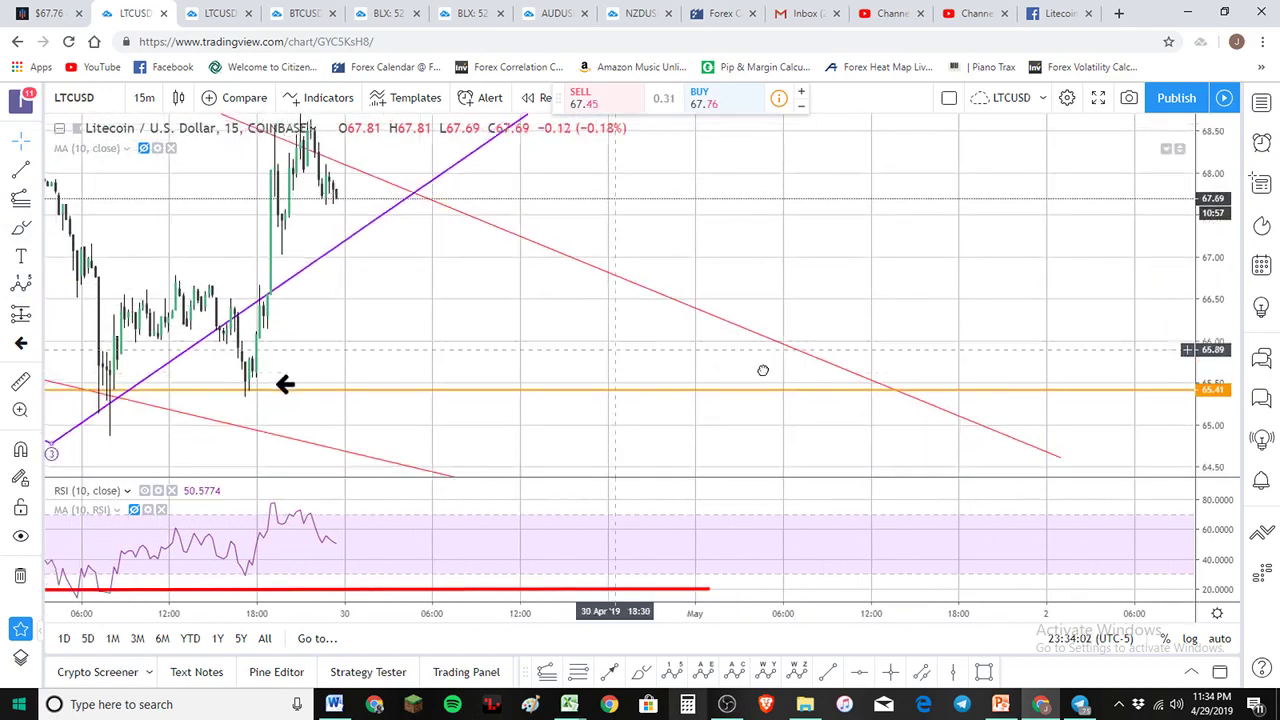
{"action": "scroll", "coordinate": [762, 370], "scroll_direction": "left", "scroll_amount": 3}
{"action": "left_click", "coordinate": [140, 100]}
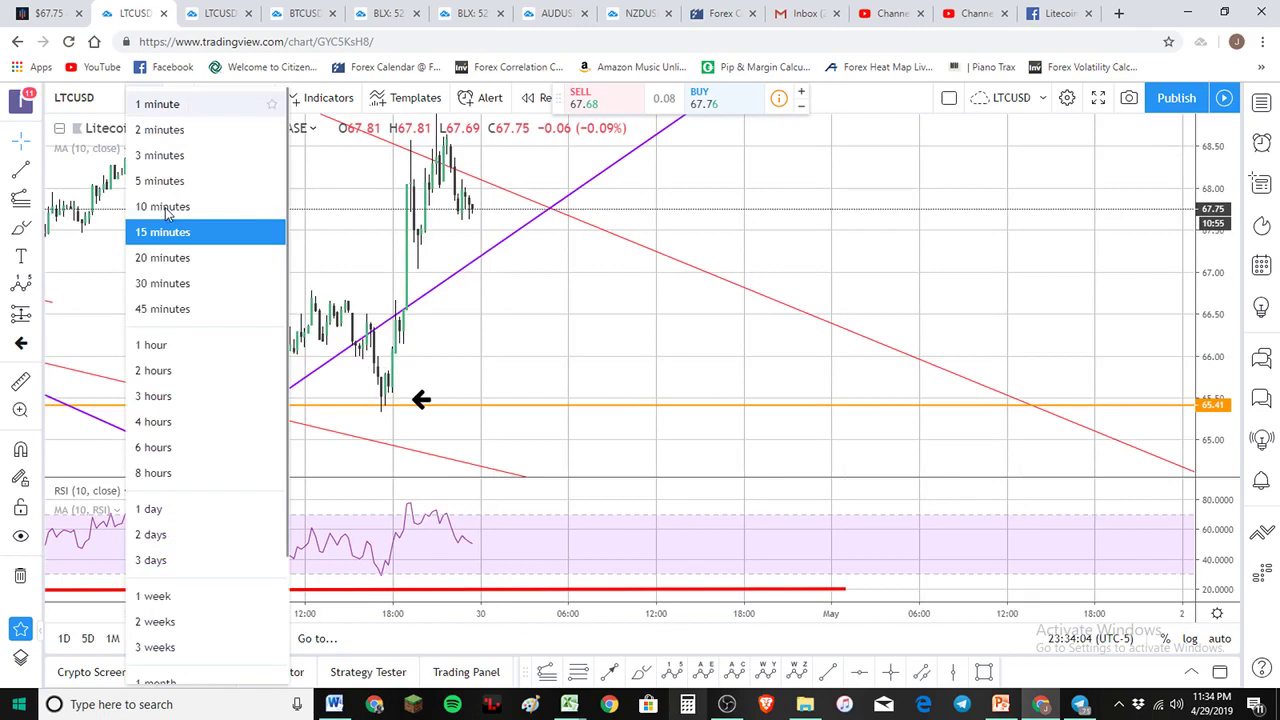
{"action": "left_click", "coordinate": [168, 160]}
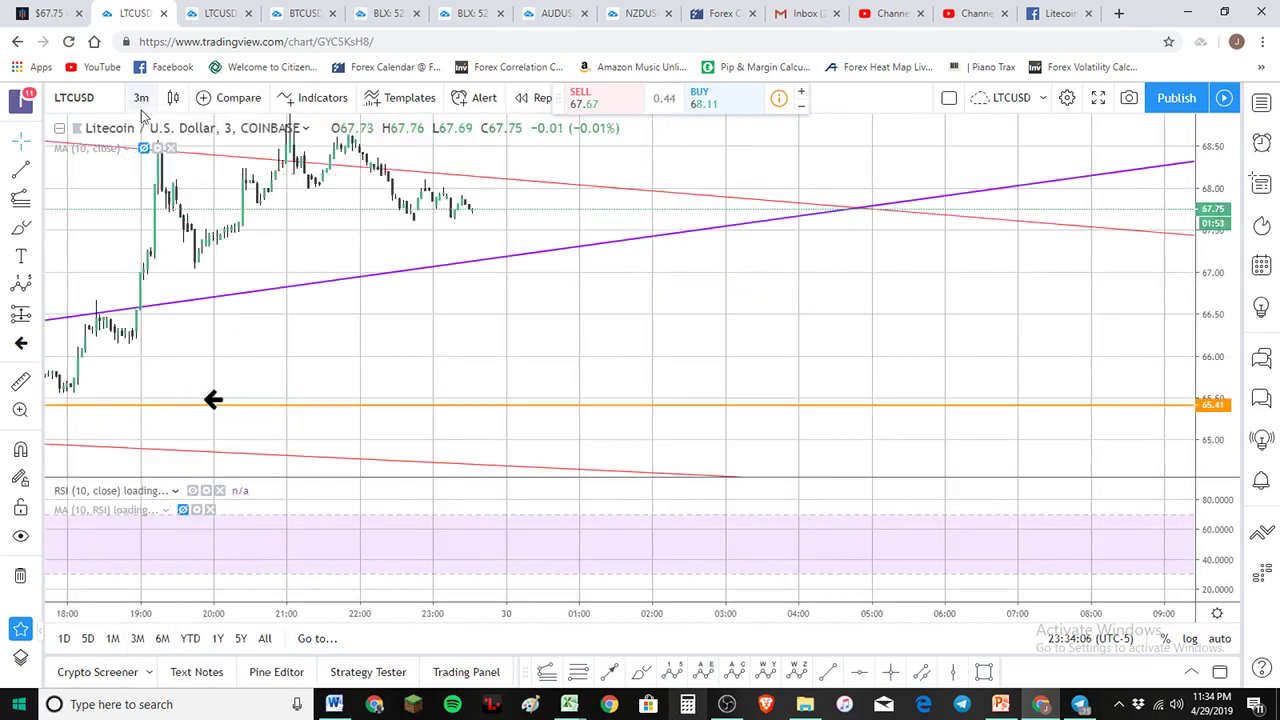
{"action": "left_click", "coordinate": [142, 101]}
{"action": "left_click", "coordinate": [160, 181]}
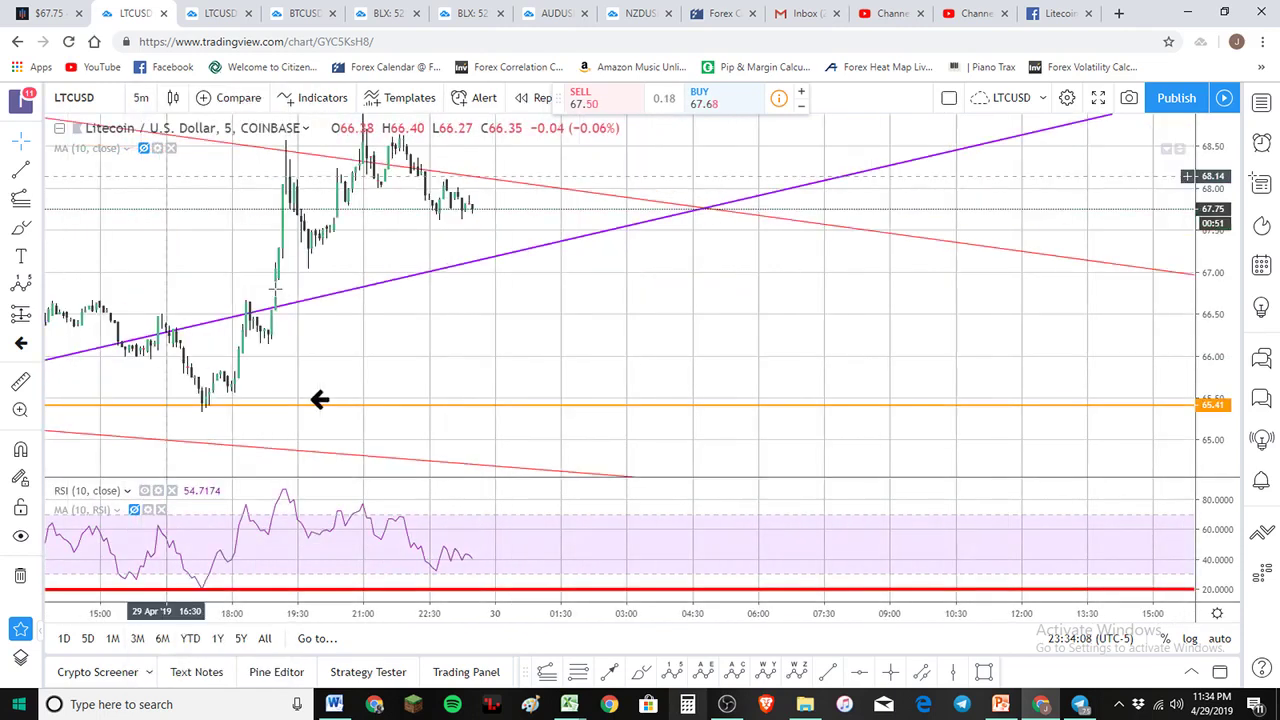
Step: Bring the 29 Apr candles into view and stretch them taller, ready for a Fib extension
{"action": "left_click_drag", "start_coordinate": [566, 346], "coordinate": [808, 343]}
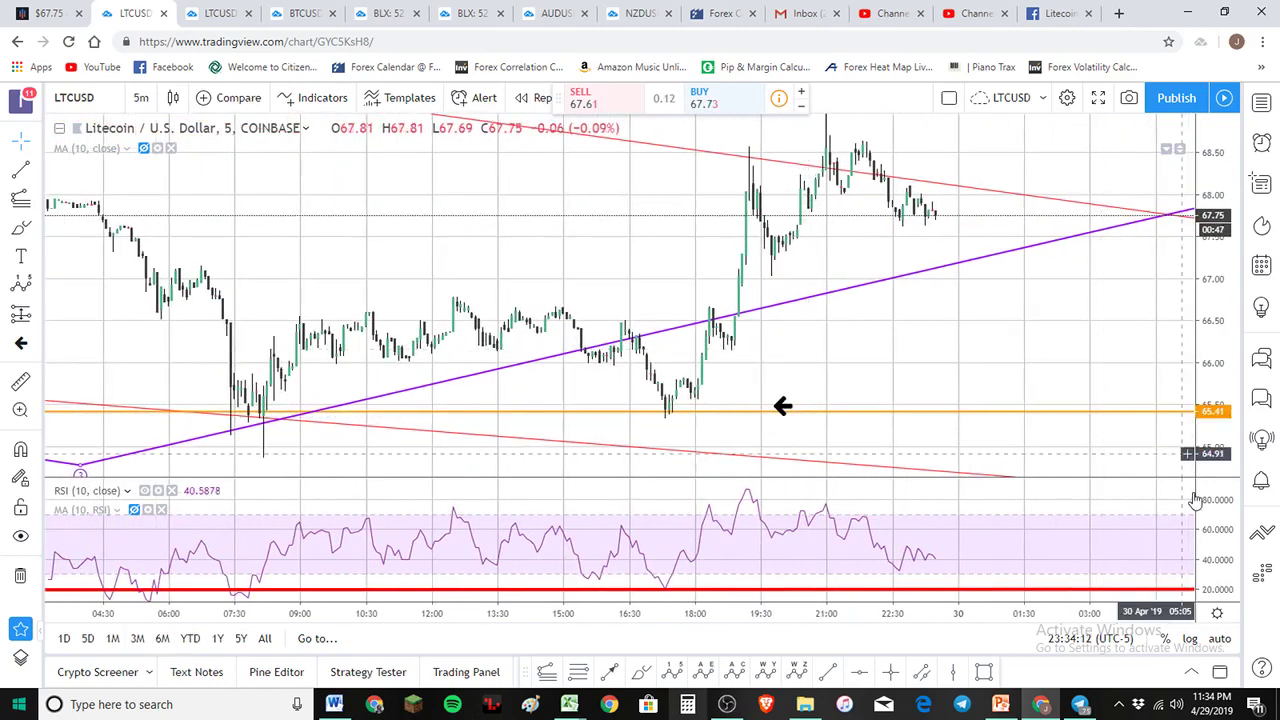
{"action": "left_click_drag", "start_coordinate": [1212, 412], "coordinate": [1210, 340]}
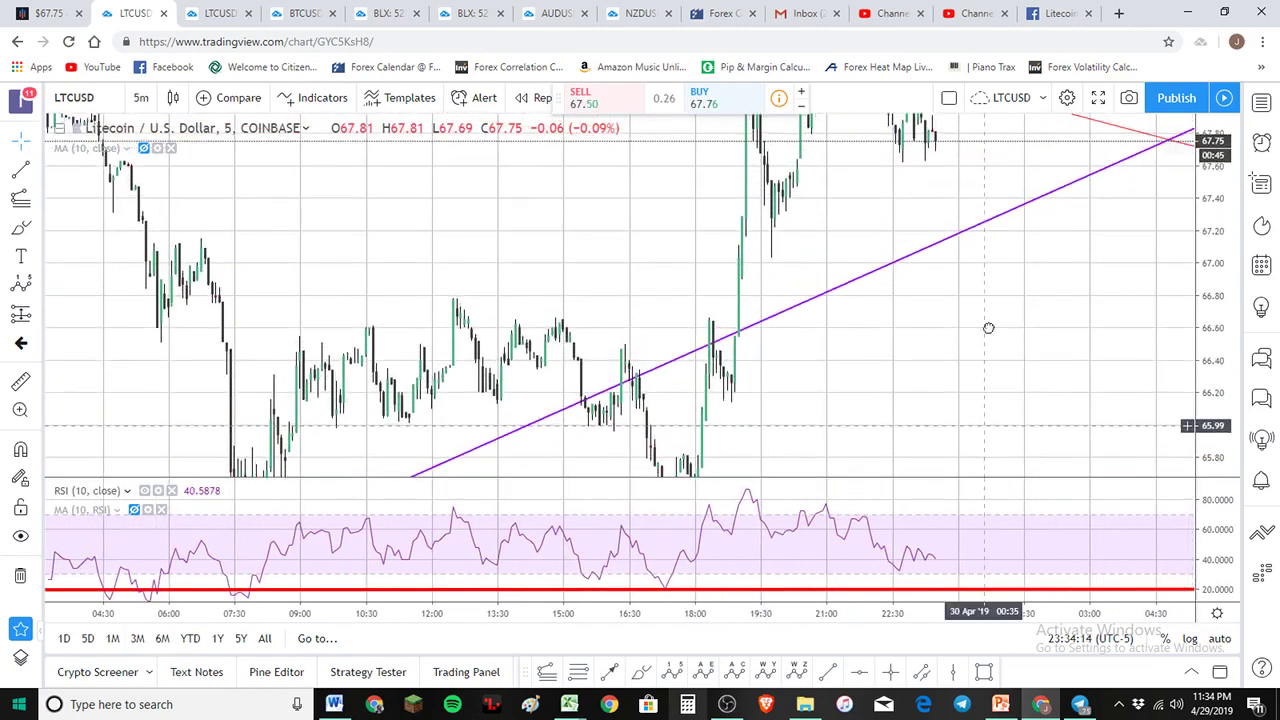
{"action": "left_click", "coordinate": [21, 197]}
Step: Draw a trial Fib extension from the 66.79 high through the pullback low, then delete it
{"action": "left_click", "coordinate": [439, 195]}
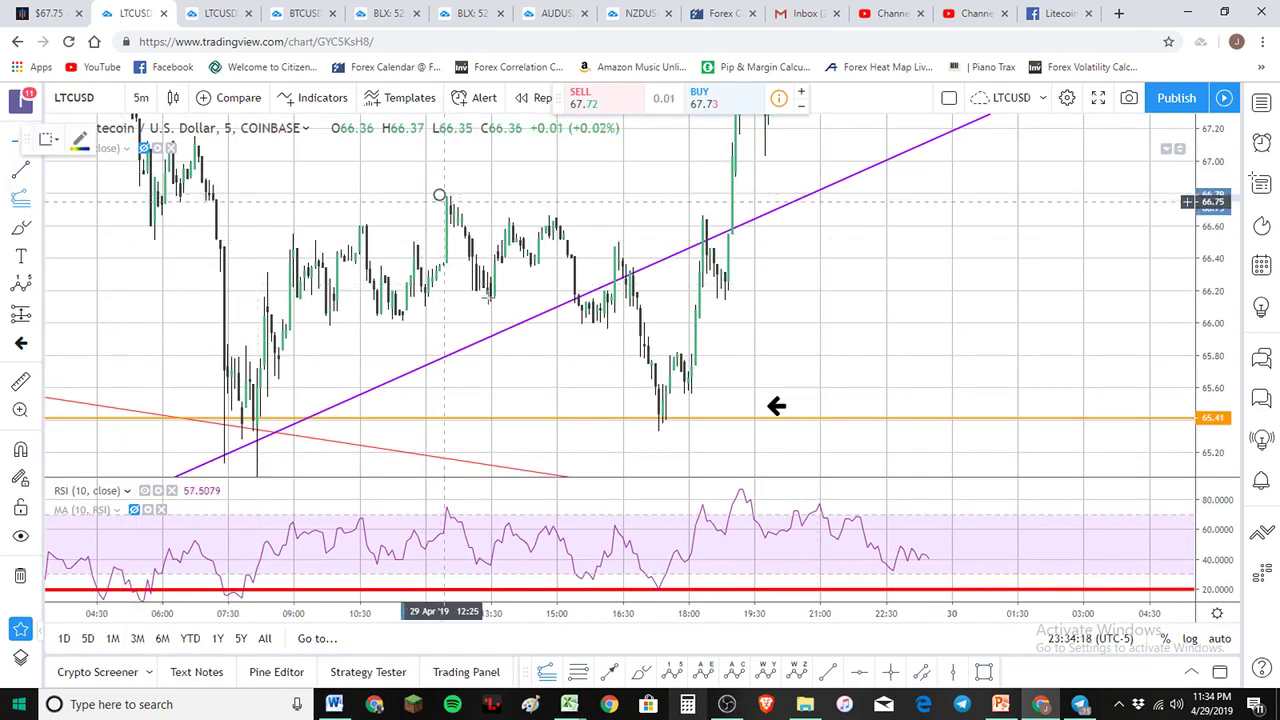
{"action": "left_click", "coordinate": [489, 297]}
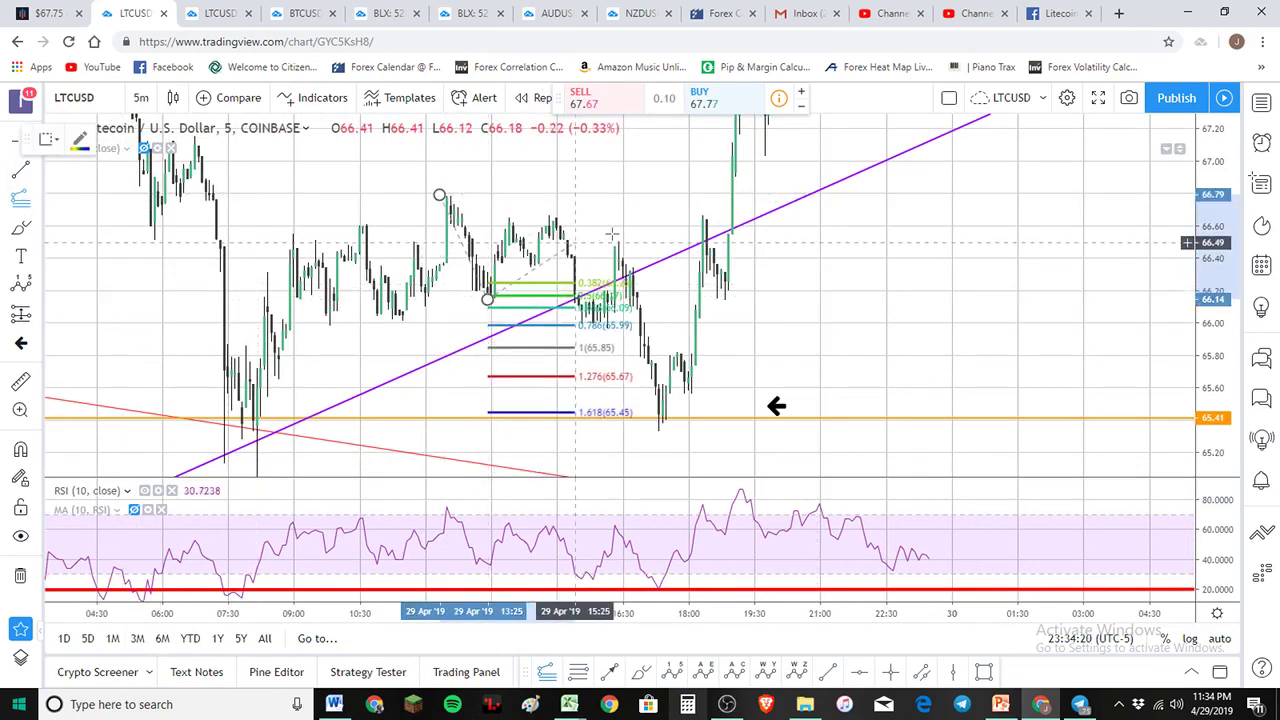
{"action": "left_click", "coordinate": [688, 221]}
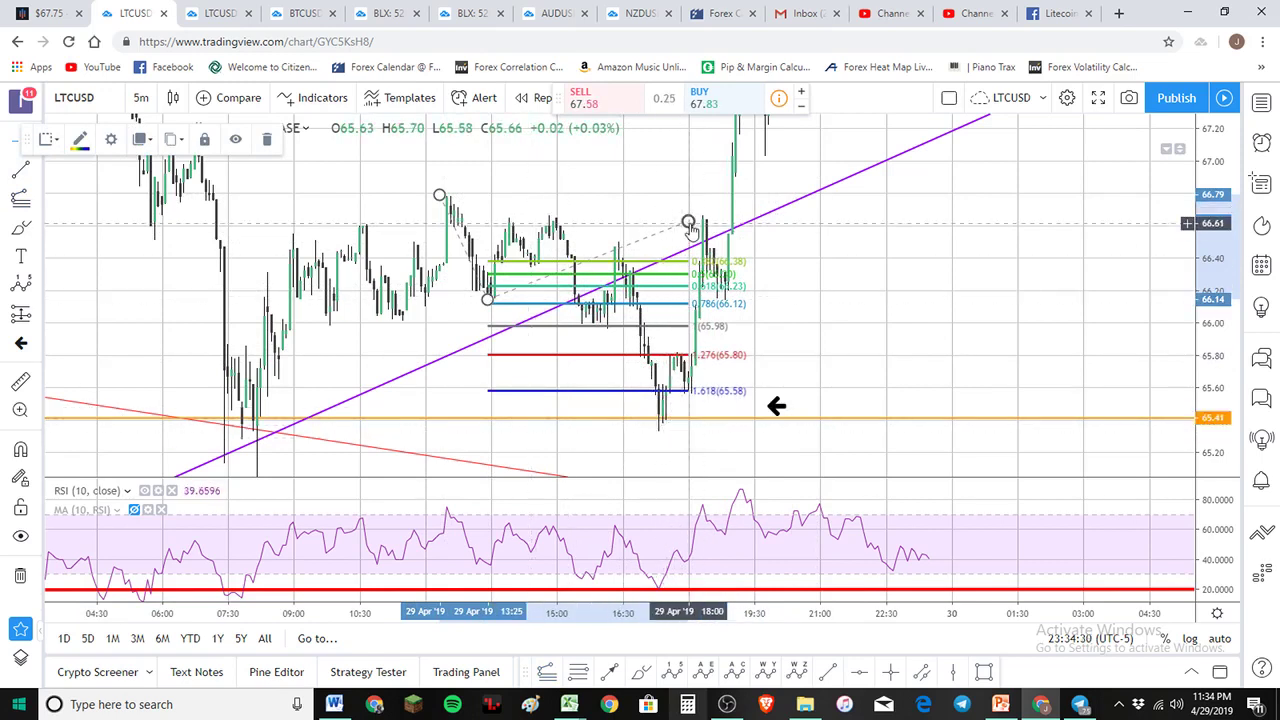
{"action": "left_click_drag", "start_coordinate": [690, 227], "coordinate": [690, 228]}
{"action": "key", "text": "Delete"}
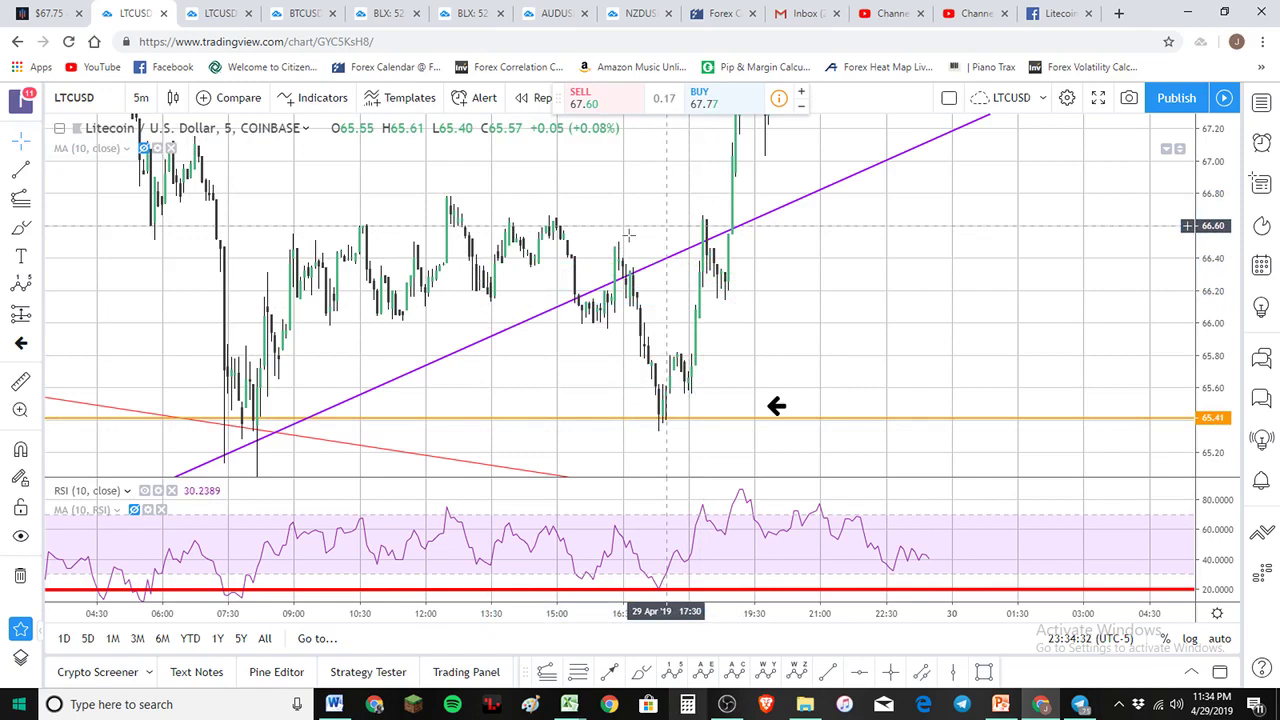
Step: Draw a Fib retracement from the swing low to 66.76 and arrow its 0.786, 0.618, 0.5 levels
{"action": "scroll", "coordinate": [610, 240], "scroll_direction": "down", "scroll_amount": 2}
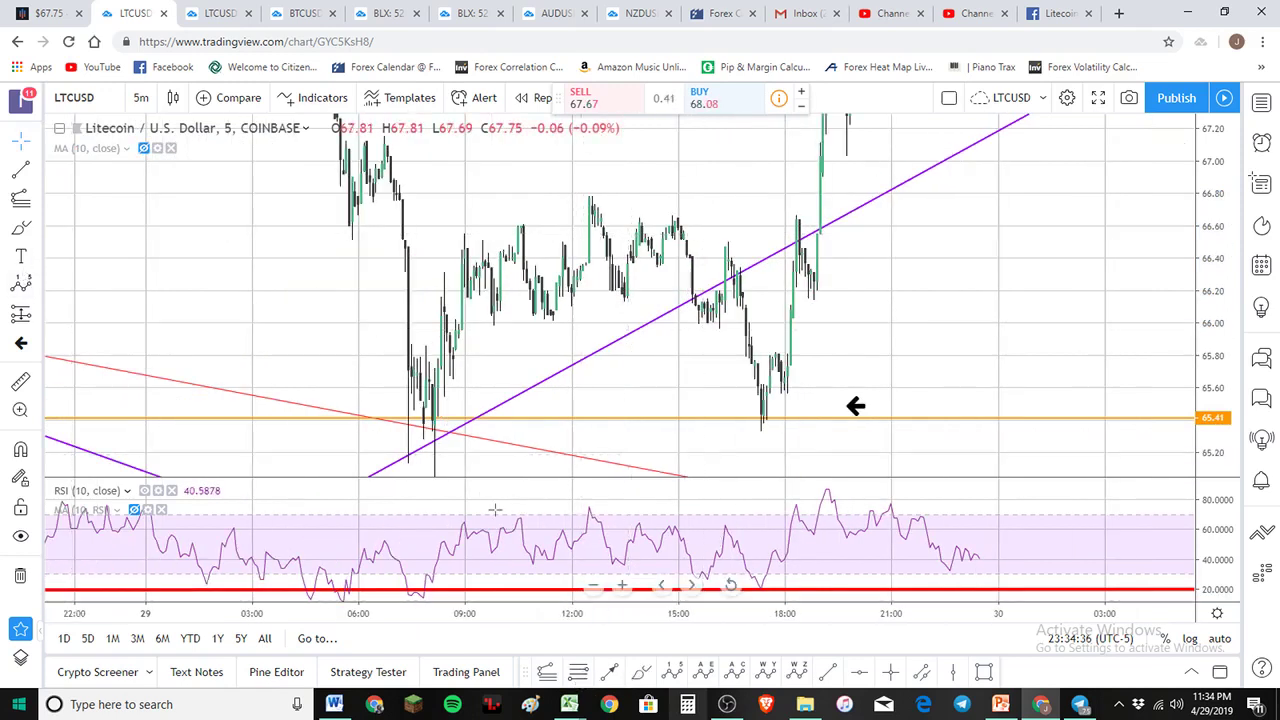
{"action": "left_click", "coordinate": [440, 472]}
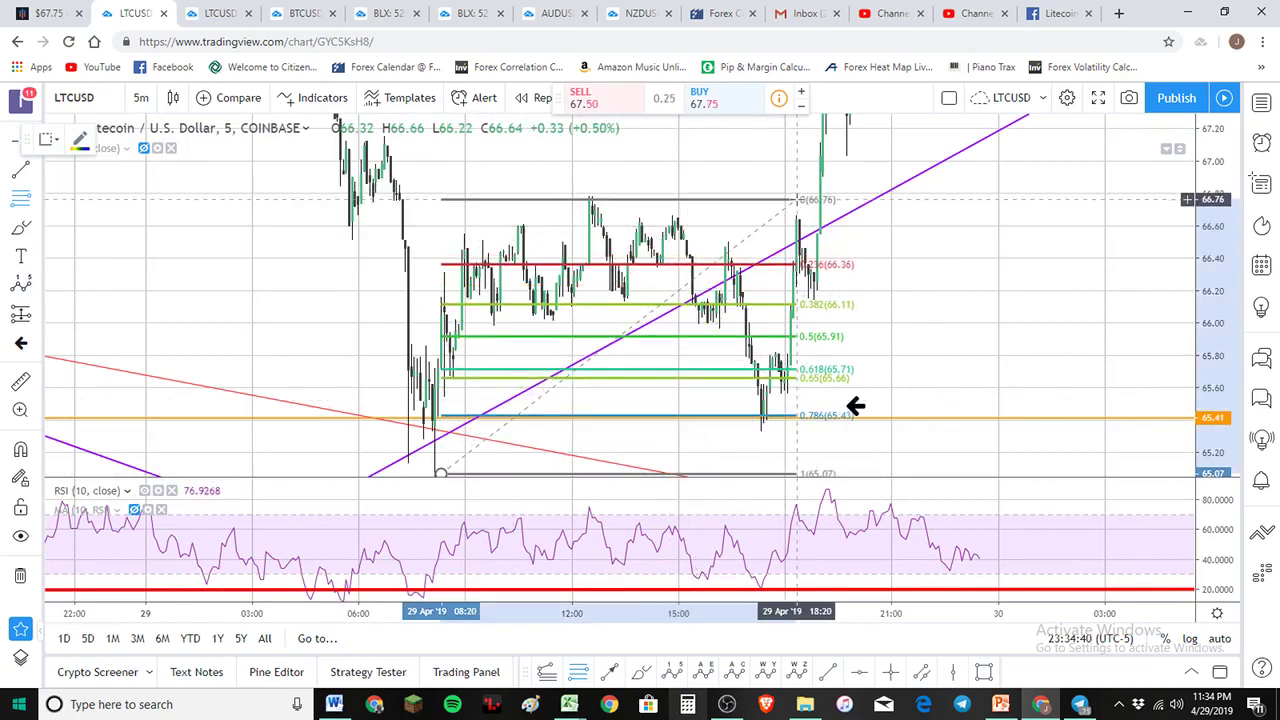
{"action": "left_click", "coordinate": [797, 200]}
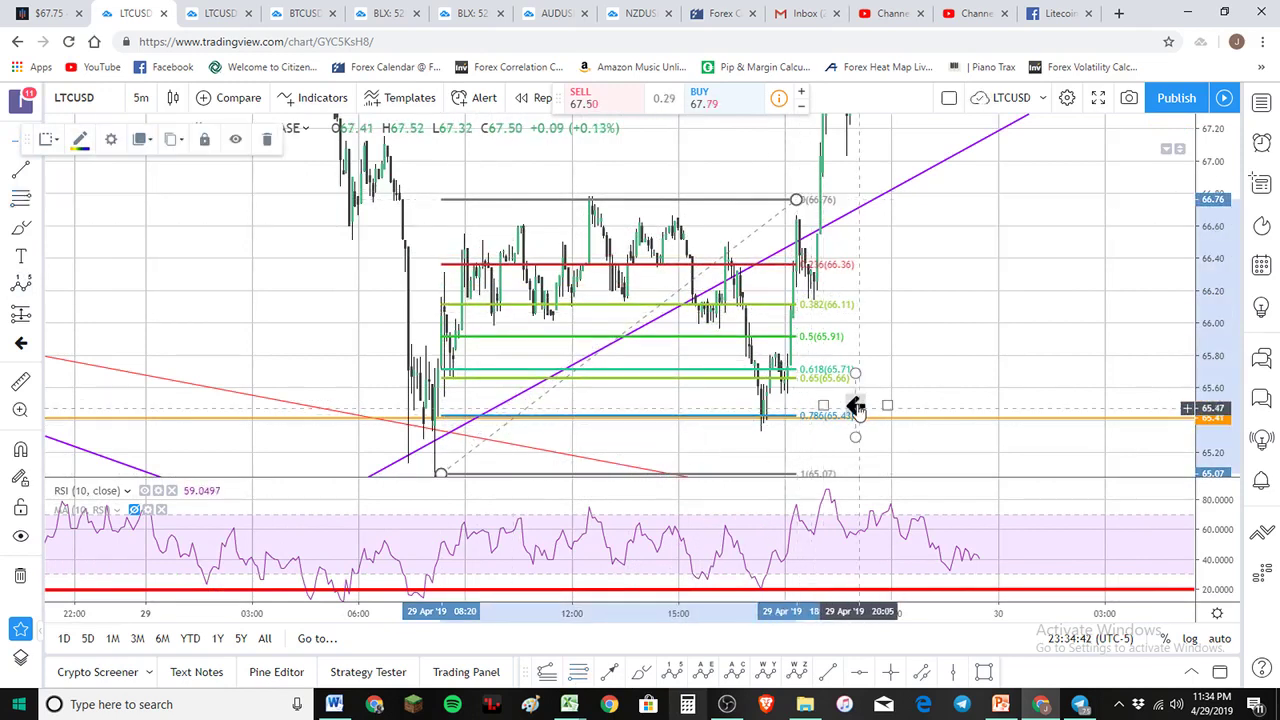
{"action": "left_click_drag", "start_coordinate": [857, 409], "coordinate": [875, 423]}
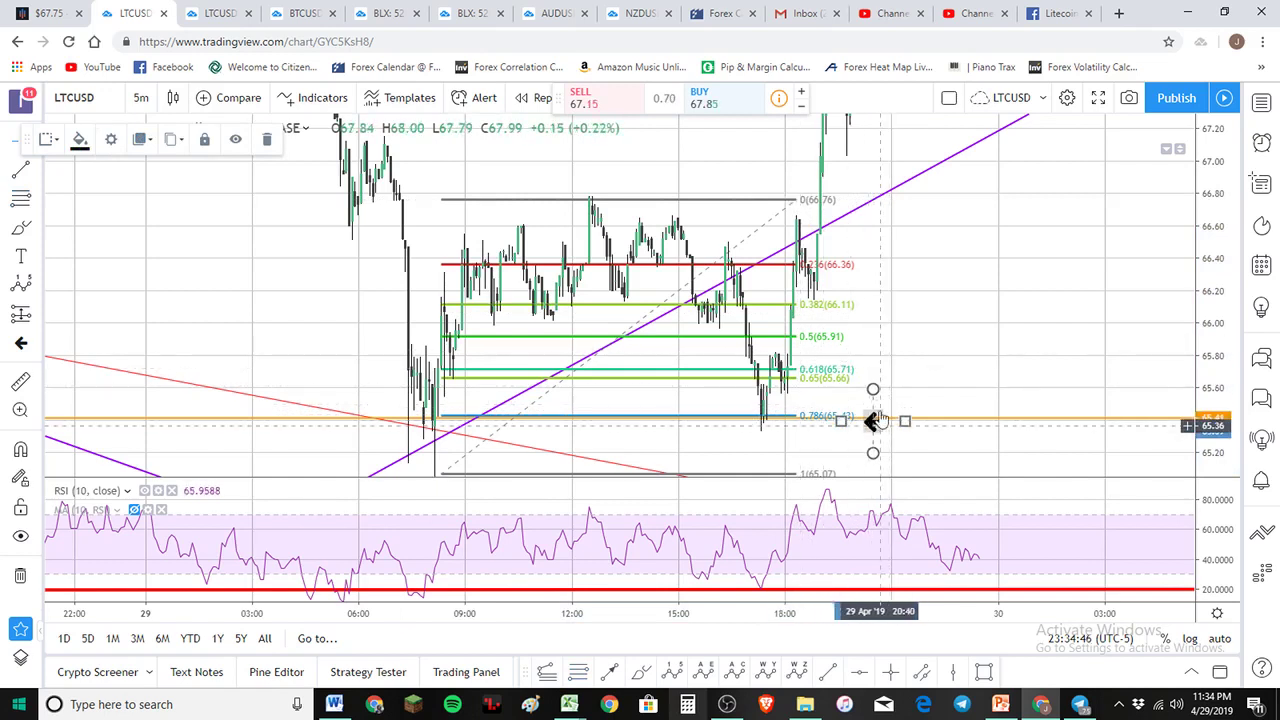
{"action": "left_click_drag", "start_coordinate": [877, 421], "coordinate": [876, 370]}
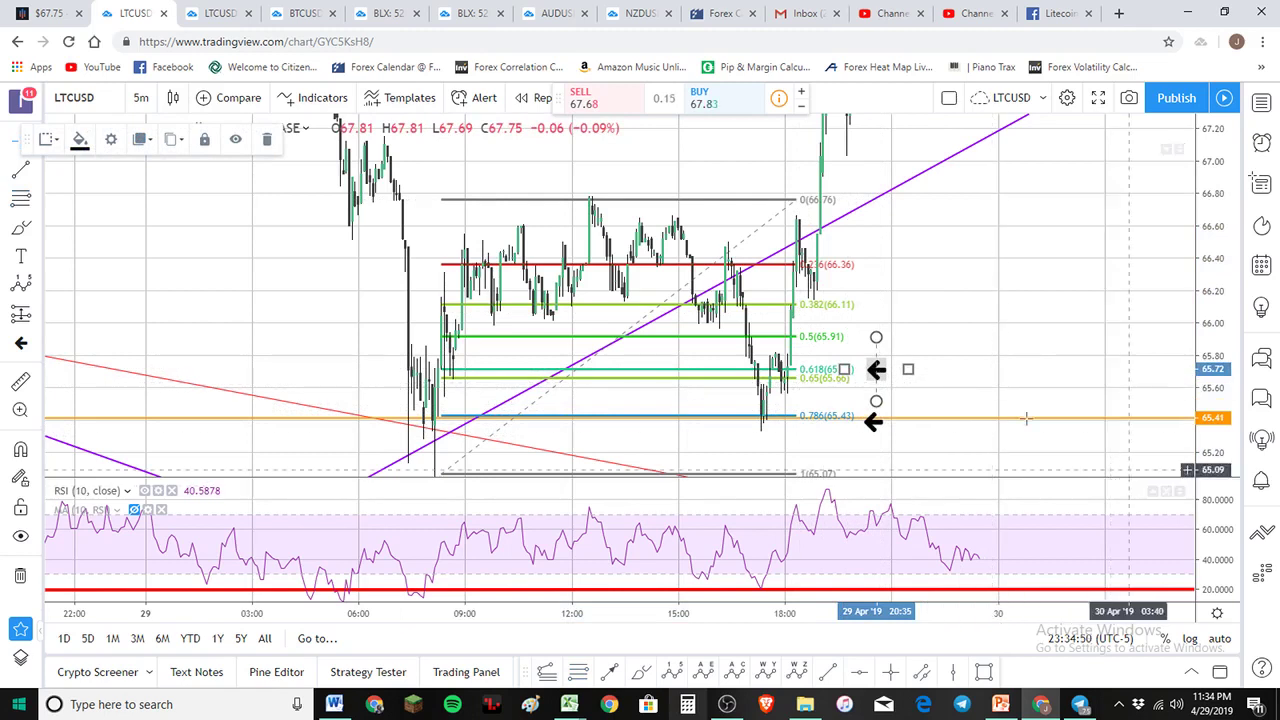
{"action": "left_click_drag", "start_coordinate": [880, 383], "coordinate": [874, 347]}
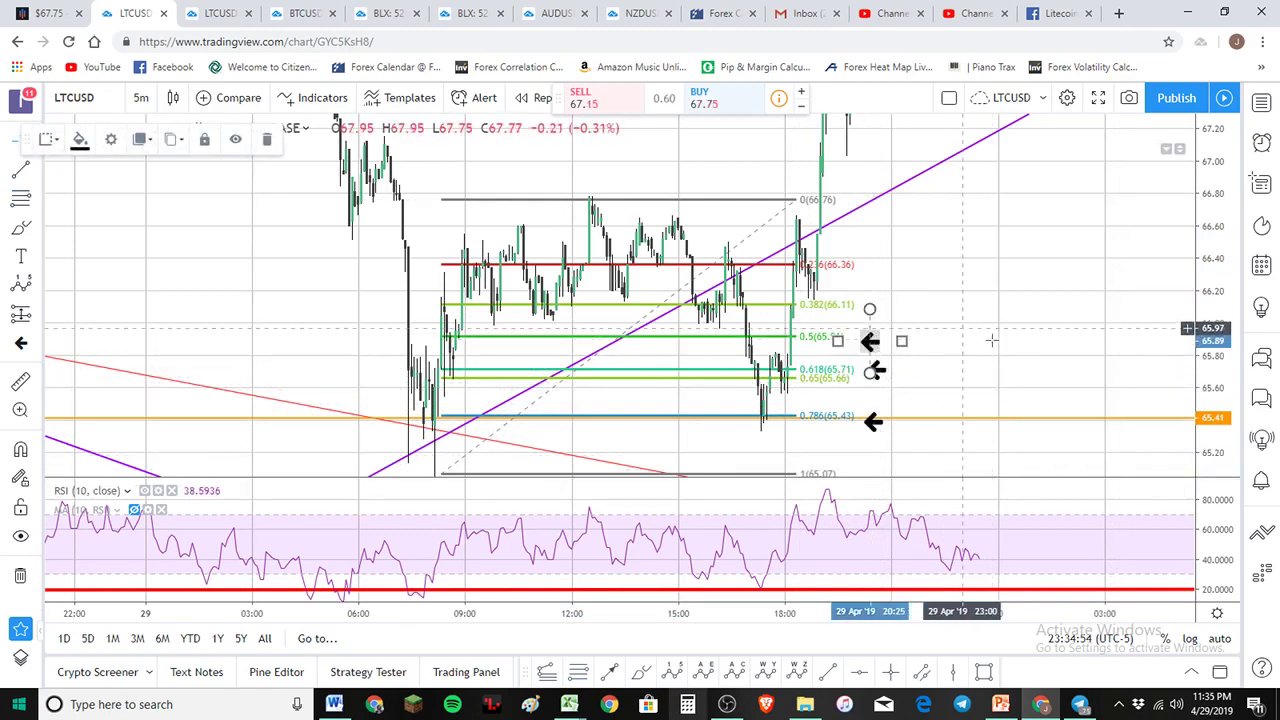
Step: Delete the Fibonacci retracement, keeping the three arrows
{"action": "scroll", "coordinate": [951, 336], "scroll_direction": "down", "scroll_amount": 3}
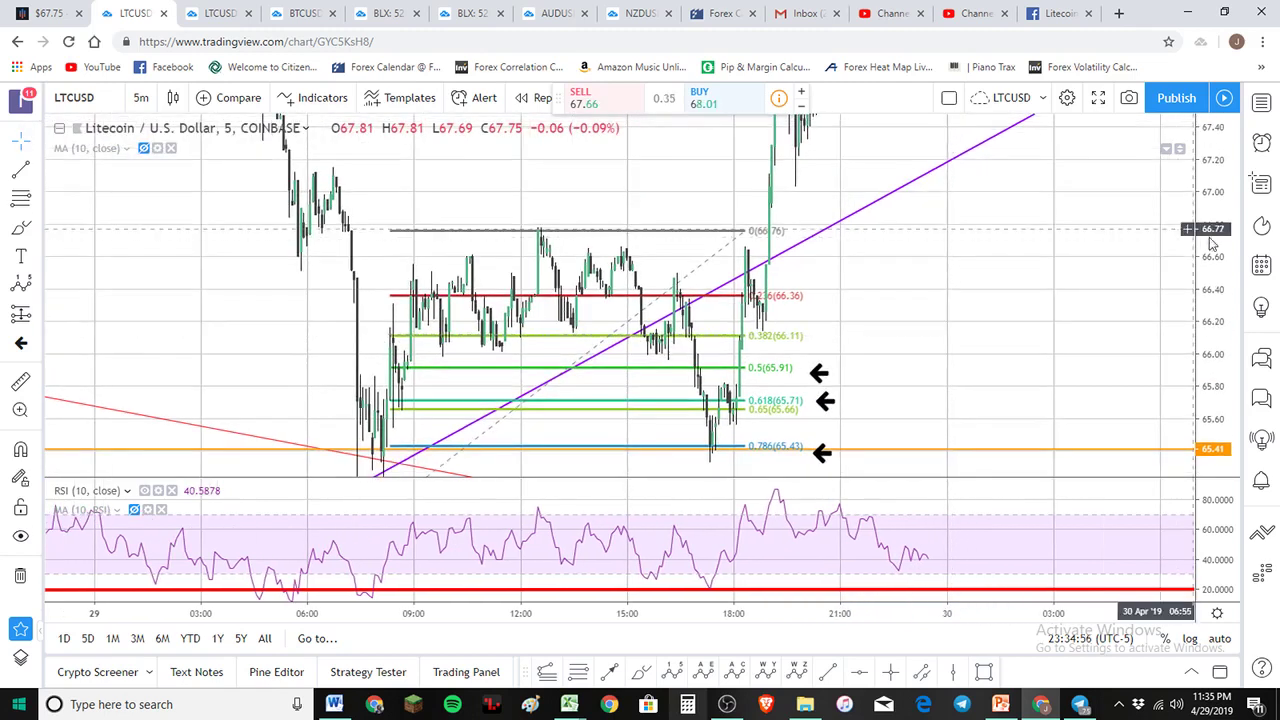
{"action": "scroll", "coordinate": [1190, 310], "scroll_direction": "down", "scroll_amount": 2}
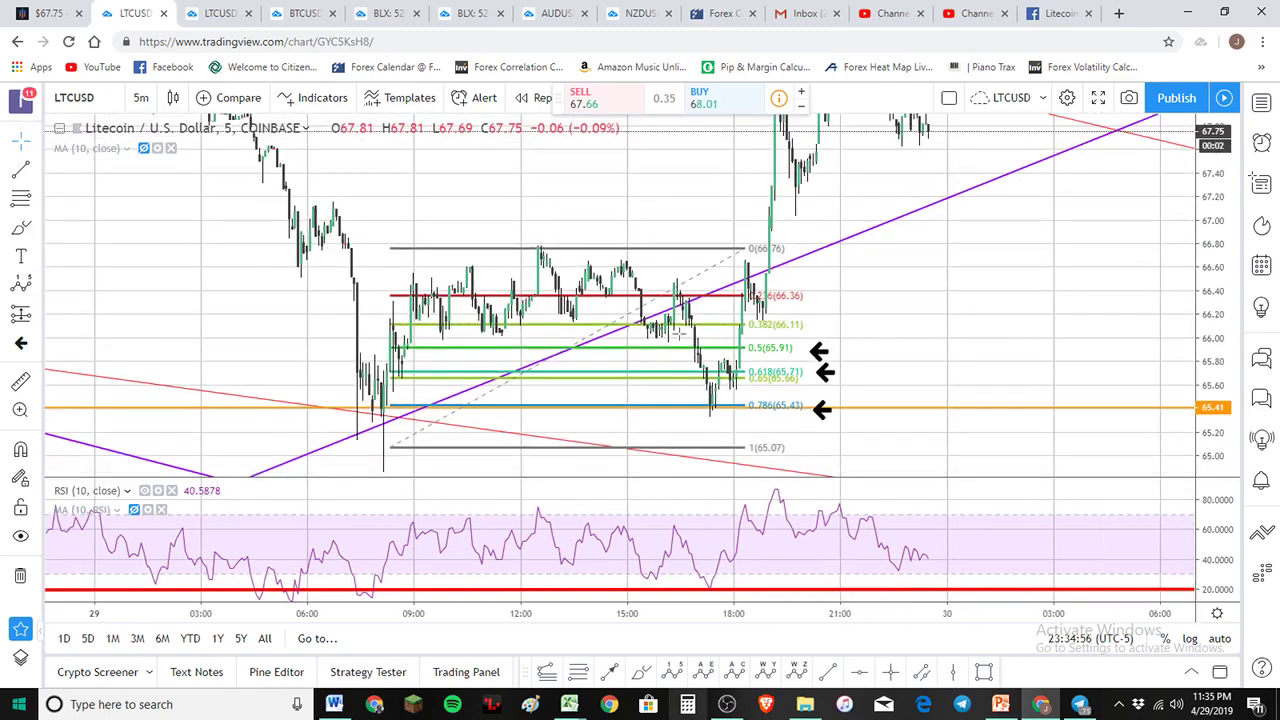
{"action": "left_click", "coordinate": [688, 247]}
{"action": "key", "text": "Delete"}
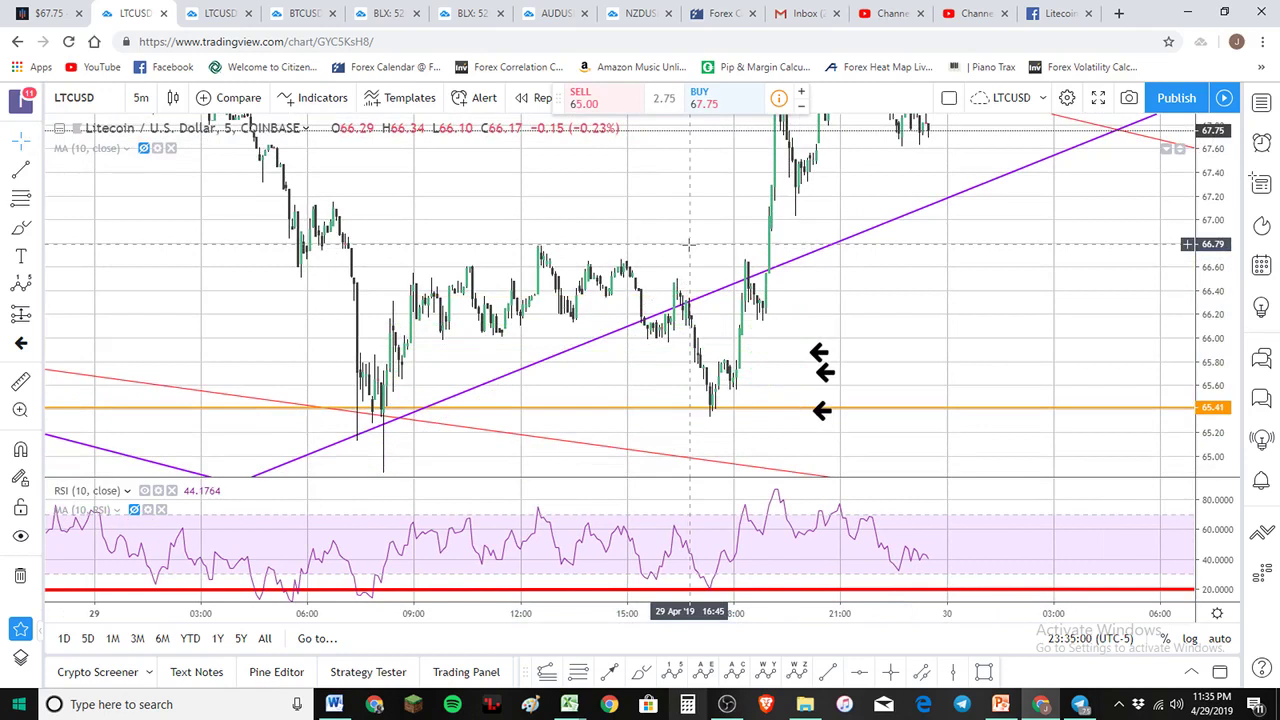
{"action": "scroll", "coordinate": [817, 328], "scroll_direction": "down", "scroll_amount": 1}
Step: Move the top arrow down and rescale the chart to show the 69.21 and 65.41 levels
{"action": "left_click", "coordinate": [859, 352]}
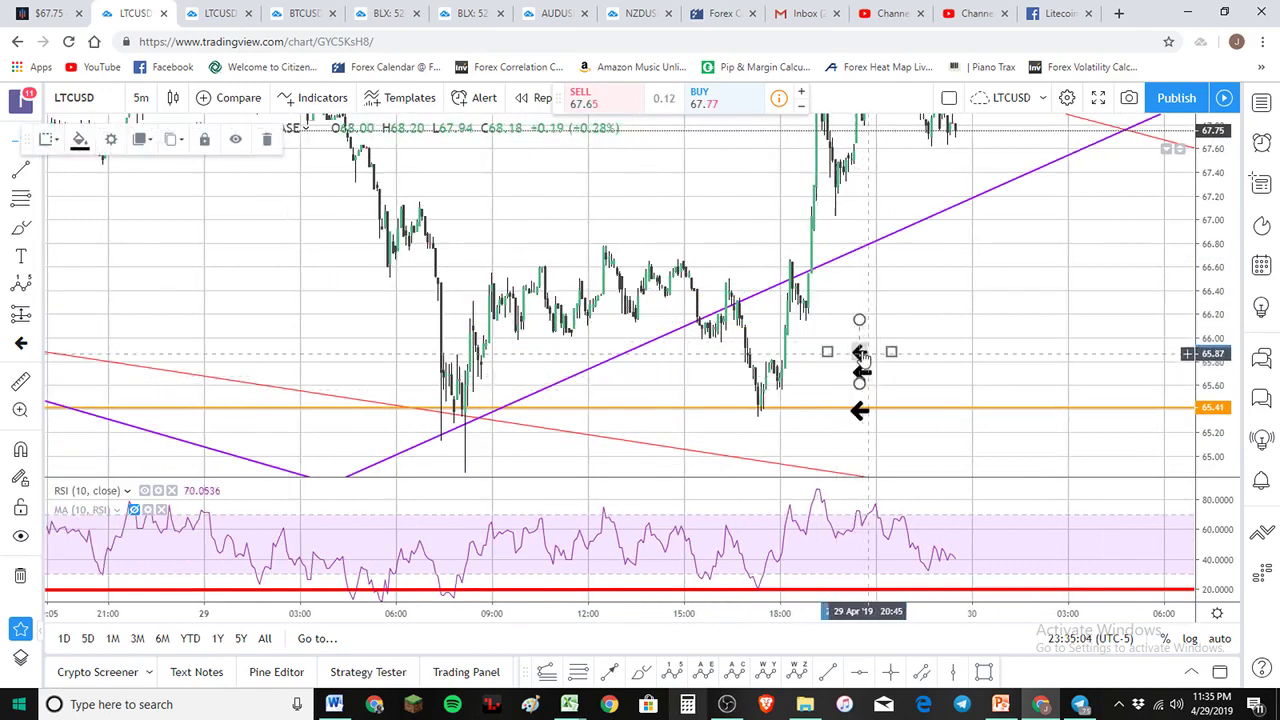
{"action": "mouse_move", "coordinate": [861, 355]}
{"action": "left_mouse_down"}
{"action": "mouse_move", "coordinate": [876, 420]}
{"action": "mouse_move", "coordinate": [858, 412]}
{"action": "left_mouse_up"}
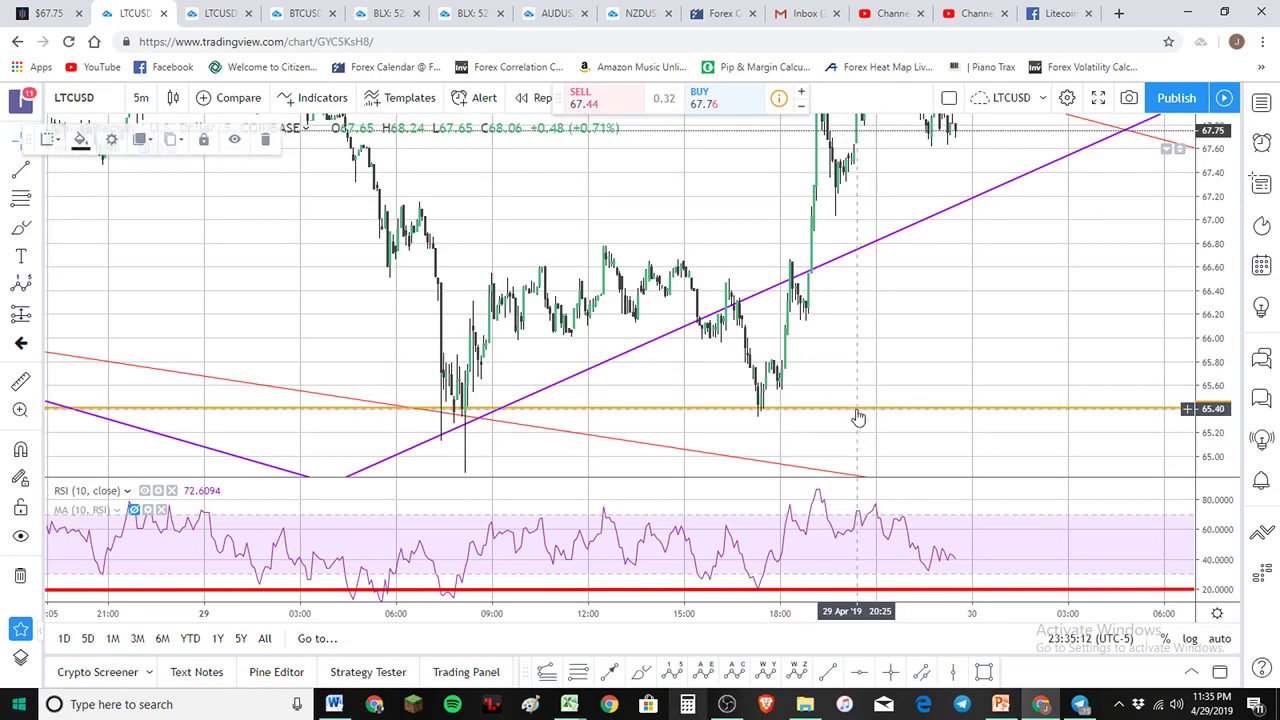
{"action": "scroll", "coordinate": [960, 271], "scroll_direction": "down", "scroll_amount": 5}
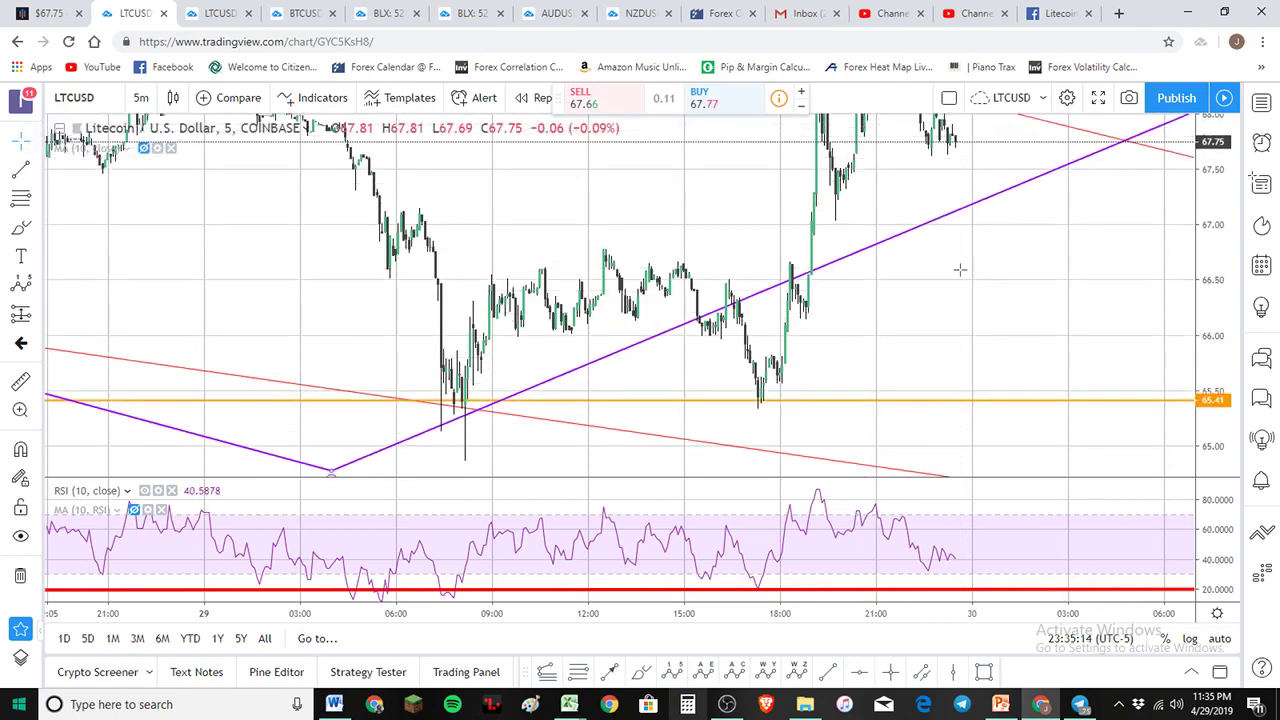
{"action": "left_click_drag", "start_coordinate": [924, 309], "coordinate": [786, 380]}
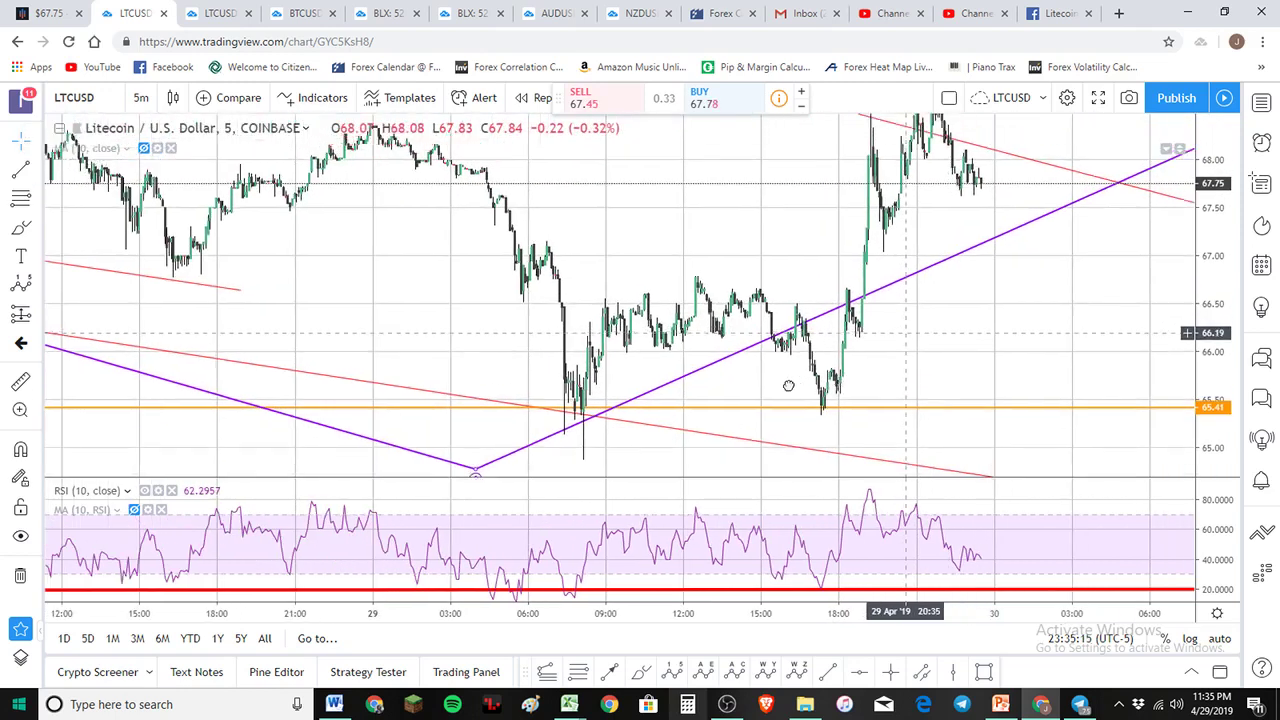
{"action": "left_click_drag", "start_coordinate": [1219, 280], "coordinate": [1219, 337]}
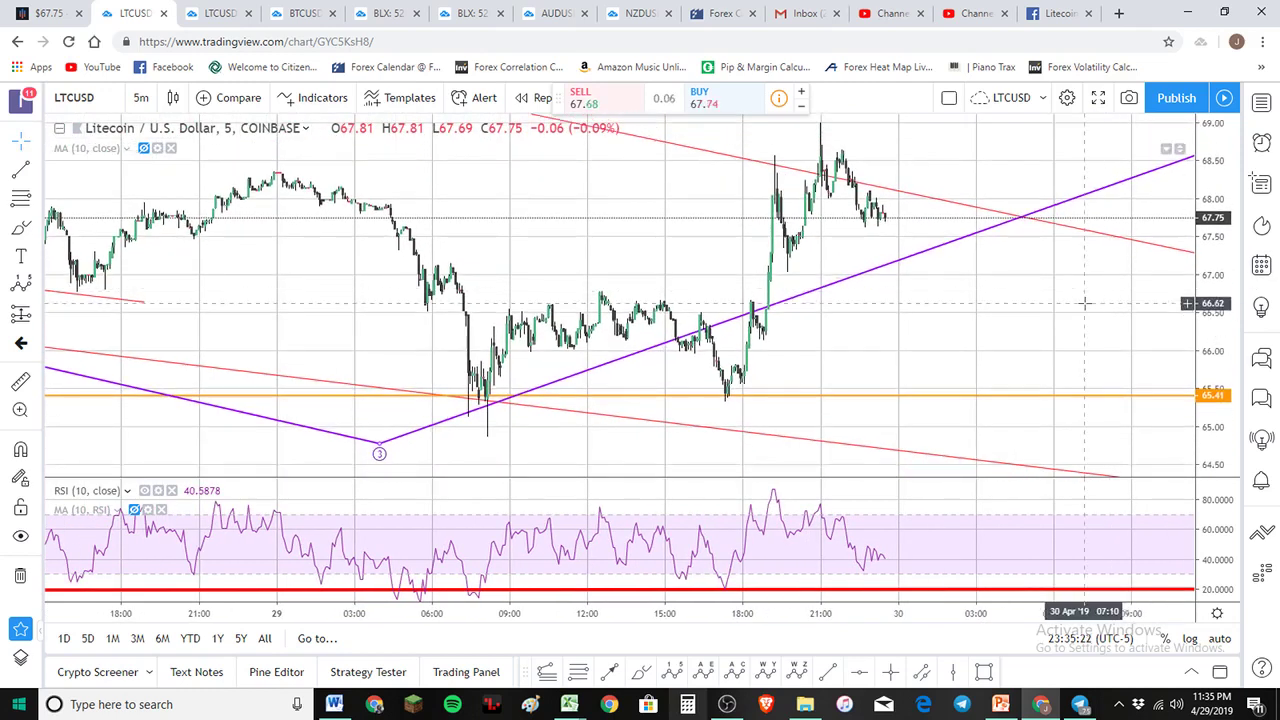
{"action": "left_click_drag", "start_coordinate": [963, 360], "coordinate": [926, 374]}
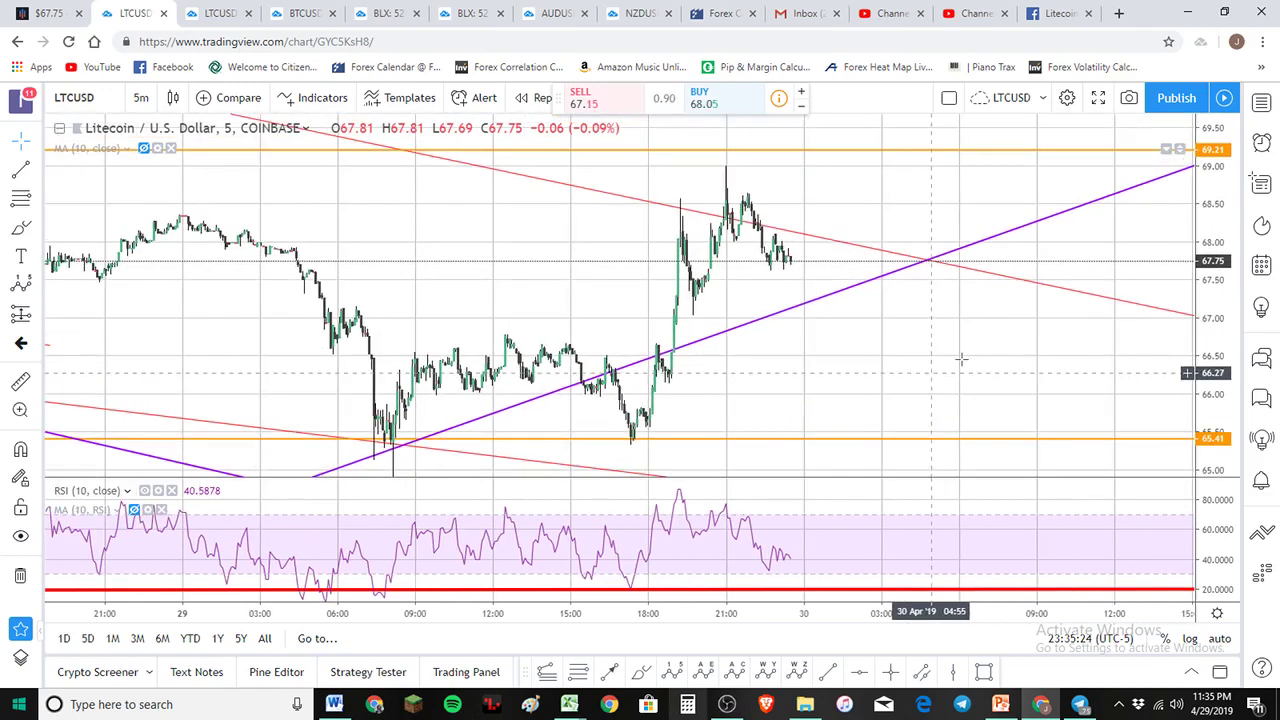
{"action": "scroll", "coordinate": [1216, 226], "scroll_direction": "down", "scroll_amount": 3}
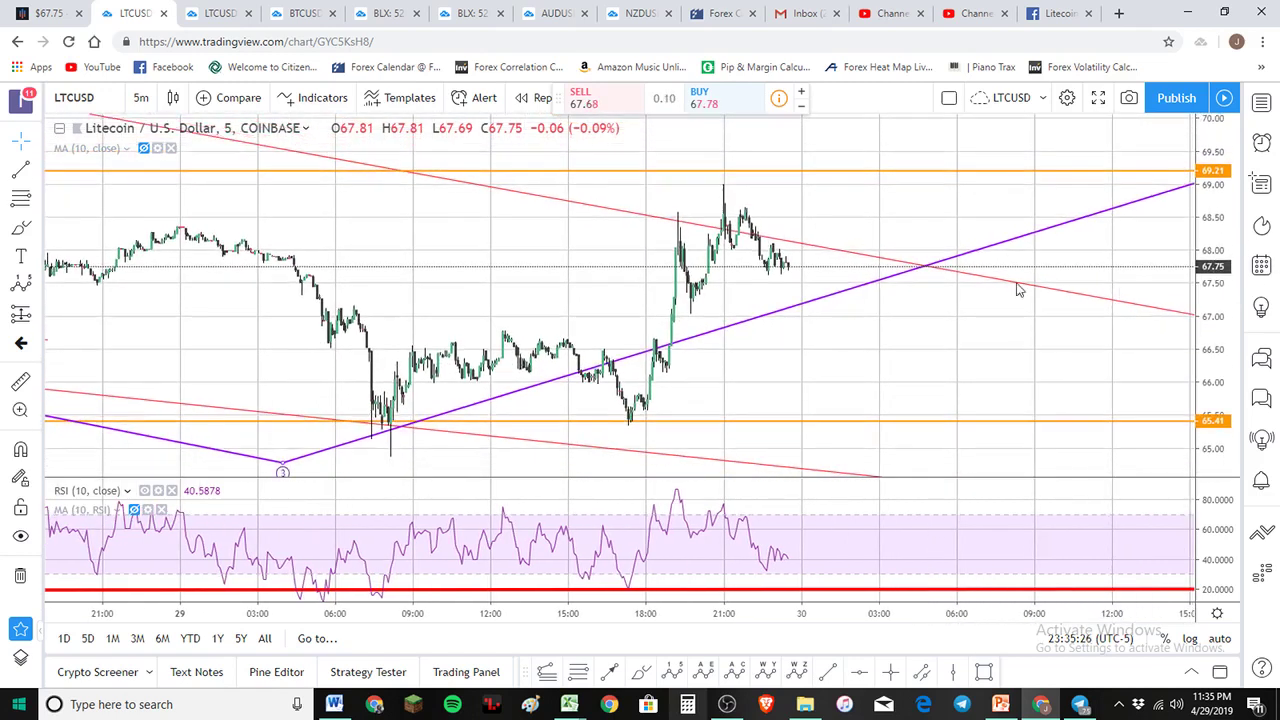
{"action": "scroll", "coordinate": [200, 220], "scroll_direction": "down", "scroll_amount": 1}
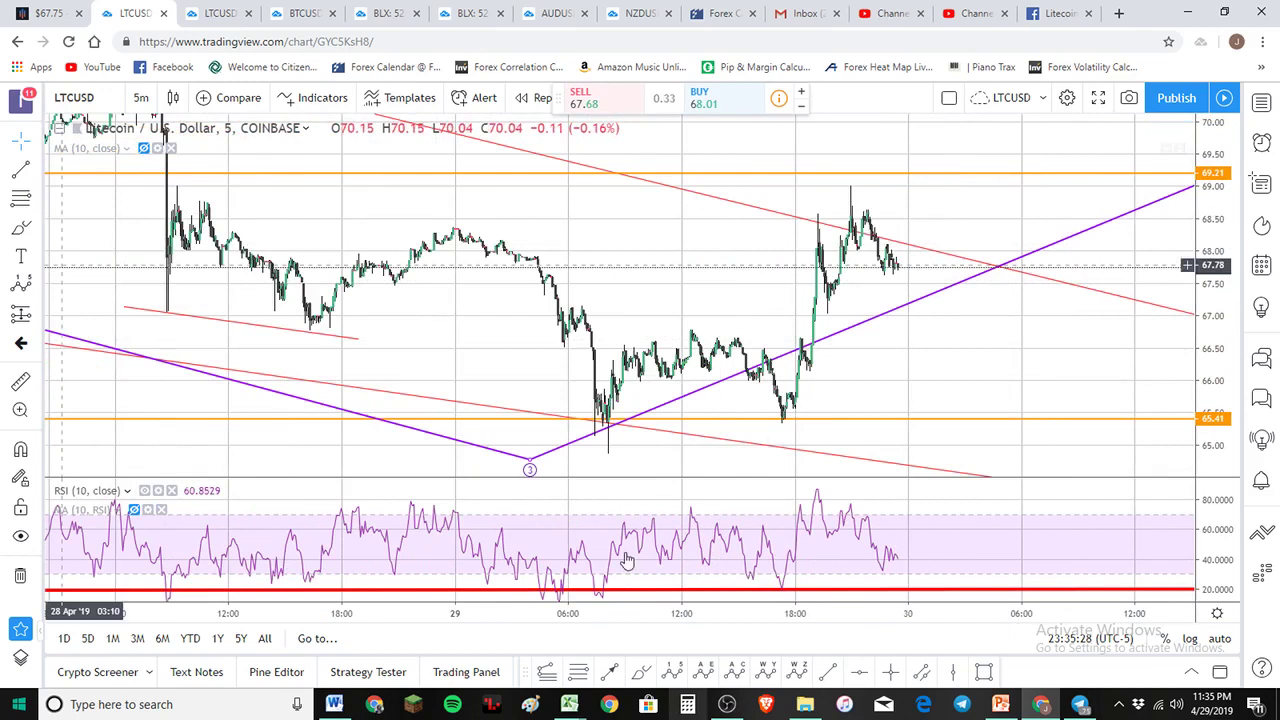
Step: Draw a Fib extension 64.91 → 66.75 → 65.47, projecting 1.618 at 68.45, then delete it
{"action": "left_click", "coordinate": [604, 452], "text": "shift"}
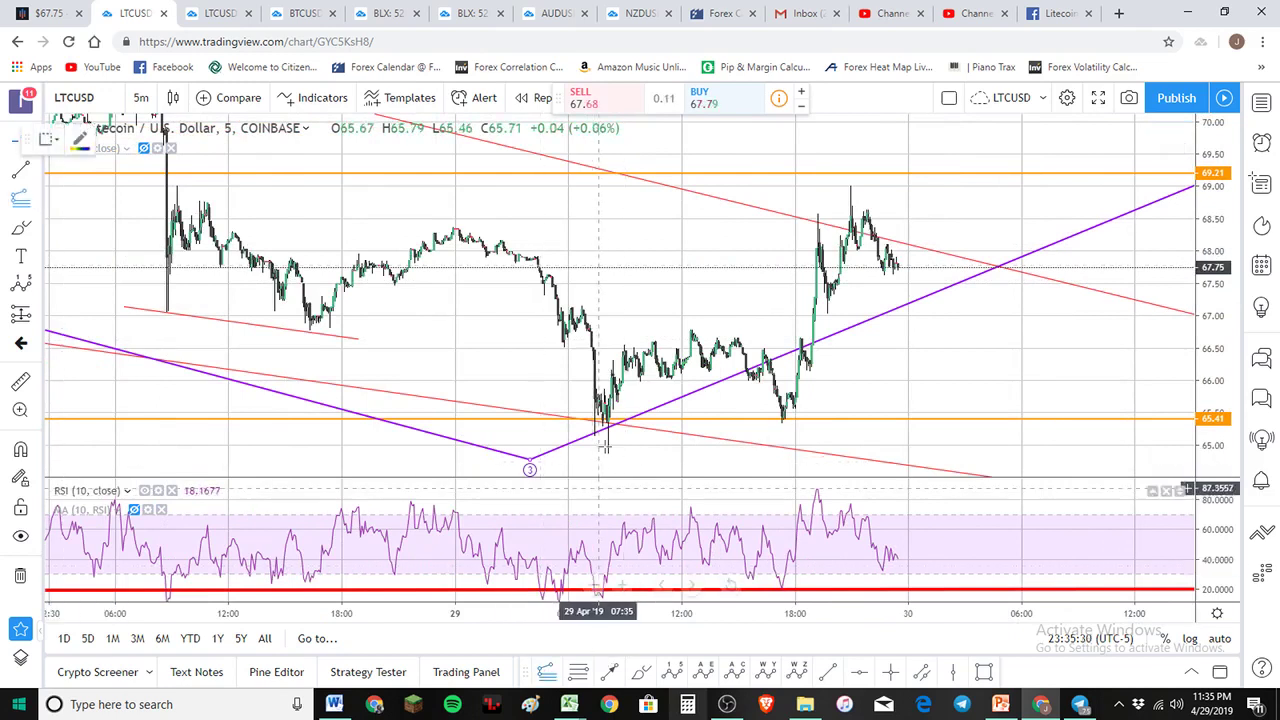
{"action": "left_click", "coordinate": [682, 331]}
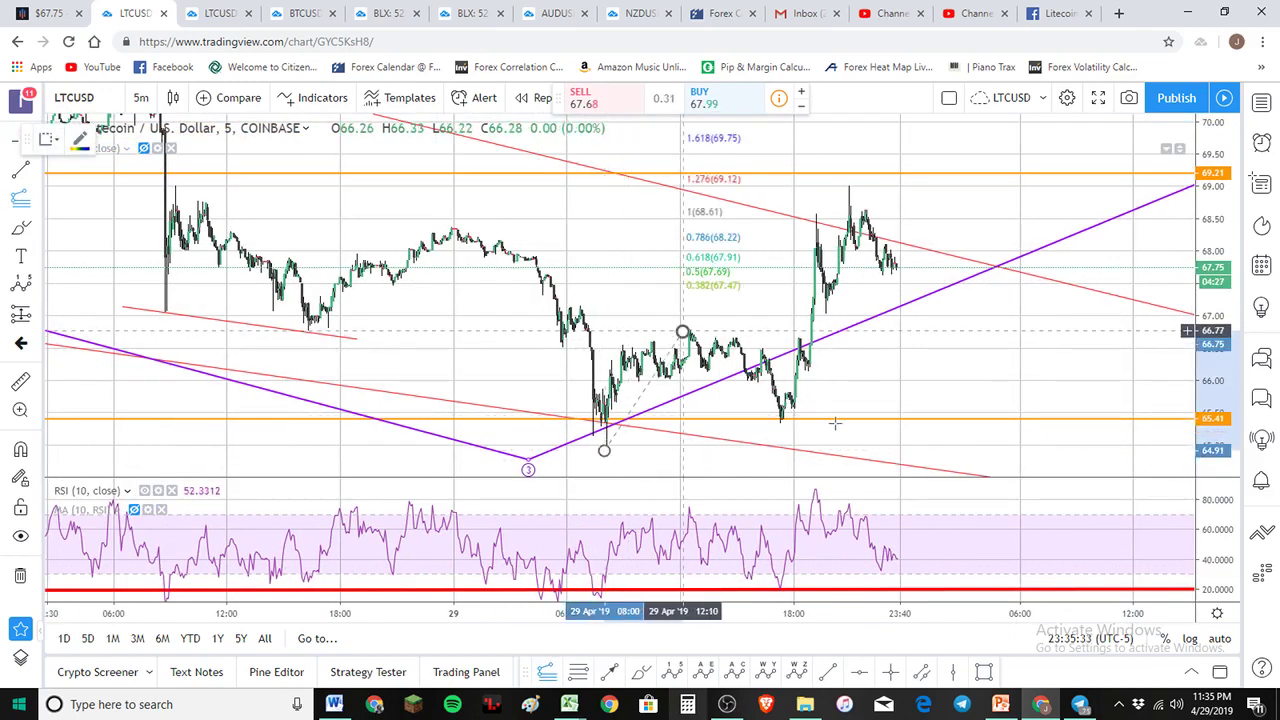
{"action": "left_click", "coordinate": [885, 413]}
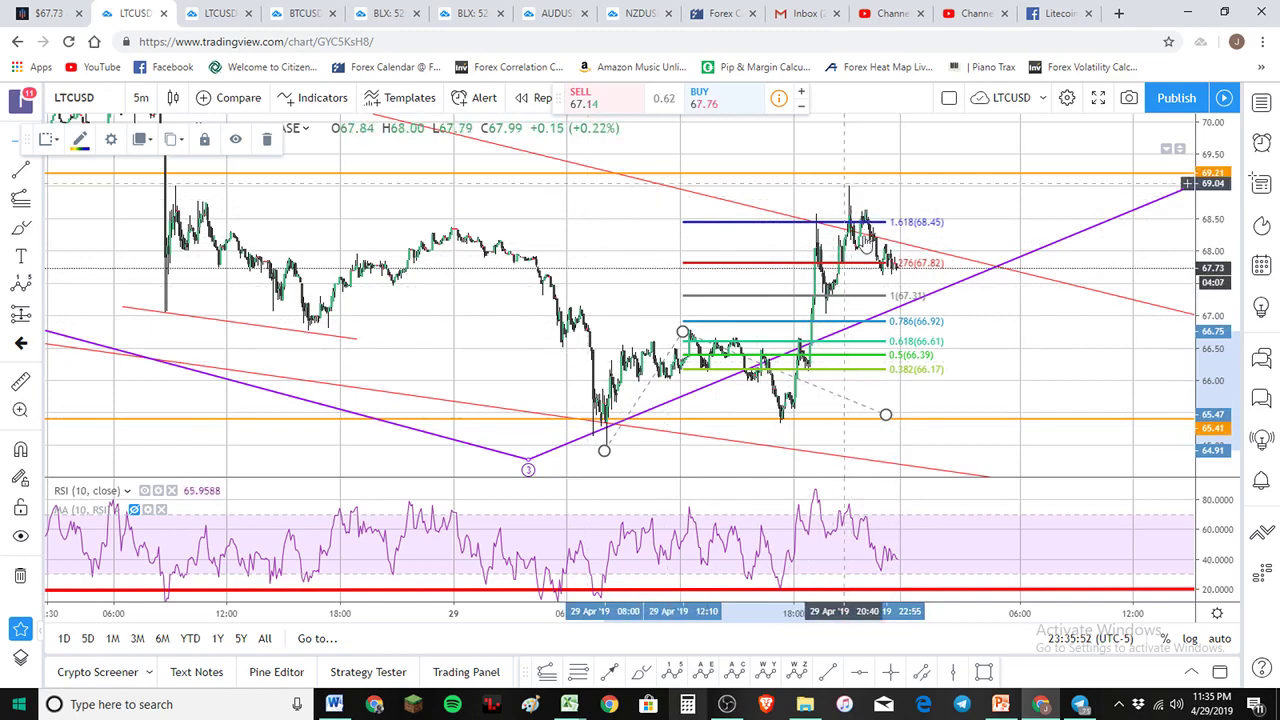
{"action": "scroll", "coordinate": [940, 305], "scroll_direction": "up", "scroll_amount": 2}
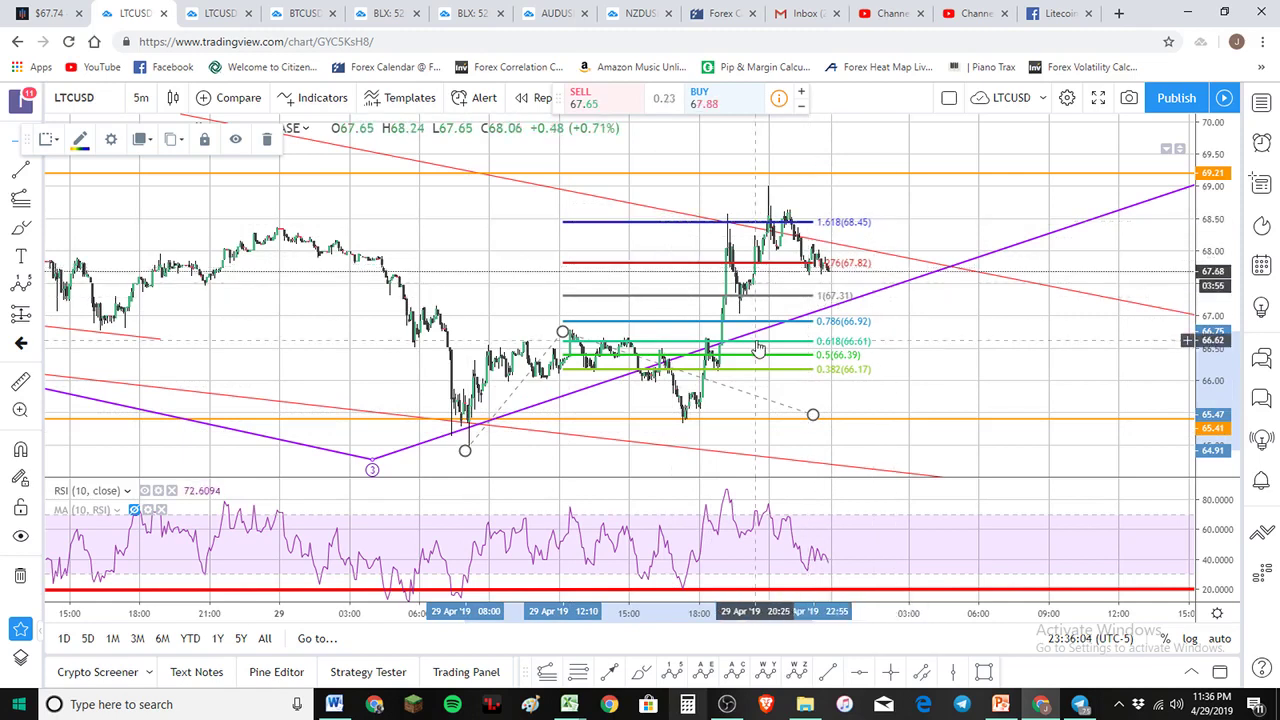
{"action": "key", "text": "Delete"}
Step: Switch LTCUSD to 1-hour candles and zoom in on the last few days
{"action": "scroll", "coordinate": [768, 358], "scroll_direction": "down", "scroll_amount": 1}
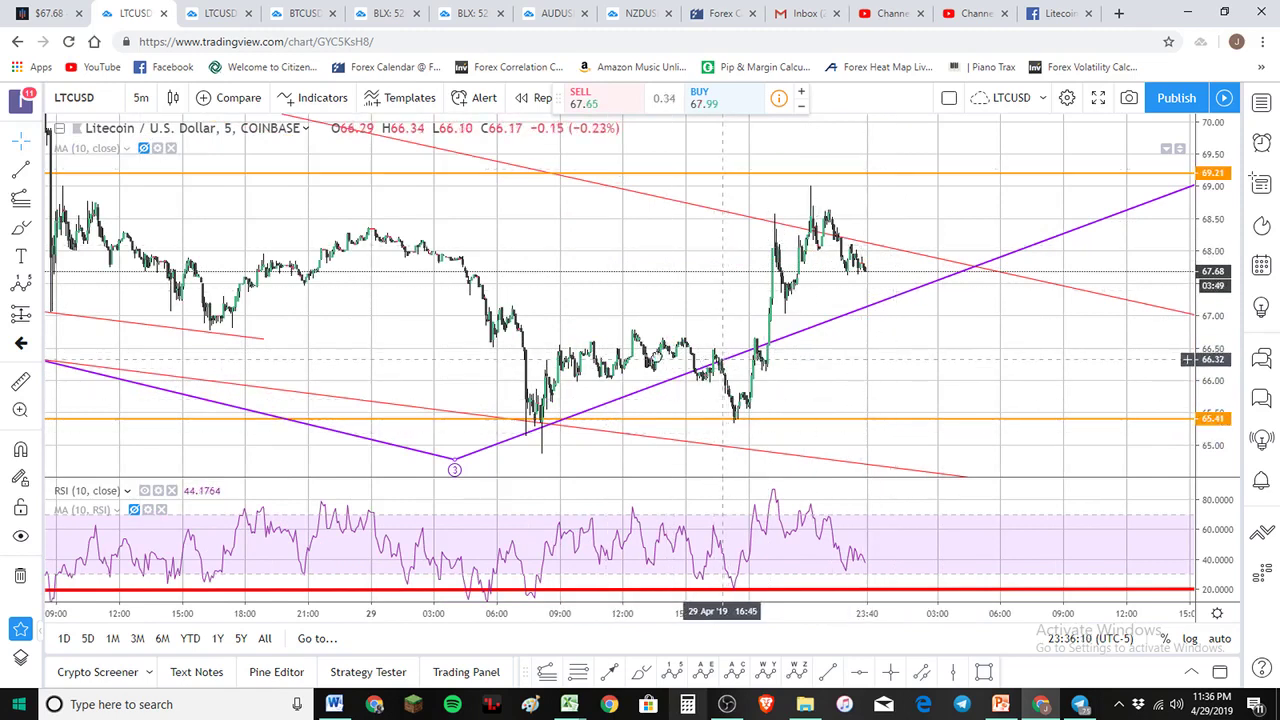
{"action": "left_click_drag", "start_coordinate": [487, 166], "coordinate": [431, 181]}
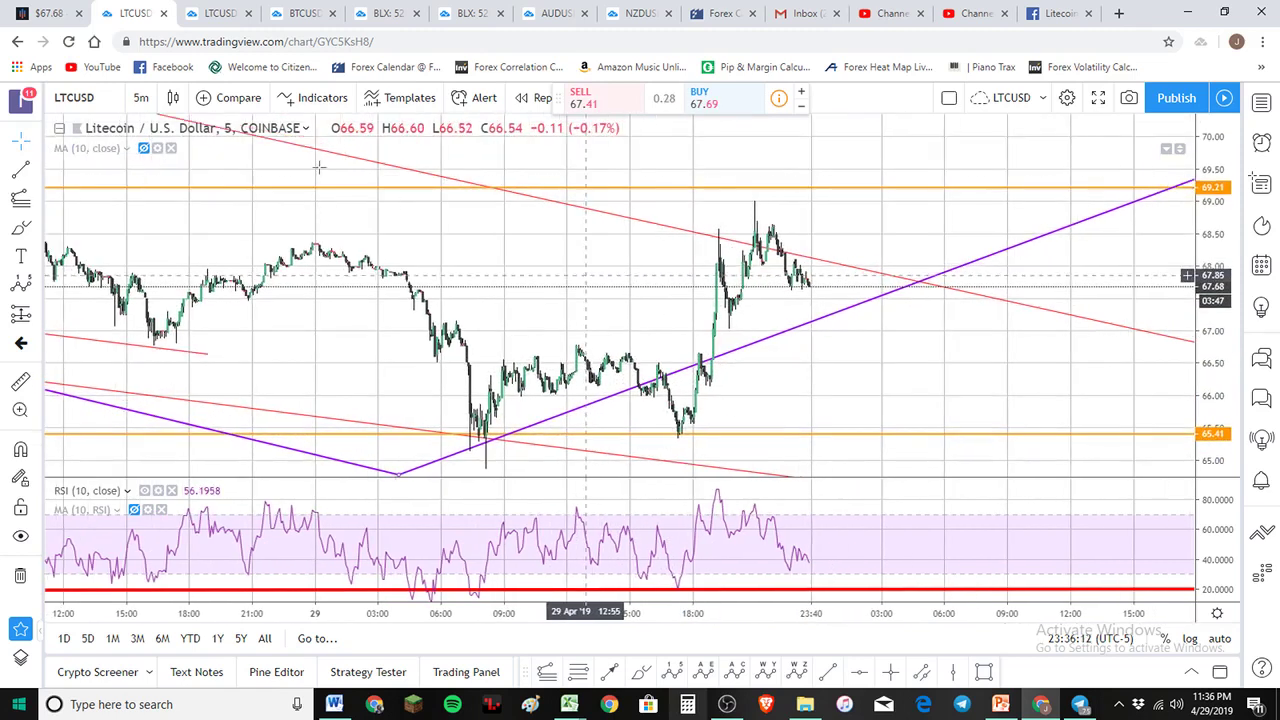
{"action": "left_click", "coordinate": [141, 98]}
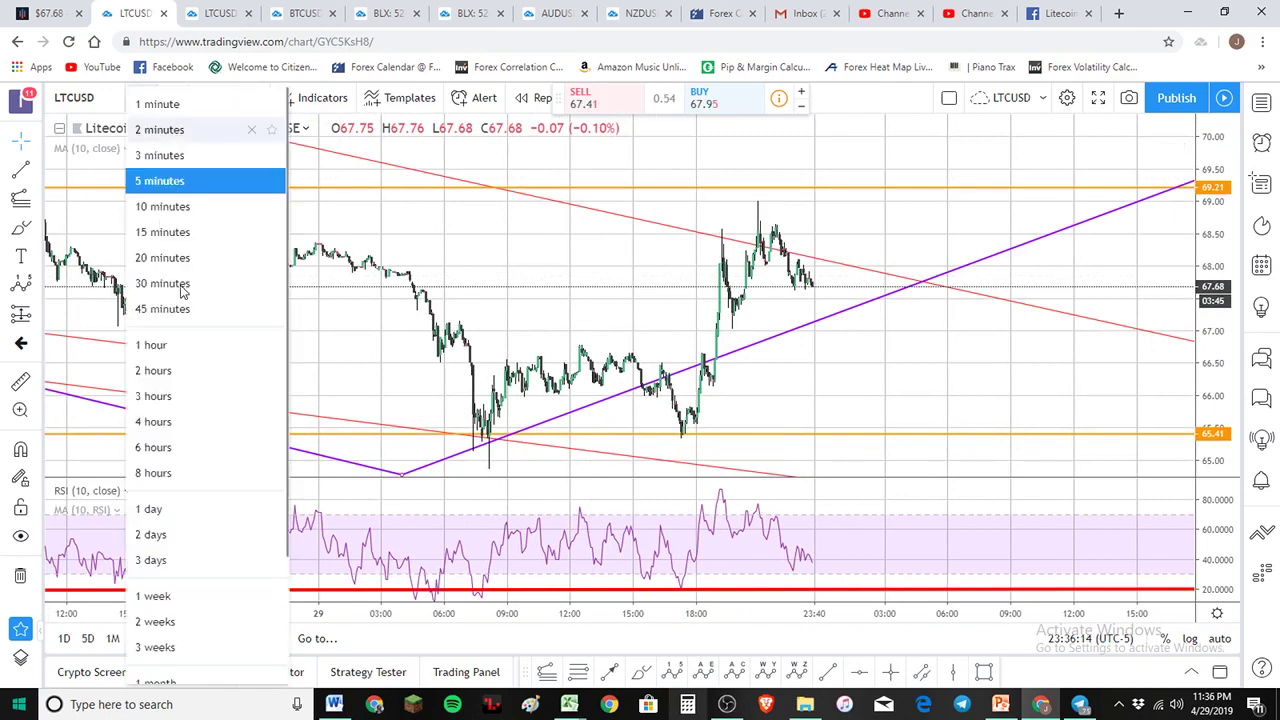
{"action": "left_click", "coordinate": [169, 346]}
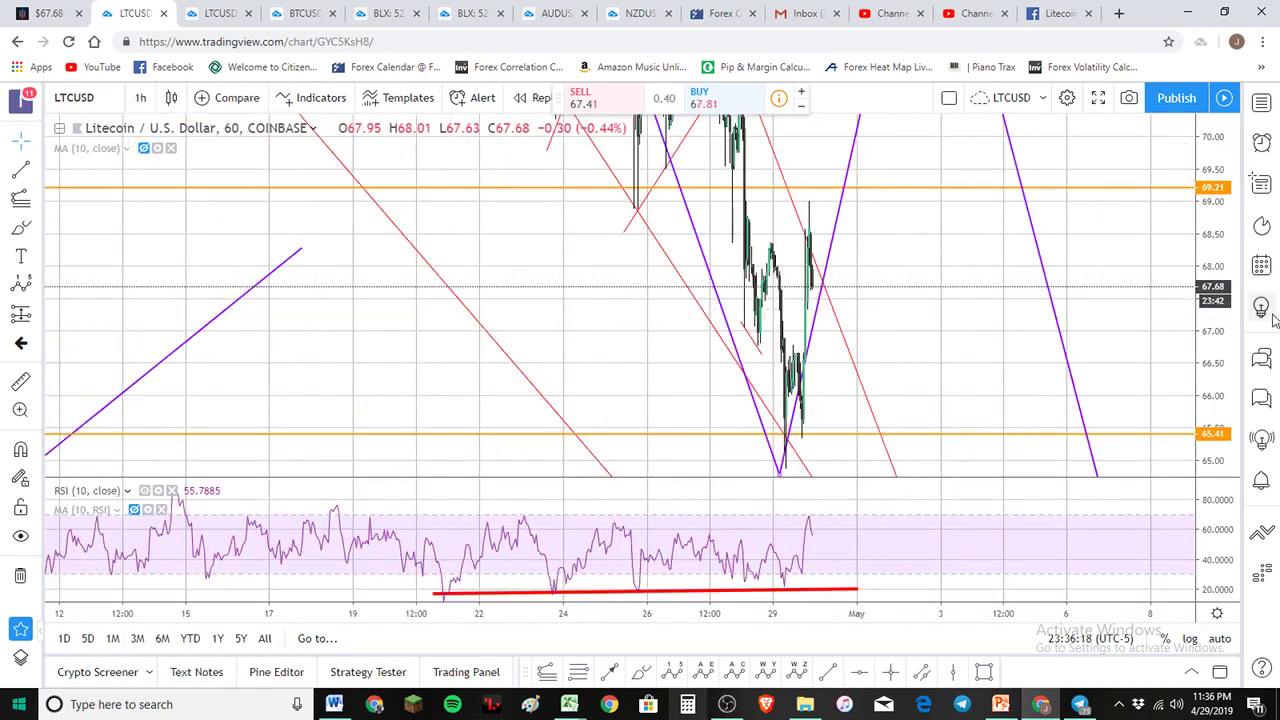
{"action": "scroll", "coordinate": [1060, 310], "scroll_direction": "up", "scroll_amount": 3}
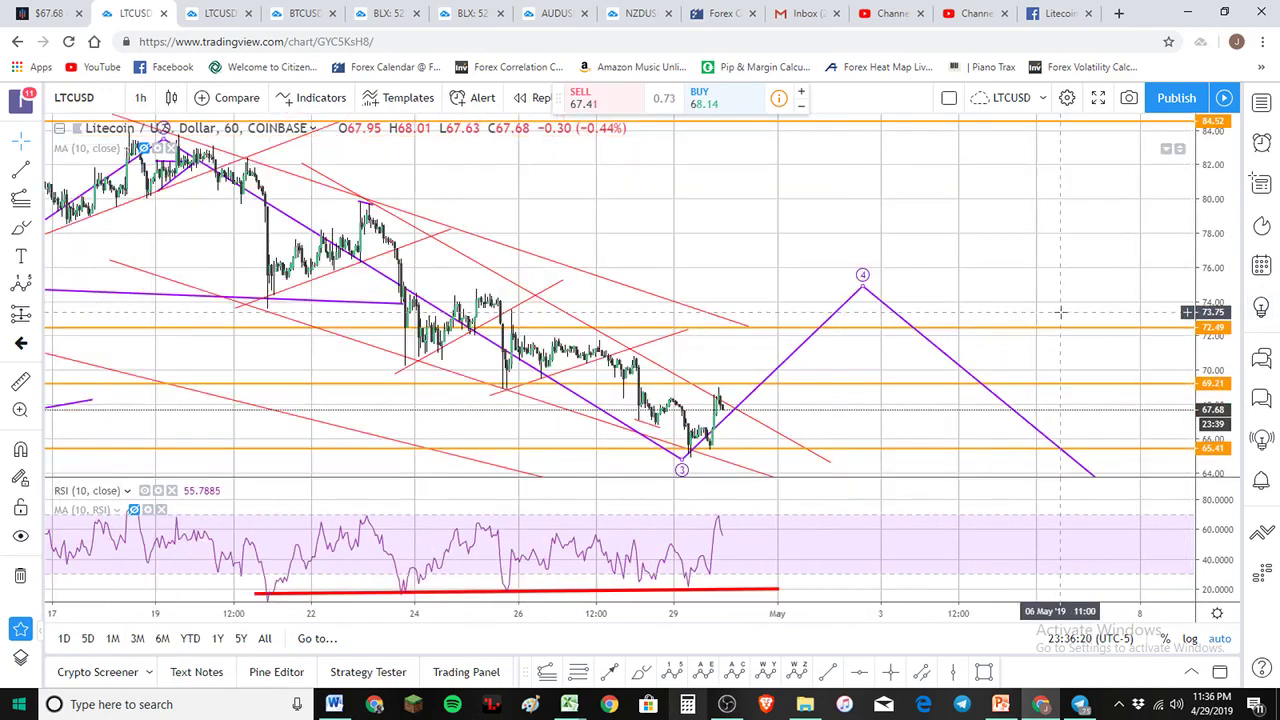
{"action": "scroll", "coordinate": [660, 358], "scroll_direction": "up", "scroll_amount": 1}
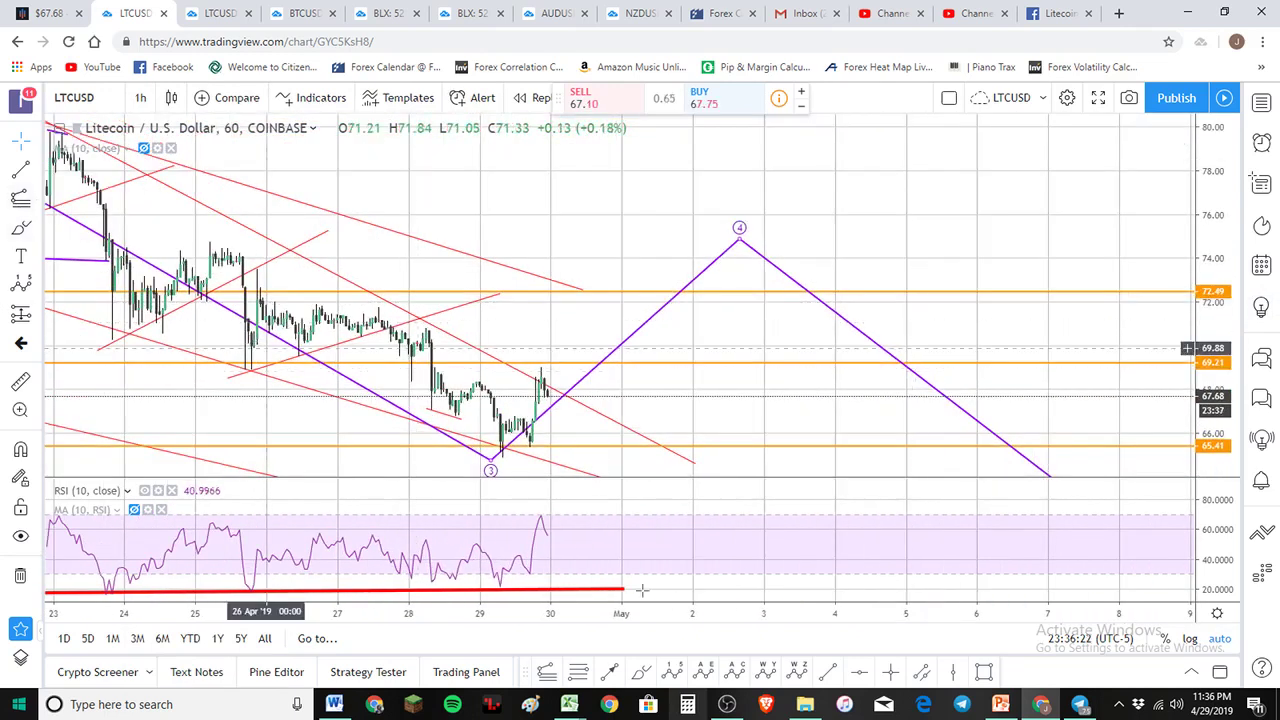
Step: Draw a small 1–5 Elliott impulse wave off the recent low
{"action": "left_click", "coordinate": [673, 671]}
{"action": "left_click", "coordinate": [503, 456]}
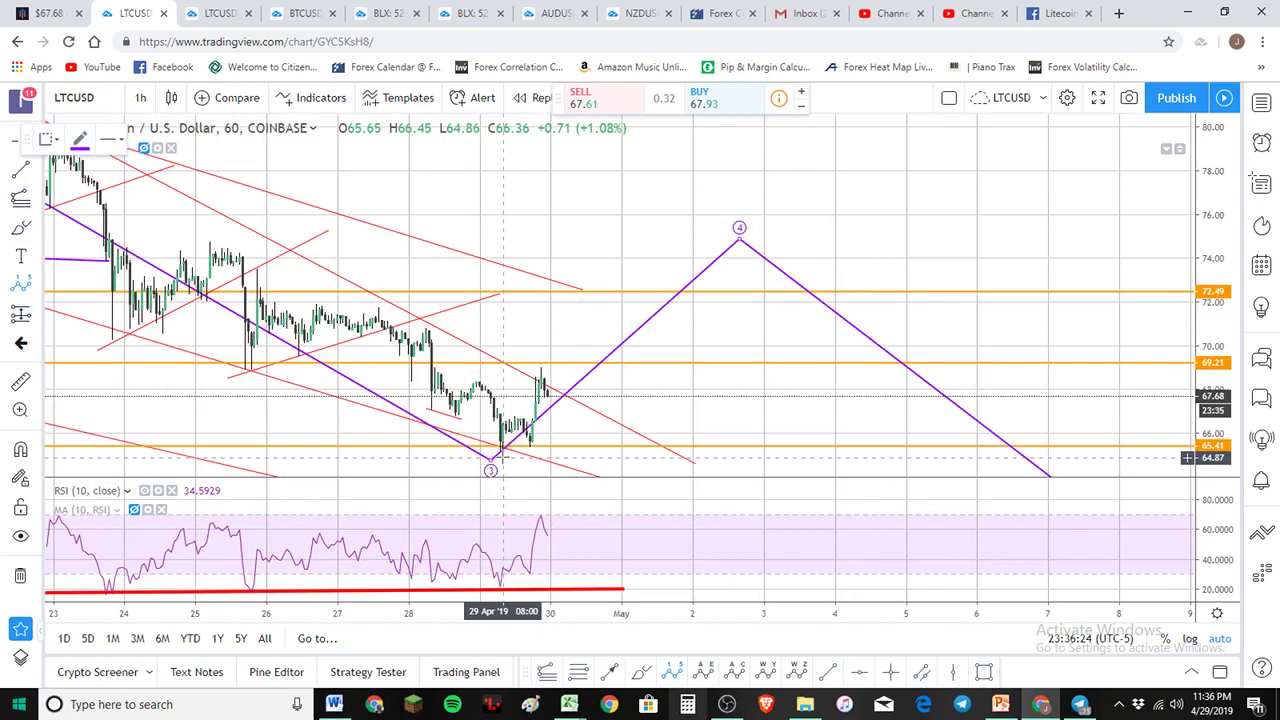
{"action": "left_click", "coordinate": [517, 412]}
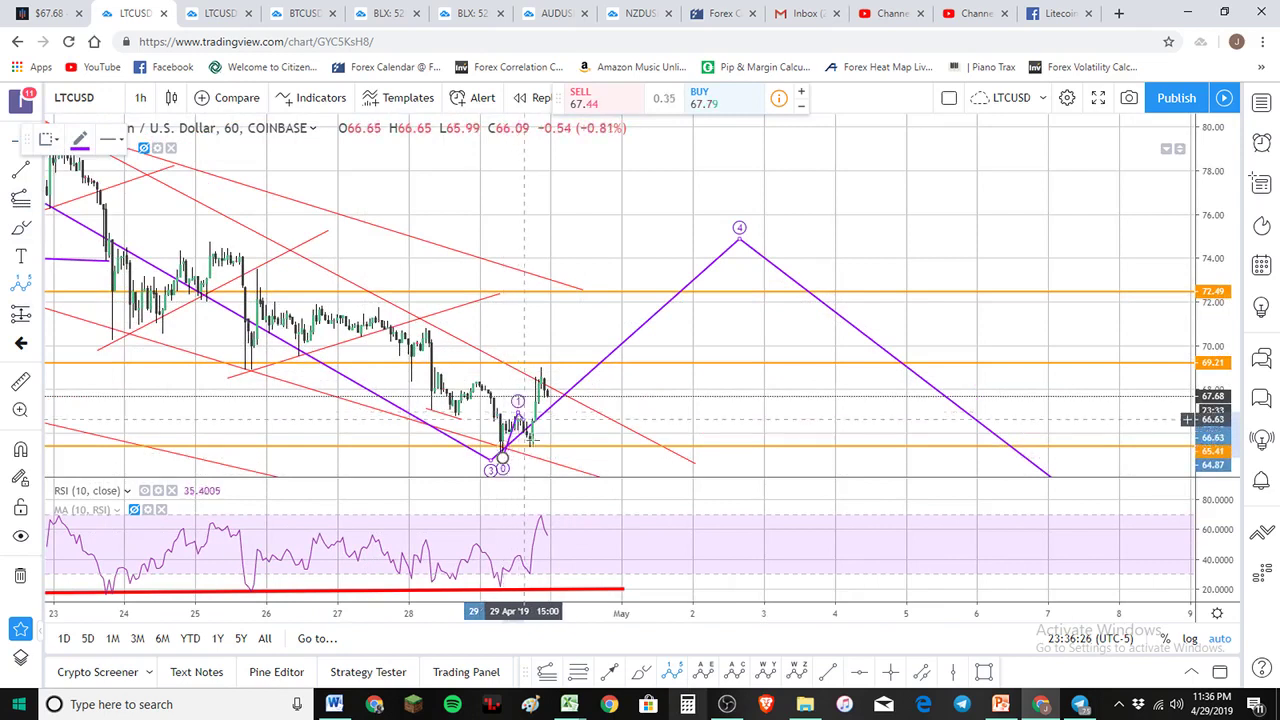
{"action": "left_click", "coordinate": [532, 439]}
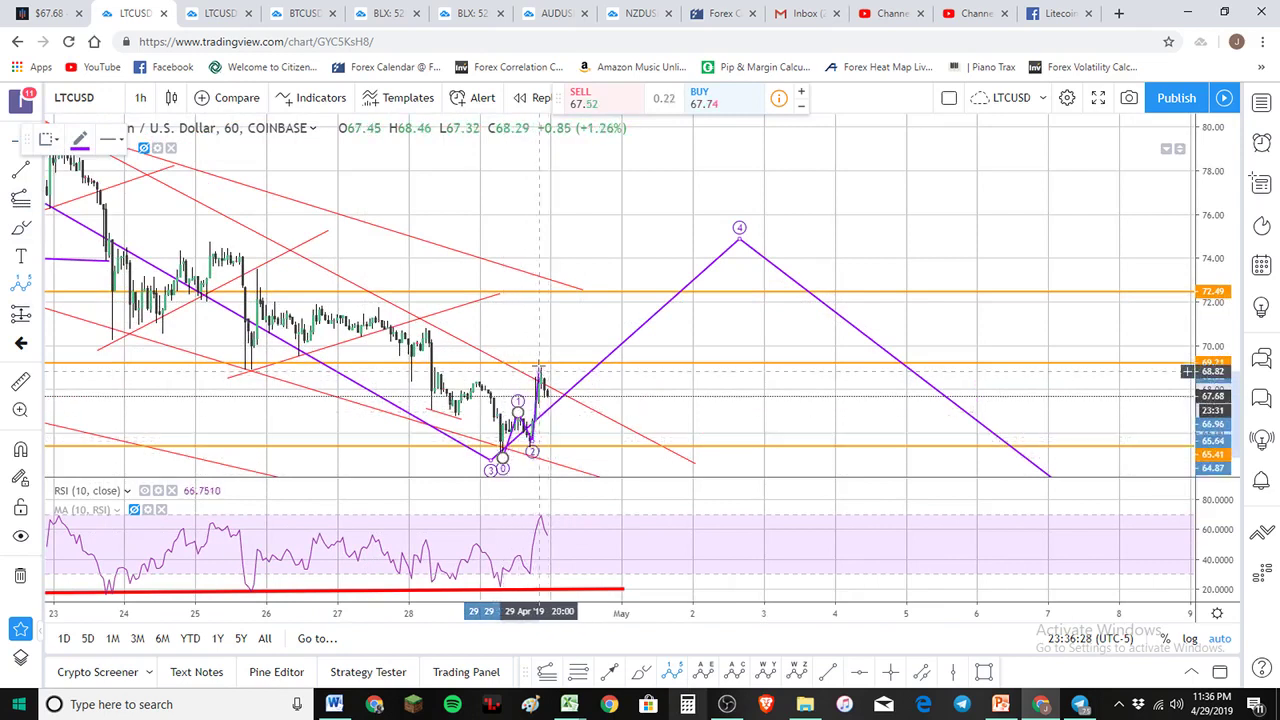
{"action": "left_click", "coordinate": [541, 365]}
{"action": "left_click", "coordinate": [549, 395]}
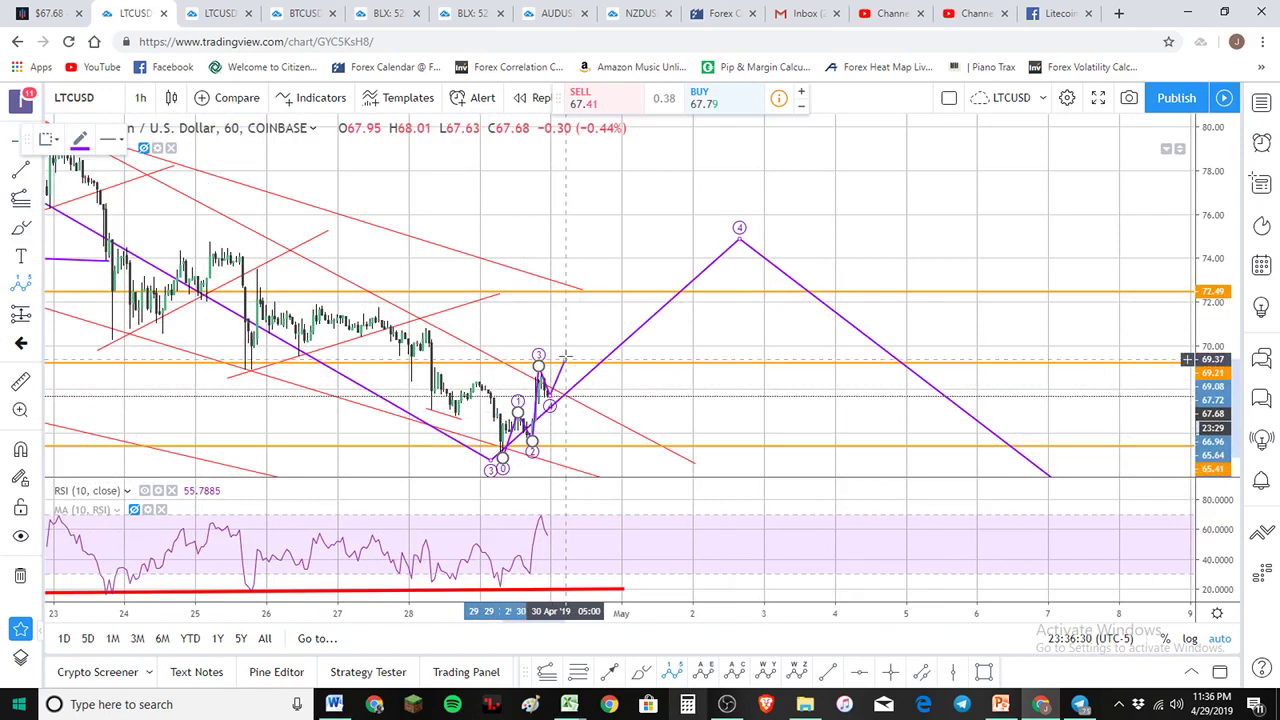
{"action": "left_click", "coordinate": [567, 347]}
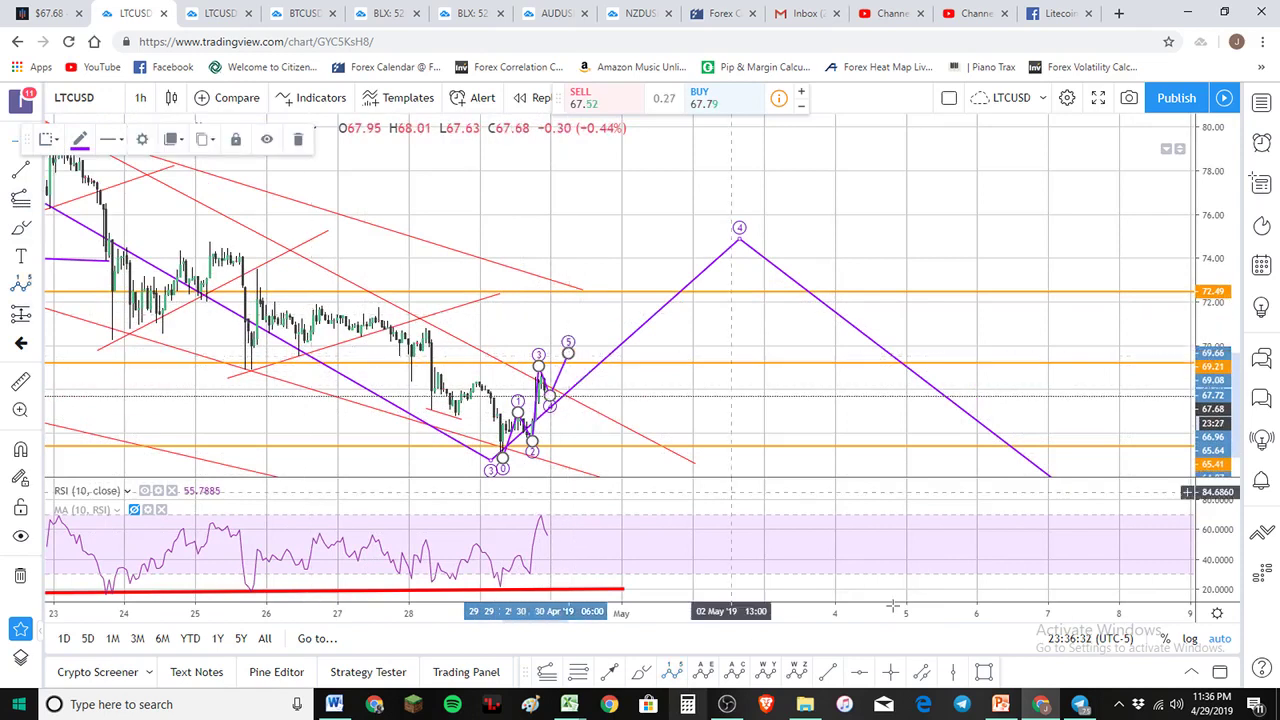
Step: Add an (a)(b)(c) correction wave from the wave 5 top down to the (c) low
{"action": "left_click", "coordinate": [733, 668]}
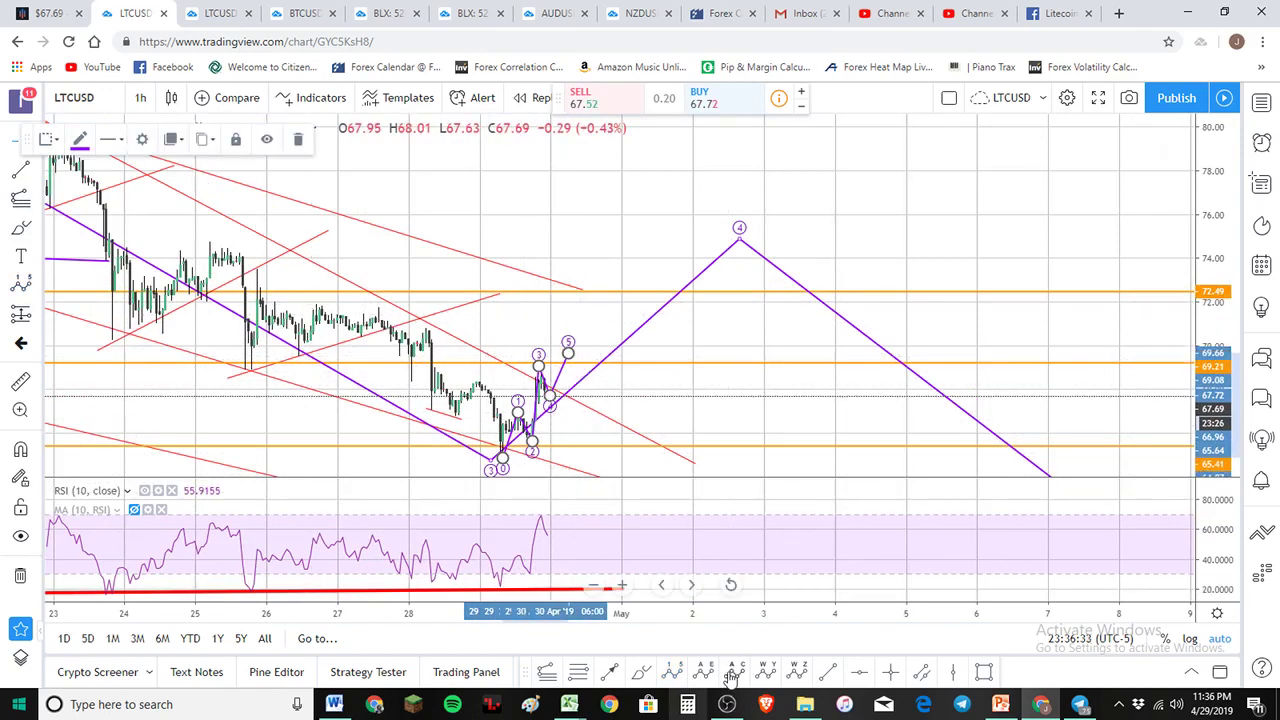
{"action": "left_click", "coordinate": [580, 357]}
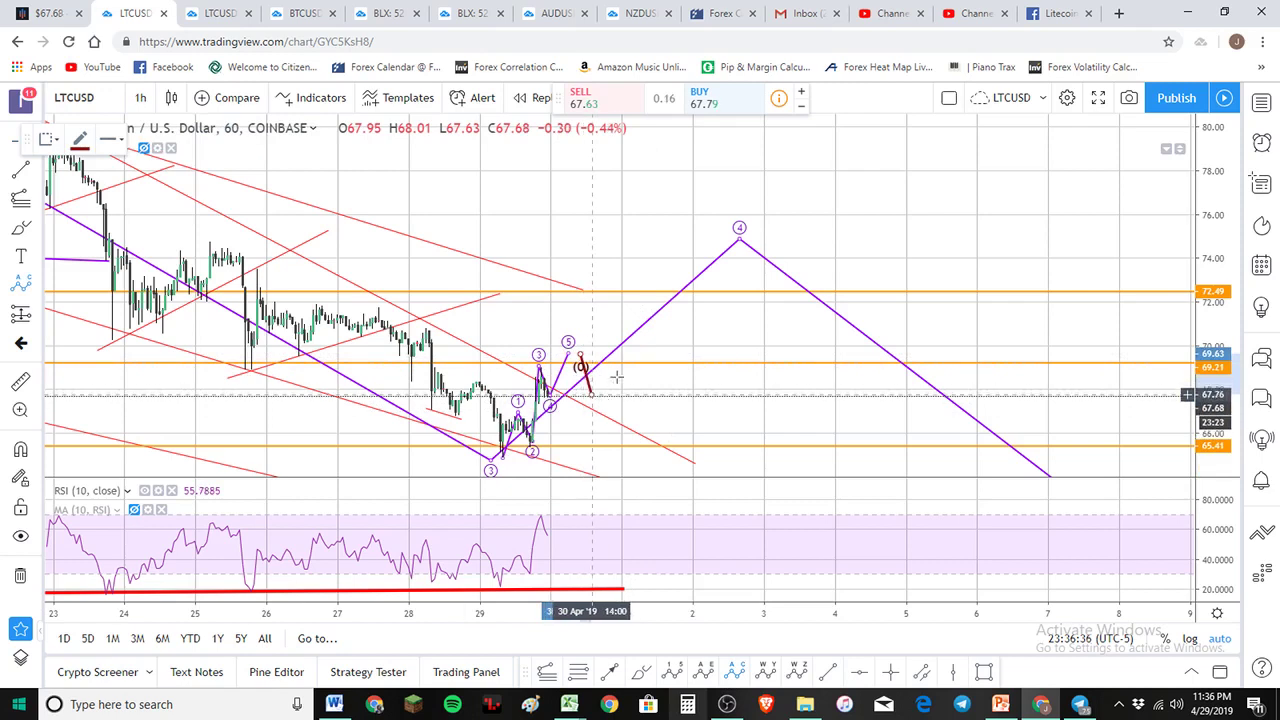
{"action": "left_click", "coordinate": [600, 400]}
{"action": "left_click", "coordinate": [619, 375]}
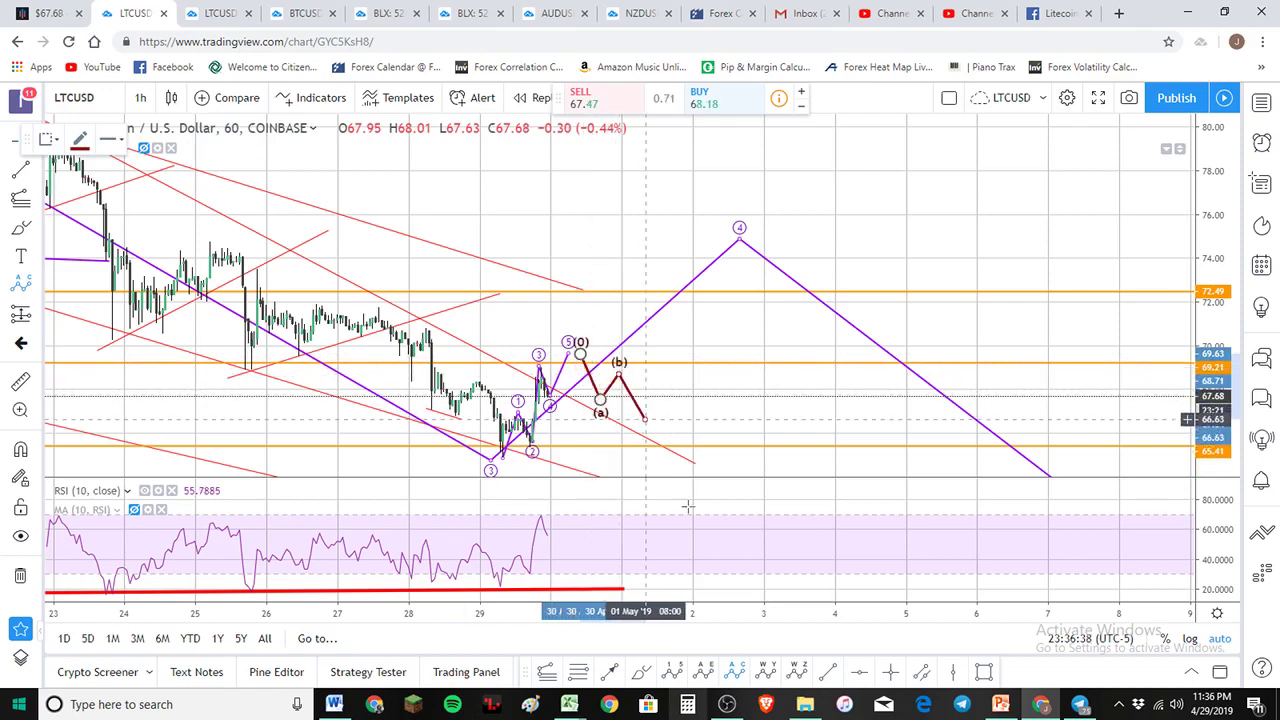
{"action": "left_click", "coordinate": [647, 419]}
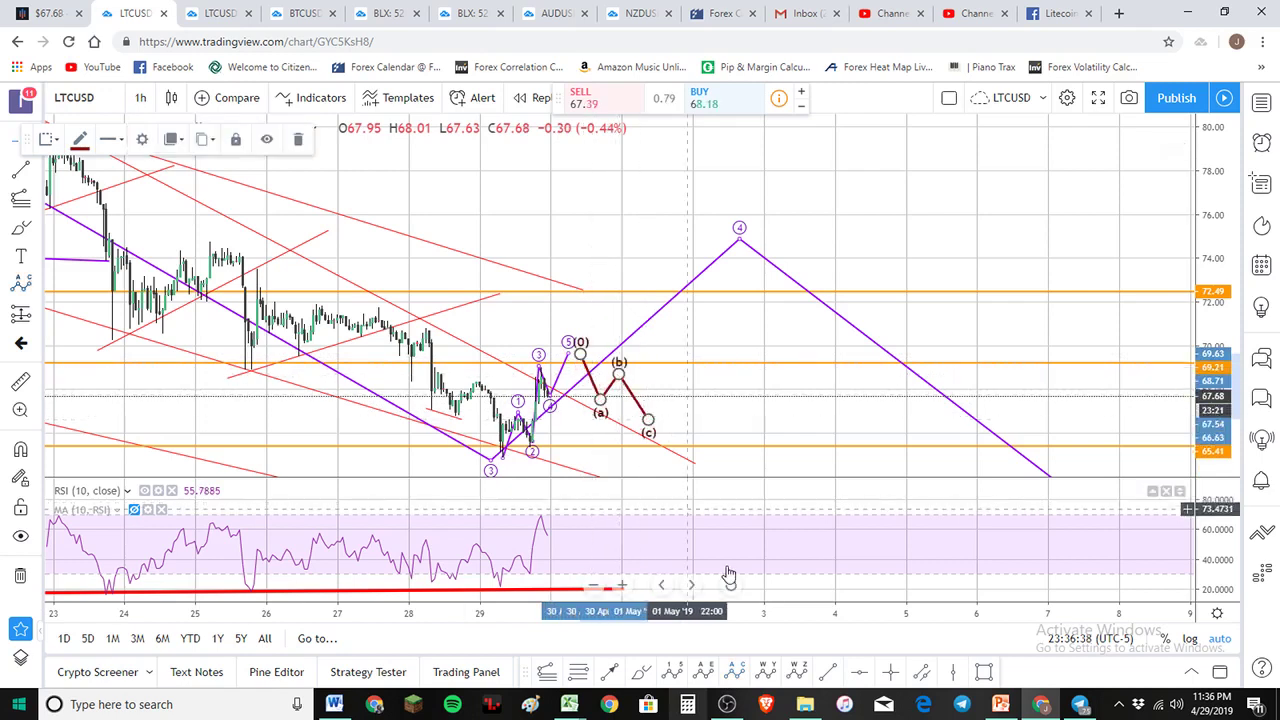
Step: Start an orange impulse wave at the recent low, then cancel it
{"action": "left_click", "coordinate": [676, 676]}
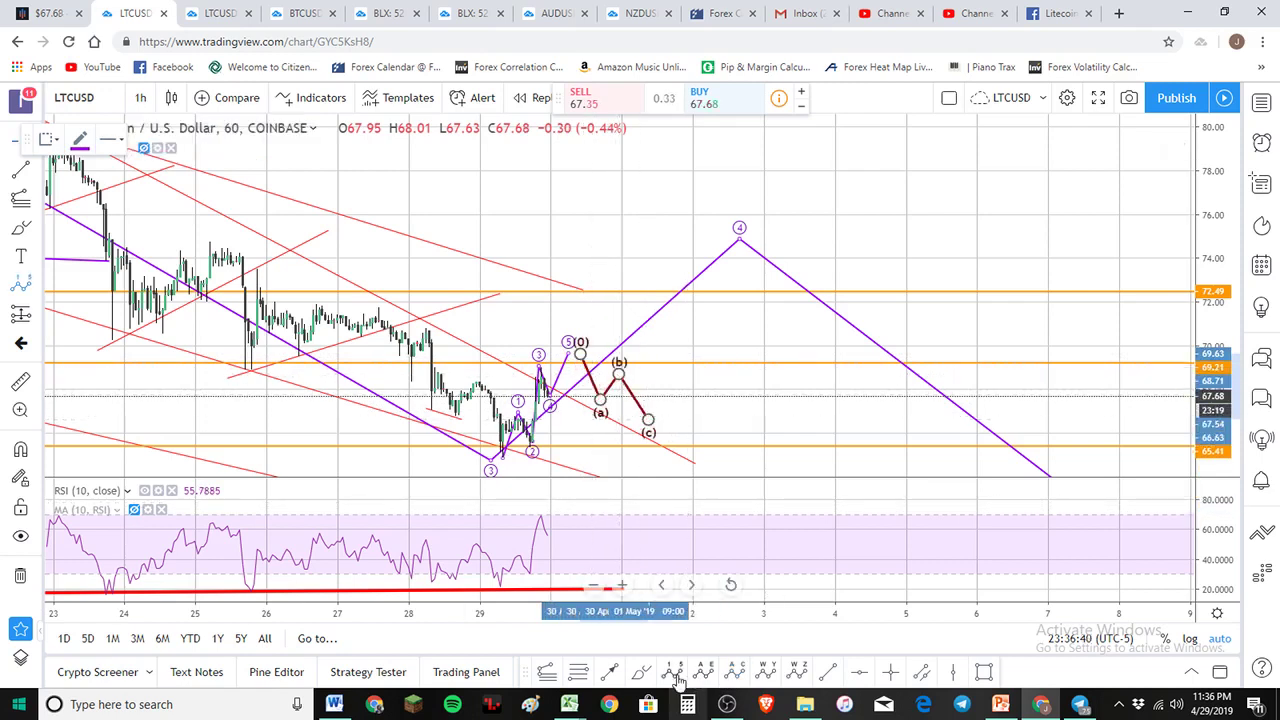
{"action": "left_click", "coordinate": [80, 140]}
{"action": "left_click", "coordinate": [106, 185]}
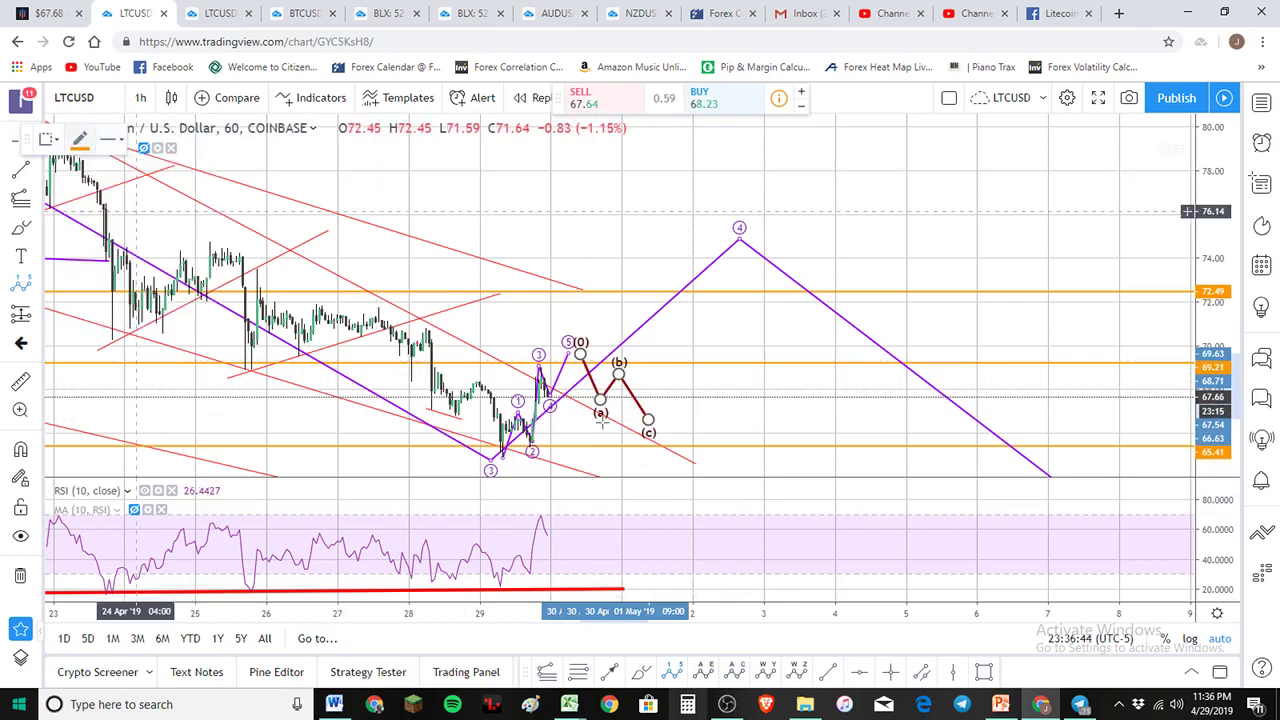
{"action": "left_click", "coordinate": [503, 458]}
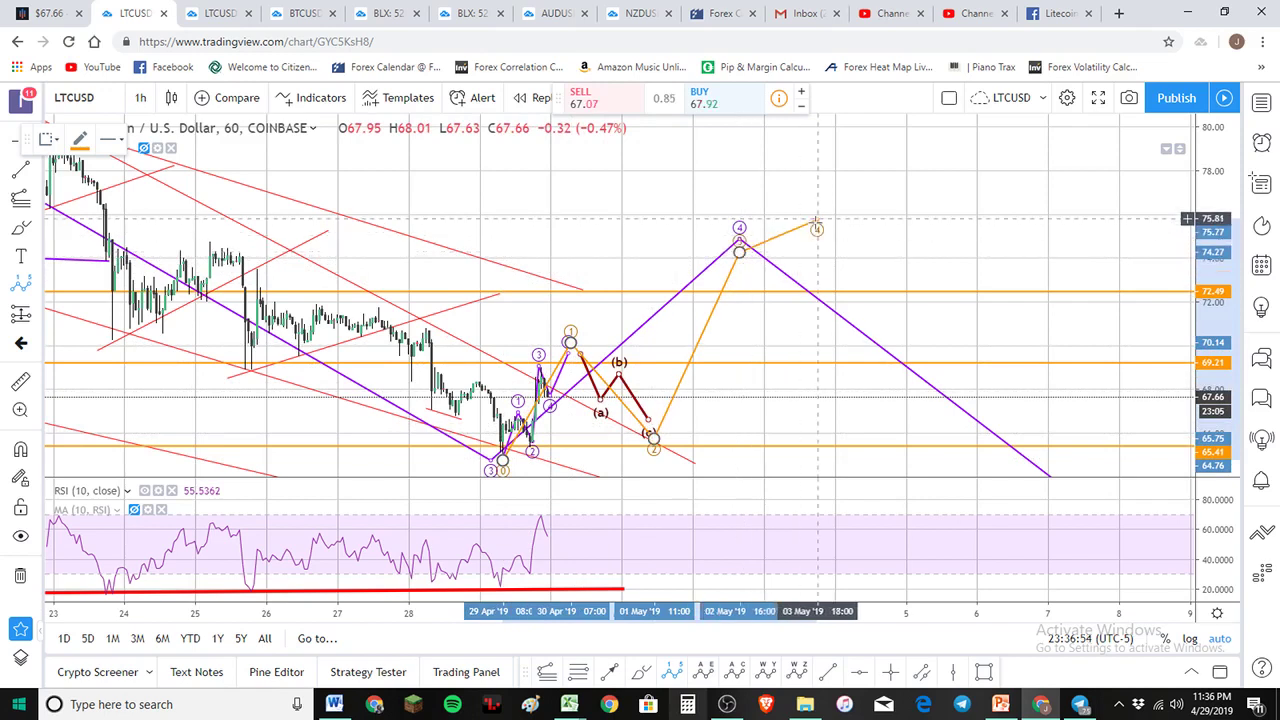
{"action": "key", "text": "Escape"}
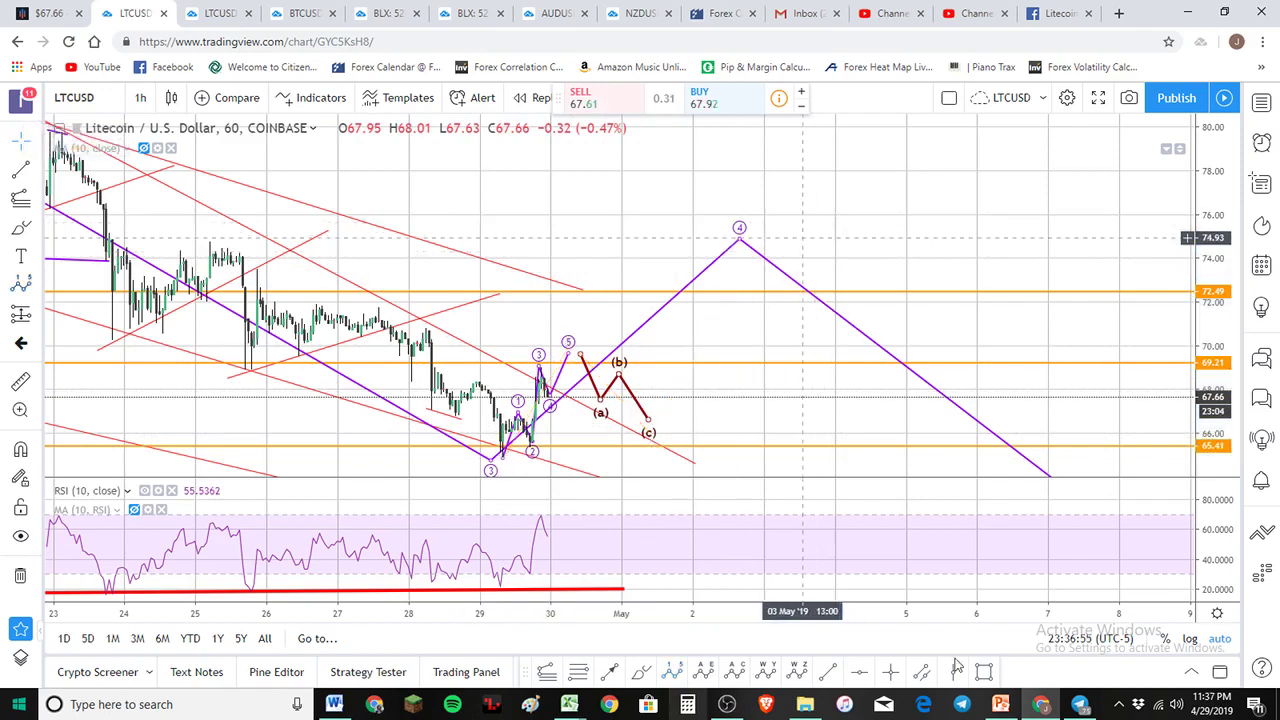
Step: Draw a trial (0)-(a)-(b)-(c) wave up toward the wave 4 peak, then delete it
{"action": "left_click", "coordinate": [505, 458]}
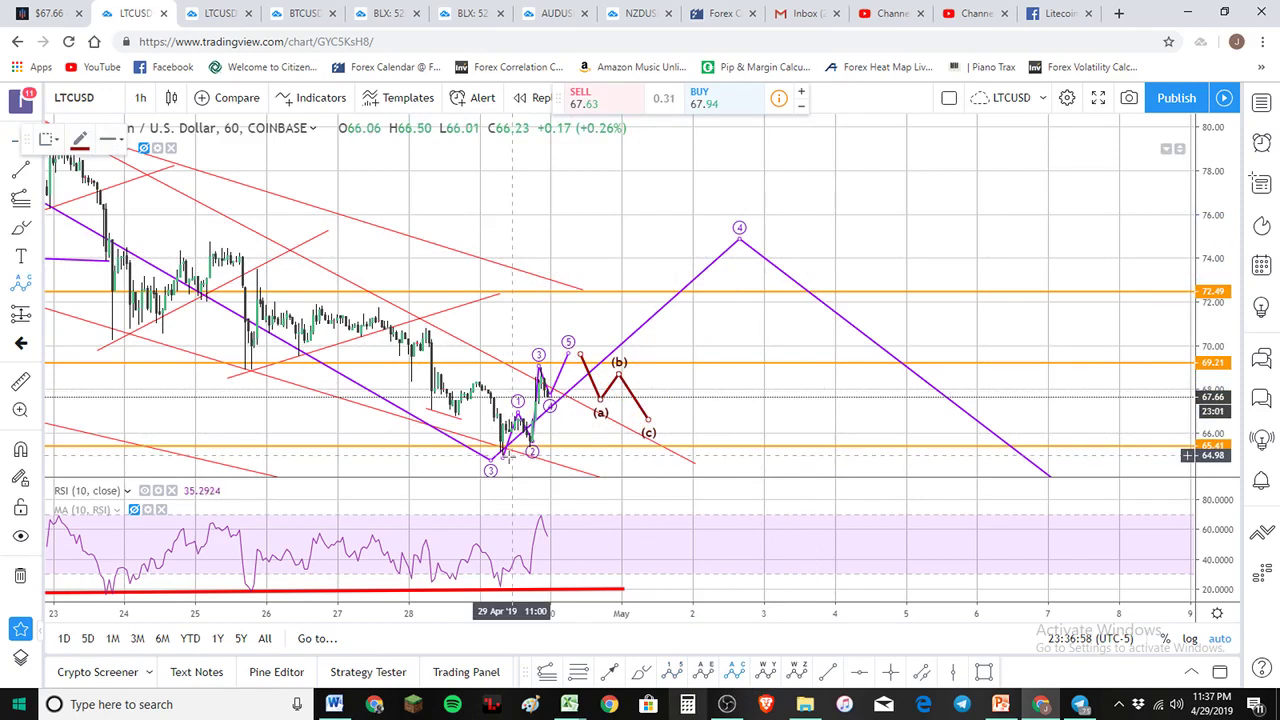
{"action": "left_click", "coordinate": [571, 331]}
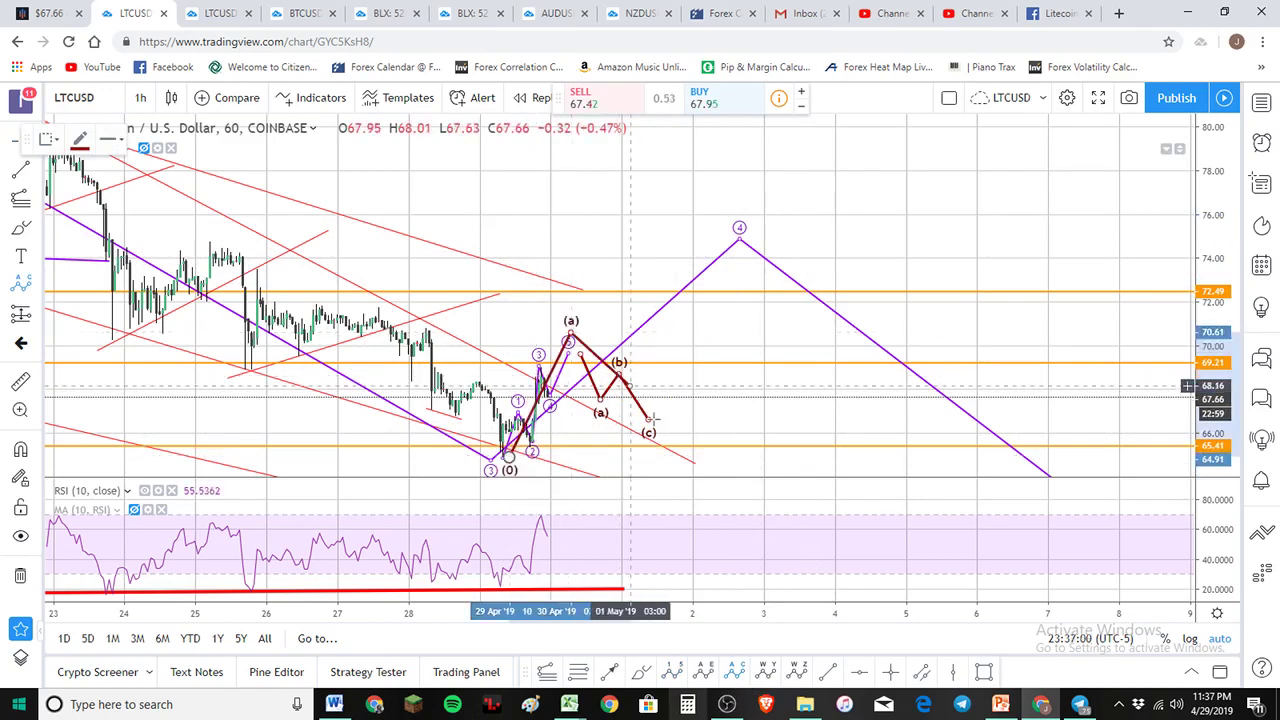
{"action": "left_click", "coordinate": [656, 432]}
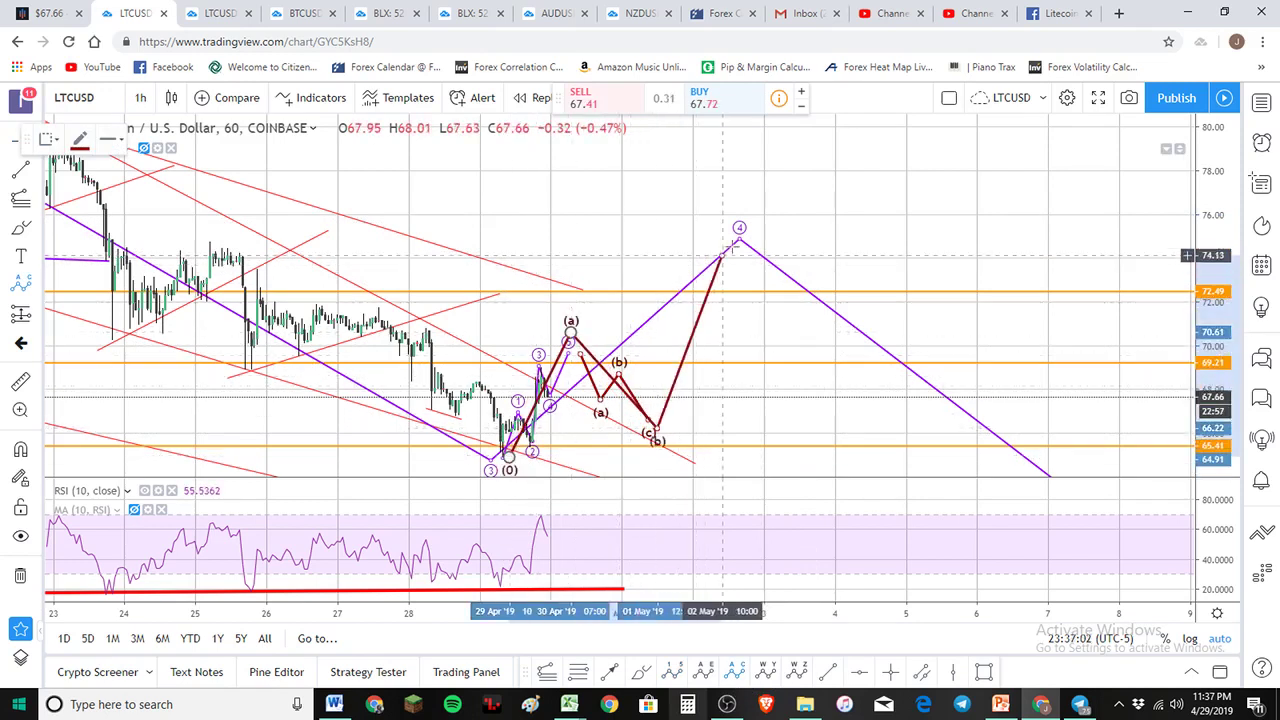
{"action": "left_click", "coordinate": [731, 245]}
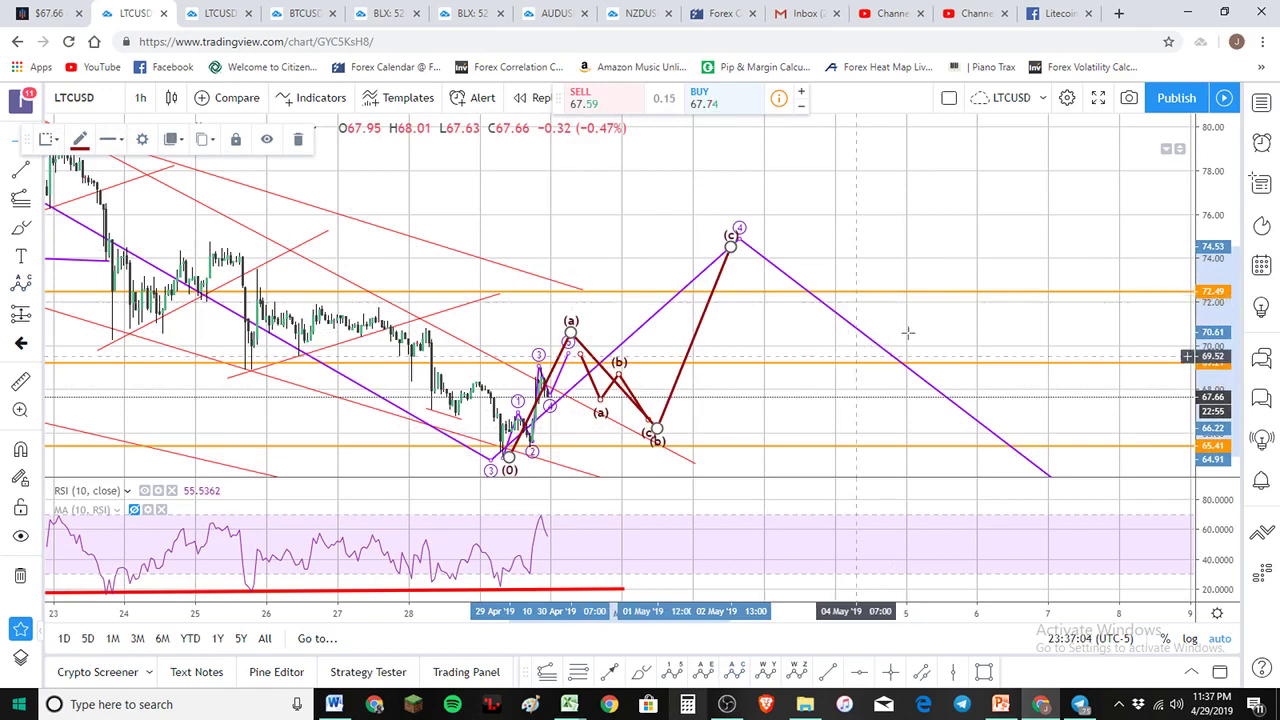
{"action": "scroll", "coordinate": [1010, 365], "scroll_direction": "down", "scroll_amount": 3}
{"action": "scroll", "coordinate": [1198, 338], "scroll_direction": "up", "scroll_amount": 1}
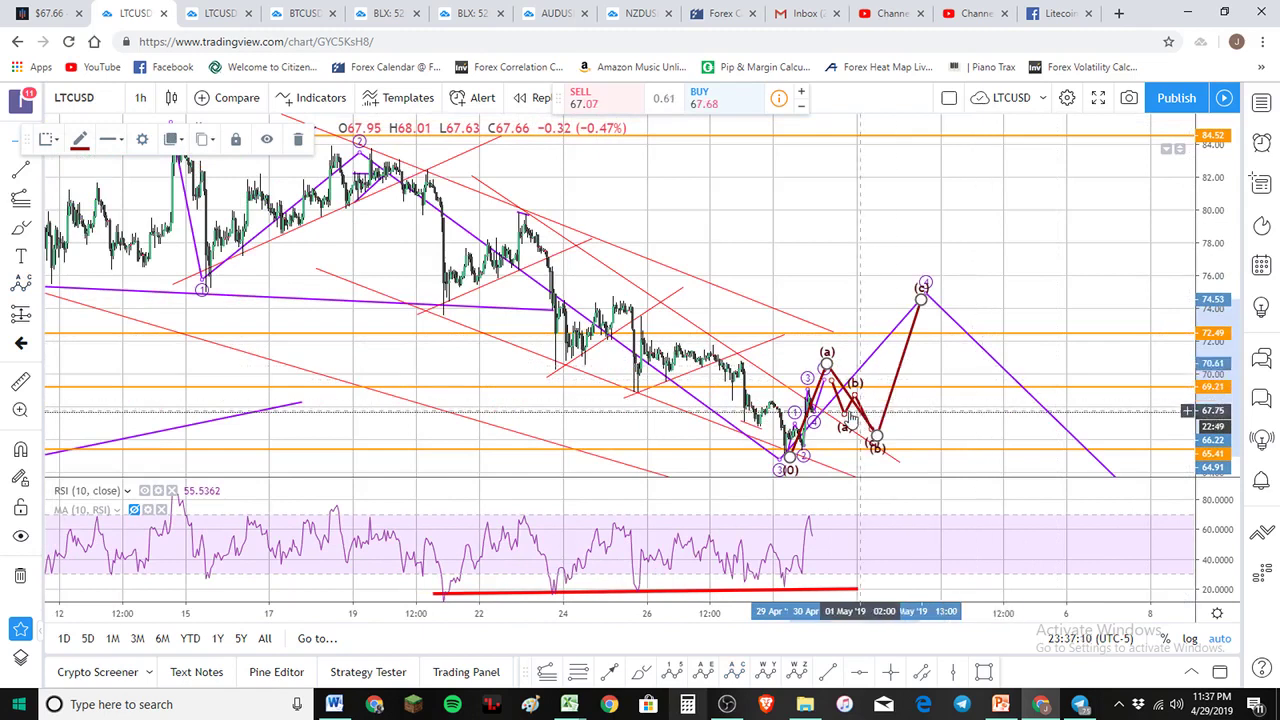
{"action": "key", "text": "Delete"}
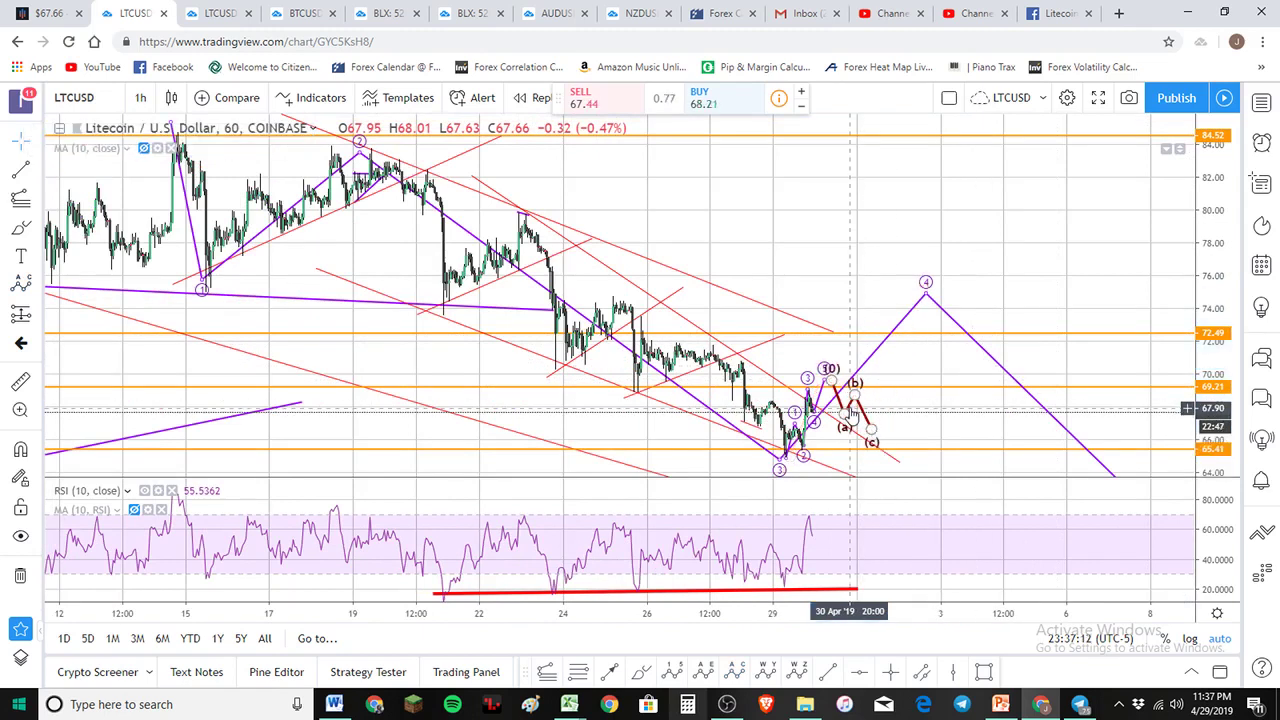
Step: Delete the red (a)(b)(c) correction and the small 1–5 impulse wave
{"action": "left_click", "coordinate": [851, 410]}
{"action": "key", "text": "Delete"}
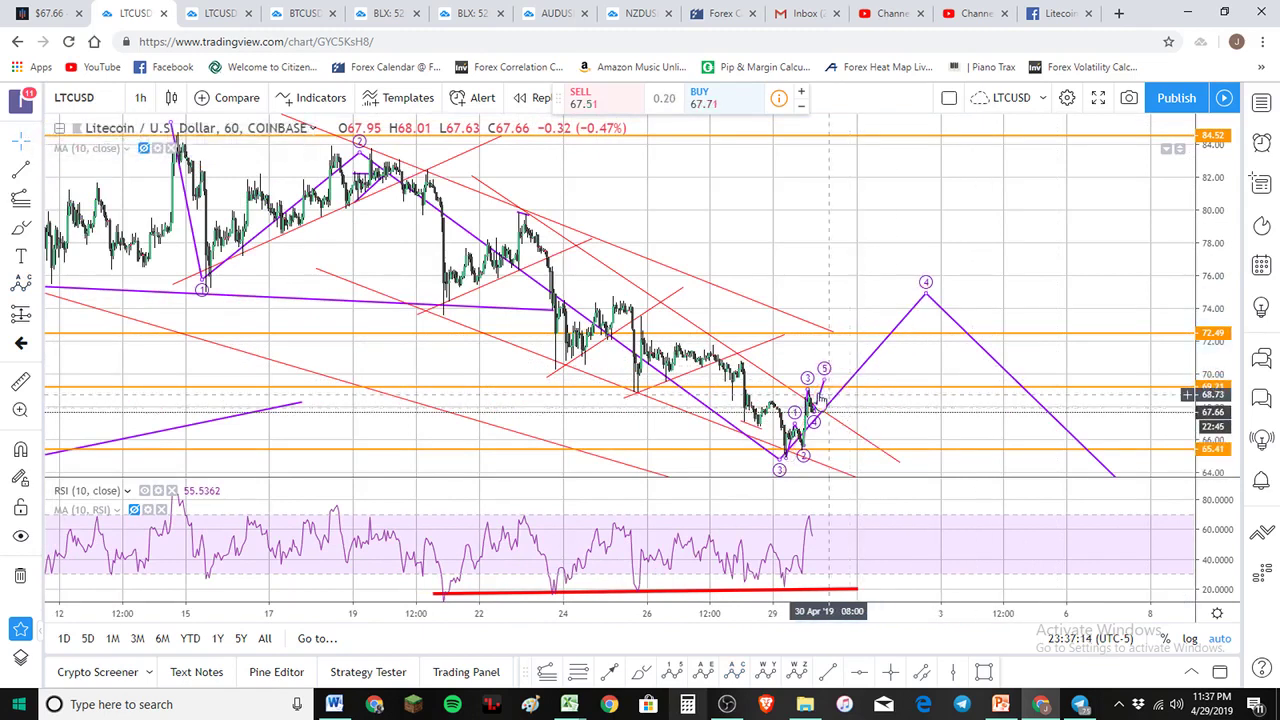
{"action": "left_click", "coordinate": [819, 398]}
{"action": "key", "text": "Delete"}
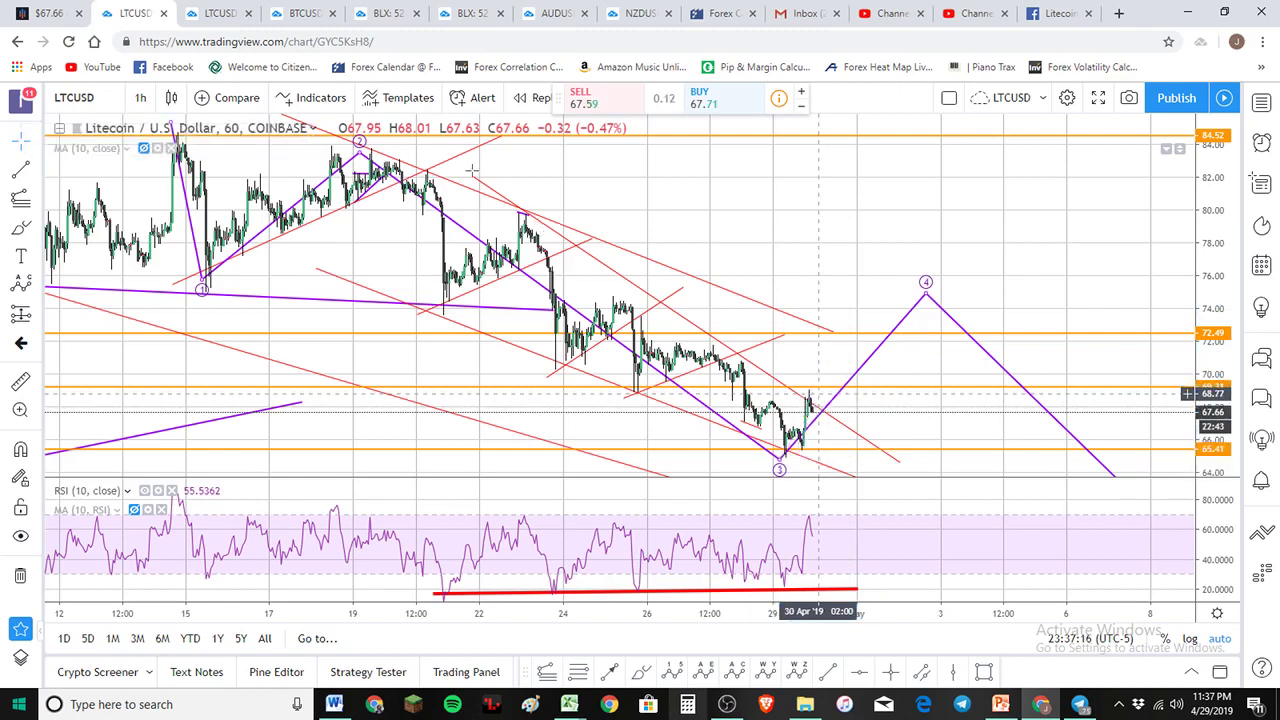
{"action": "left_click", "coordinate": [140, 97]}
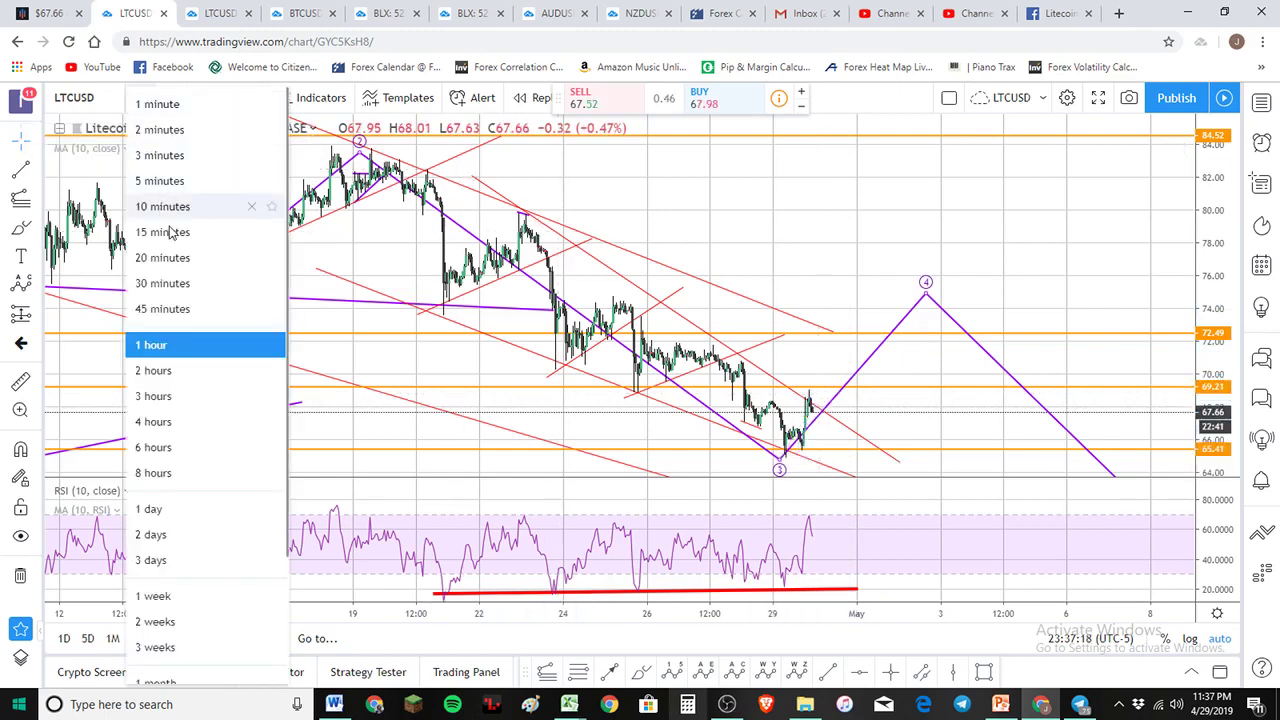
Step: Switch to 15-minute candles and draw a flat red level near 66.46 across the sideways range
{"action": "left_click", "coordinate": [170, 232]}
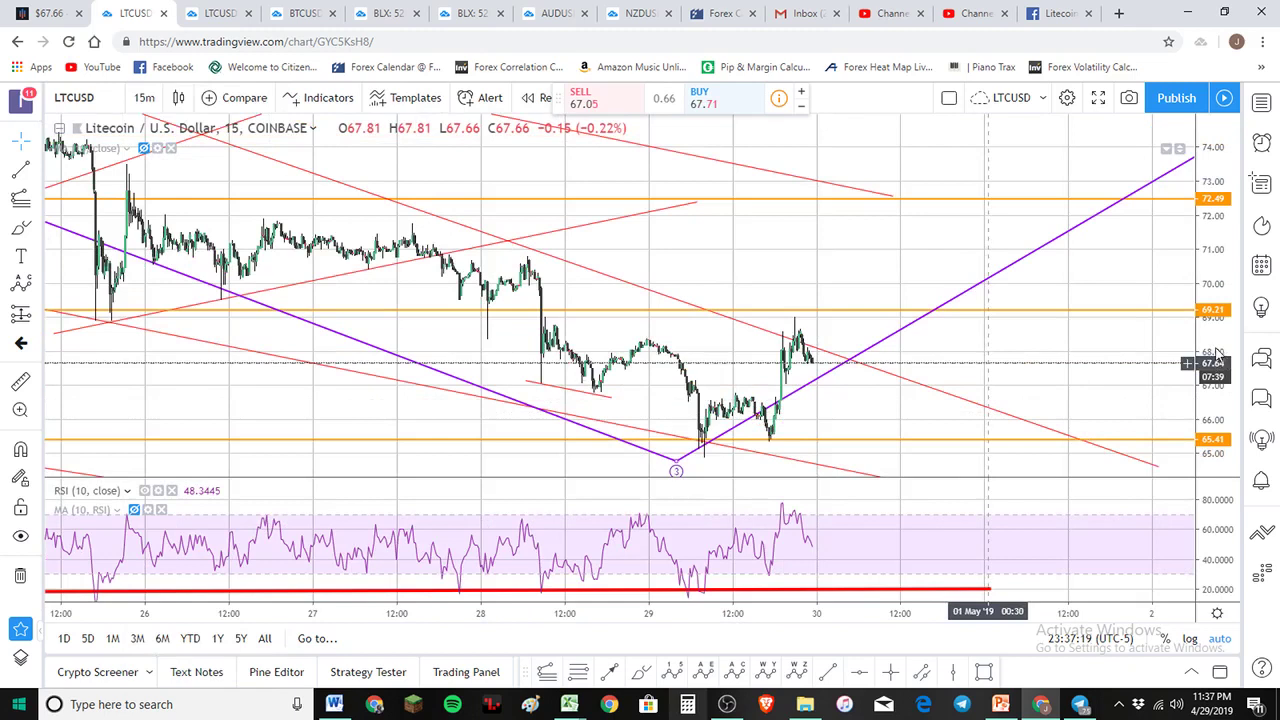
{"action": "scroll", "coordinate": [860, 349], "scroll_direction": "up", "scroll_amount": 3}
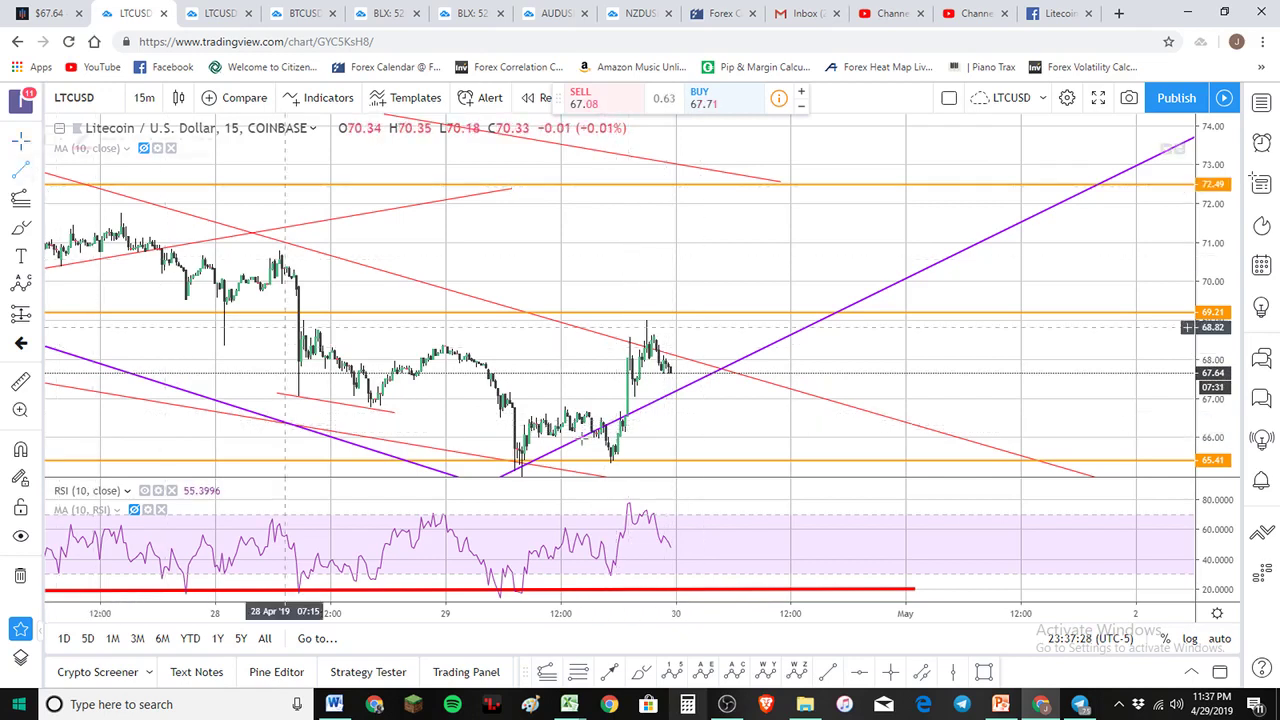
{"action": "left_click", "coordinate": [553, 420]}
{"action": "left_click", "coordinate": [654, 420]}
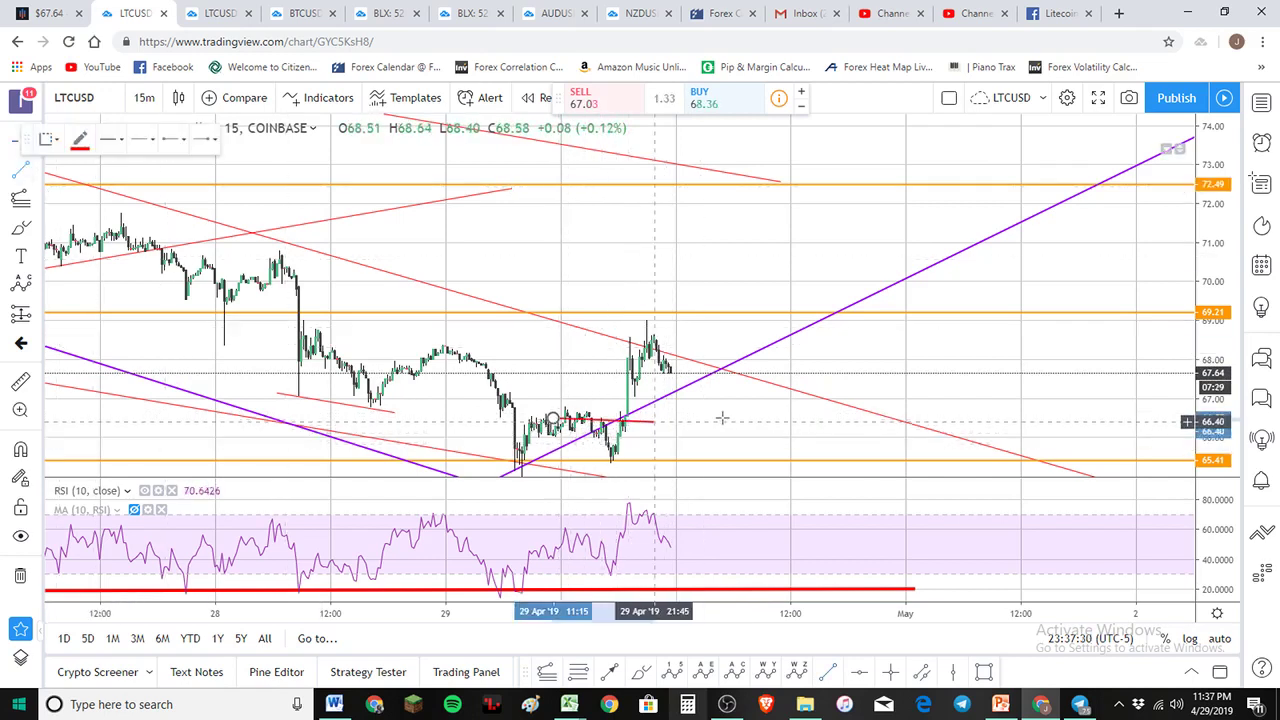
{"action": "left_click", "coordinate": [727, 415]}
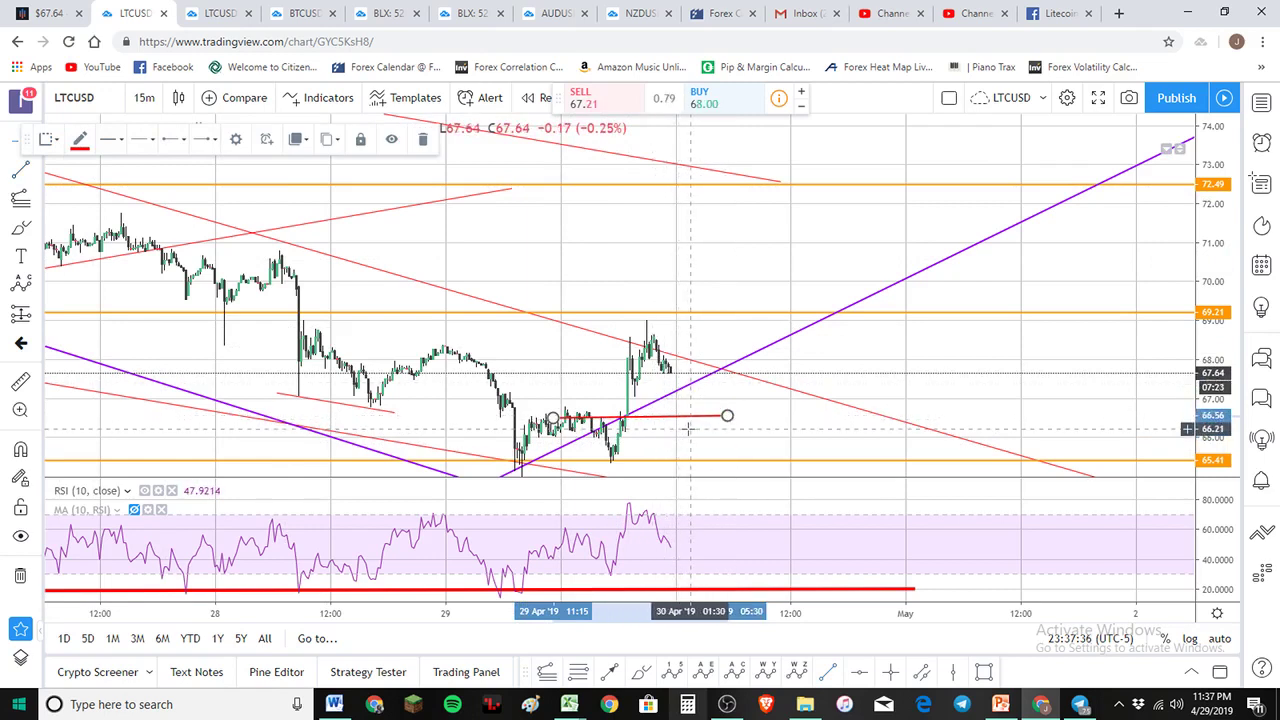
{"action": "left_click_drag", "start_coordinate": [680, 416], "coordinate": [682, 420]}
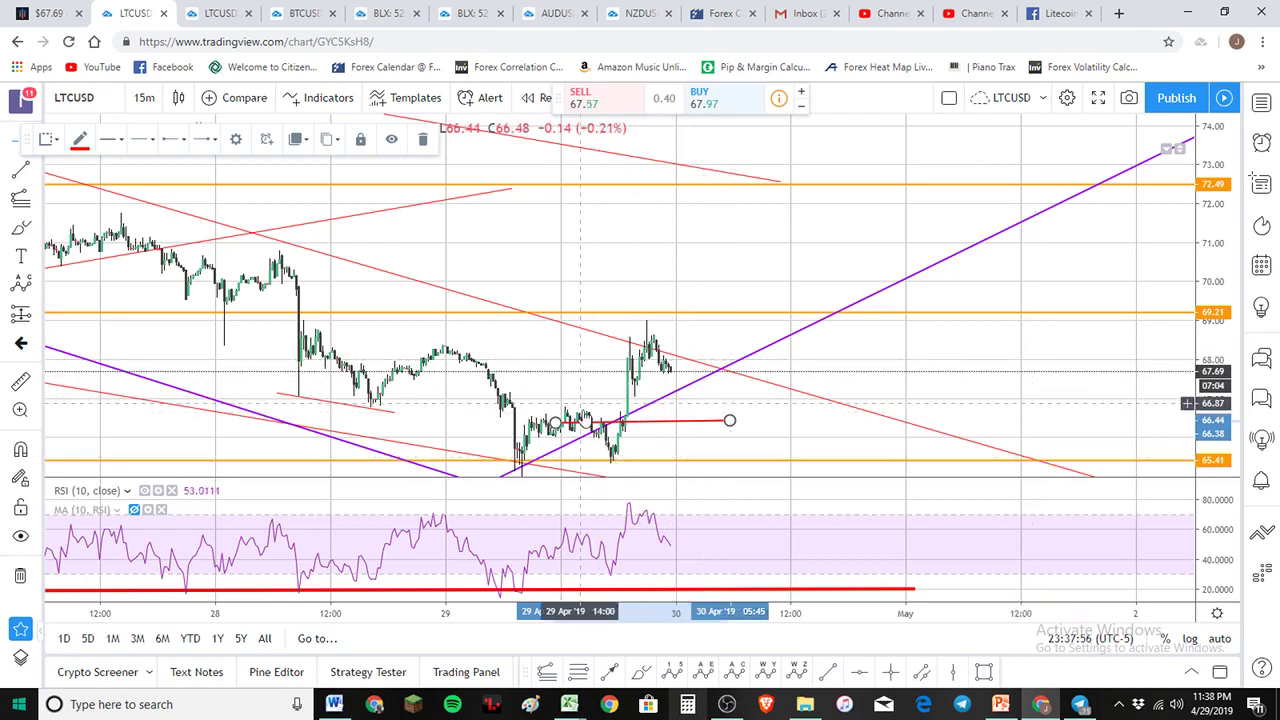
Step: Stretch the price scale and pan the chart toward the latest candles
{"action": "left_click_drag", "start_coordinate": [1218, 357], "coordinate": [1007, 340]}
{"action": "scroll", "coordinate": [864, 376], "scroll_direction": "up", "scroll_amount": 2}
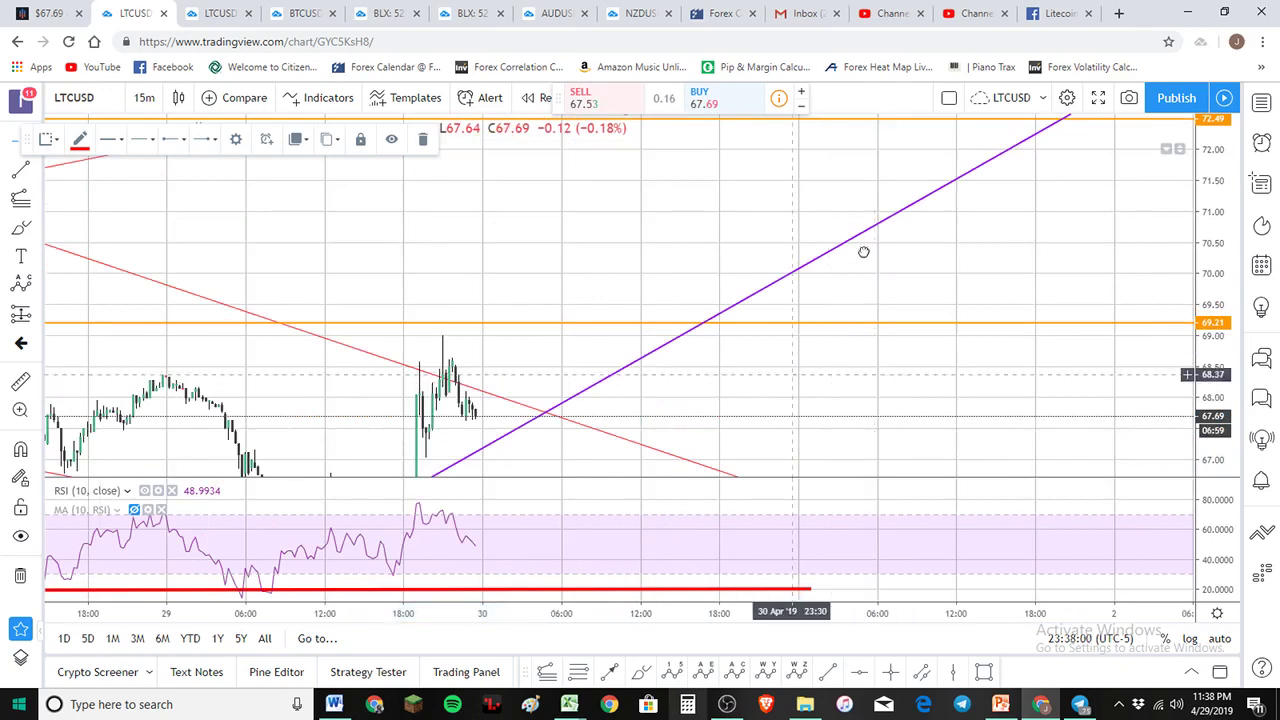
{"action": "left_click_drag", "start_coordinate": [863, 251], "coordinate": [891, 184]}
{"action": "scroll", "coordinate": [871, 200], "scroll_direction": "up", "scroll_amount": 4}
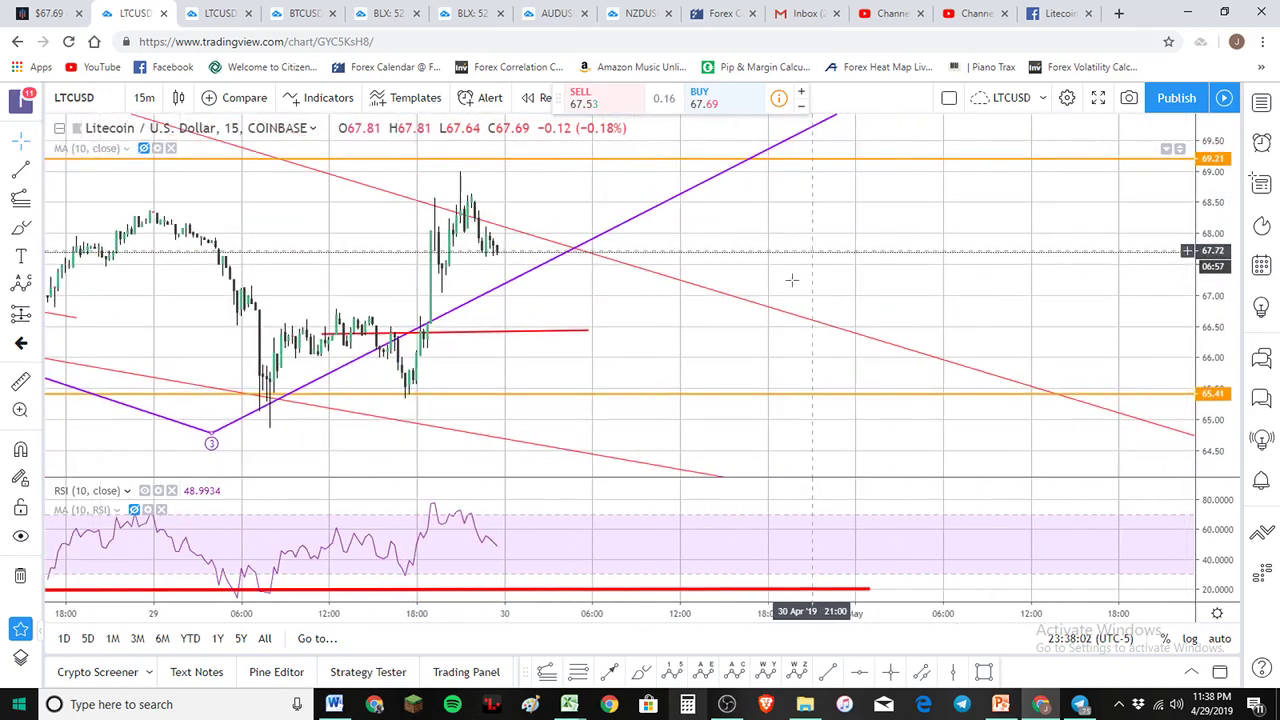
Step: Switch LTCUSD to 5-minute candles and stretch the price scale vertically
{"action": "left_click", "coordinate": [144, 97]}
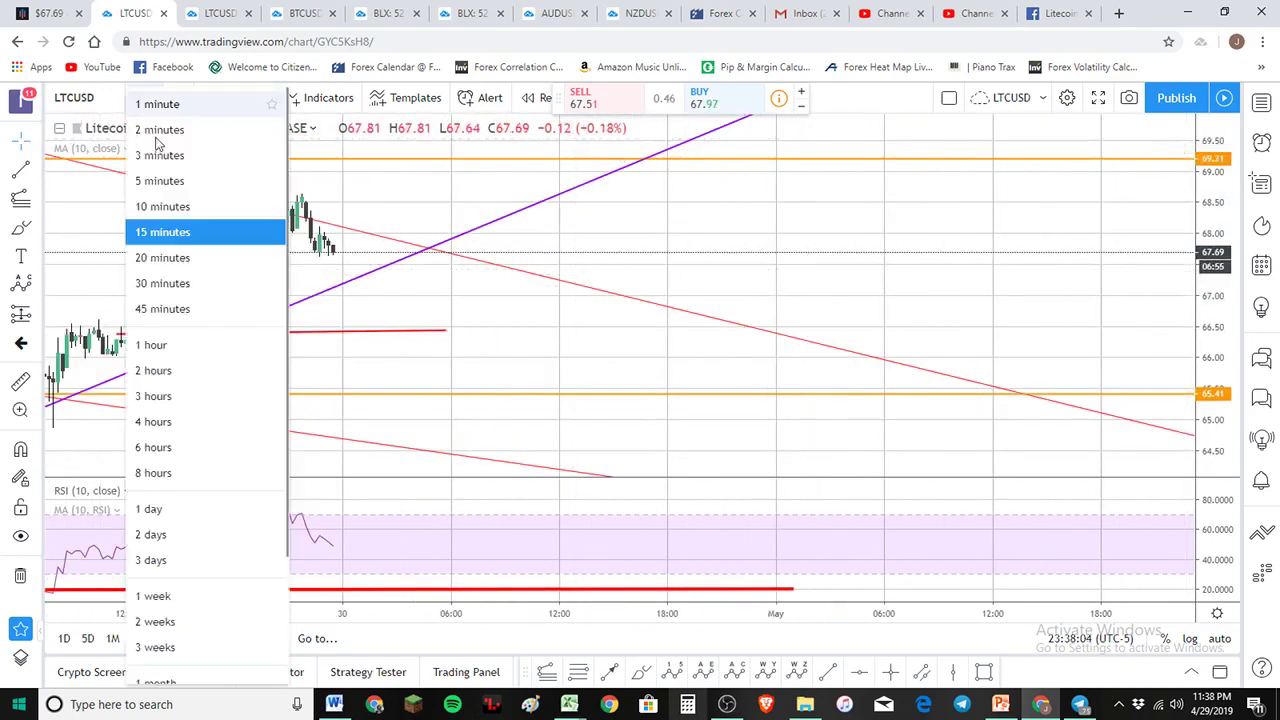
{"action": "left_click", "coordinate": [182, 184]}
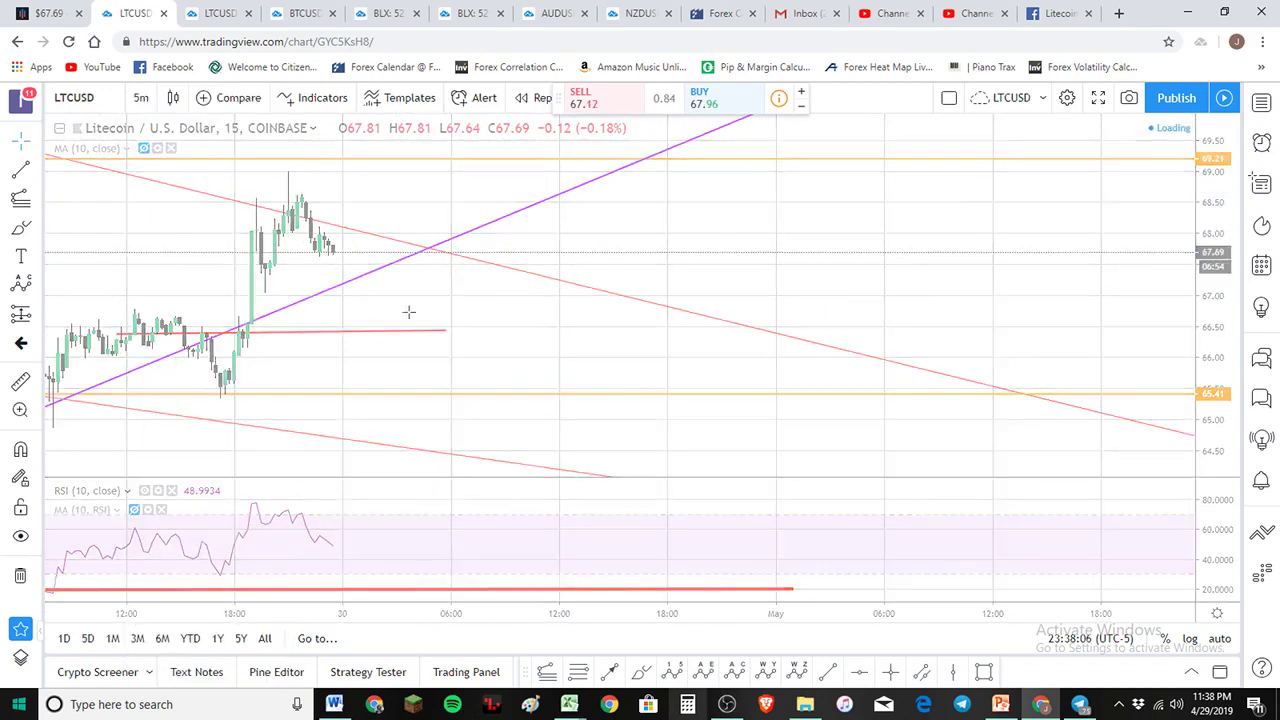
{"action": "scroll", "coordinate": [470, 345], "scroll_direction": "down", "scroll_amount": 2}
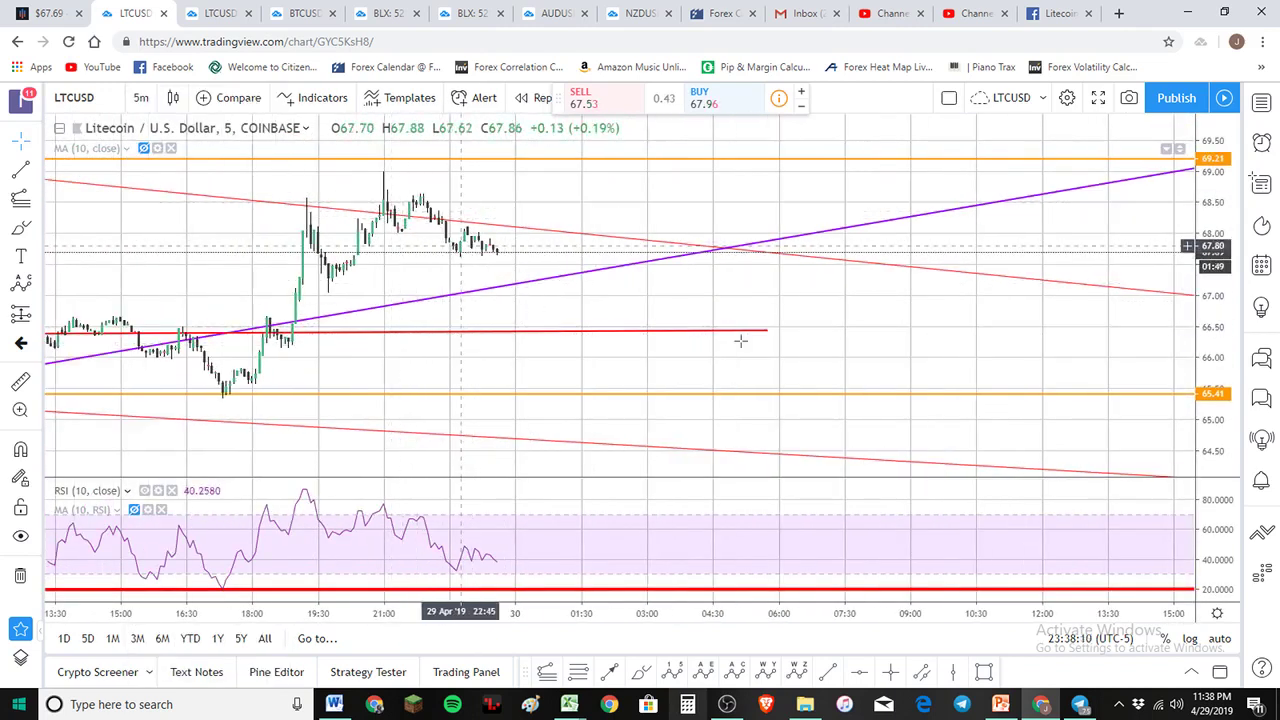
{"action": "left_click_drag", "start_coordinate": [1215, 340], "coordinate": [686, 372]}
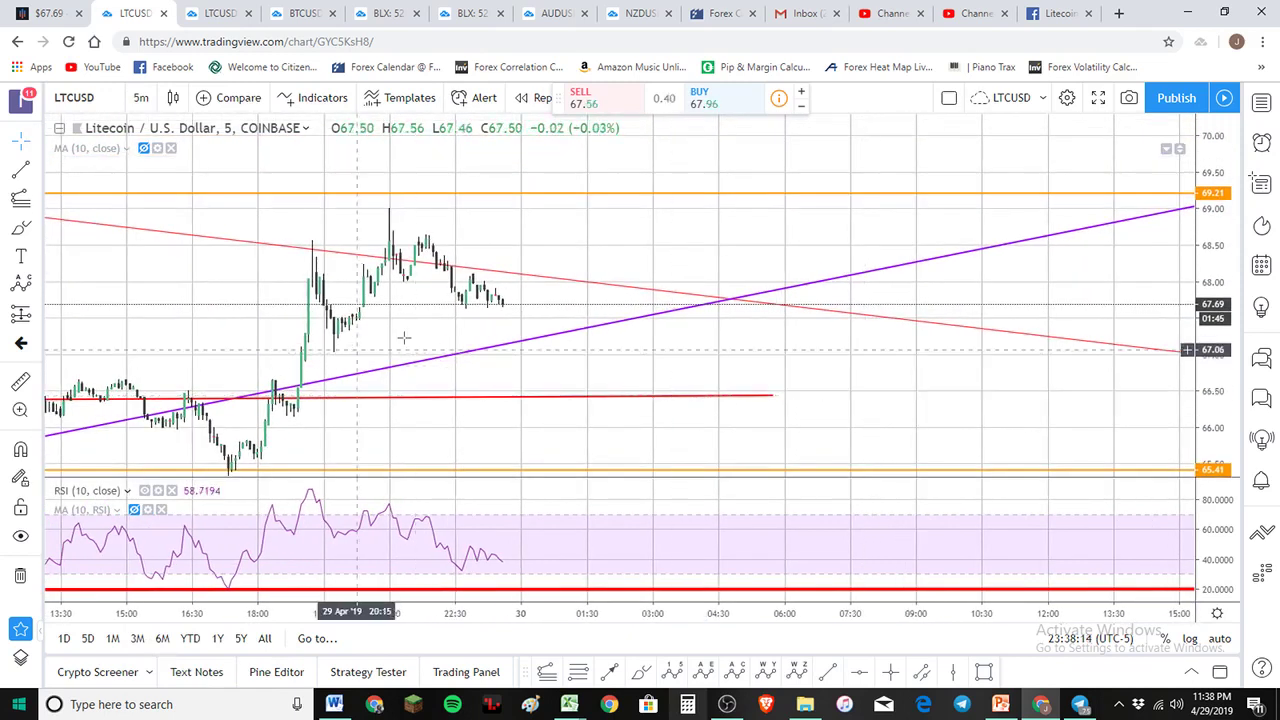
Step: Draw a Fibonacci extension from the 69.0 high and arrow-mark its 1 level at 67.60
{"action": "left_click", "coordinate": [20, 198]}
{"action": "left_click", "coordinate": [382, 207]}
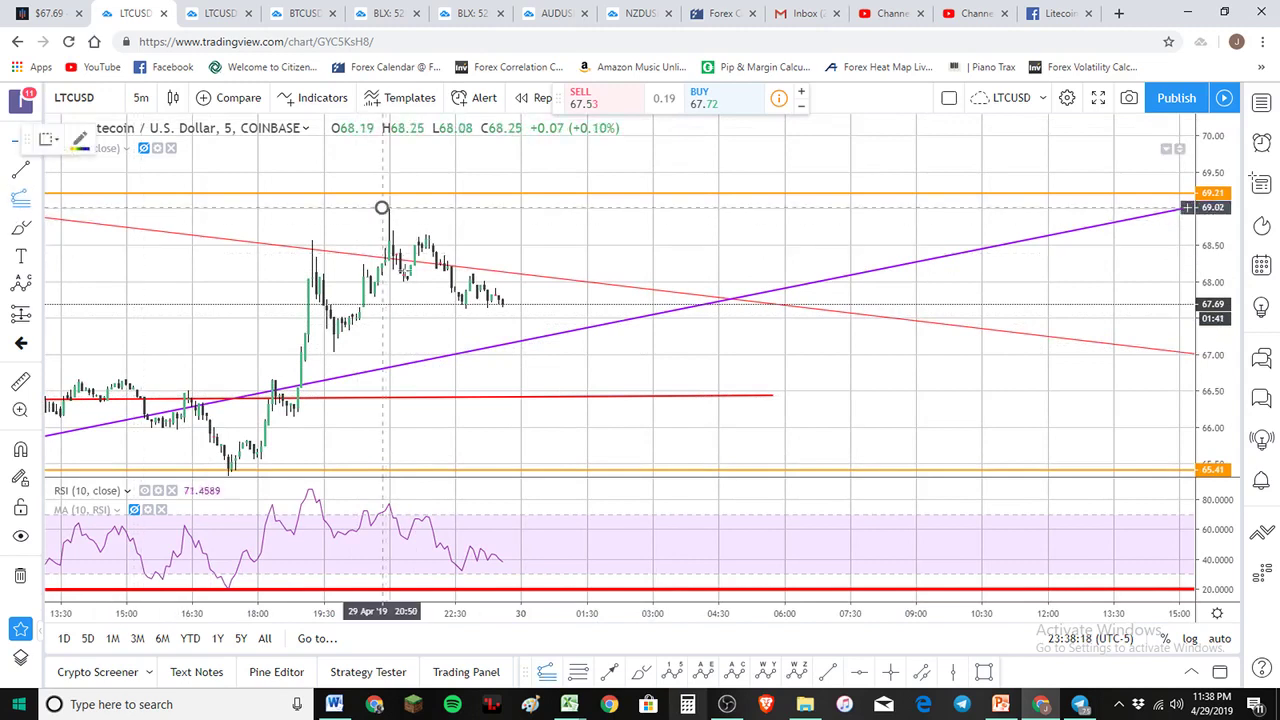
{"action": "left_click", "coordinate": [403, 286]}
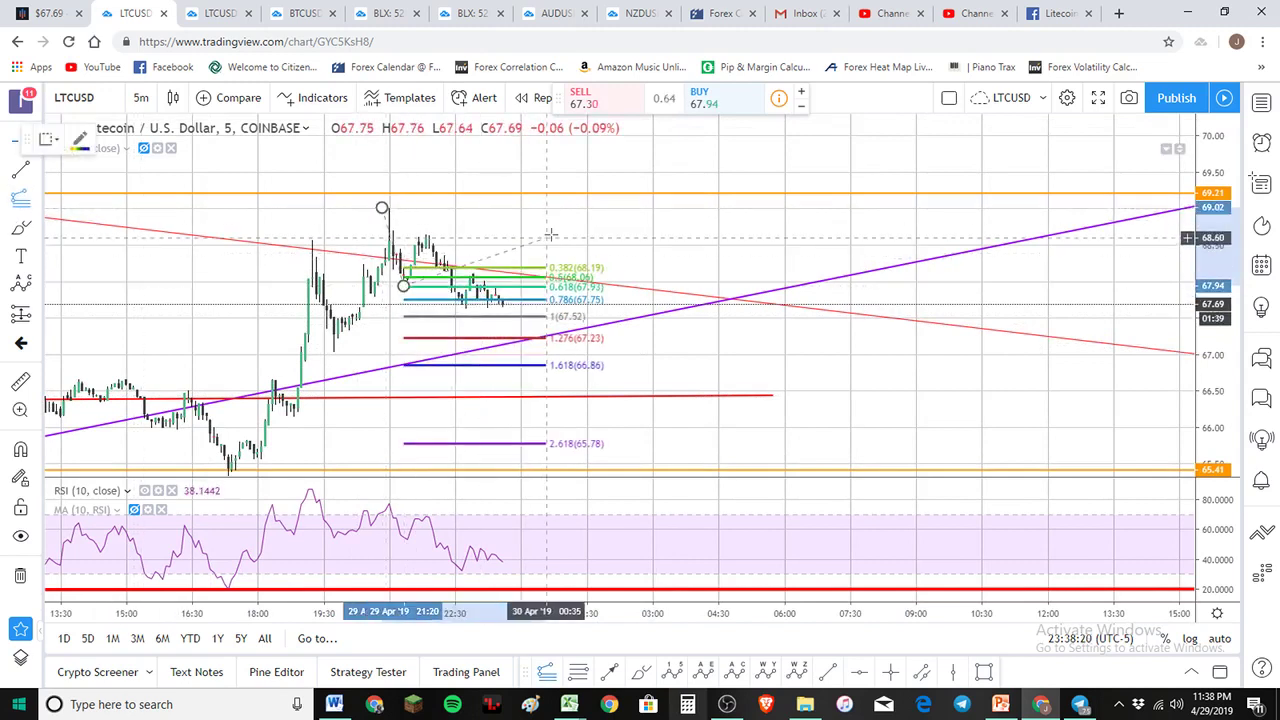
{"action": "left_click", "coordinate": [553, 232]}
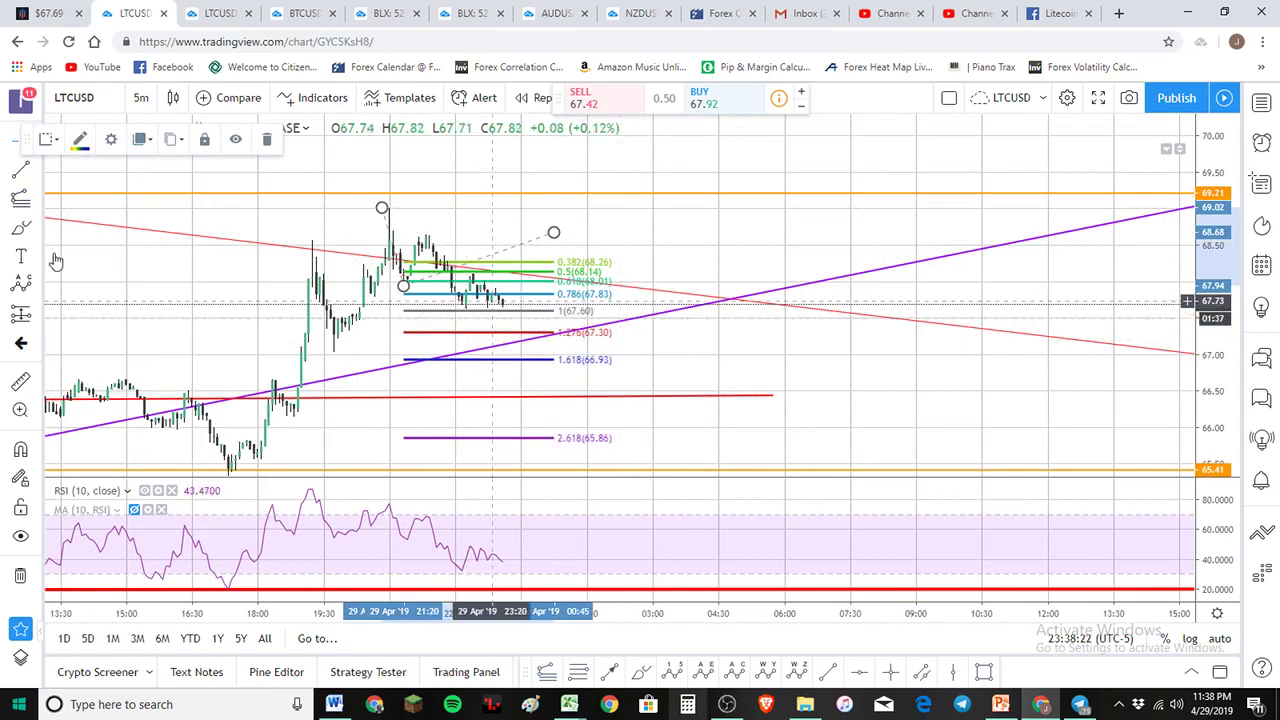
{"action": "left_click", "coordinate": [630, 312]}
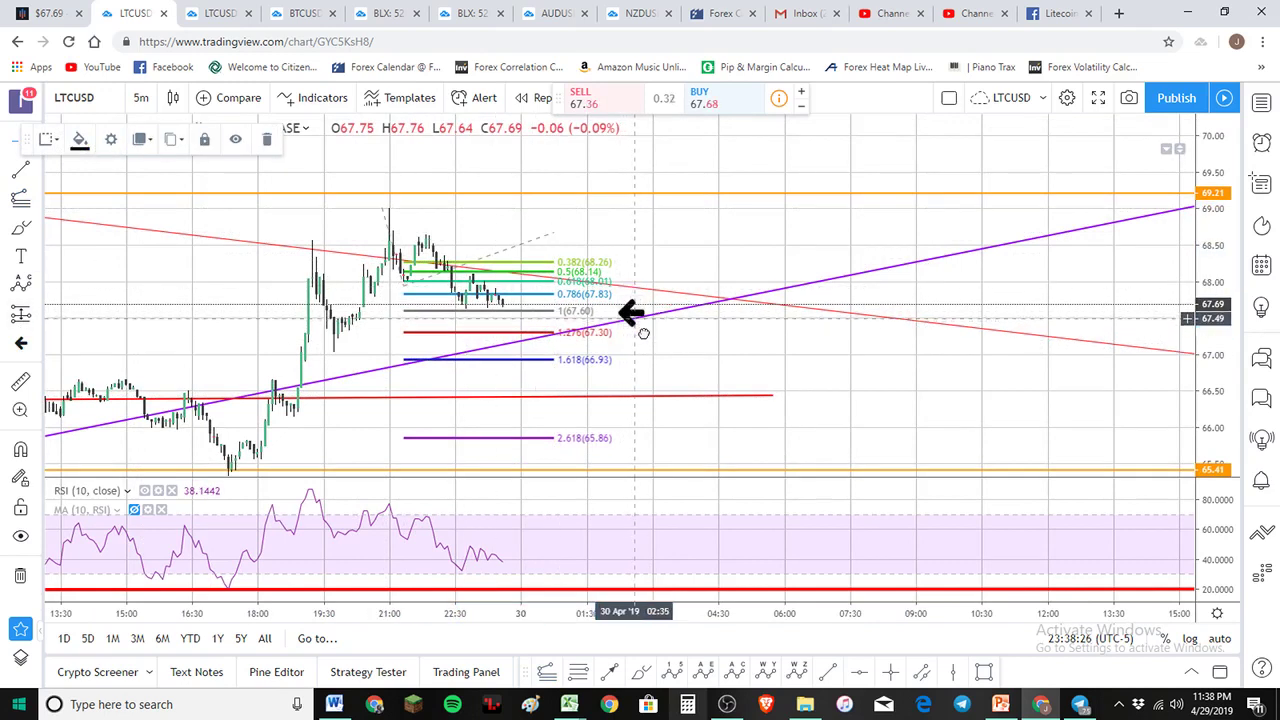
Step: Reposition the arrow markers so one points left at the 1.276 level, 67.30
{"action": "left_click", "coordinate": [644, 334]}
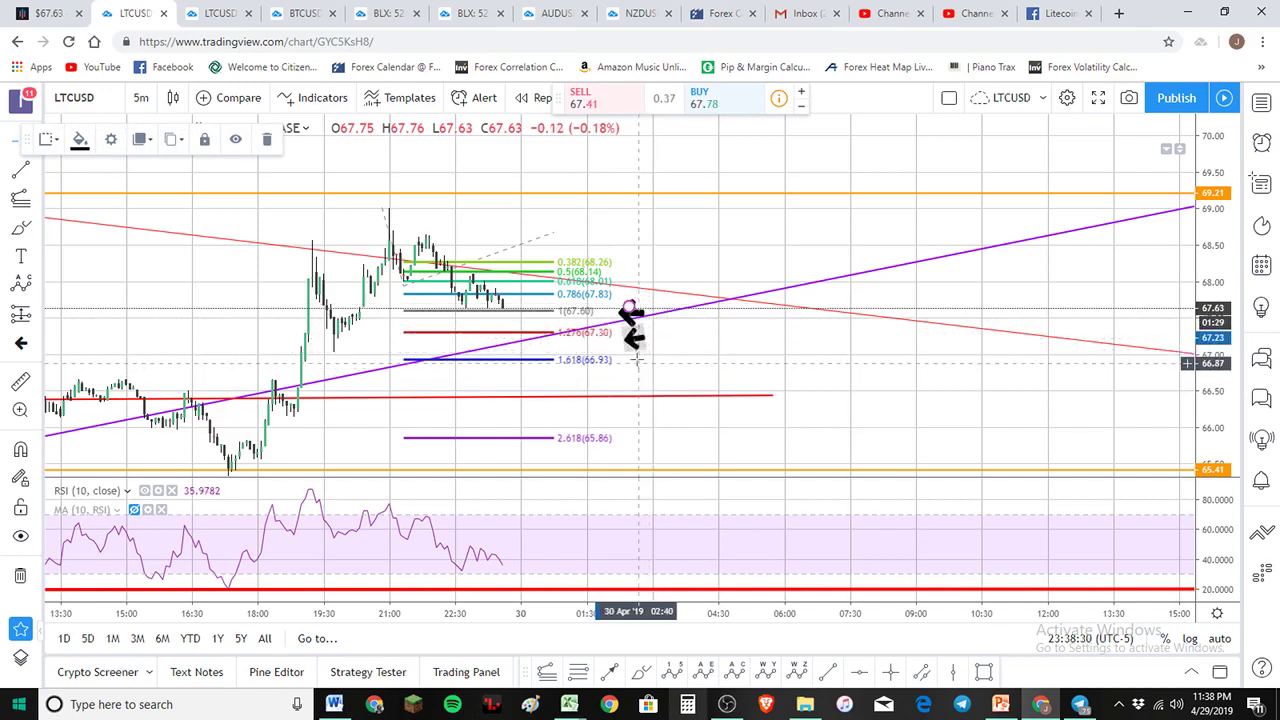
{"action": "left_click", "coordinate": [632, 338]}
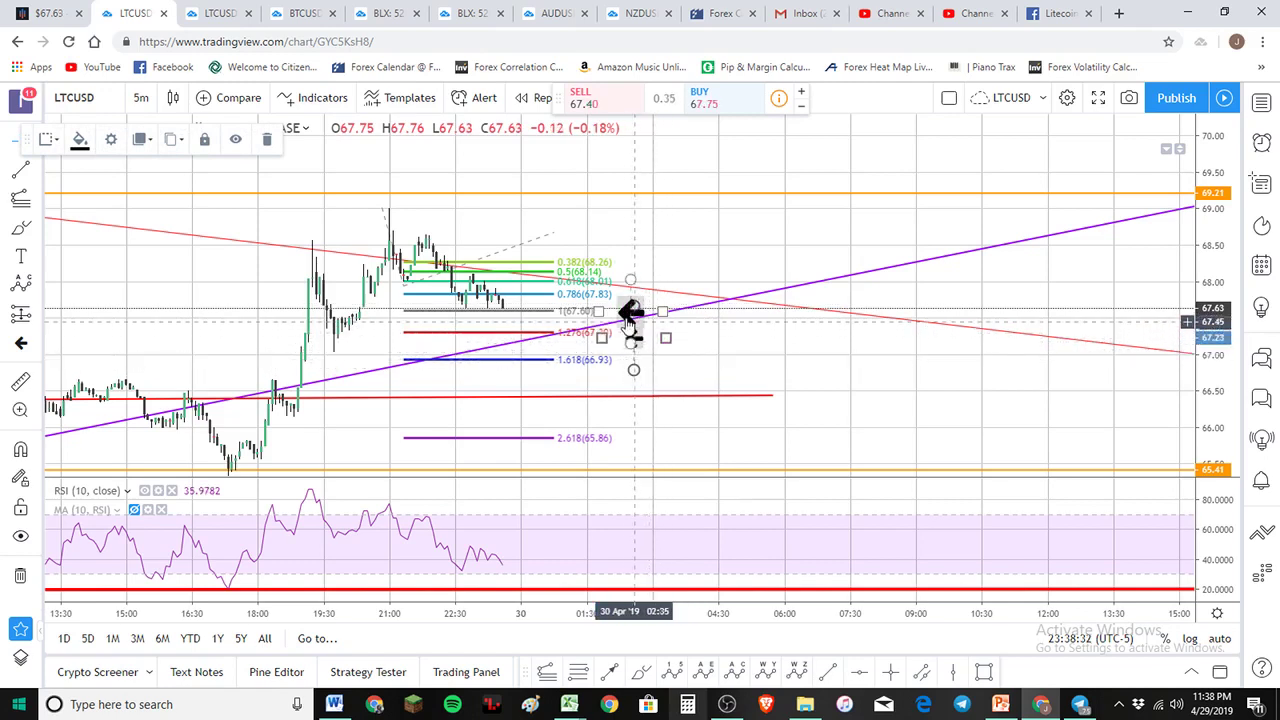
{"action": "left_click", "coordinate": [634, 345]}
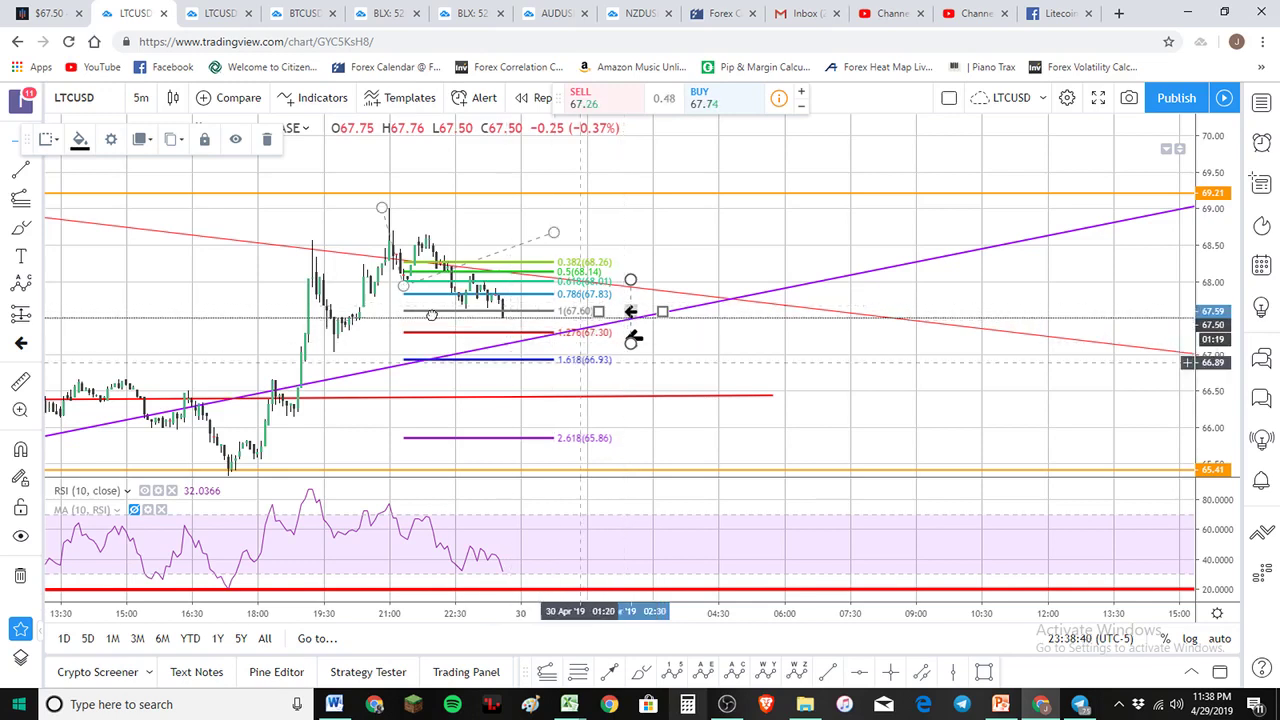
{"action": "left_click", "coordinate": [553, 235]}
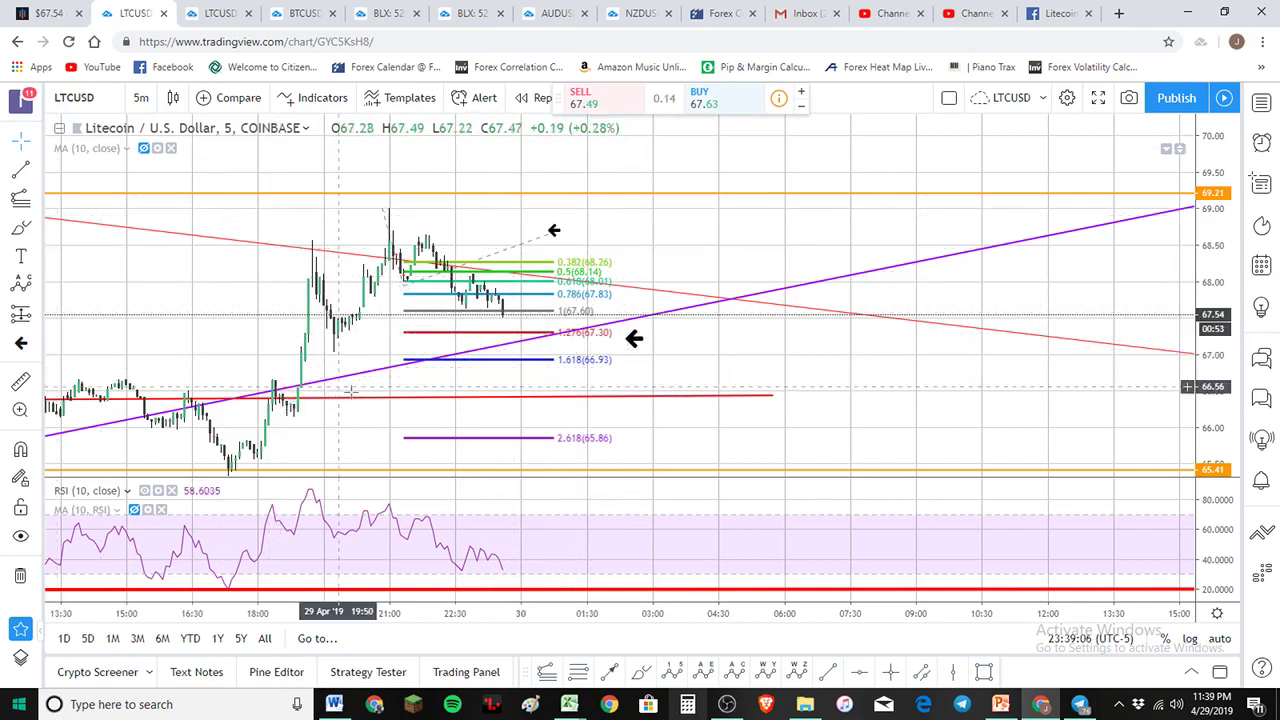
Step: Raise the red level slightly and delete both arrow markers
{"action": "left_click_drag", "start_coordinate": [369, 390], "coordinate": [375, 389]}
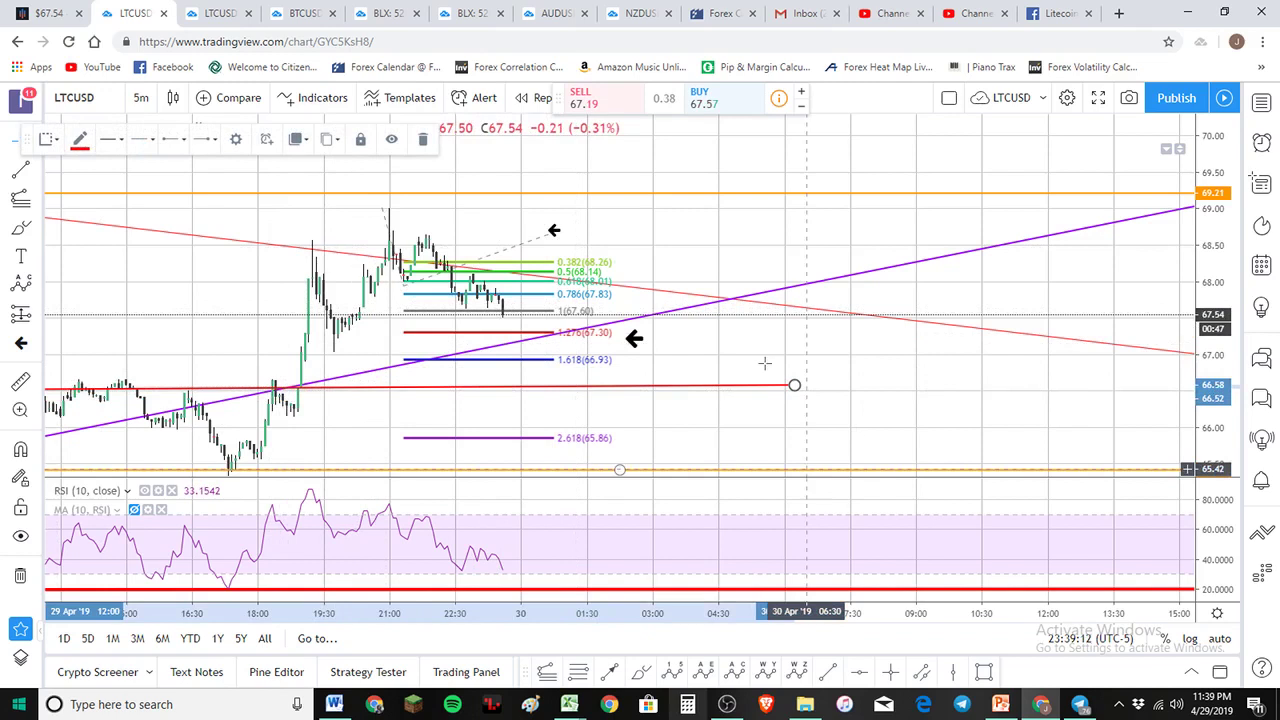
{"action": "left_click", "coordinate": [634, 340]}
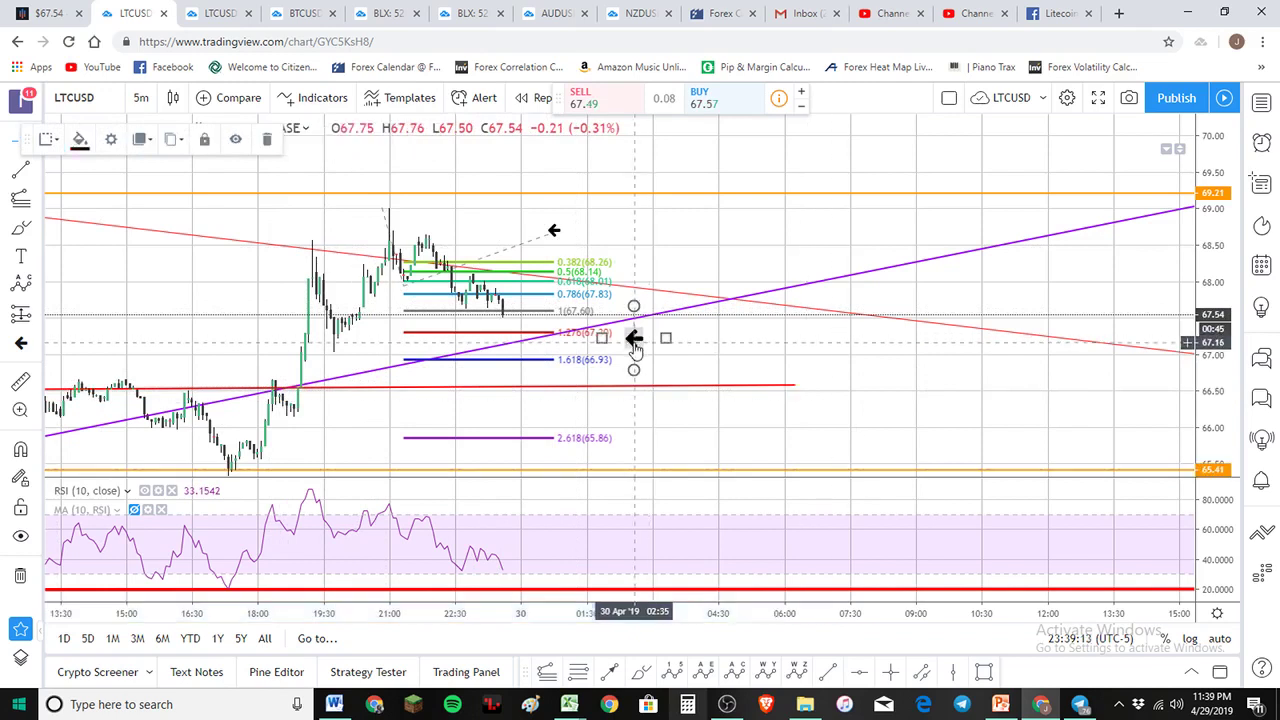
{"action": "key", "text": "Delete"}
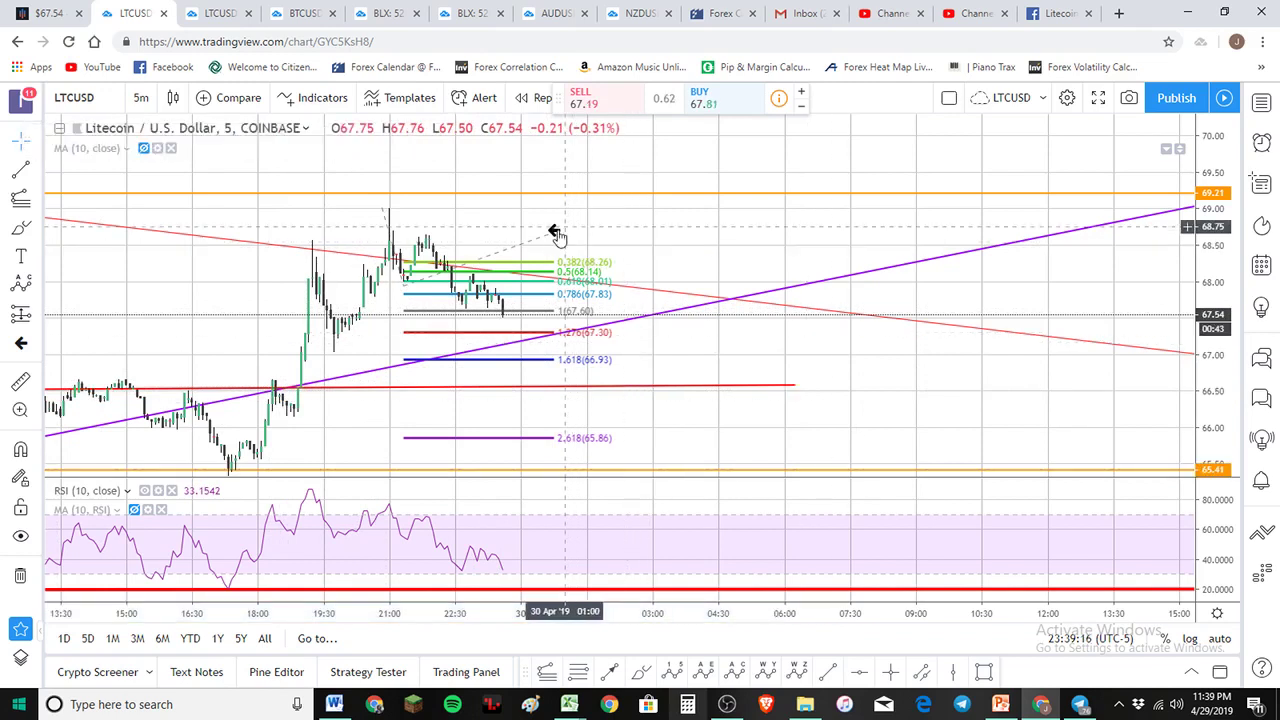
{"action": "left_click", "coordinate": [553, 232]}
{"action": "key", "text": "Delete"}
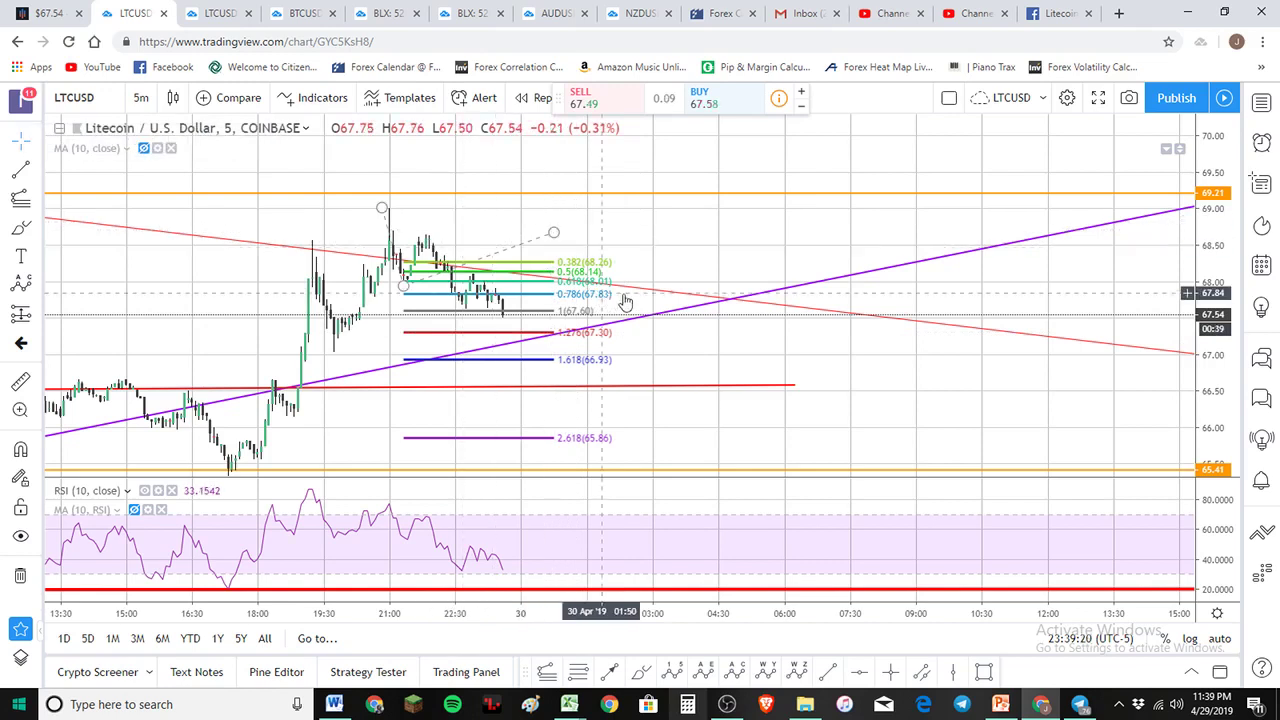
Step: Zoom out and delete the red horizontal level near 66.5, keeping the extension
{"action": "scroll", "coordinate": [740, 276], "scroll_direction": "down", "scroll_amount": 2}
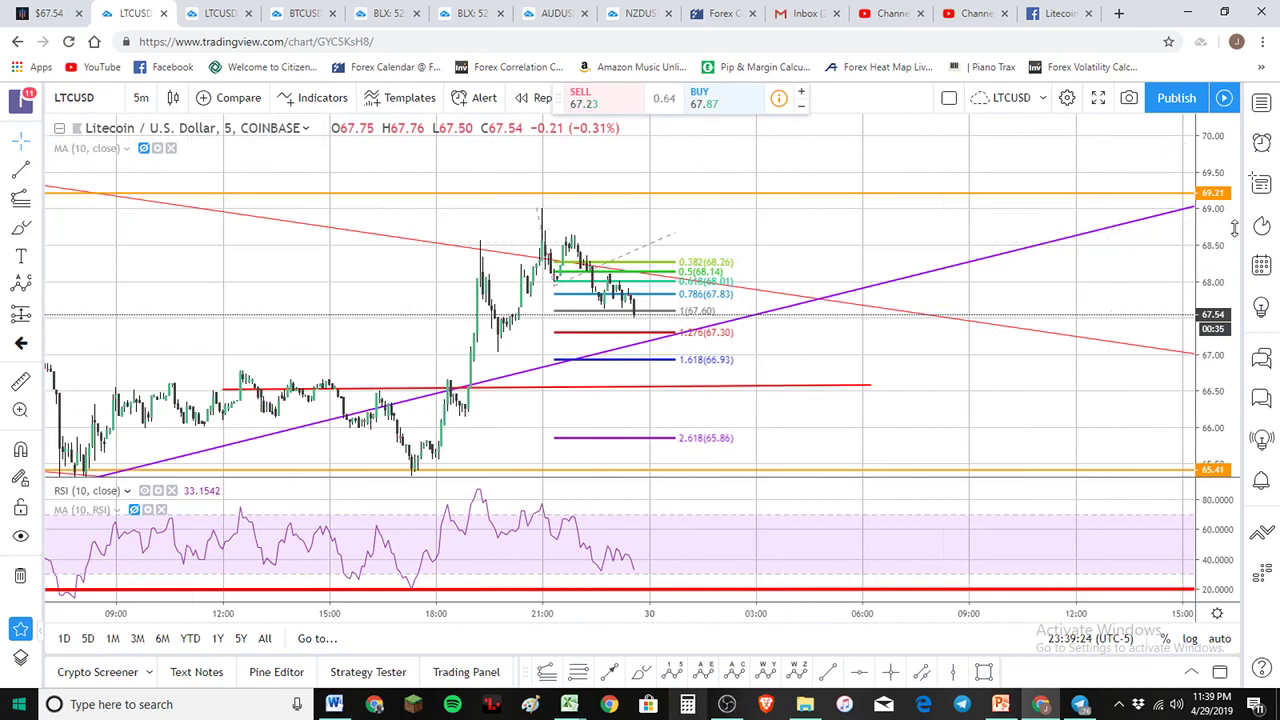
{"action": "left_click_drag", "start_coordinate": [1232, 230], "coordinate": [1234, 246]}
{"action": "scroll", "coordinate": [994, 291], "scroll_direction": "down", "scroll_amount": 2}
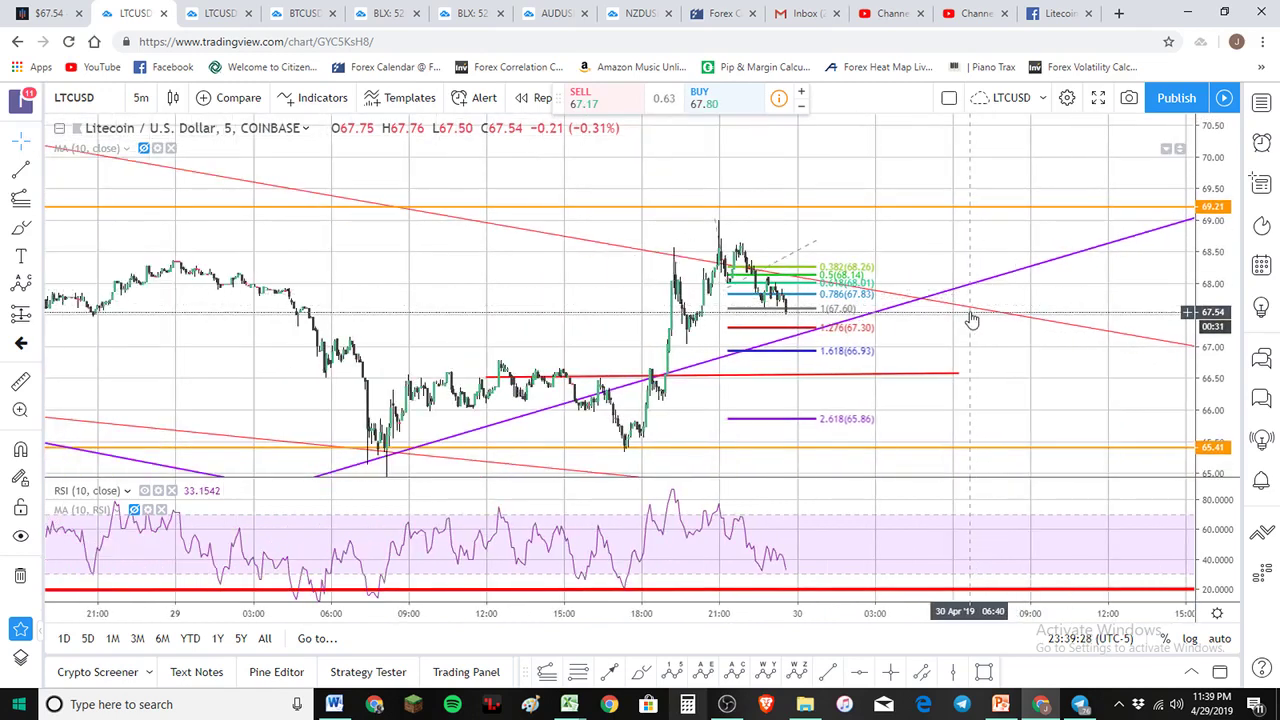
{"action": "left_click", "coordinate": [860, 330]}
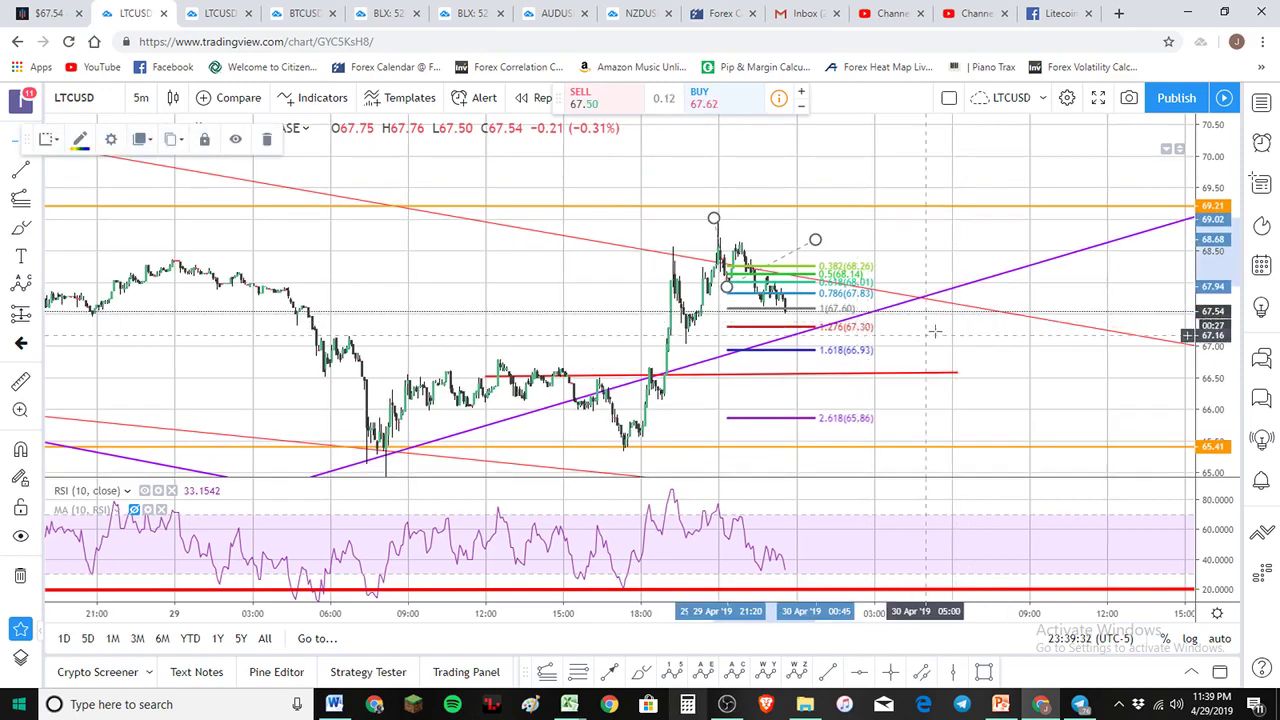
{"action": "left_click", "coordinate": [898, 373]}
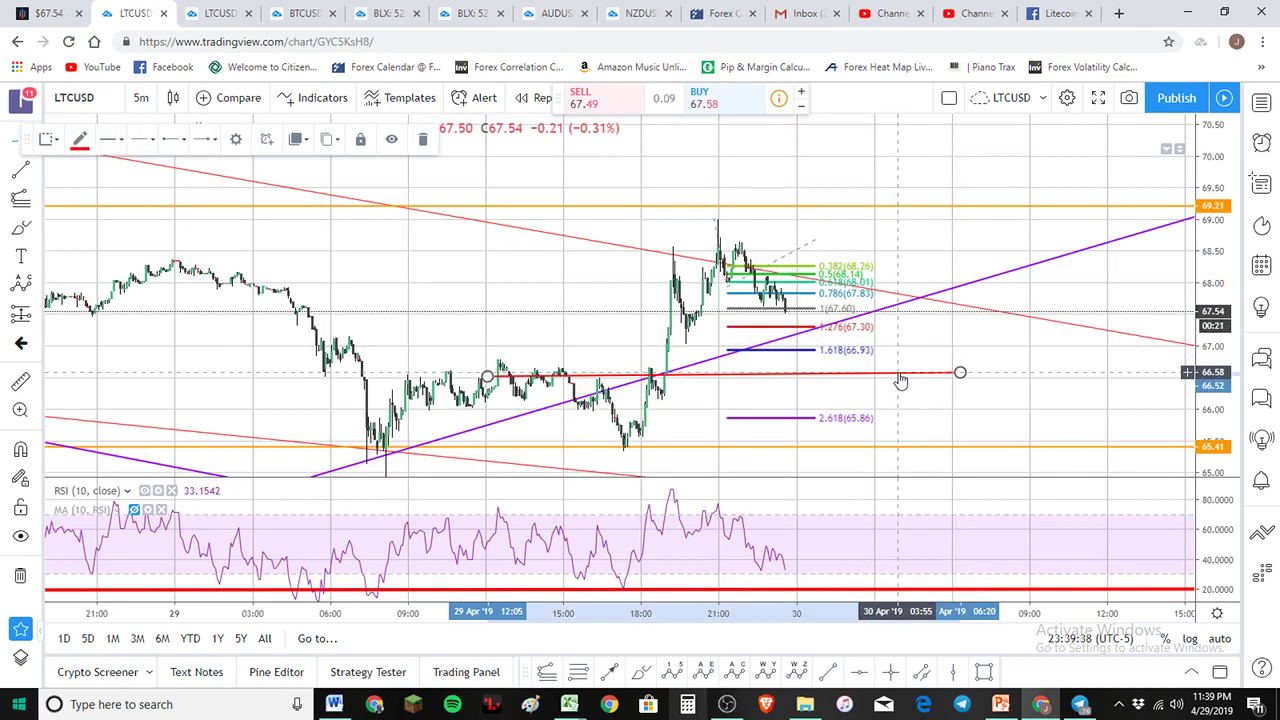
{"action": "key", "text": "Delete"}
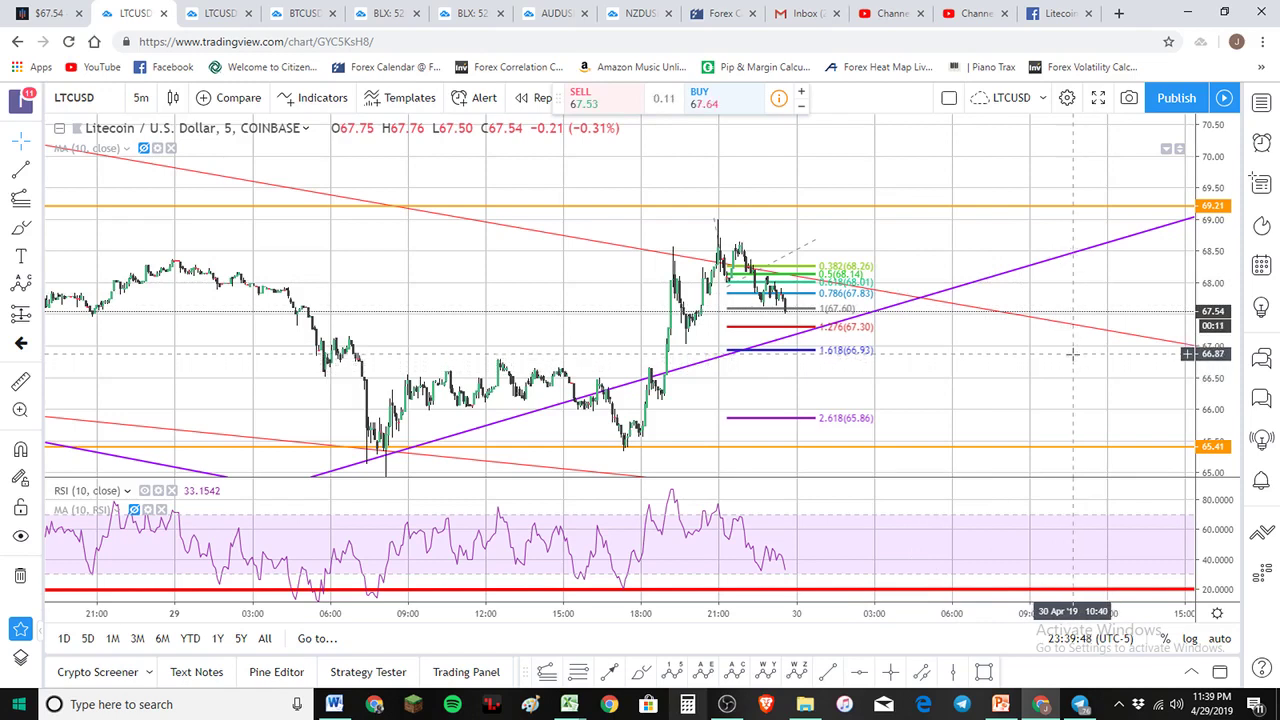
Step: Draw a second Fibonacci extension from the morning low to the 20:55 high
{"action": "scroll", "coordinate": [1031, 355], "scroll_direction": "up", "scroll_amount": 1}
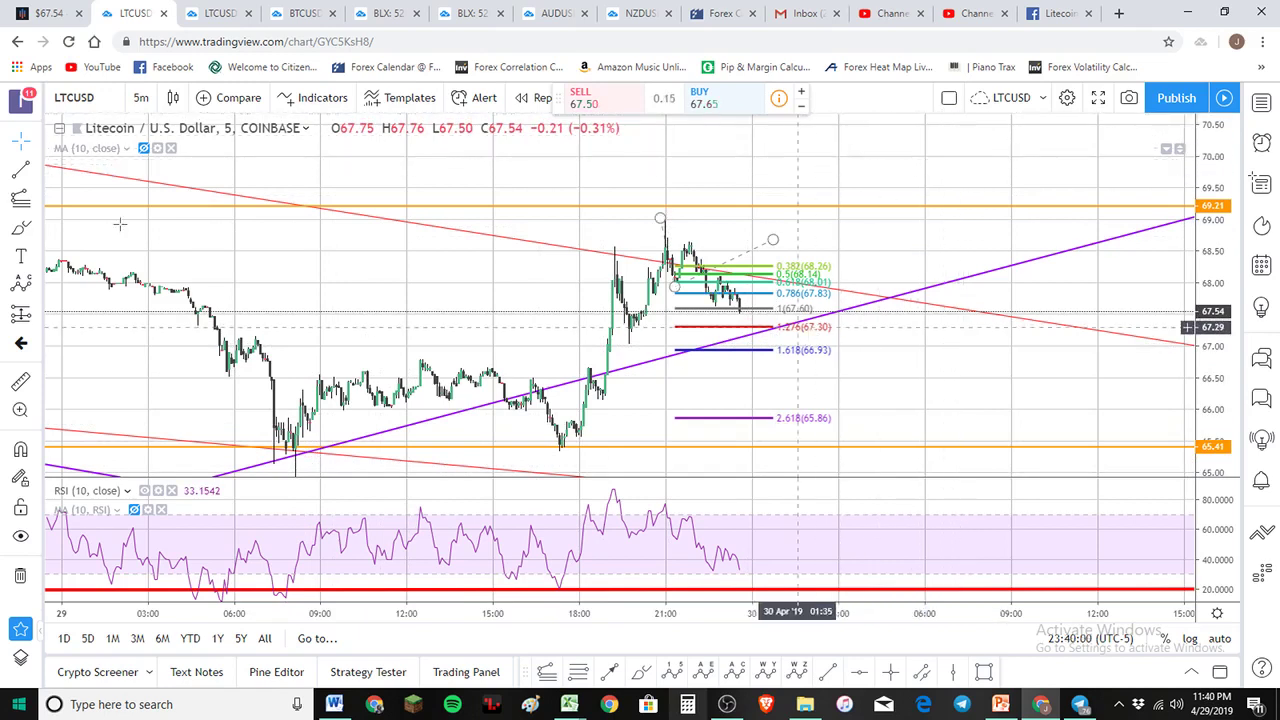
{"action": "left_click", "coordinate": [20, 200]}
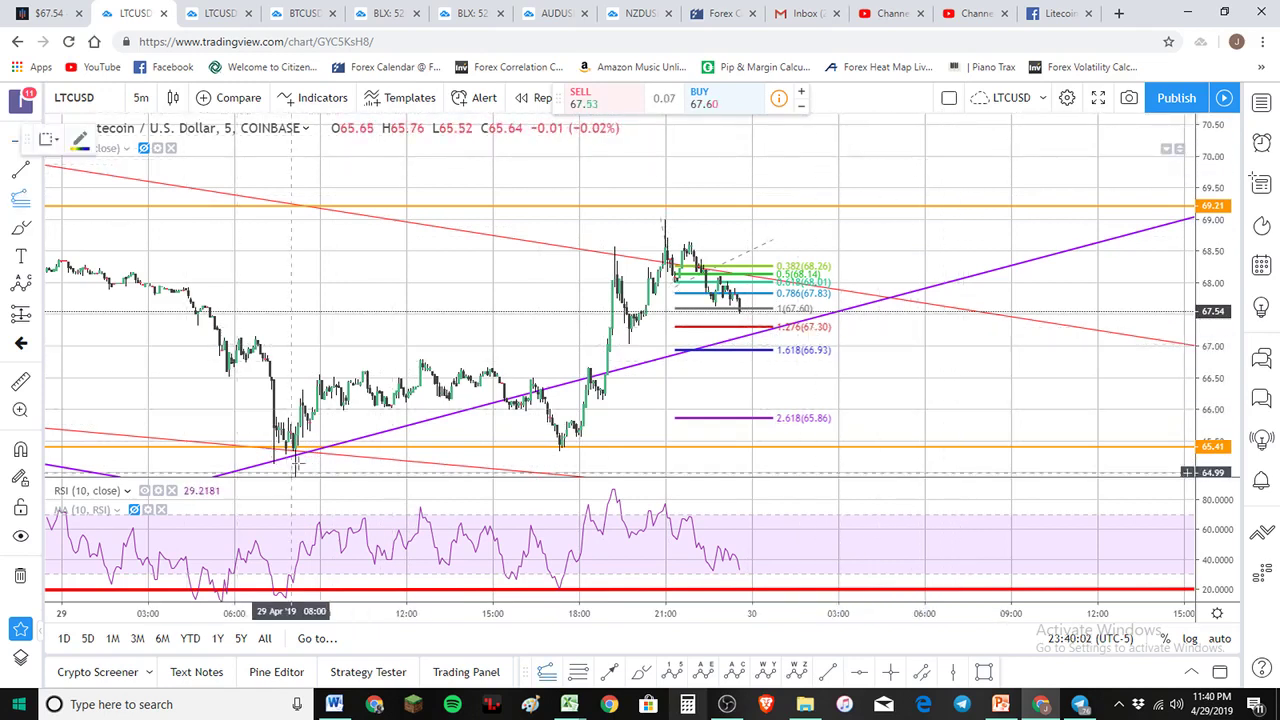
{"action": "left_click_drag", "start_coordinate": [290, 472], "coordinate": [661, 218]}
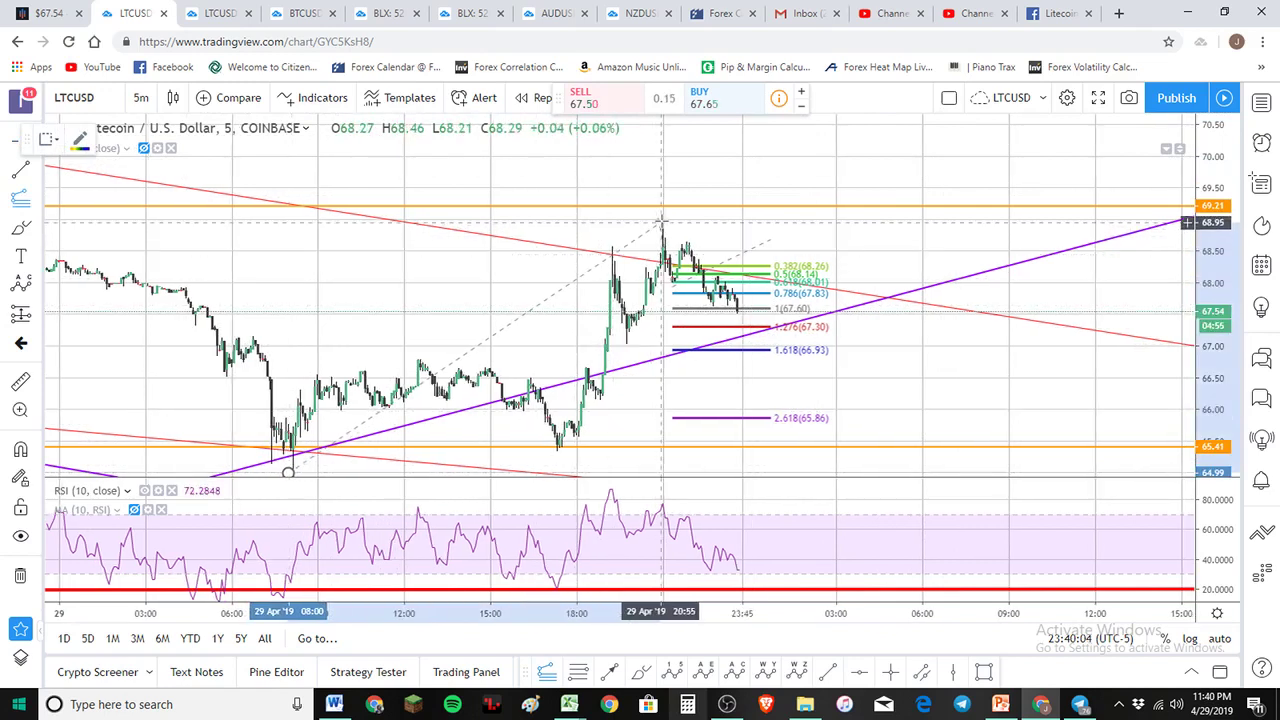
{"action": "left_click", "coordinate": [661, 218]}
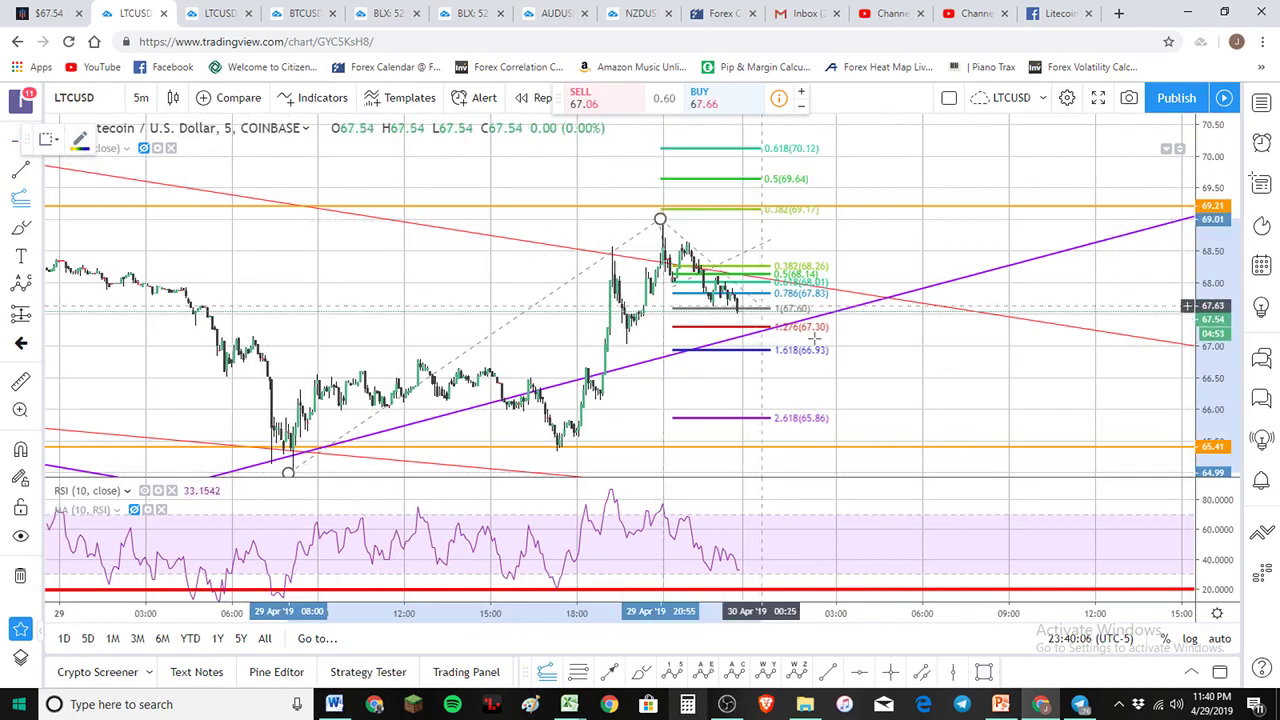
{"action": "left_click", "coordinate": [878, 327]}
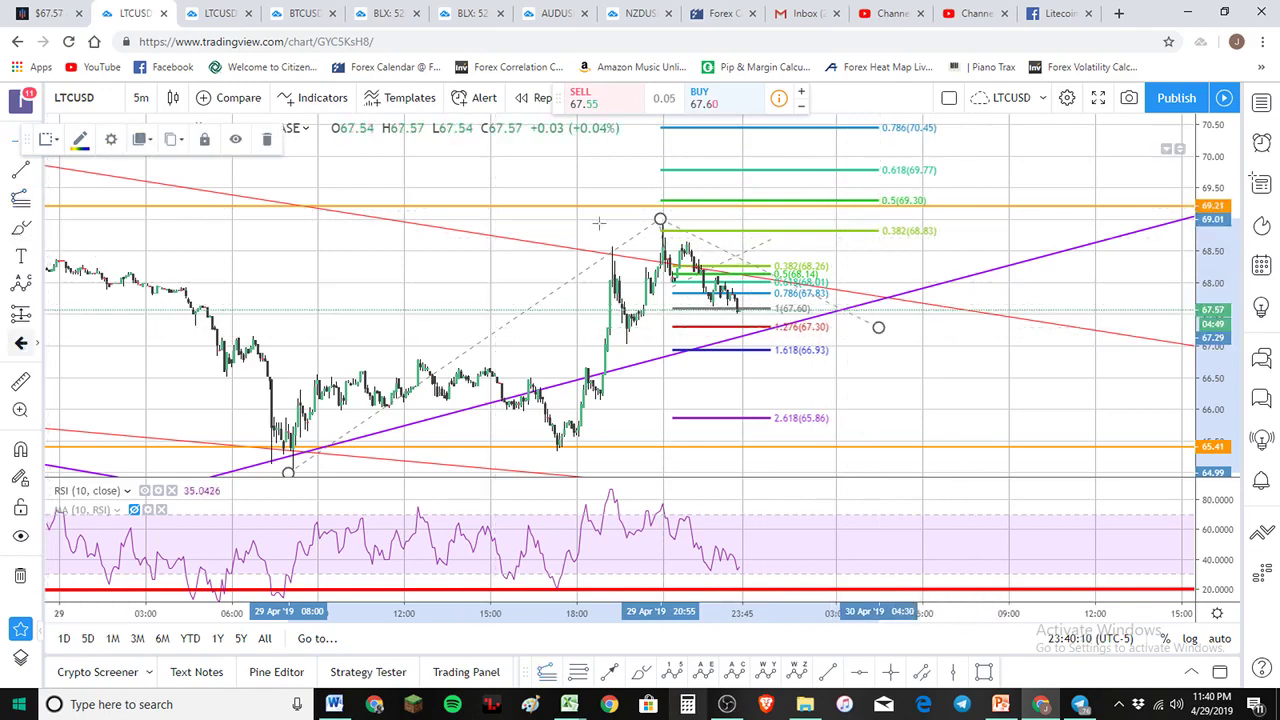
Step: Arrow-mark the 0.618 level at 69.77 and pan to reveal higher prices
{"action": "left_click", "coordinate": [981, 160]}
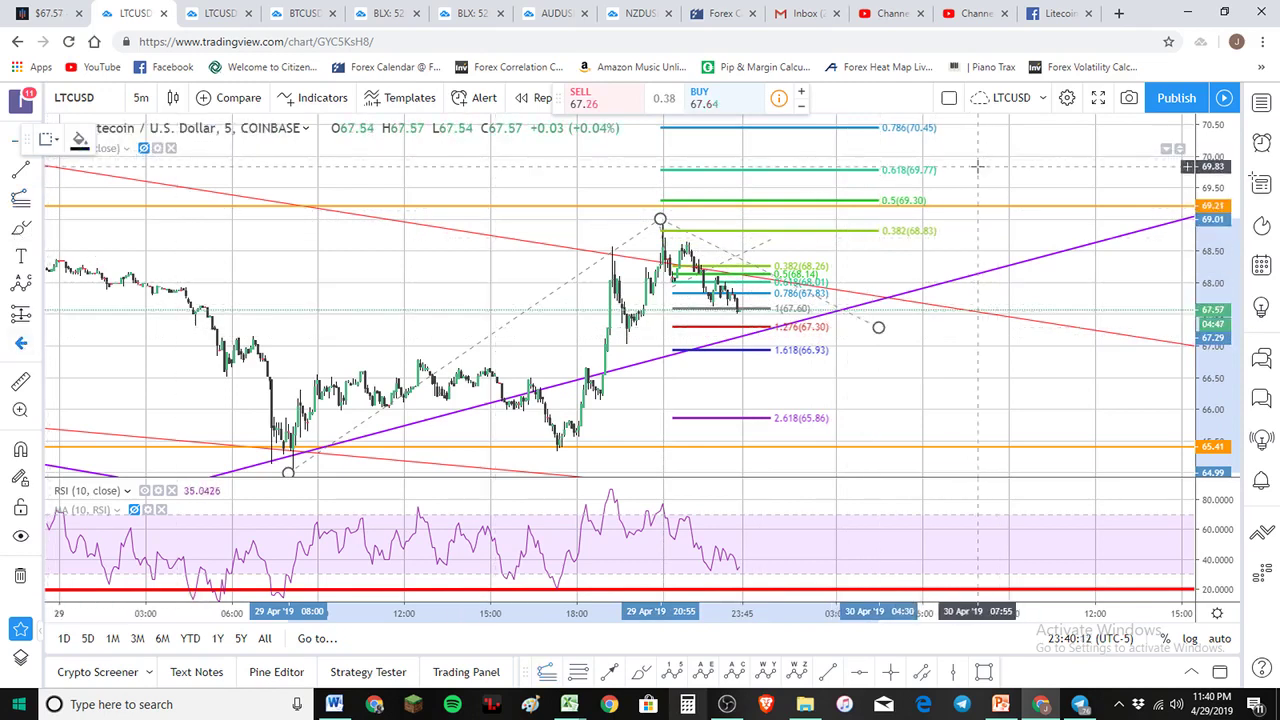
{"action": "left_click", "coordinate": [977, 167]}
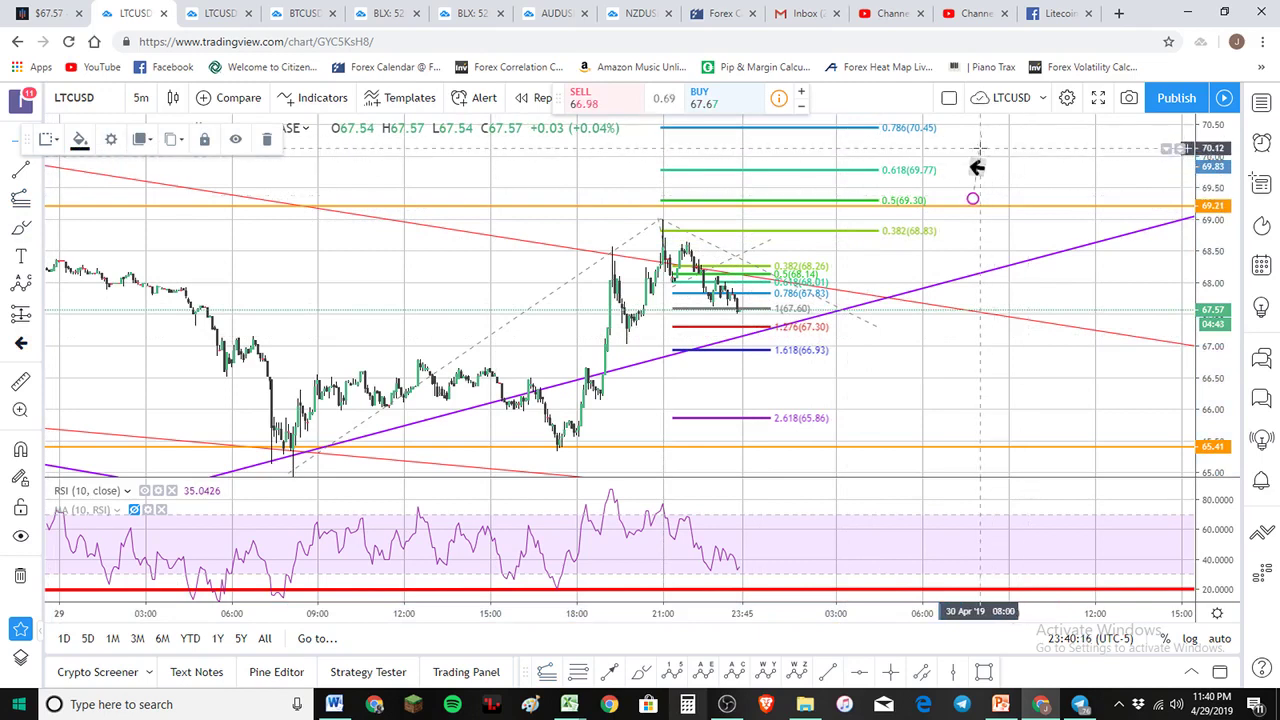
{"action": "left_click_drag", "start_coordinate": [980, 203], "coordinate": [984, 205]}
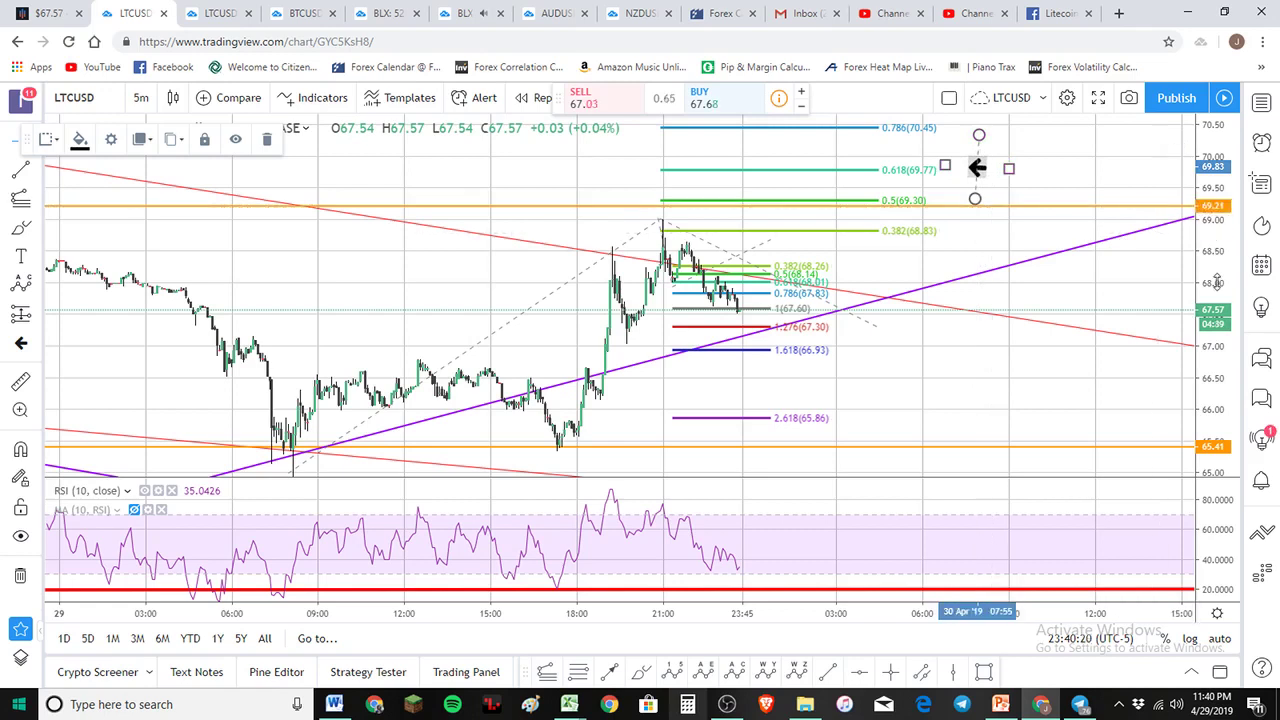
{"action": "scroll", "coordinate": [1185, 262], "scroll_direction": "down", "scroll_amount": 3}
{"action": "scroll", "coordinate": [1020, 358], "scroll_direction": "down", "scroll_amount": 4}
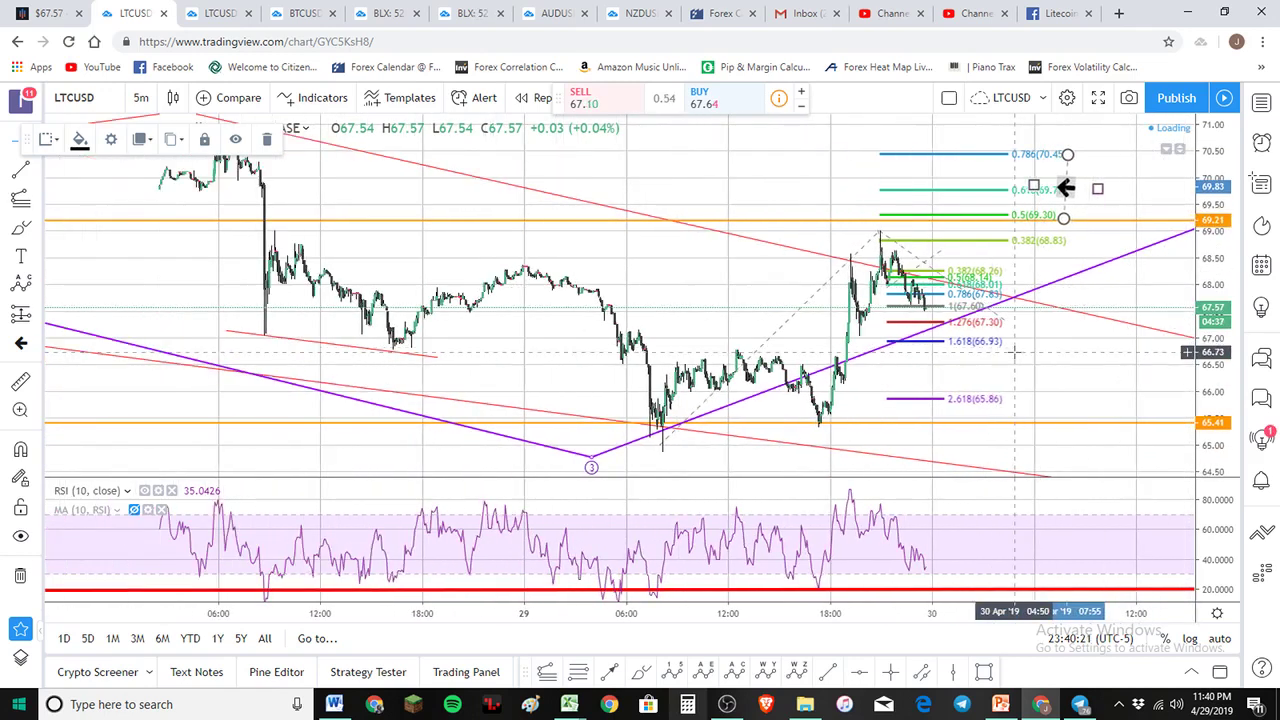
{"action": "left_click_drag", "start_coordinate": [797, 193], "coordinate": [413, 253]}
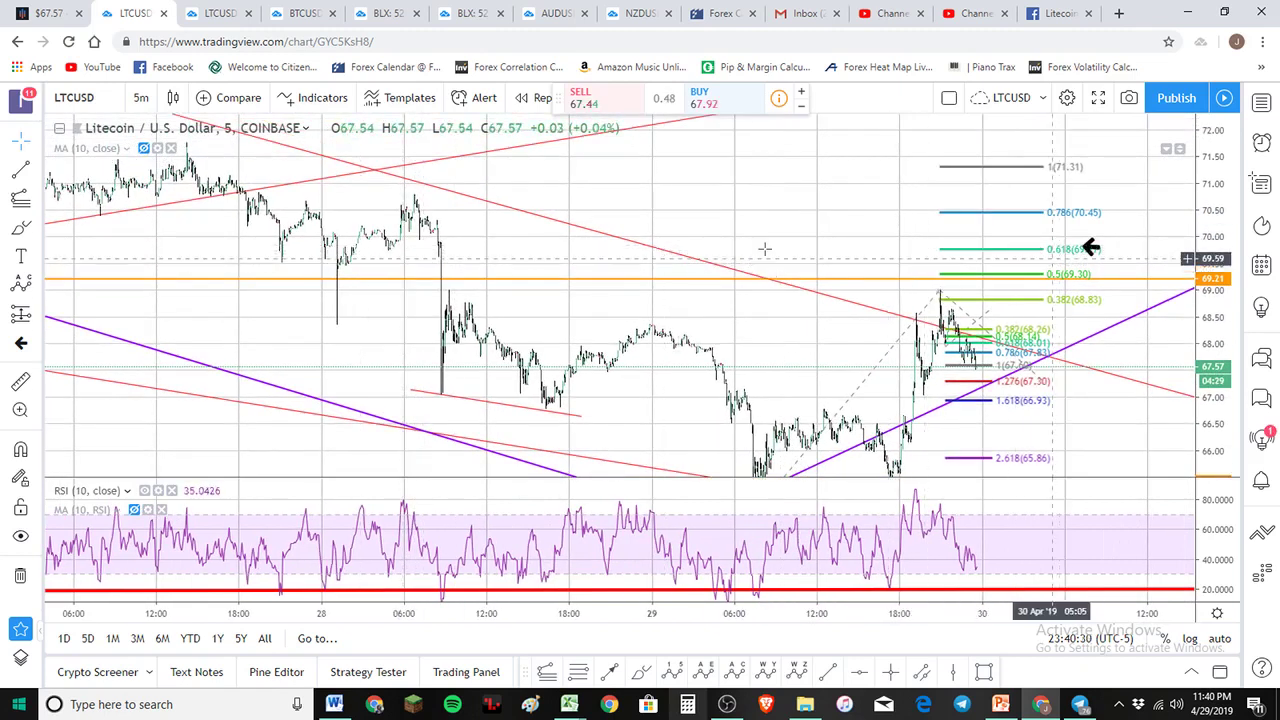
Step: Zoom out to about a week and fit levels up to 1.618 near 73.79
{"action": "scroll", "coordinate": [750, 243], "scroll_direction": "down", "scroll_amount": 2}
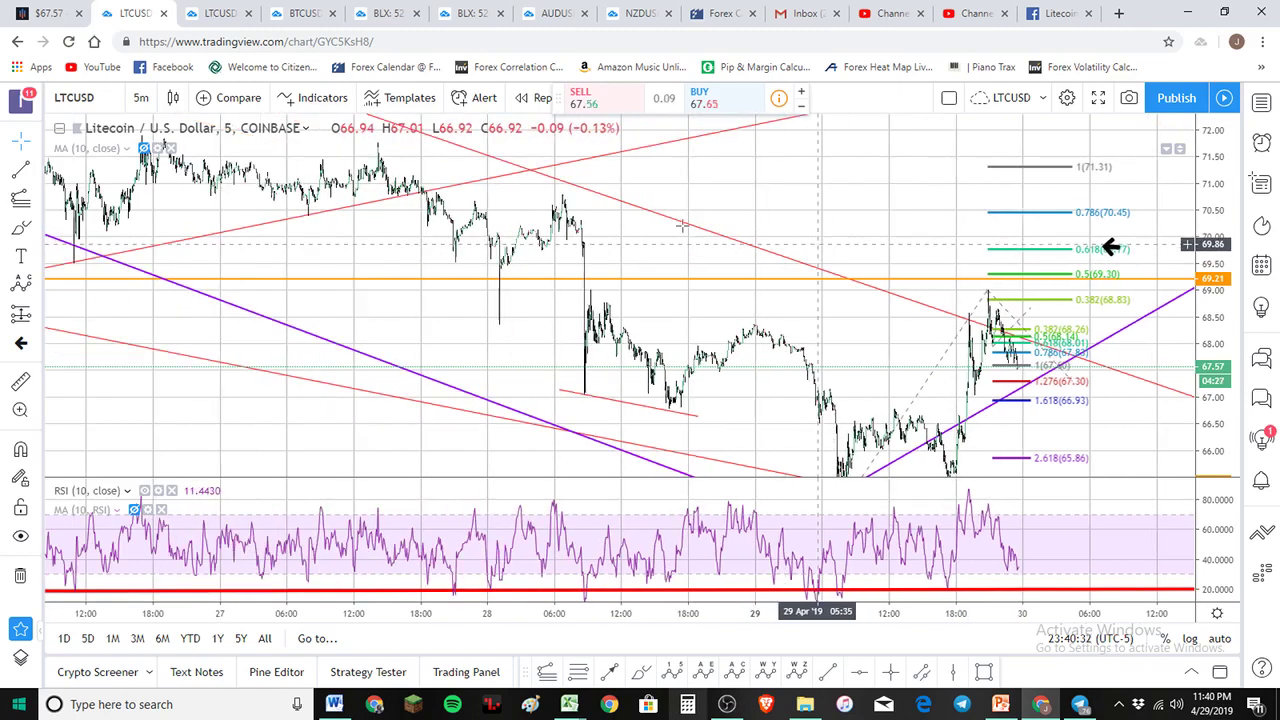
{"action": "scroll", "coordinate": [818, 243], "scroll_direction": "down", "scroll_amount": 1}
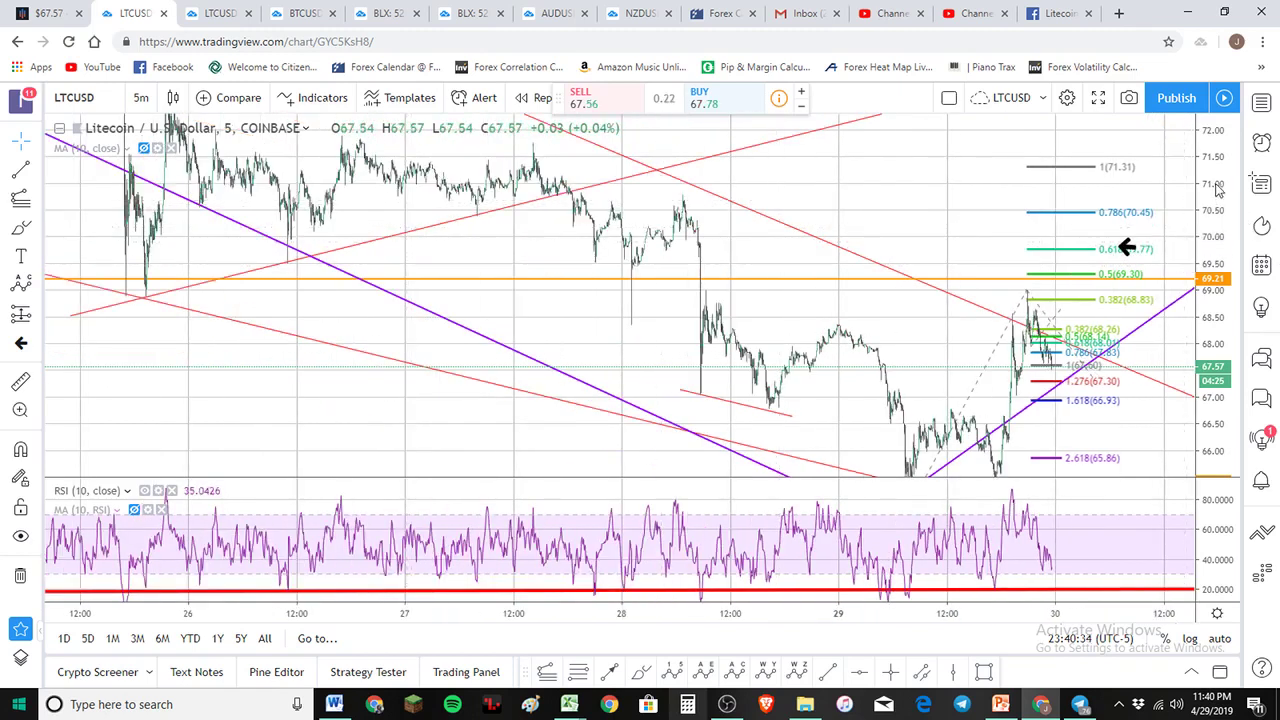
{"action": "scroll", "coordinate": [1125, 248], "scroll_direction": "down", "scroll_amount": 3}
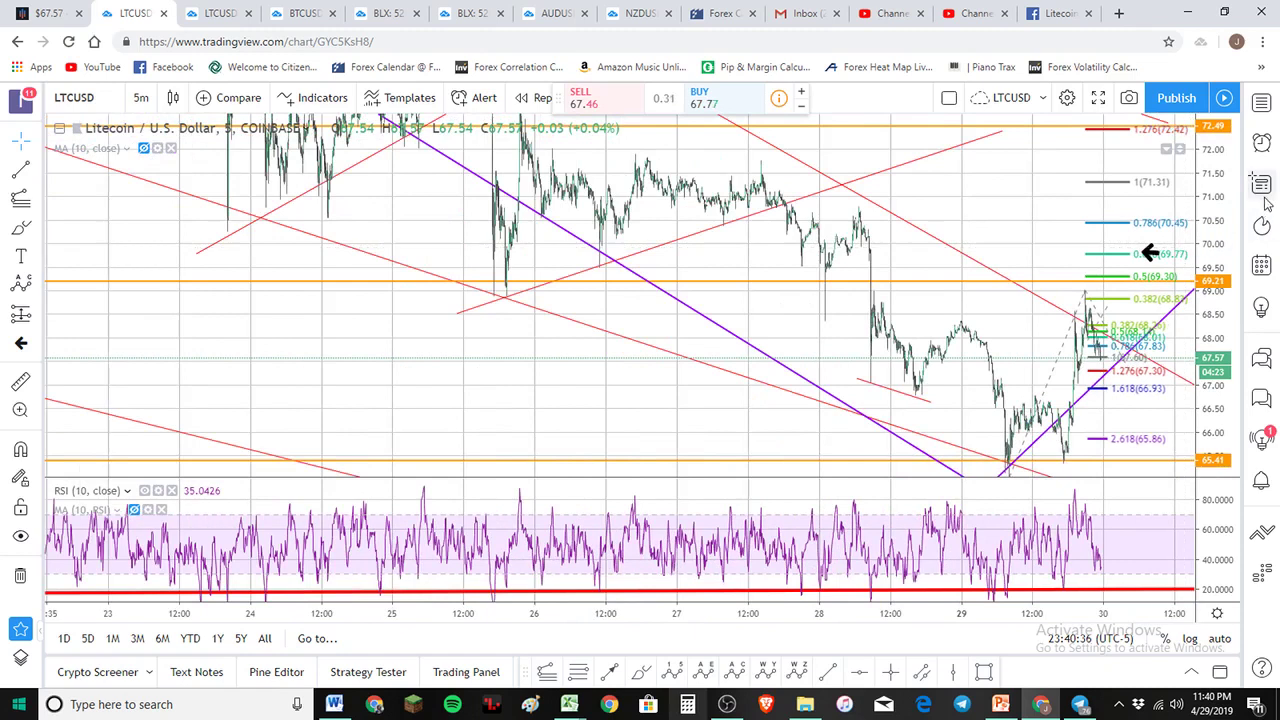
{"action": "left_click_drag", "start_coordinate": [1220, 196], "coordinate": [1212, 310]}
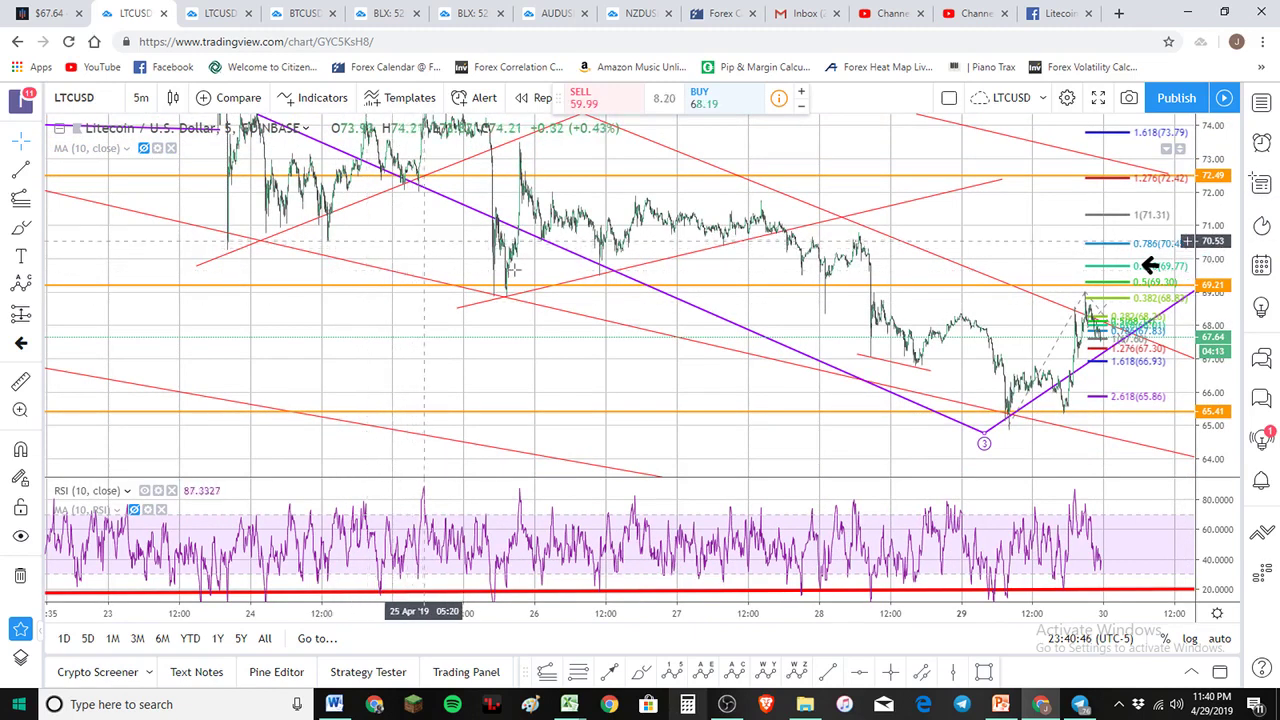
{"action": "left_click_drag", "start_coordinate": [969, 266], "coordinate": [945, 274]}
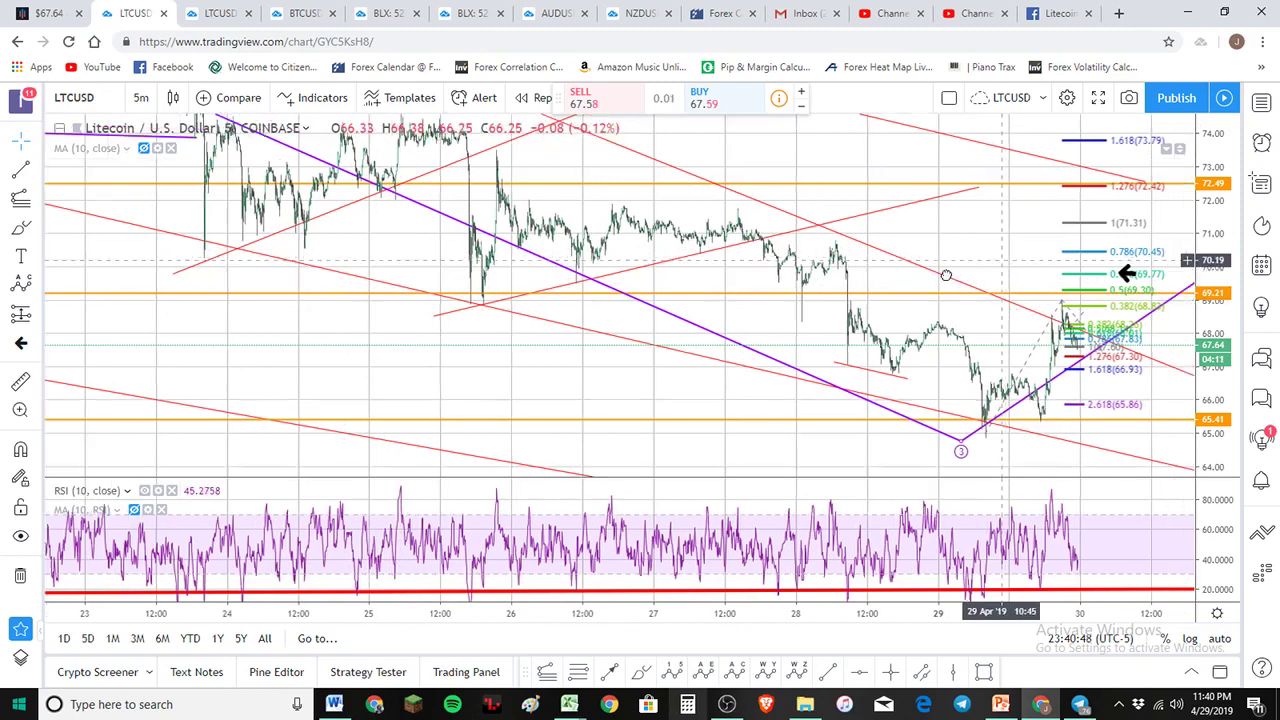
{"action": "scroll", "coordinate": [945, 274], "scroll_direction": "right", "scroll_amount": 10}
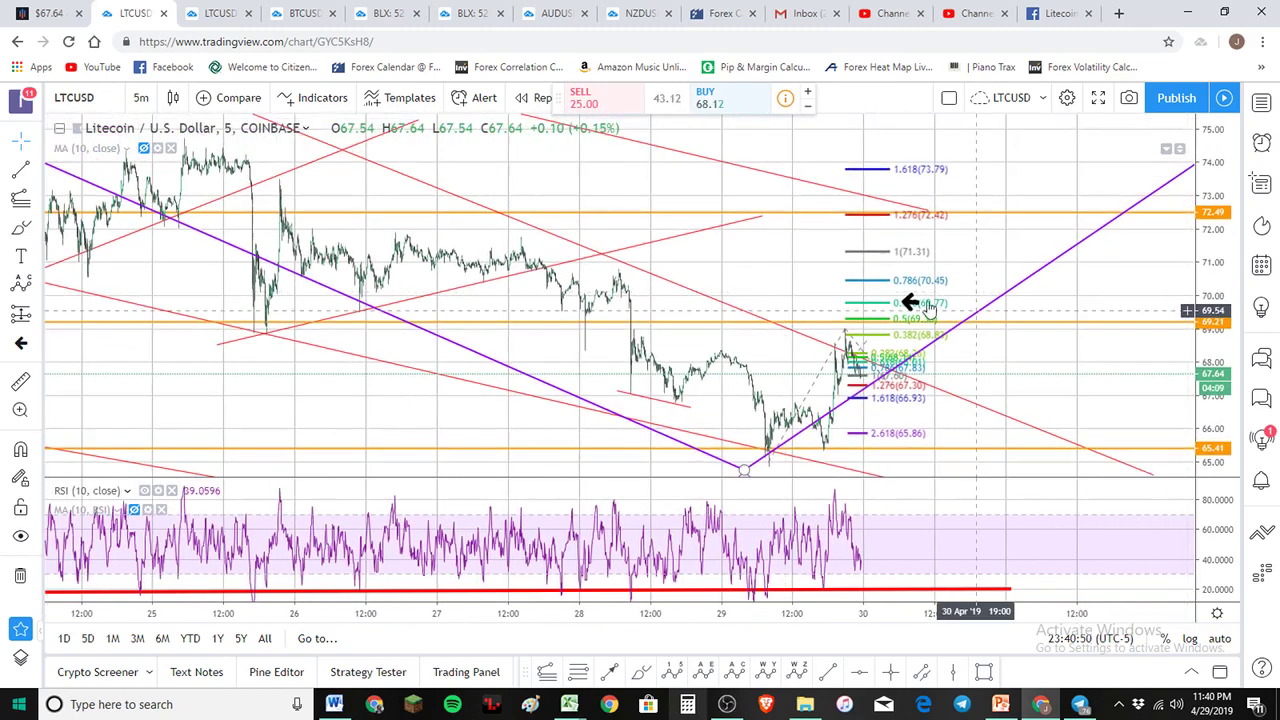
Step: Delete the arrow marker, the large Fibonacci drawing and the small Fibonacci drawing
{"action": "left_click", "coordinate": [926, 305]}
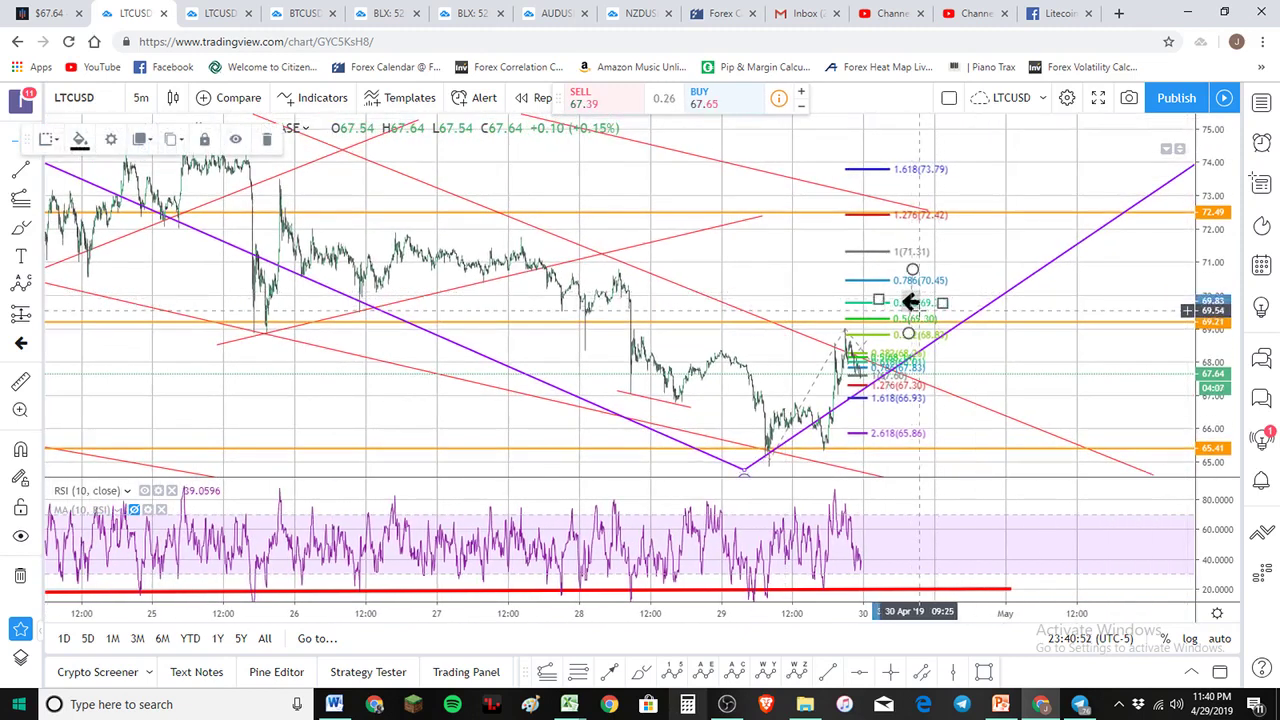
{"action": "key", "text": "Delete"}
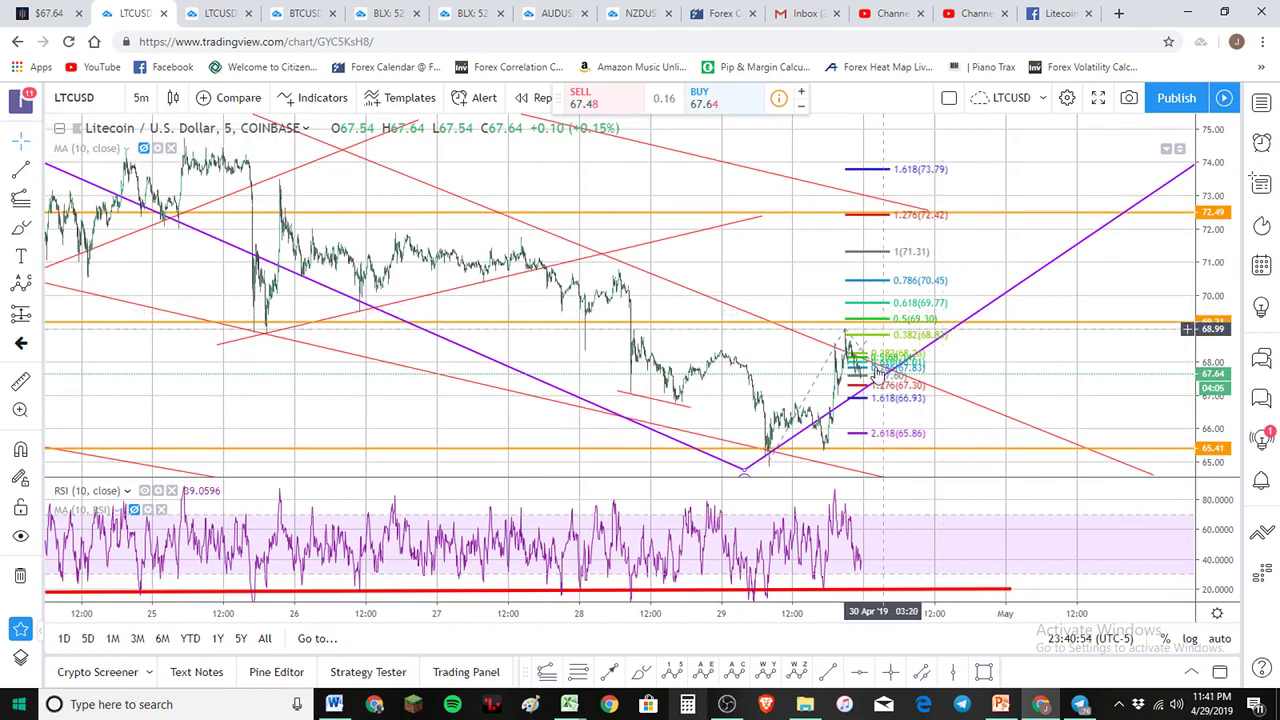
{"action": "left_click", "coordinate": [908, 312]}
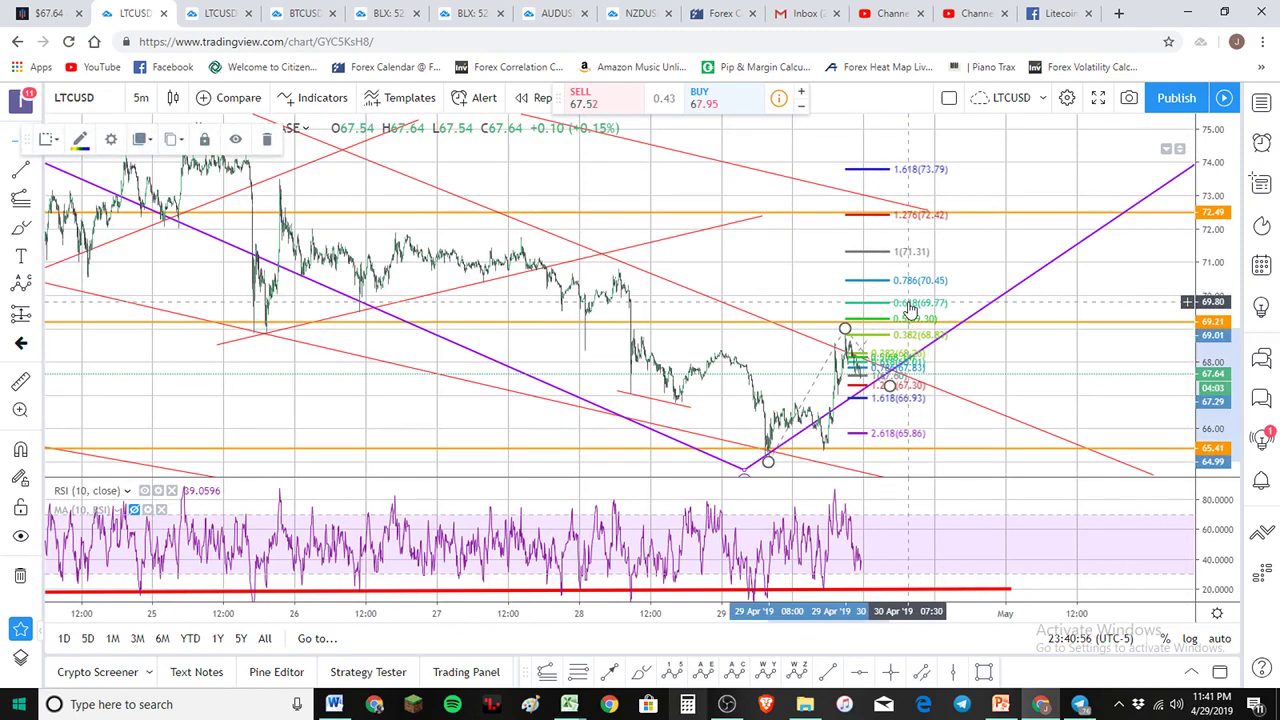
{"action": "key", "text": "Delete"}
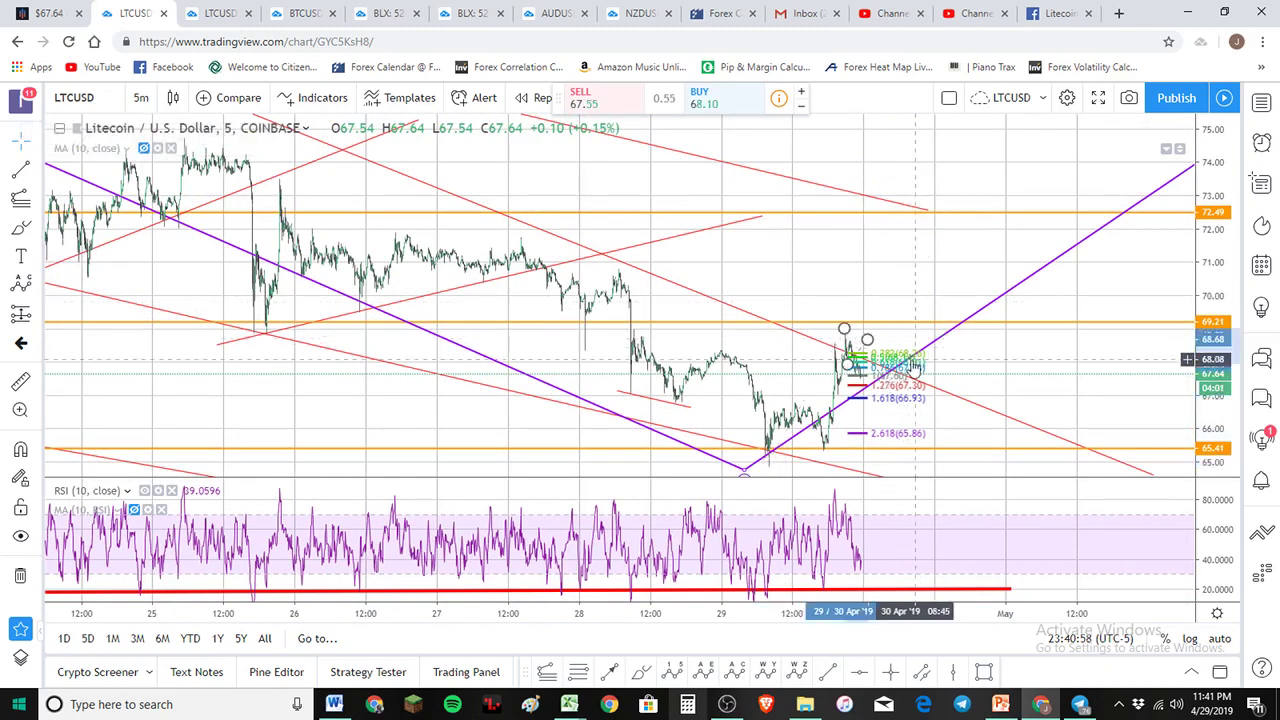
{"action": "left_click", "coordinate": [913, 366]}
{"action": "key", "text": "Delete"}
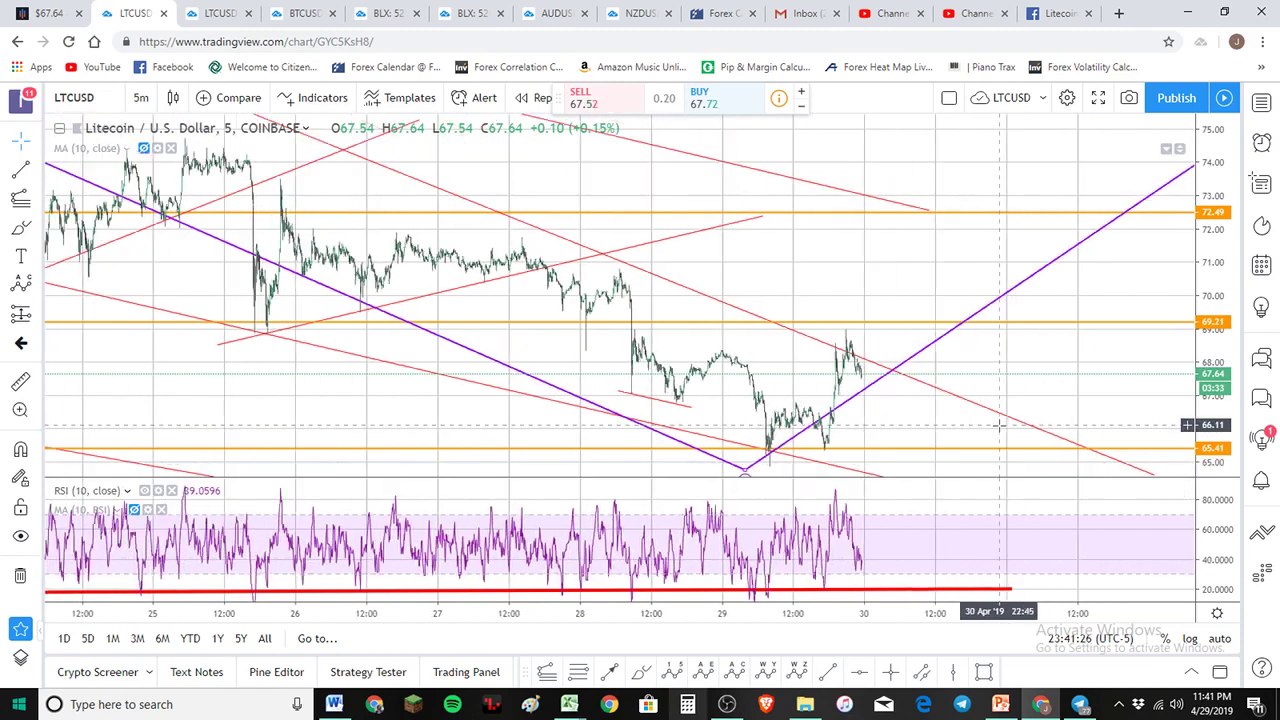
Step: On the BTCUSD chart, draw a Fibonacci extension from the recent high
{"action": "left_click", "coordinate": [295, 13]}
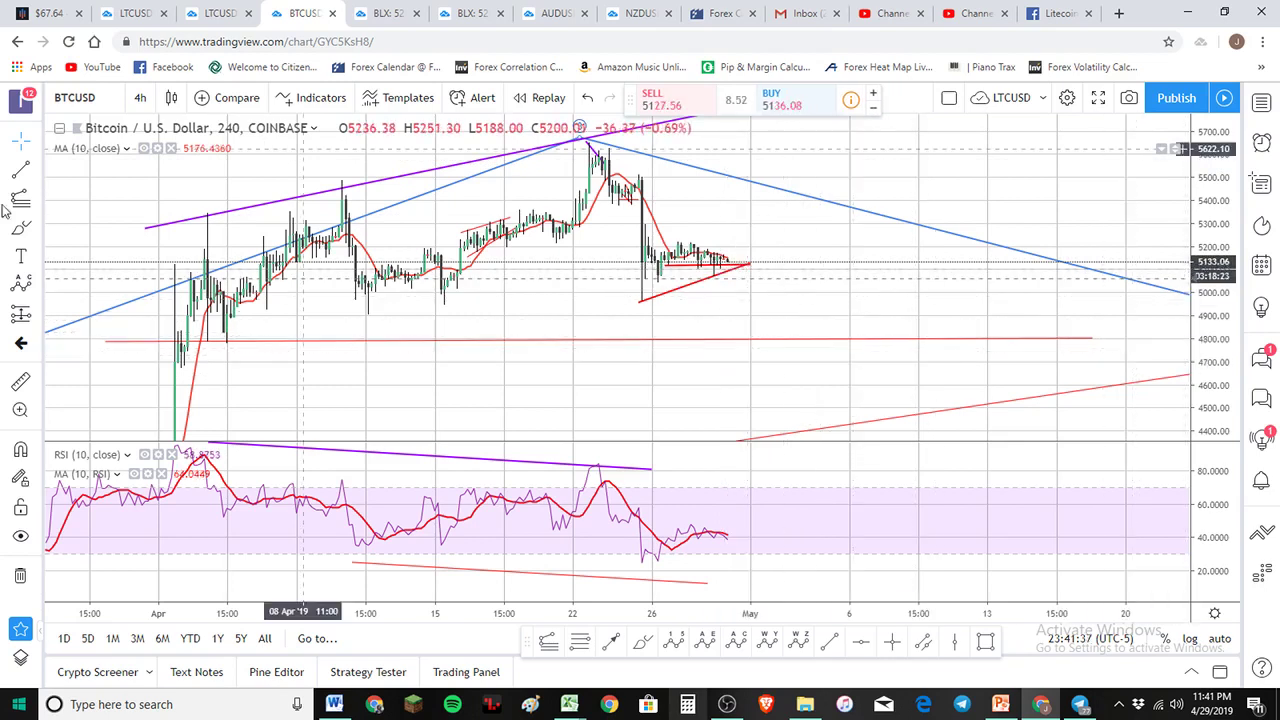
{"action": "key", "text": "alt+f"}
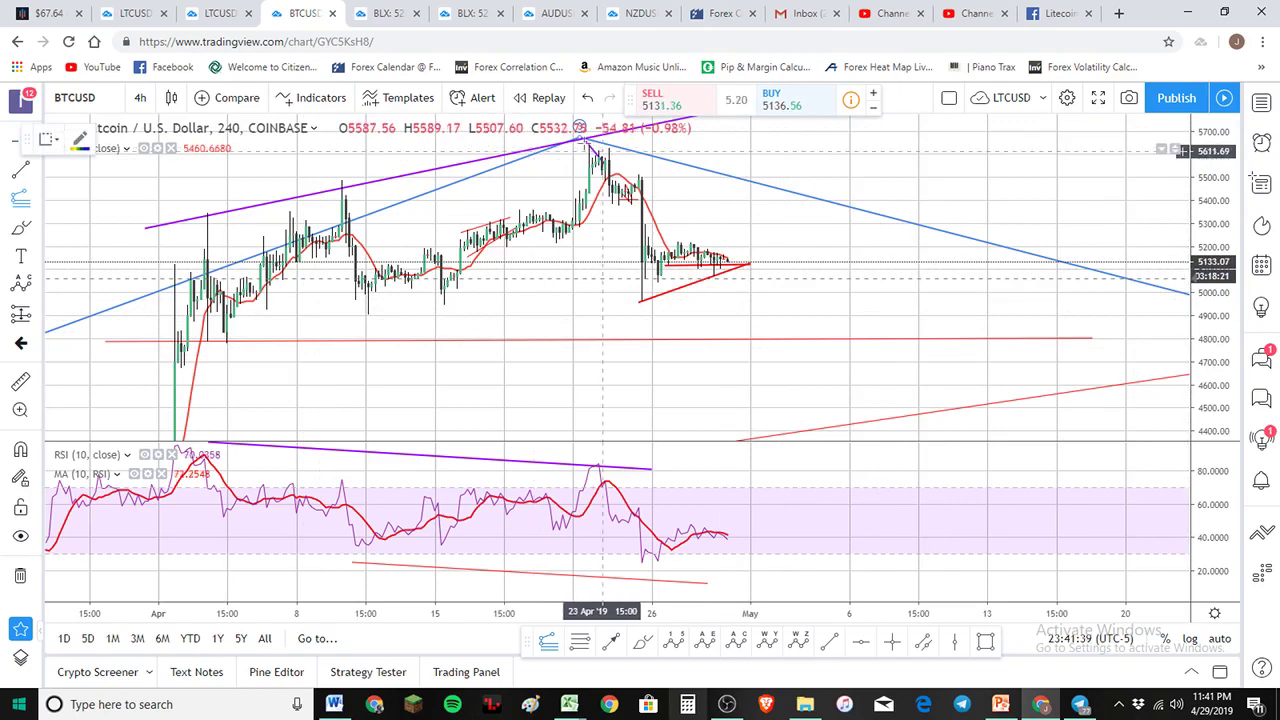
{"action": "left_click", "coordinate": [583, 141]}
{"action": "left_click", "coordinate": [612, 203]}
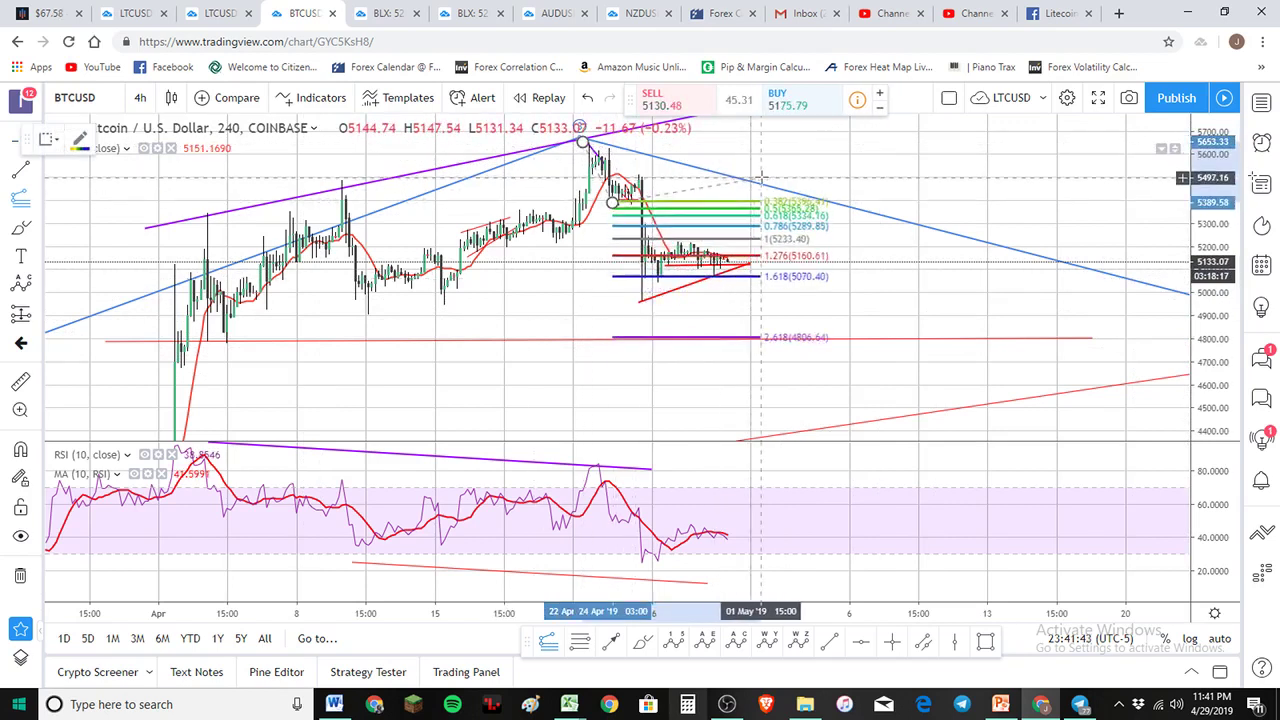
{"action": "left_click", "coordinate": [760, 177]}
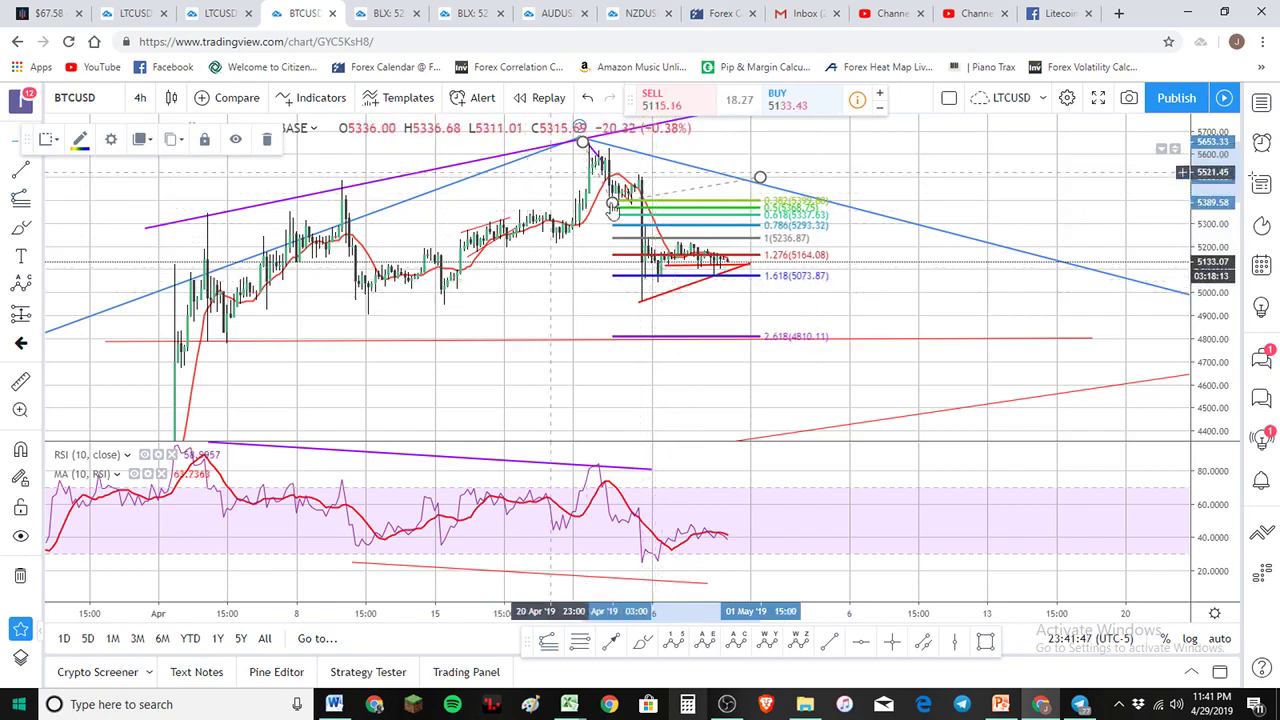
Step: Move the second anchor to the pullback low and lower the third anchor
{"action": "left_click_drag", "start_coordinate": [612, 203], "coordinate": [636, 298]}
{"action": "left_click_drag", "start_coordinate": [760, 180], "coordinate": [803, 224]}
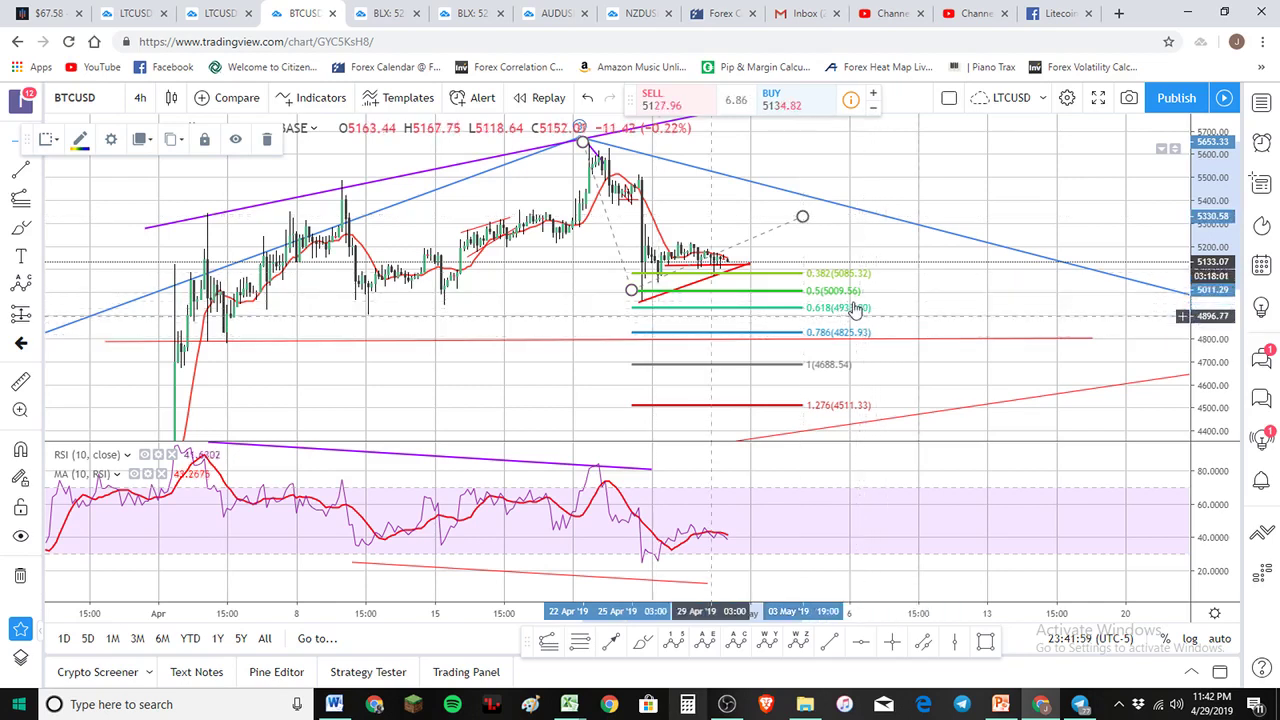
{"action": "left_click", "coordinate": [876, 339]}
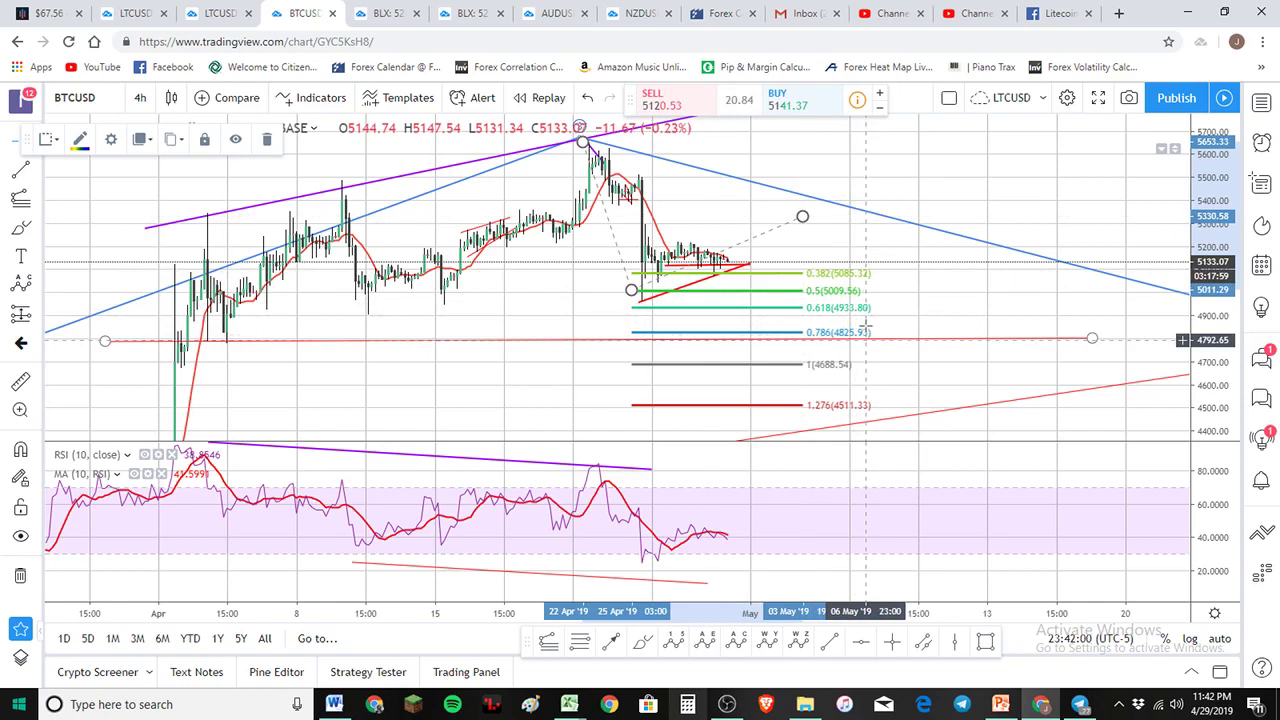
{"action": "left_click", "coordinate": [856, 318]}
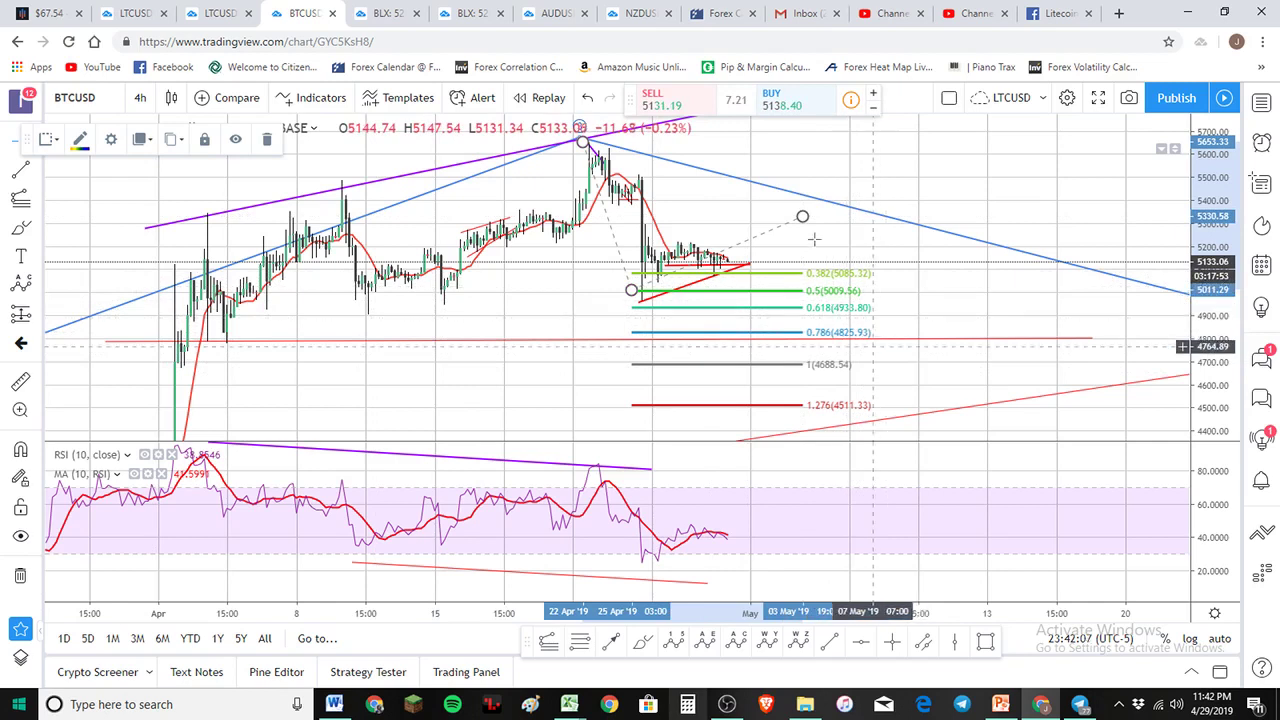
{"action": "left_click_drag", "start_coordinate": [803, 218], "coordinate": [801, 221]}
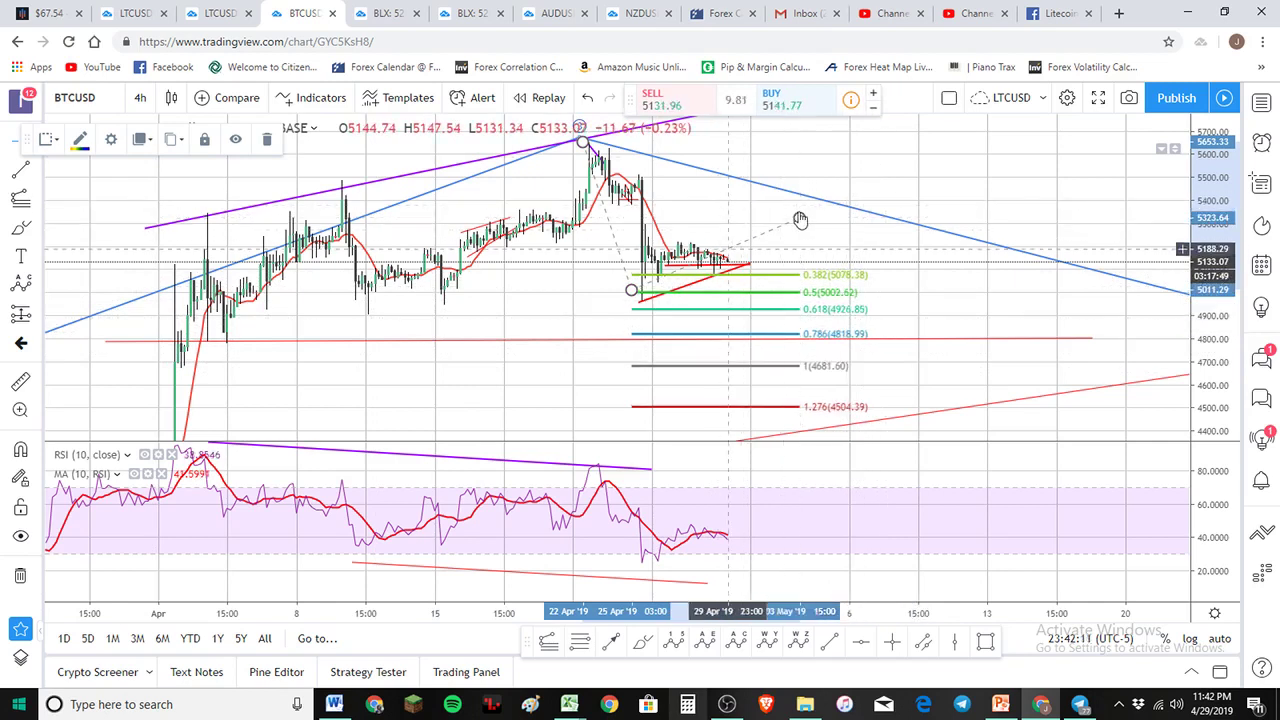
{"action": "left_click_drag", "start_coordinate": [797, 217], "coordinate": [786, 242]}
Step: Check the red level's price, nudge the anchor, then delete the Fibonacci extension
{"action": "left_click", "coordinate": [837, 341]}
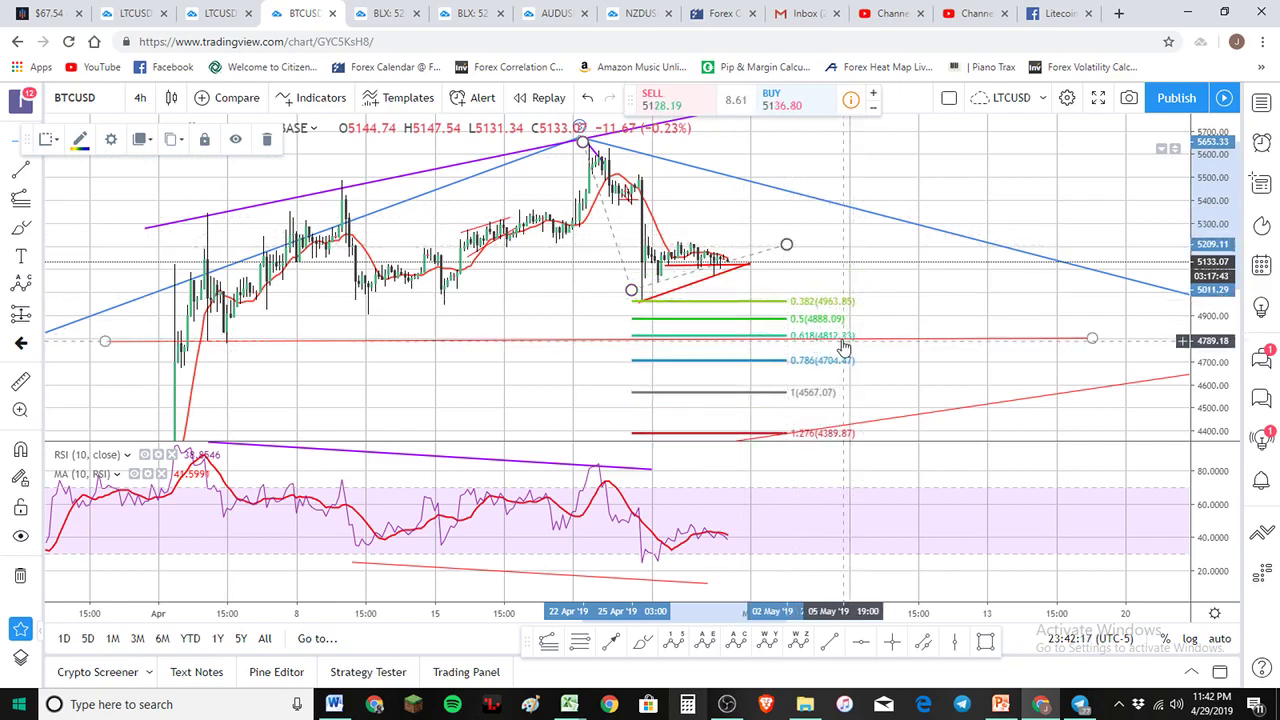
{"action": "left_click", "coordinate": [797, 253]}
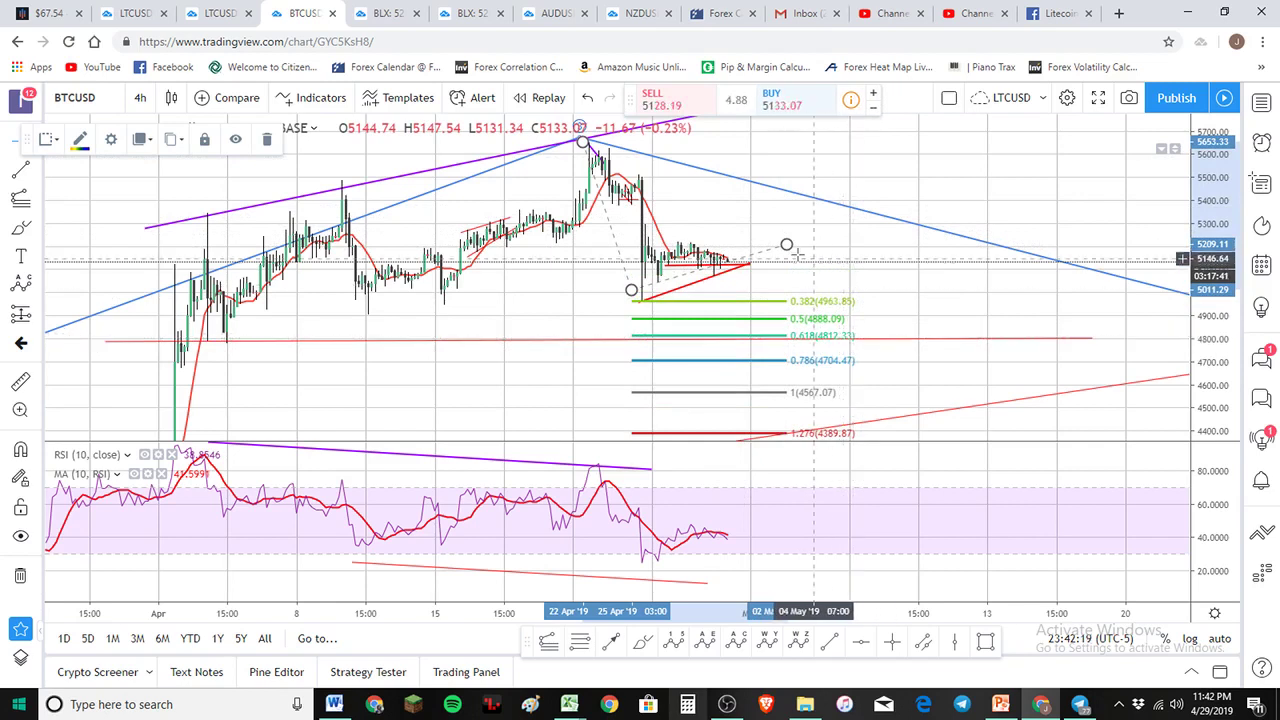
{"action": "left_click_drag", "start_coordinate": [787, 251], "coordinate": [785, 248]}
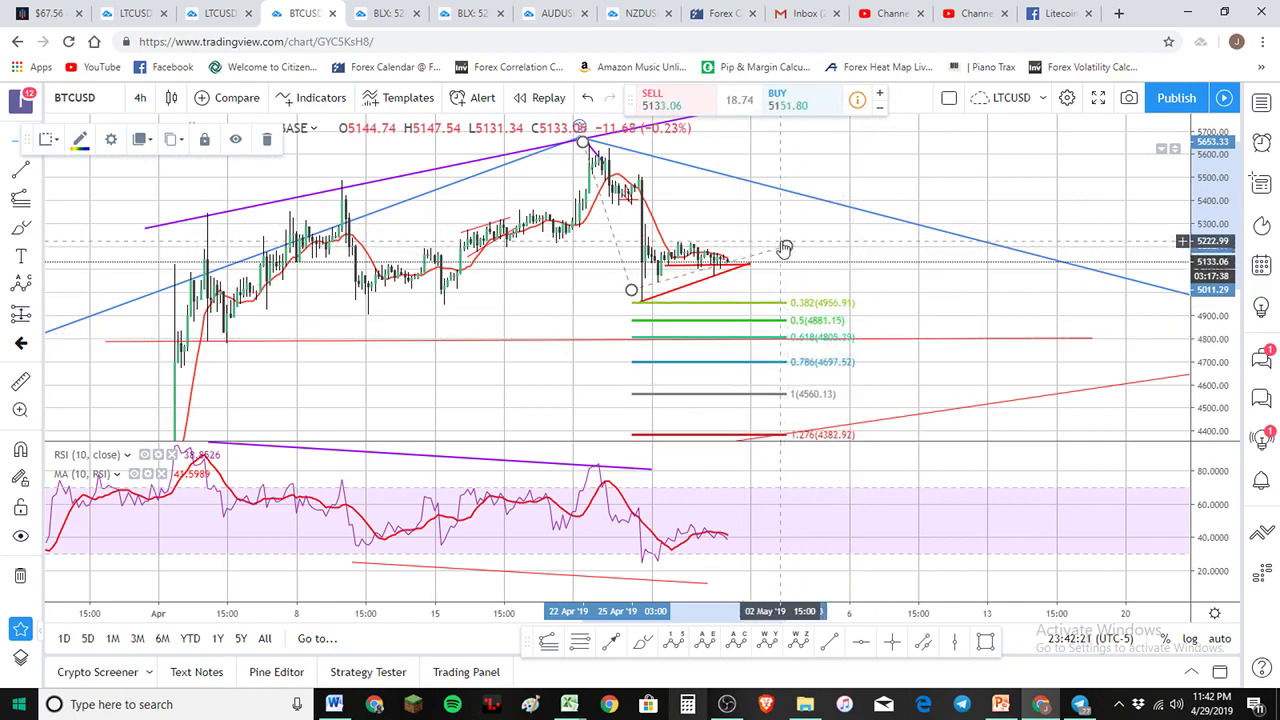
{"action": "key", "text": "Delete"}
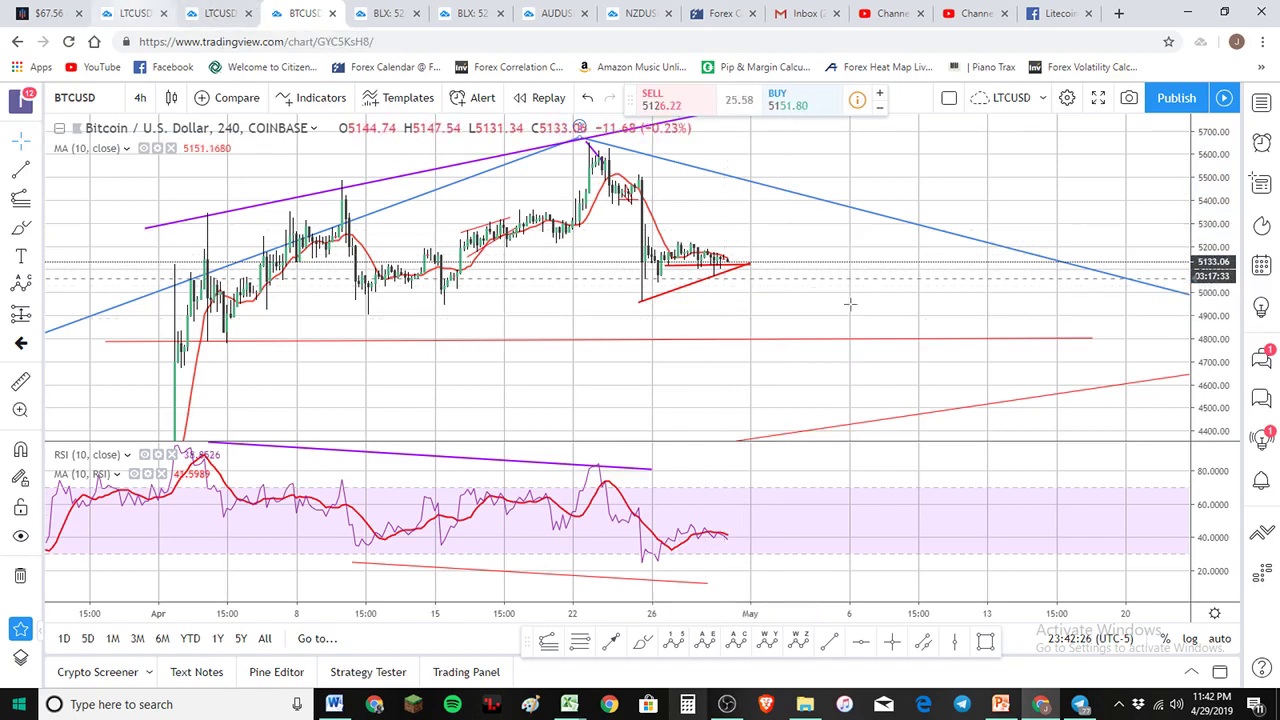
Step: Return to the LTCUSD 5-minute chart with Ctrl+2
{"action": "key", "text": "ctrl+2"}
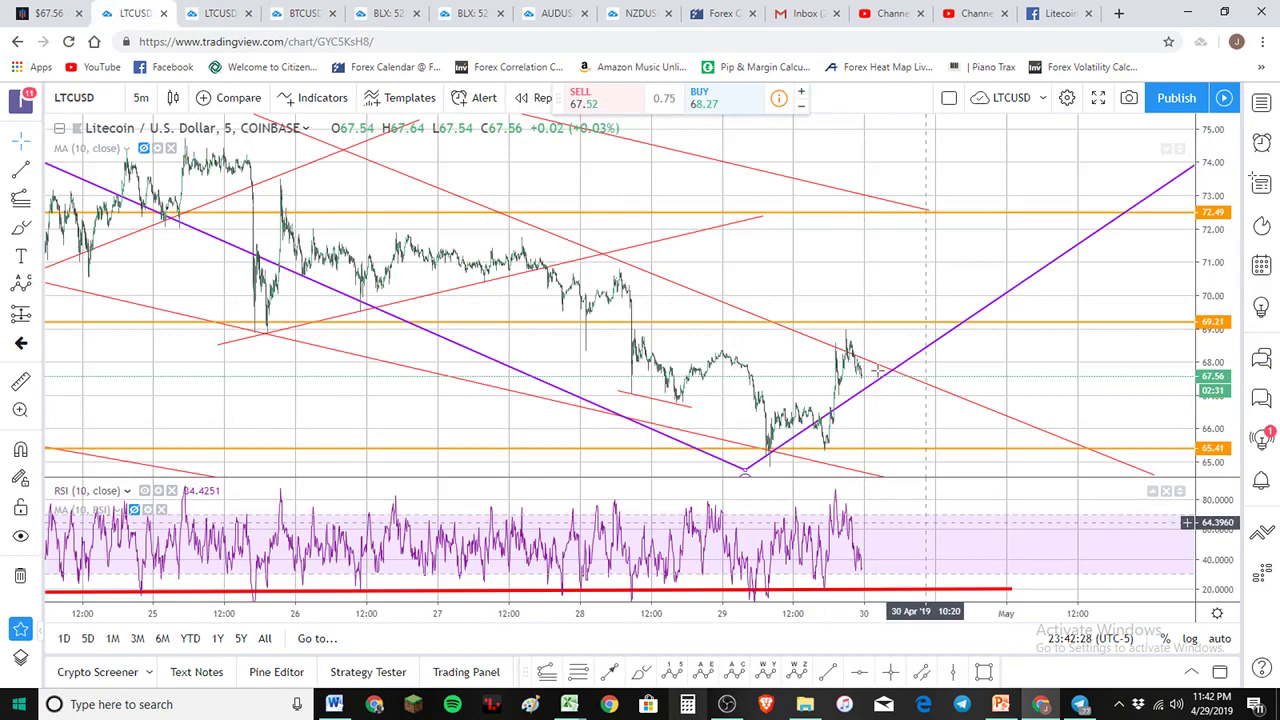